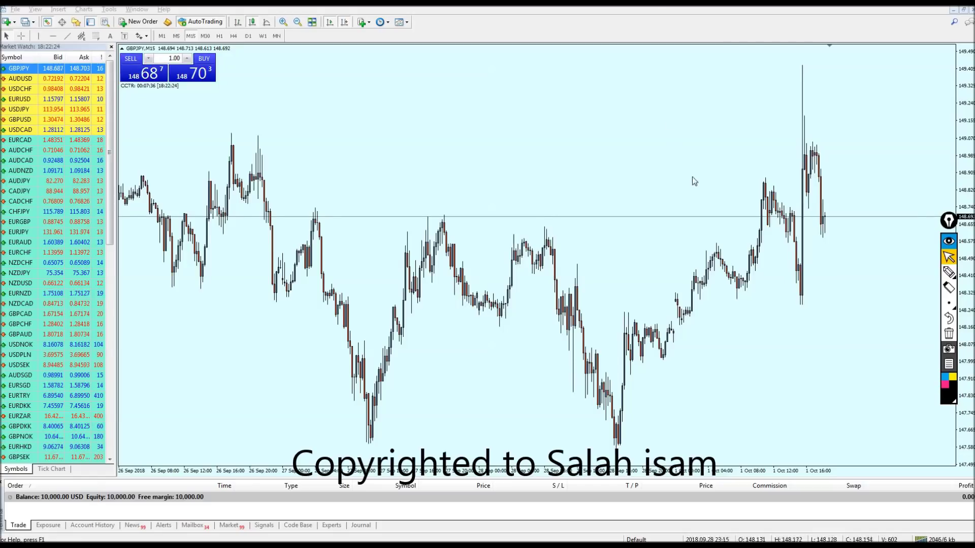
Step: Circle the account balance on screen with the freehand pen, and clear the annotation
{"action": "left_click", "coordinate": [949, 272]}
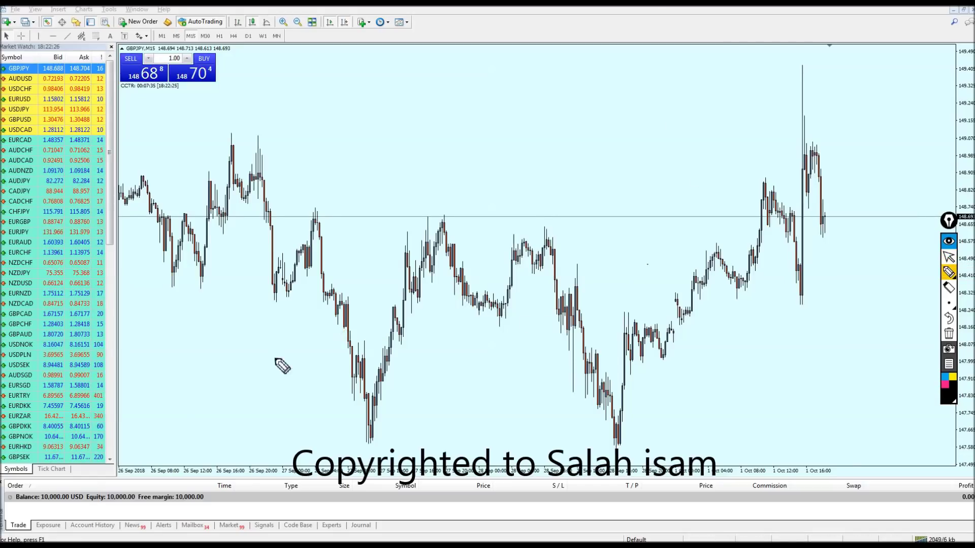
{"action": "mouse_move", "coordinate": [66, 506]}
{"action": "left_mouse_down"}
{"action": "mouse_move", "coordinate": [82, 516]}
{"action": "mouse_move", "coordinate": [33, 491]}
{"action": "mouse_move", "coordinate": [54, 516]}
{"action": "left_mouse_up"}
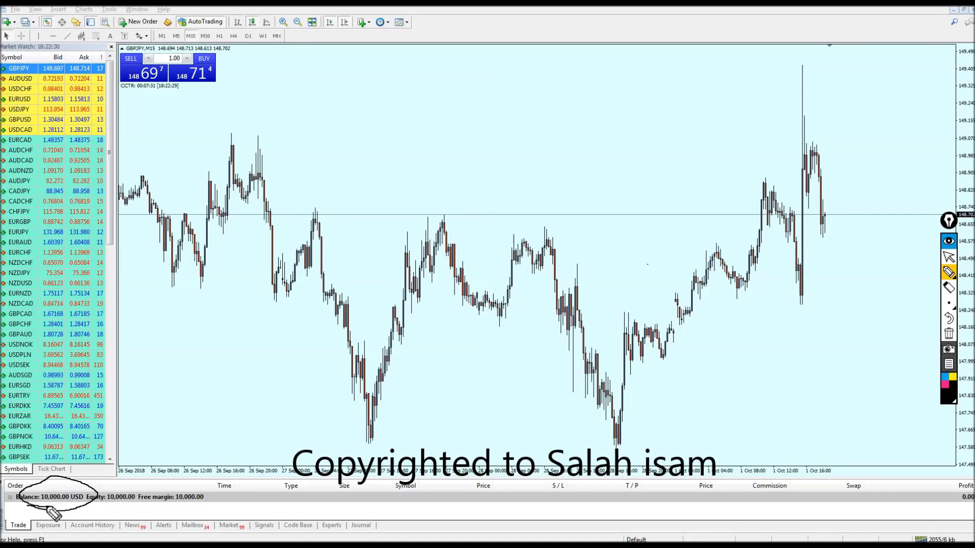
{"action": "left_click", "coordinate": [945, 258]}
{"action": "left_click", "coordinate": [947, 333]}
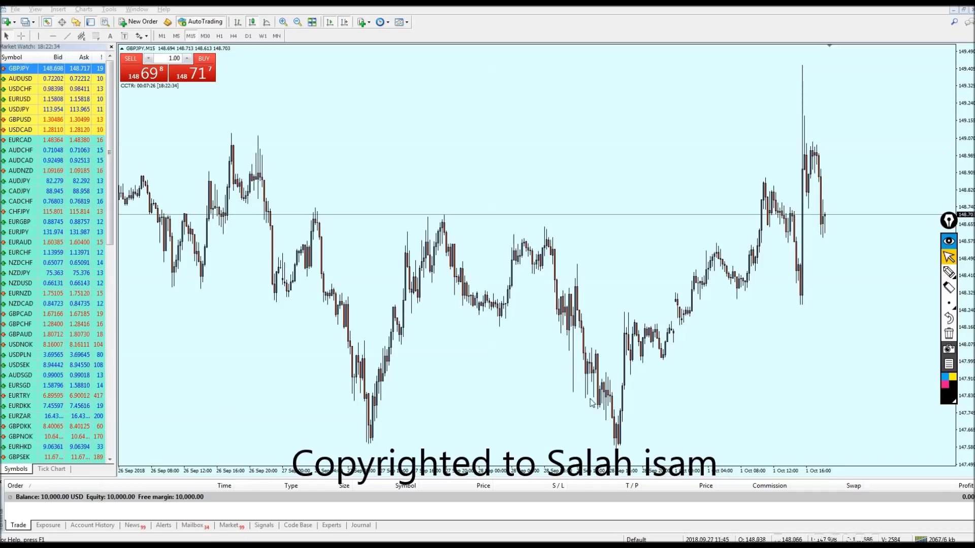
Step: Draw a freehand underline beneath the account balance, and clear the drawing
{"action": "left_click", "coordinate": [948, 273]}
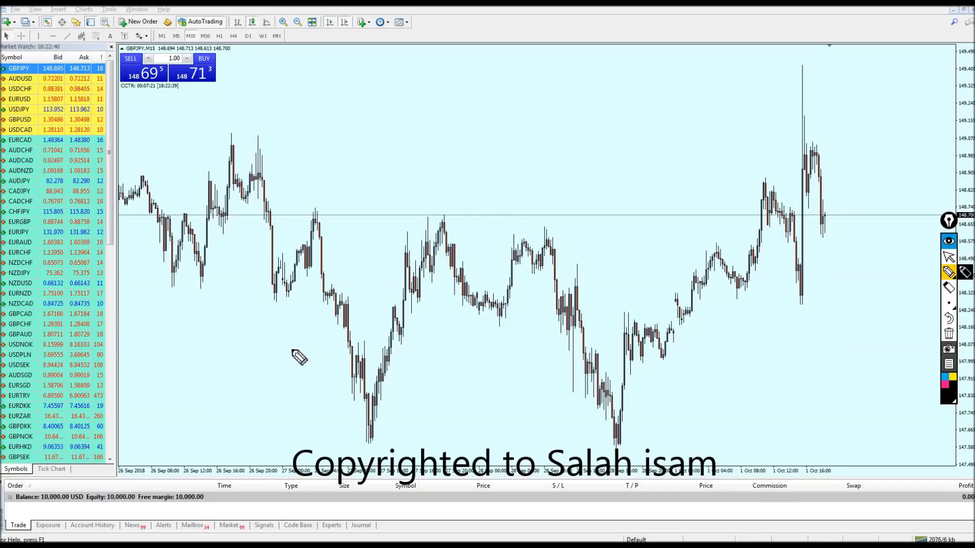
{"action": "mouse_move", "coordinate": [28, 516]}
{"action": "left_mouse_down"}
{"action": "mouse_move", "coordinate": [134, 501]}
{"action": "mouse_move", "coordinate": [51, 517]}
{"action": "mouse_move", "coordinate": [99, 519]}
{"action": "left_mouse_up"}
{"action": "left_click", "coordinate": [948, 257]}
{"action": "left_click", "coordinate": [948, 333]}
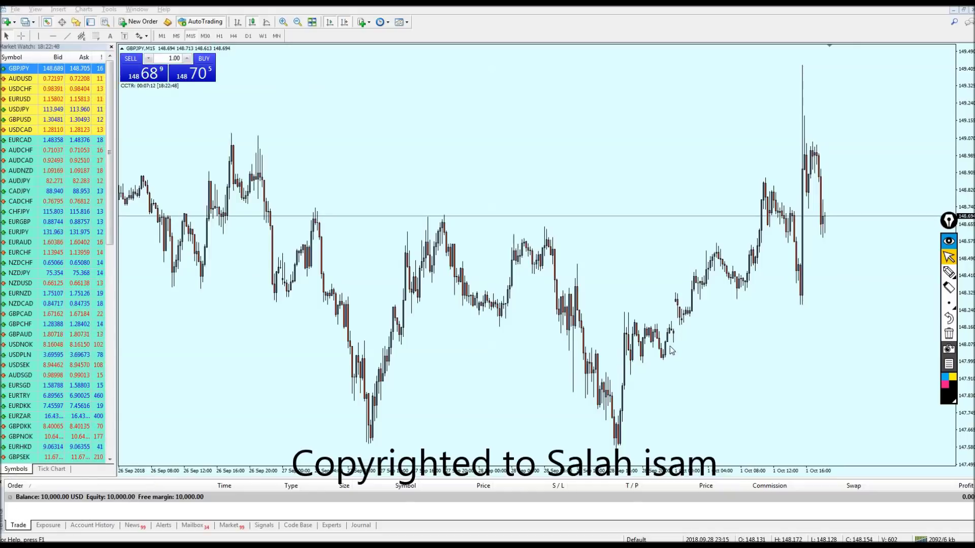
{"action": "left_click", "coordinate": [495, 34]}
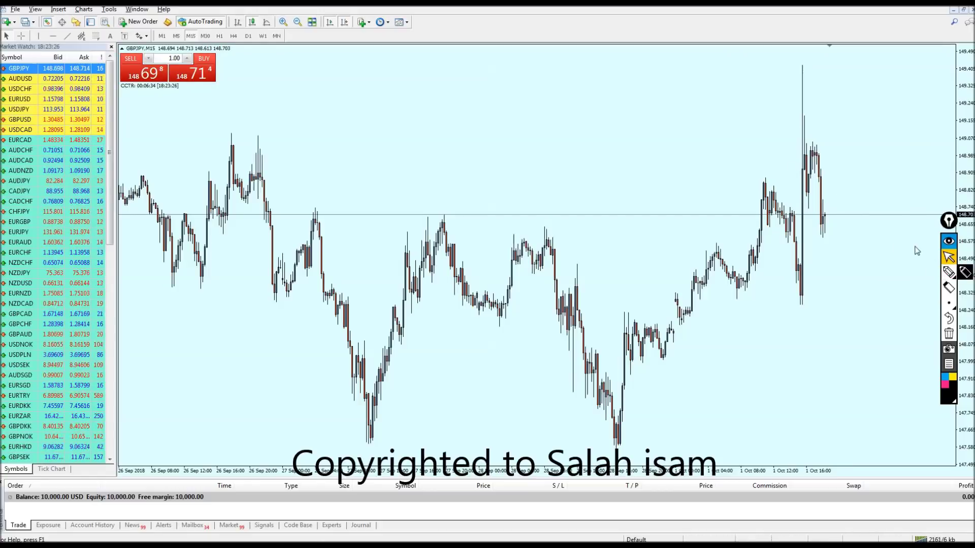
{"action": "left_click", "coordinate": [949, 276]}
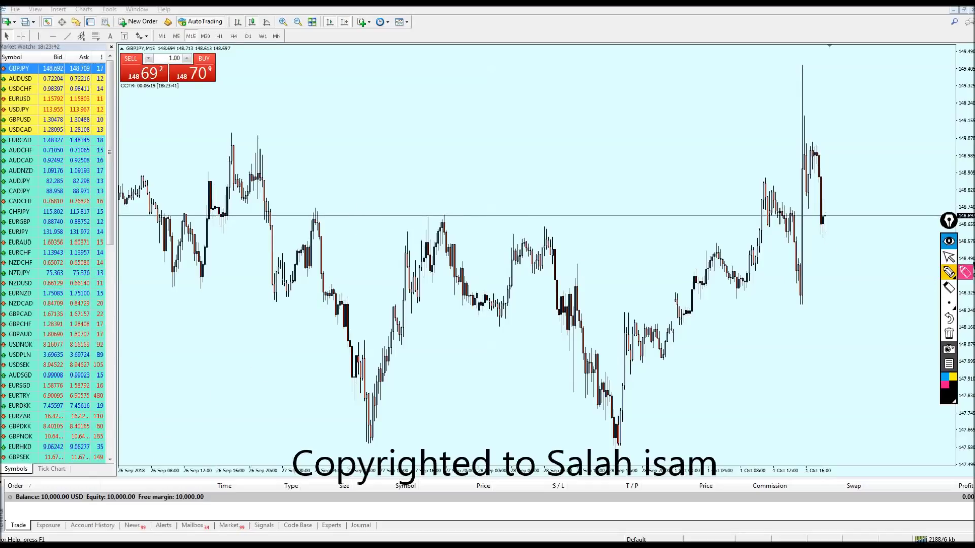
{"action": "left_click", "coordinate": [948, 273]}
{"action": "left_click", "coordinate": [948, 272]}
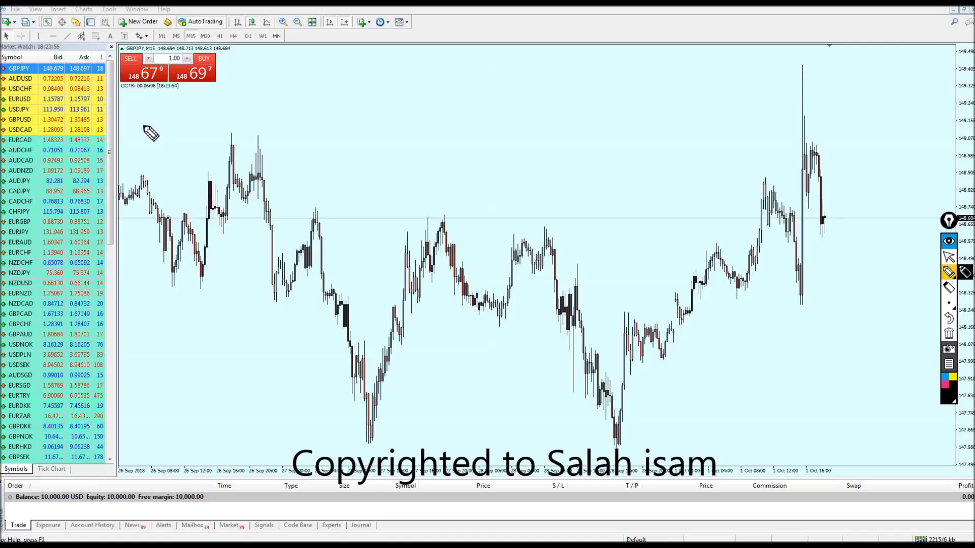
{"action": "left_click", "coordinate": [948, 257]}
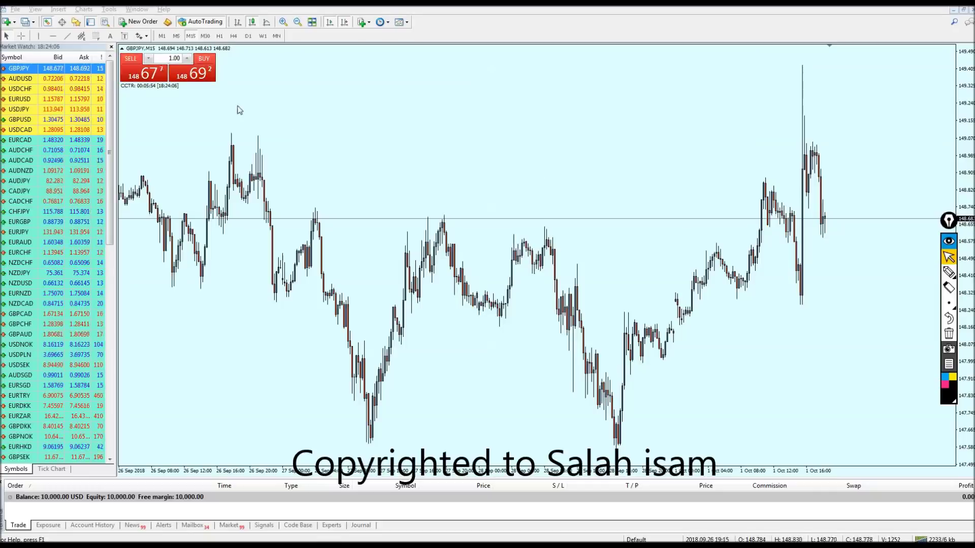
Step: Buy 1.00 lot of GBPJPY at market with one-click trading
{"action": "left_click", "coordinate": [174, 74]}
{"action": "left_click", "coordinate": [456, 339]}
{"action": "left_click", "coordinate": [552, 343]}
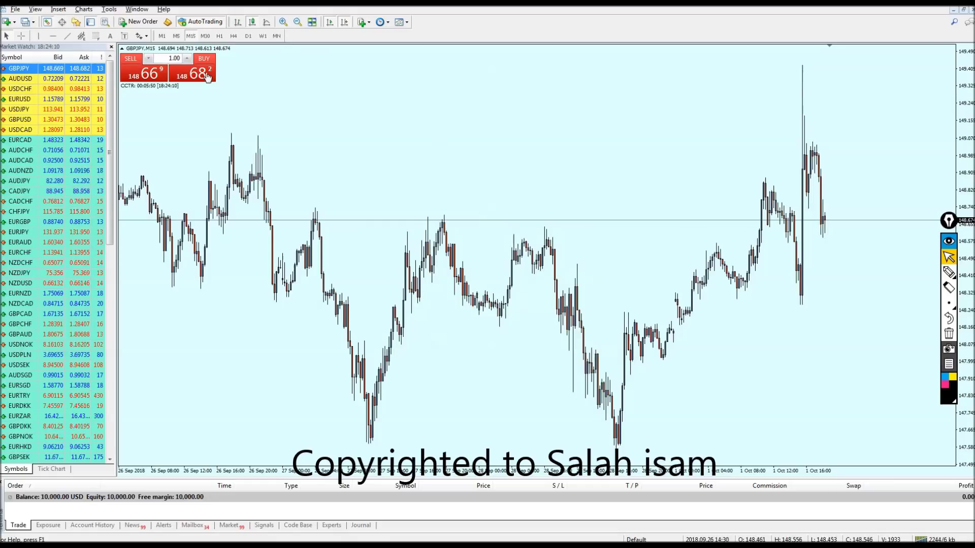
{"action": "left_click_drag", "start_coordinate": [834, 221], "coordinate": [814, 196]}
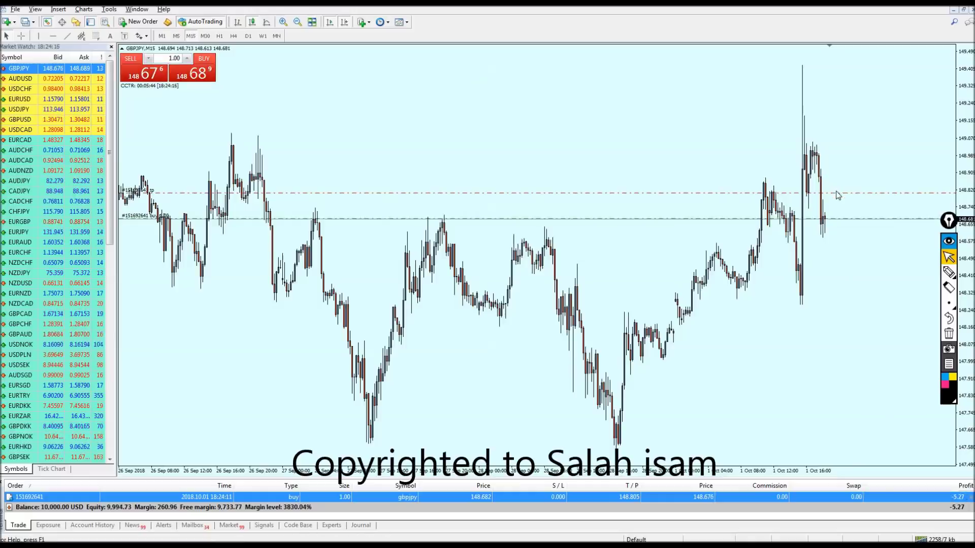
{"action": "right_click", "coordinate": [837, 193]}
{"action": "left_click", "coordinate": [878, 200]}
Step: Load AUDUSD in the chart on the H1 timeframe and buy 1.00 lot at market
{"action": "left_click_drag", "start_coordinate": [73, 78], "coordinate": [530, 68]}
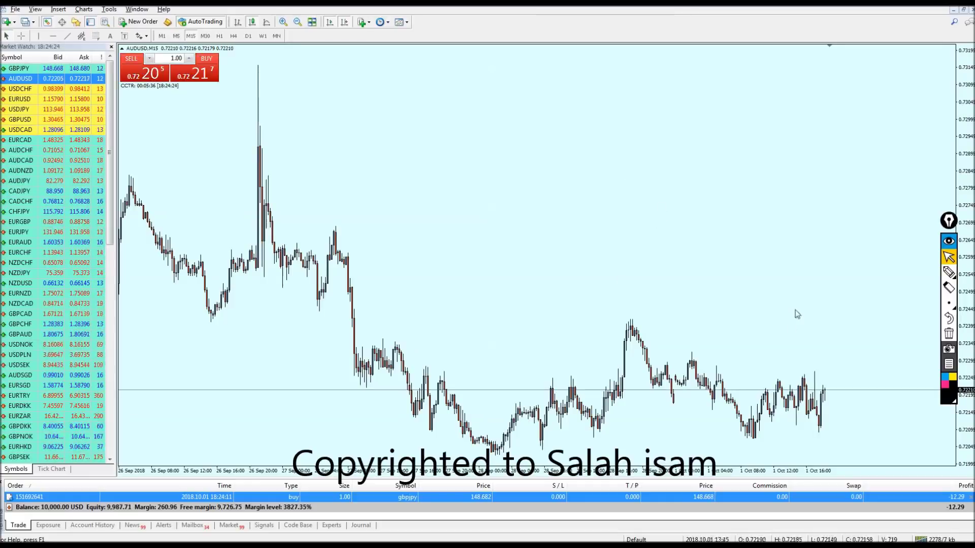
{"action": "left_click", "coordinate": [220, 36]}
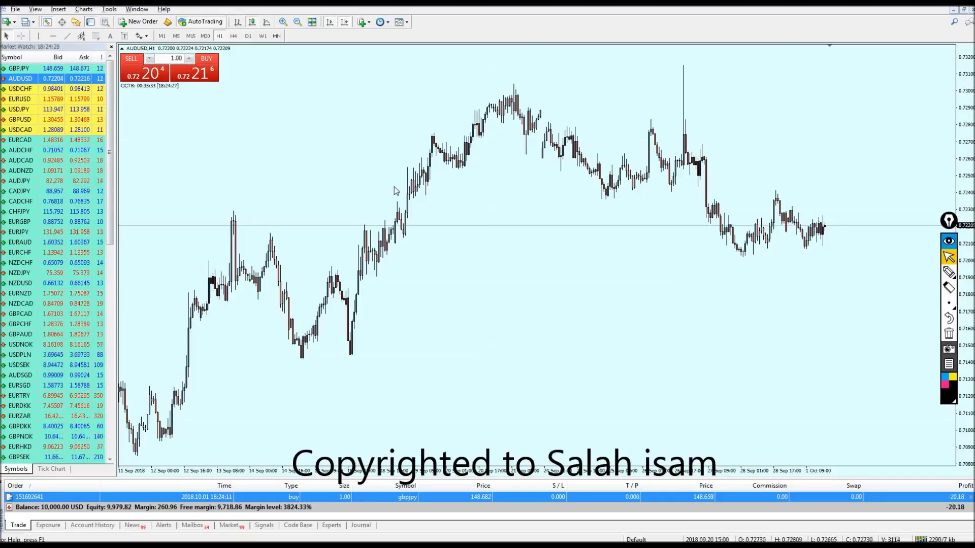
{"action": "left_click", "coordinate": [201, 77]}
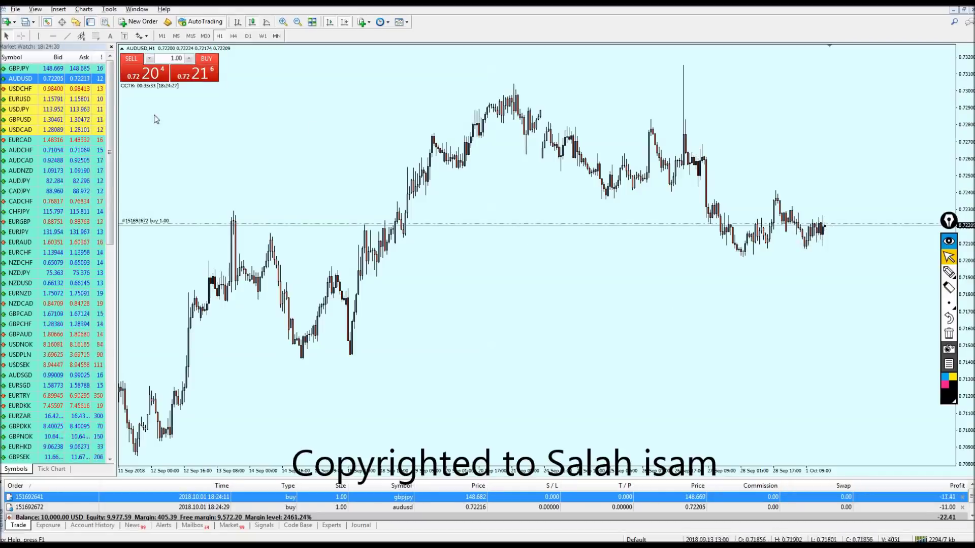
Step: View the USDCHF chart, load EURUSD in its place, and sell 1.00 lot of EURUSD at market
{"action": "left_click_drag", "start_coordinate": [83, 93], "coordinate": [634, 166]}
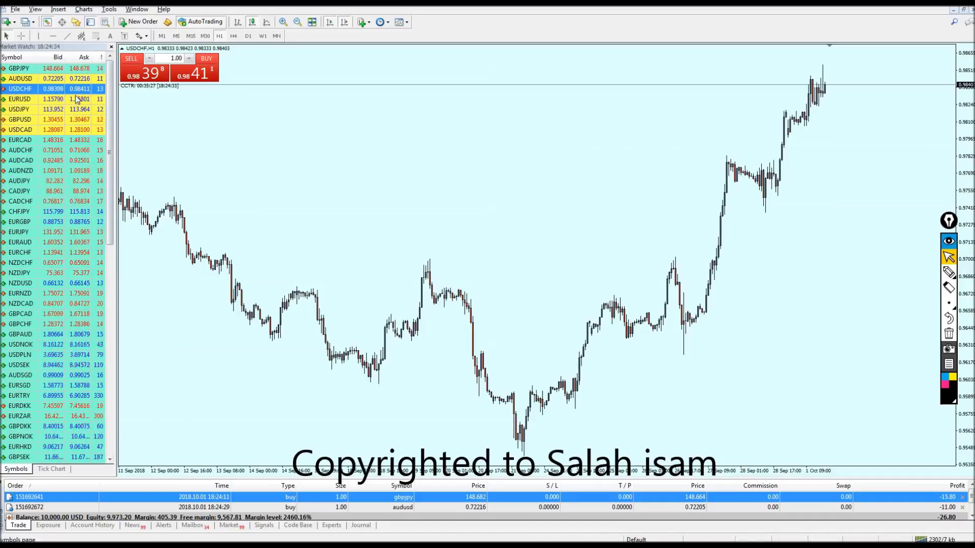
{"action": "left_click_drag", "start_coordinate": [77, 99], "coordinate": [553, 222]}
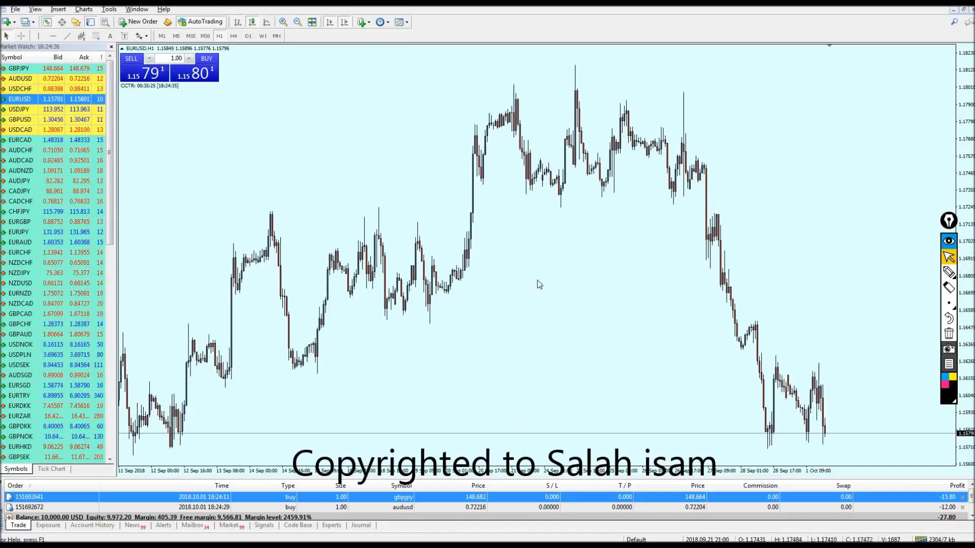
{"action": "left_click", "coordinate": [154, 76]}
Step: View the USDJPY chart, and sell 1.00 lot each of GBPUSD and USDCAD from their own charts
{"action": "left_click_drag", "start_coordinate": [77, 110], "coordinate": [613, 144]}
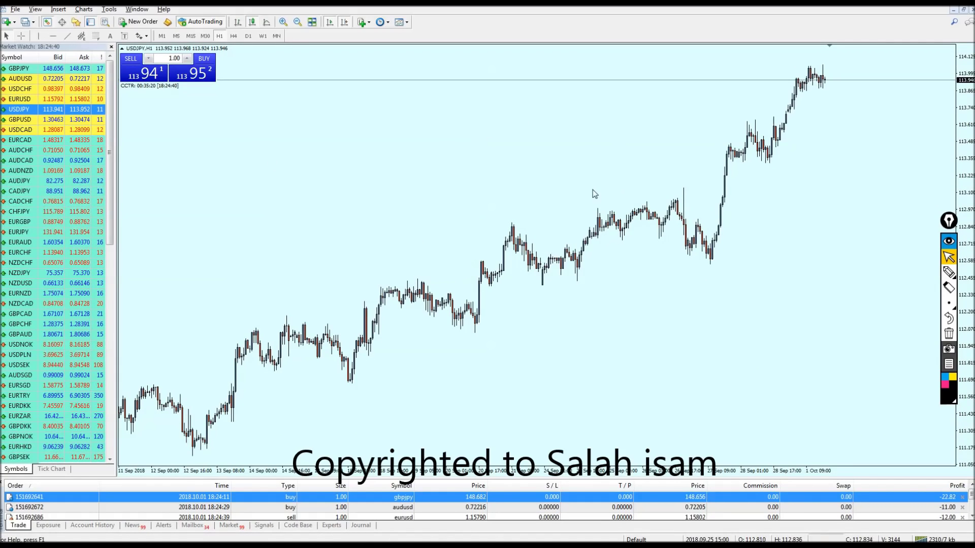
{"action": "left_click_drag", "start_coordinate": [76, 119], "coordinate": [537, 148]}
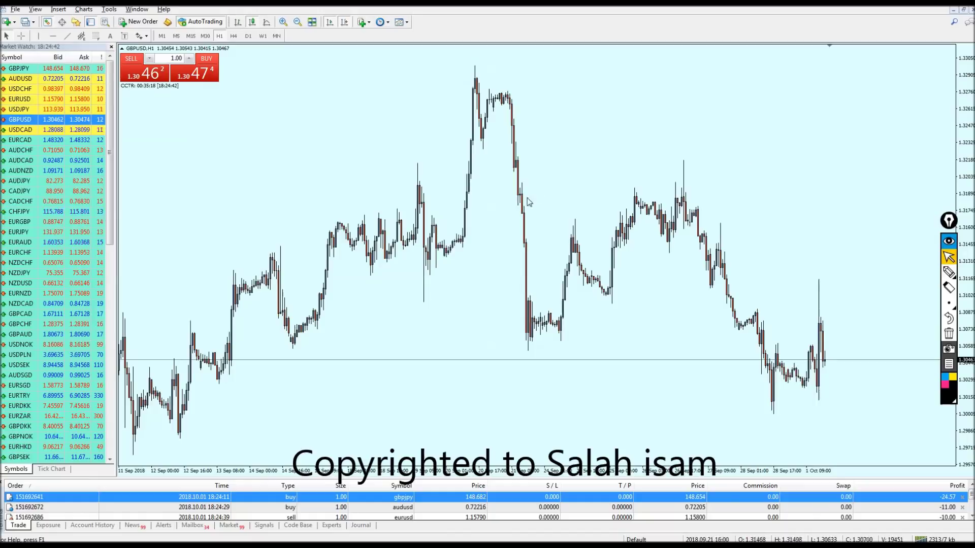
{"action": "left_click", "coordinate": [167, 76]}
{"action": "left_click_drag", "start_coordinate": [68, 130], "coordinate": [531, 165]}
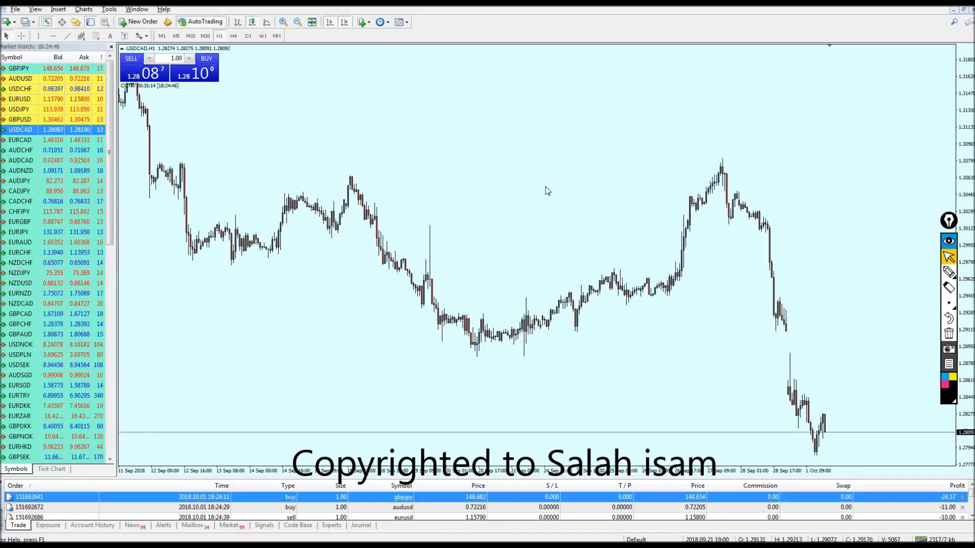
{"action": "left_click", "coordinate": [135, 76]}
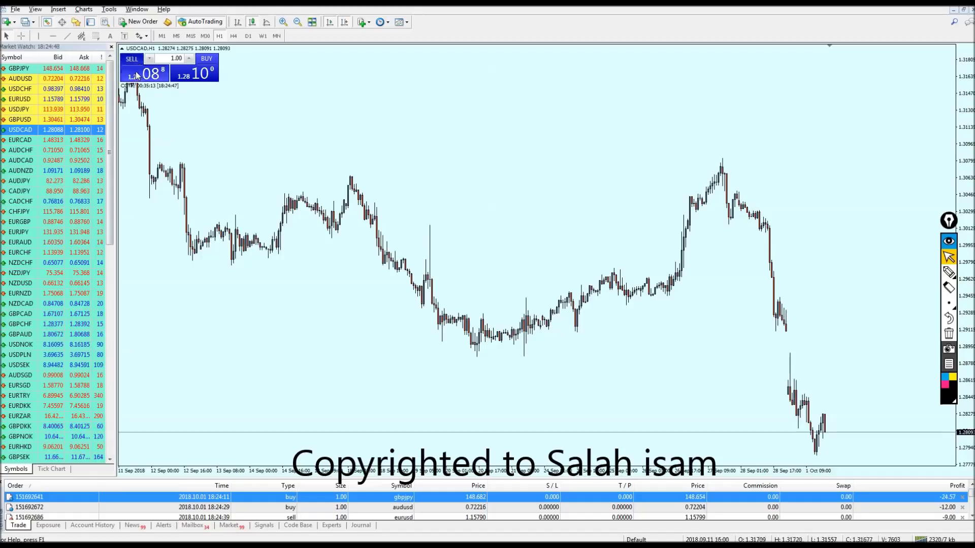
Step: View the EURCAD, AUDCHF, AUDCAD and AUDNZD charts, and load AUDJPY to buy 1.00 lot at market
{"action": "left_click_drag", "start_coordinate": [57, 142], "coordinate": [607, 211]}
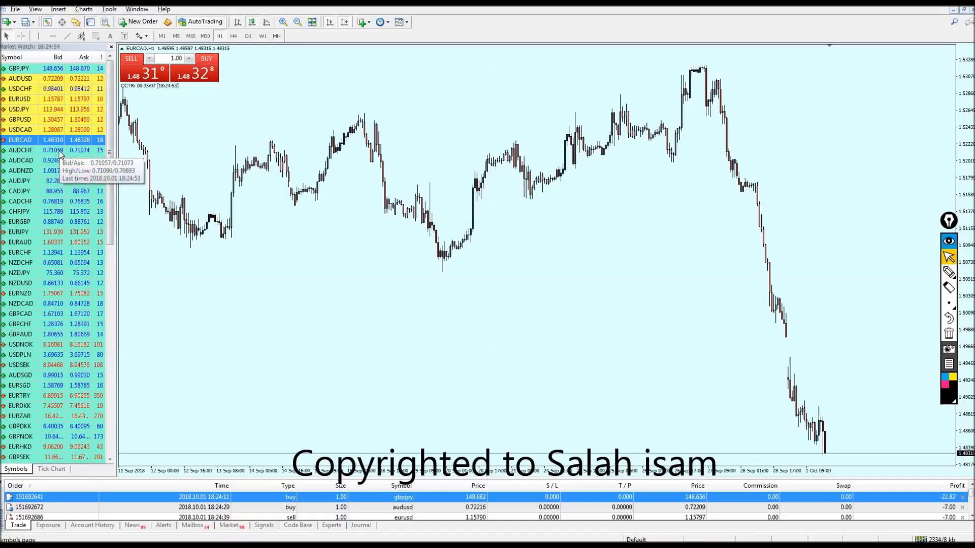
{"action": "left_click_drag", "start_coordinate": [60, 152], "coordinate": [409, 180]}
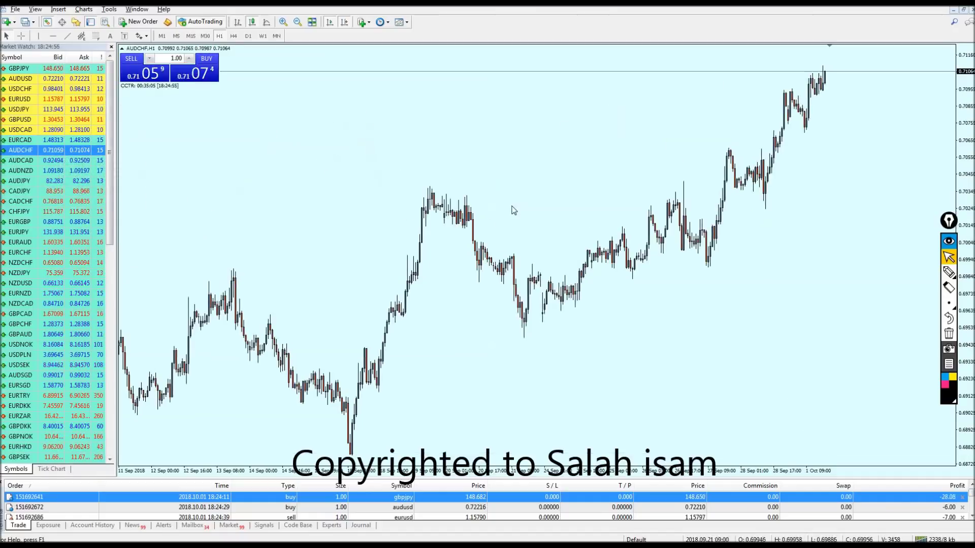
{"action": "left_click_drag", "start_coordinate": [75, 164], "coordinate": [349, 168]}
{"action": "left_click_drag", "start_coordinate": [86, 170], "coordinate": [457, 185]}
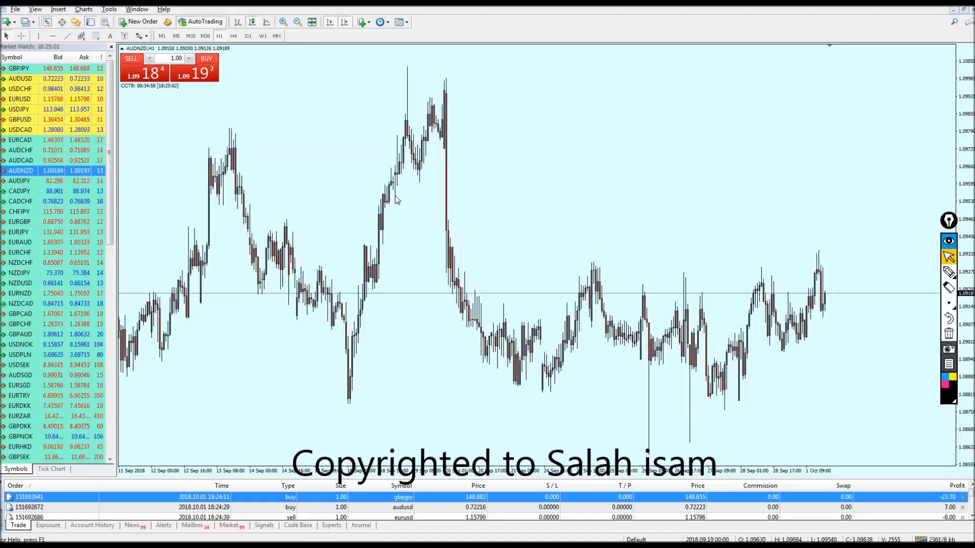
{"action": "left_click_drag", "start_coordinate": [78, 182], "coordinate": [387, 191]}
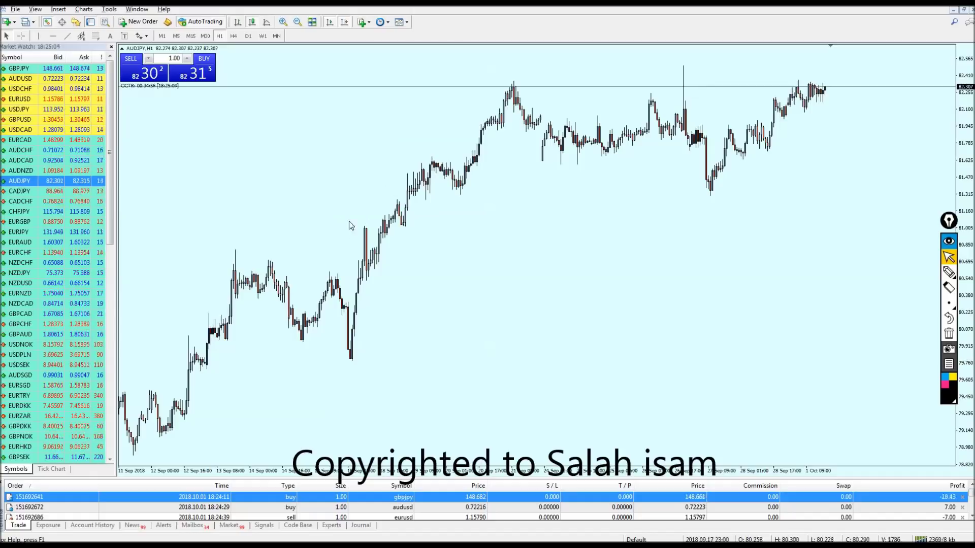
{"action": "left_click", "coordinate": [197, 77]}
Step: View the CADJPY, CADCHF, CHFJPY and EURGBP charts, and load EURJPY to sell 1.00 lot at market
{"action": "left_click_drag", "start_coordinate": [26, 191], "coordinate": [431, 232]}
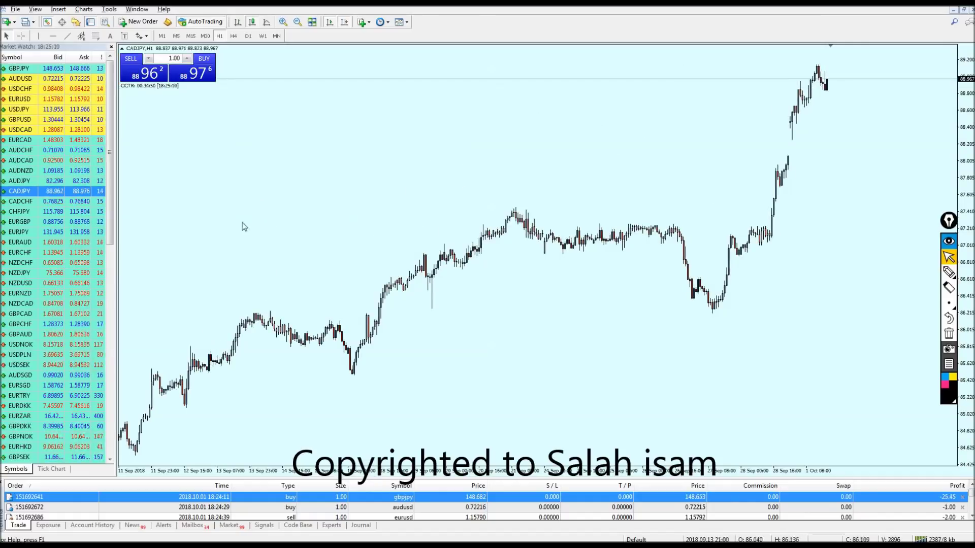
{"action": "left_click_drag", "start_coordinate": [66, 201], "coordinate": [441, 210]}
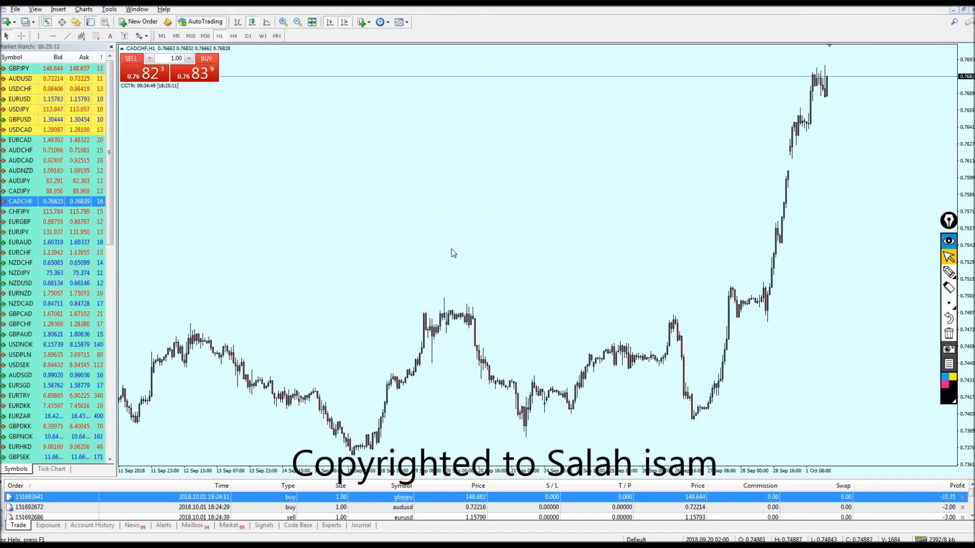
{"action": "left_click_drag", "start_coordinate": [20, 211], "coordinate": [242, 238]}
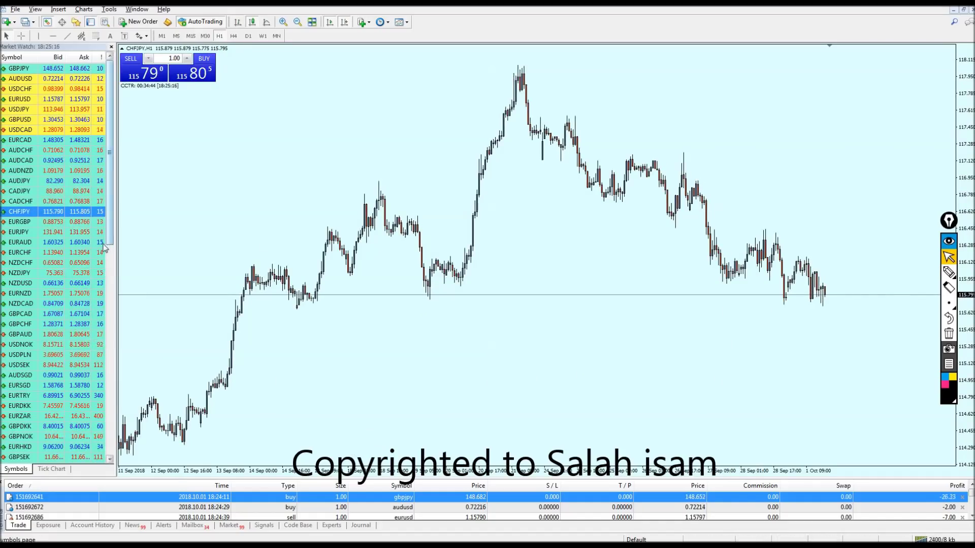
{"action": "left_click_drag", "start_coordinate": [20, 221], "coordinate": [517, 205]}
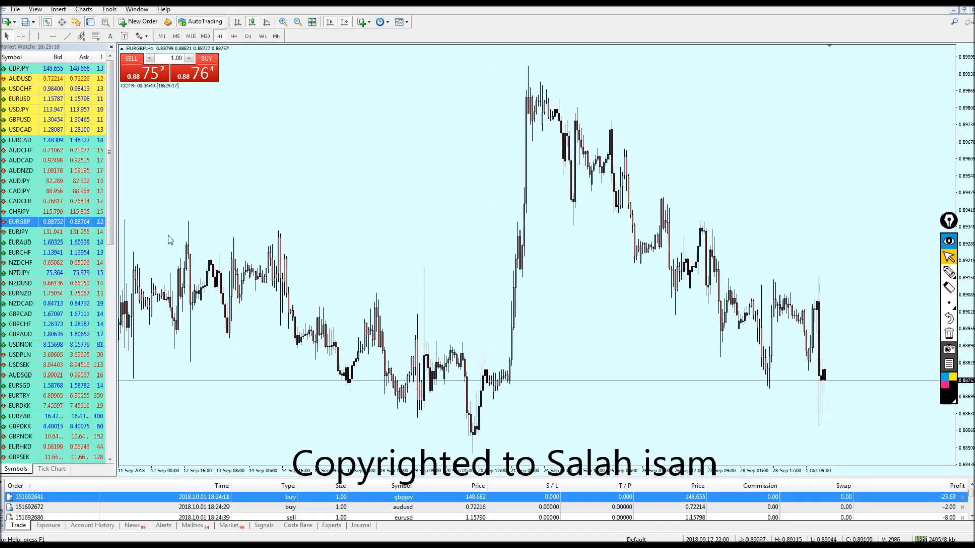
{"action": "left_click_drag", "start_coordinate": [85, 235], "coordinate": [401, 235]}
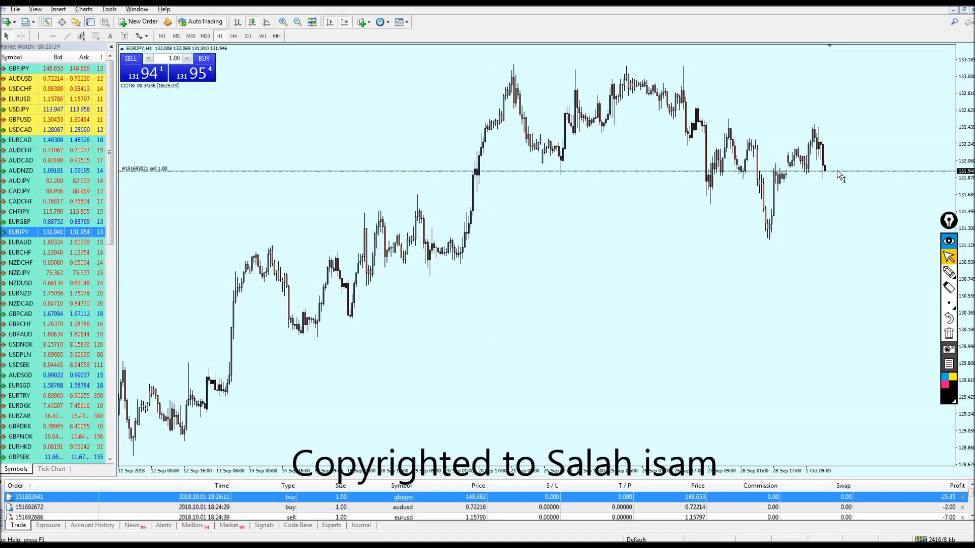
Step: Load the EURAUD H1 chart and examine its longer price history back to late August
{"action": "key", "text": "Down"}
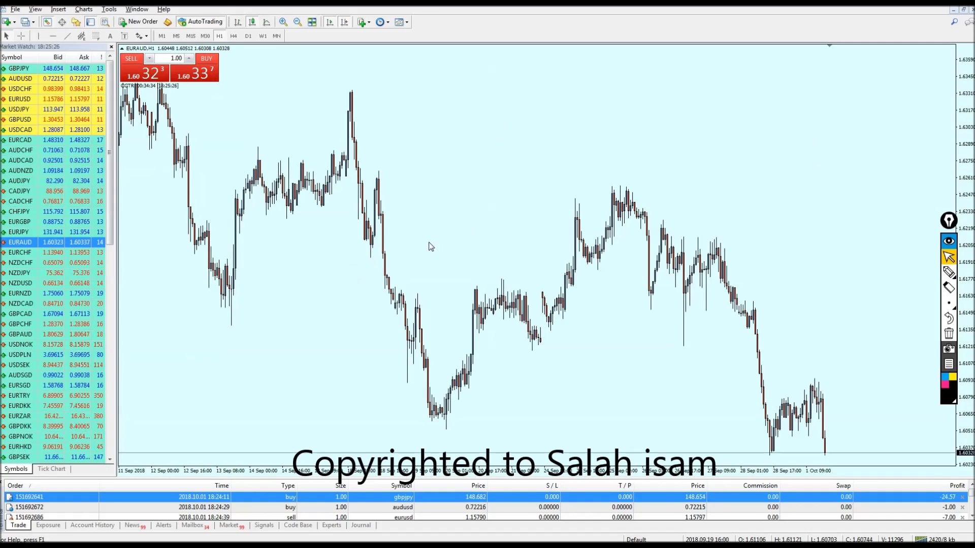
{"action": "key", "text": "minus"}
{"action": "key", "text": "minus"}
{"action": "key", "text": "plus"}
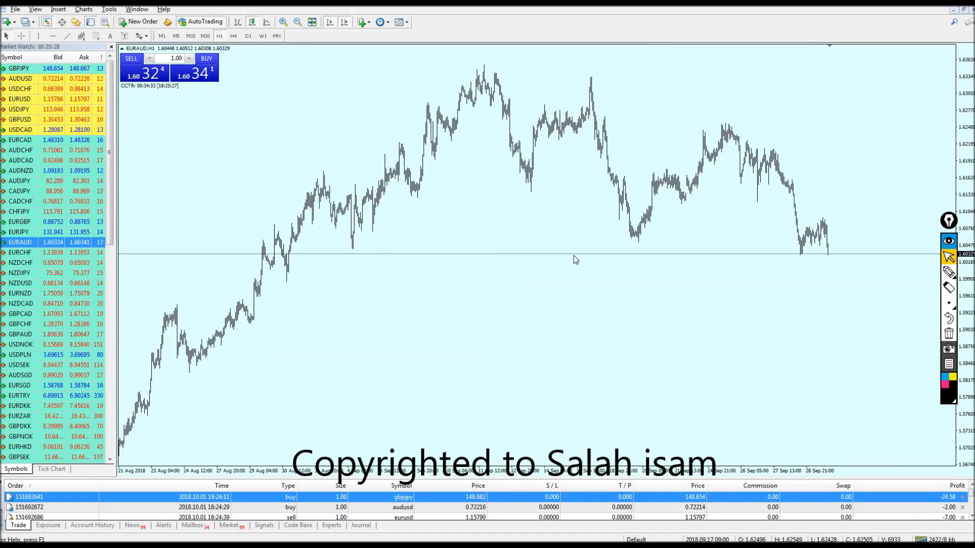
{"action": "key", "text": "plus"}
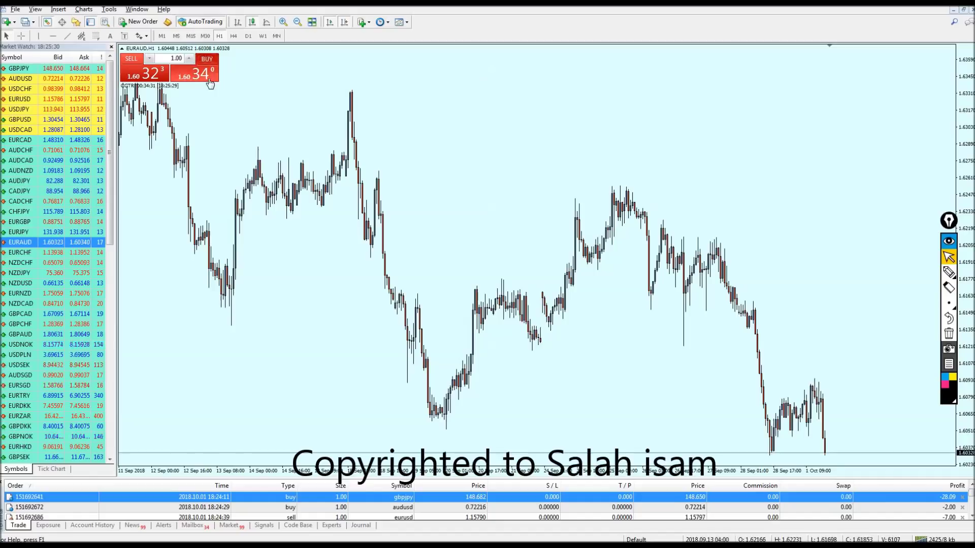
Step: Load the EURCHF, NZDCHF and NZDJPY charts one after another to look at their price trends
{"action": "key", "text": "Down"}
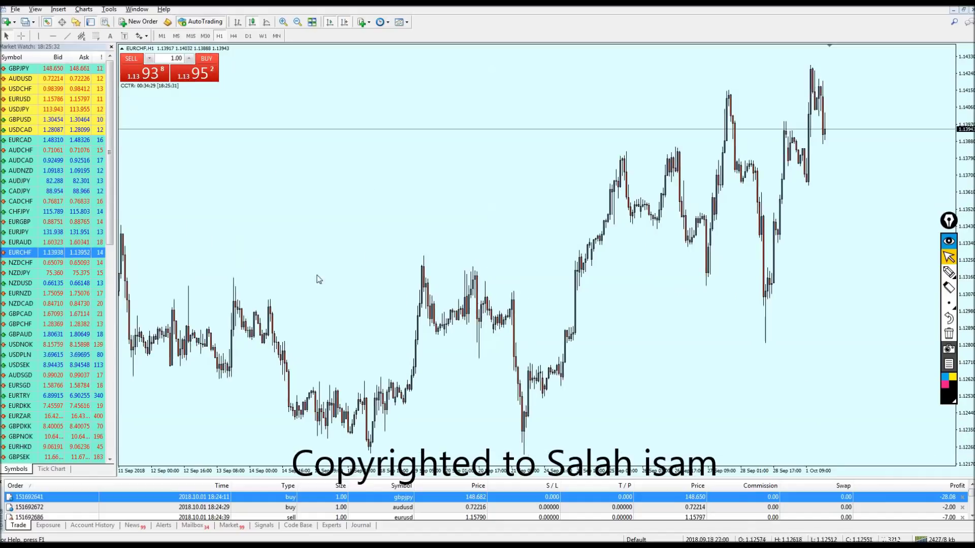
{"action": "left_click", "coordinate": [54, 264]}
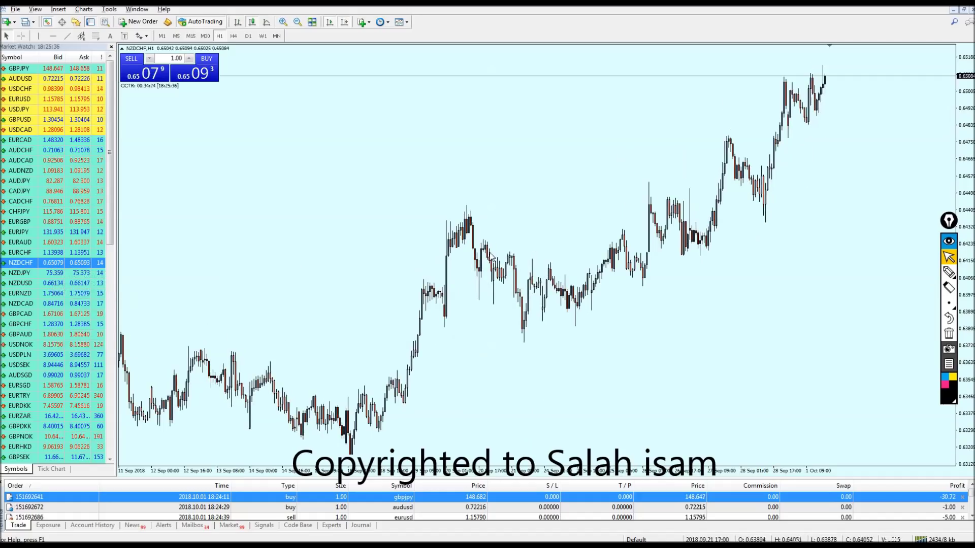
{"action": "key", "text": "Down"}
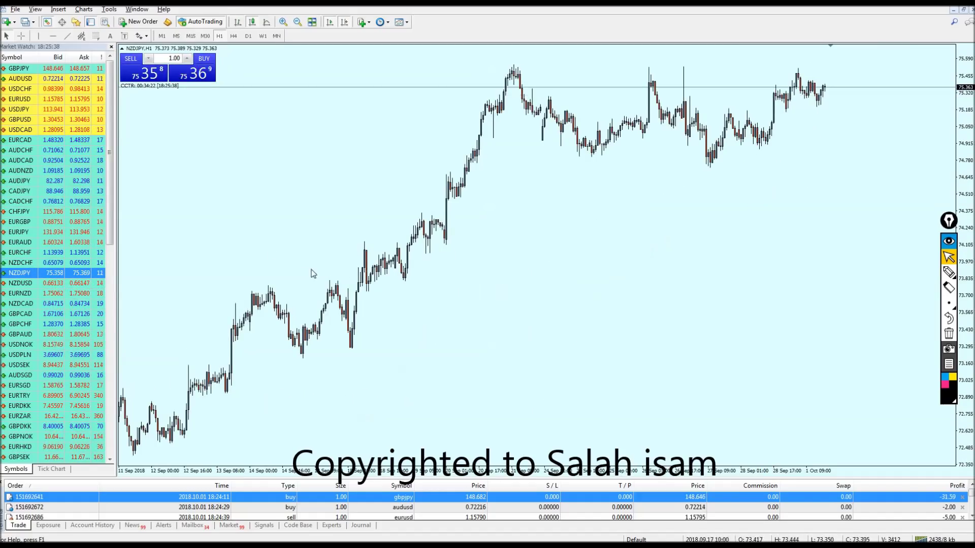
Step: Examine NZDJPY's recent candles on the H1, M30 and M15 timeframes, and return the chart to H1
{"action": "key", "text": "plus"}
{"action": "key", "text": "plus"}
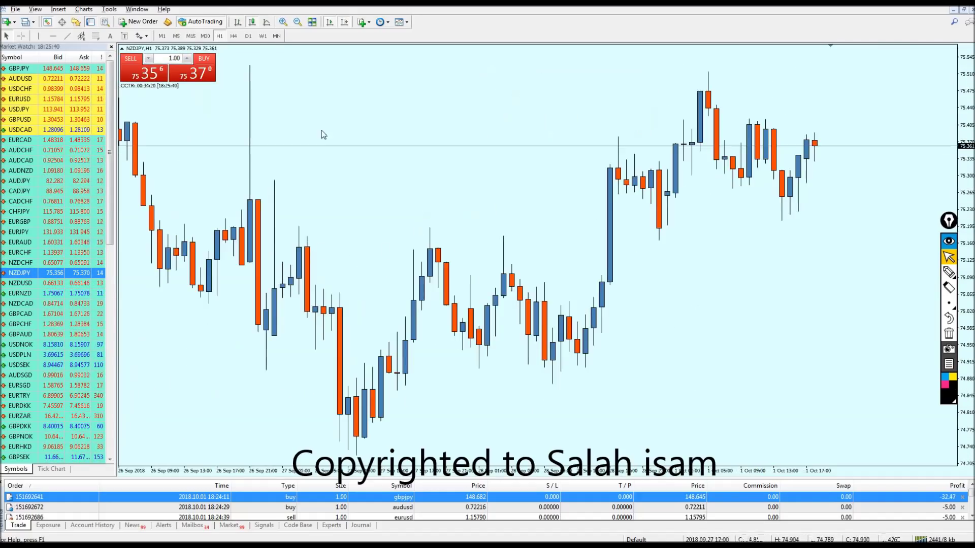
{"action": "left_click", "coordinate": [206, 36]}
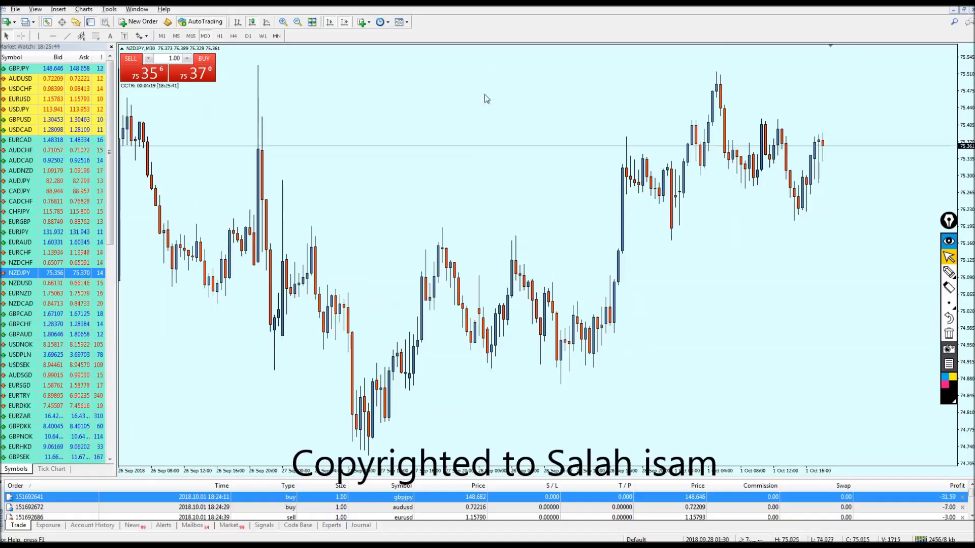
{"action": "left_click", "coordinate": [190, 36]}
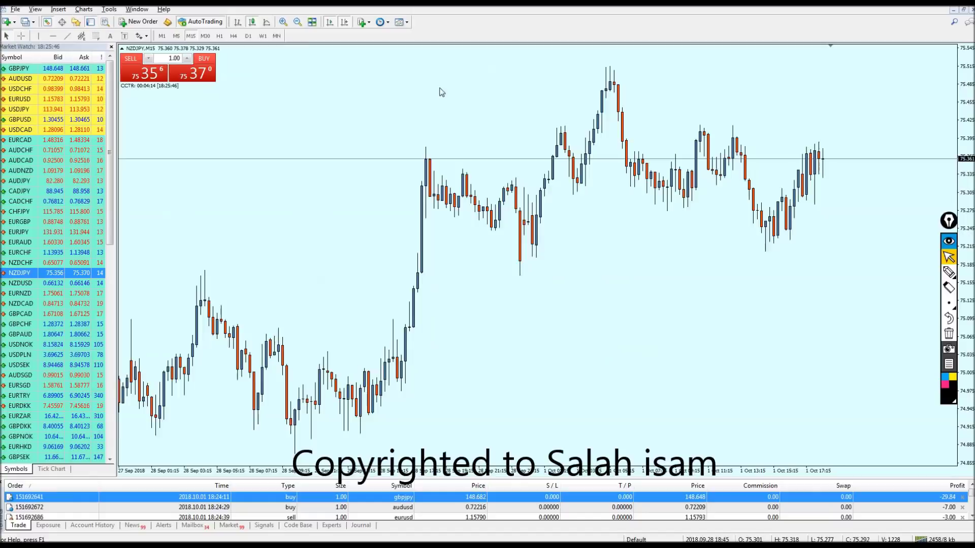
{"action": "left_click", "coordinate": [219, 36]}
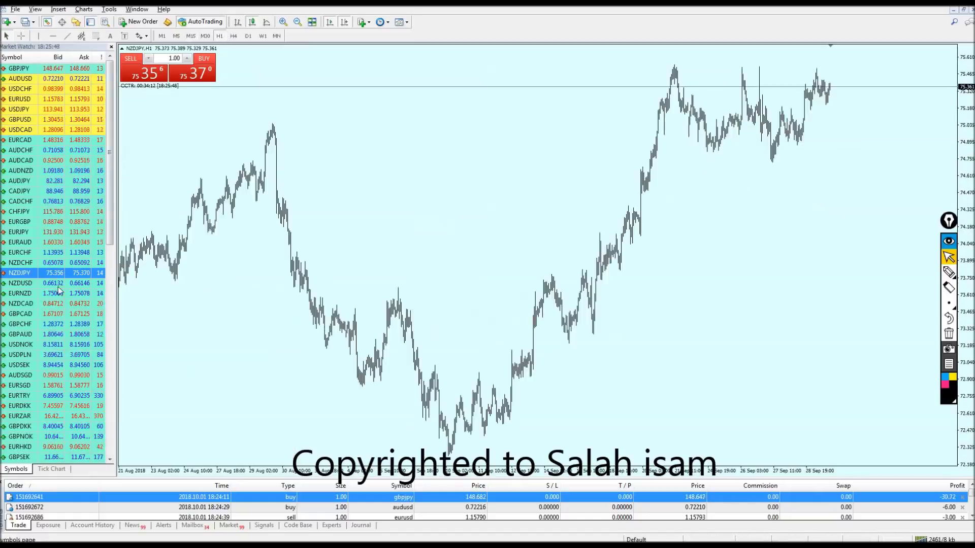
Step: Load the NZDUSD H1 chart, examine its recent candles, and buy 1.00 lot at market
{"action": "left_click_drag", "start_coordinate": [20, 283], "coordinate": [529, 229]}
{"action": "key", "text": "plus"}
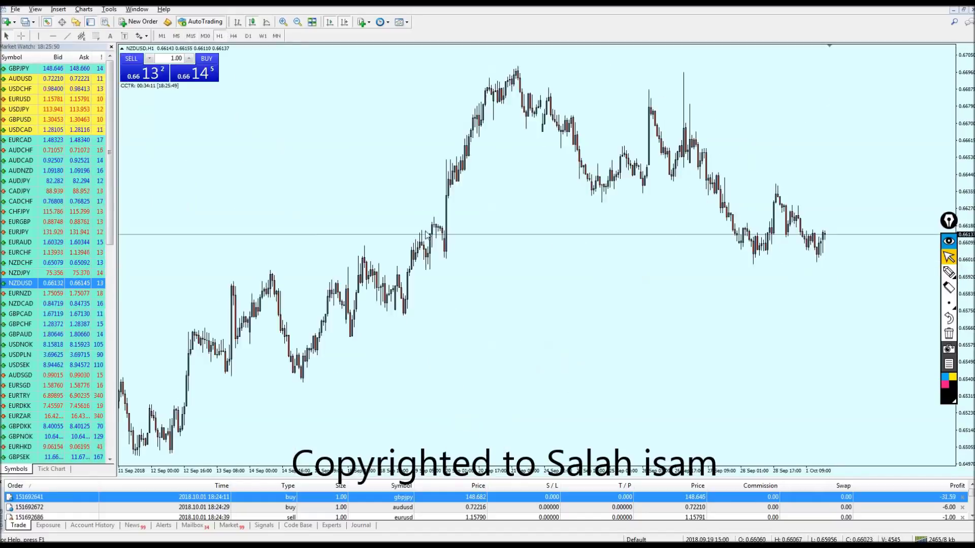
{"action": "key", "text": "plus"}
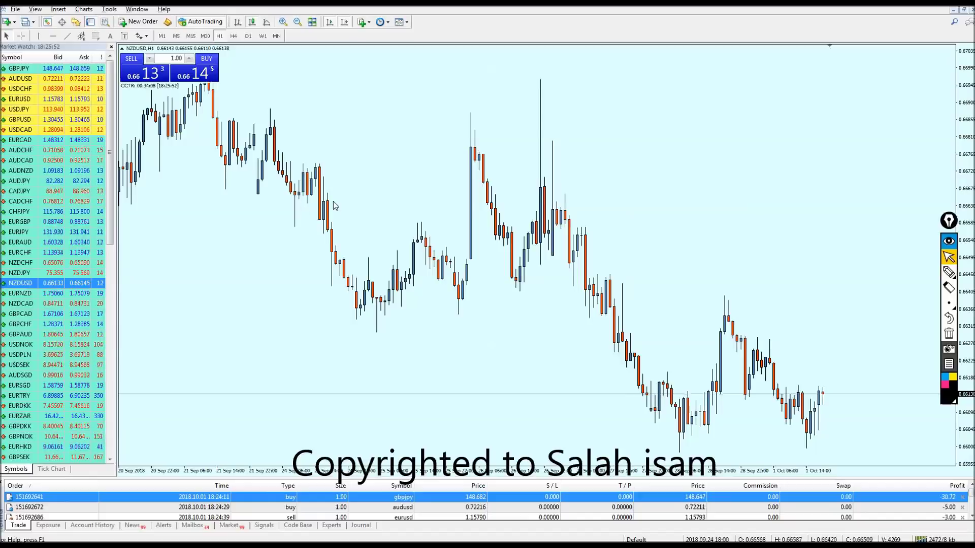
{"action": "left_click", "coordinate": [195, 77]}
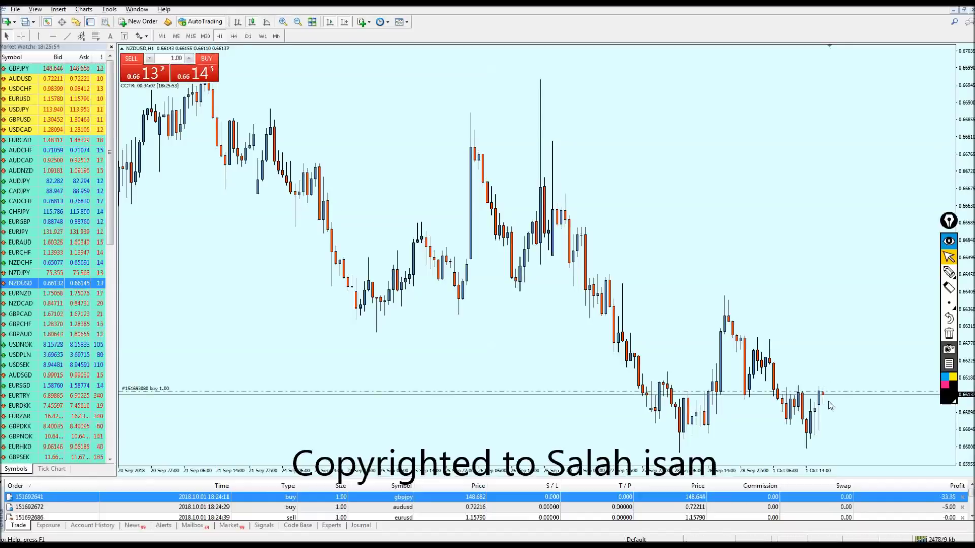
Step: Load the EURNZD H1 chart, check its price trend, and sell 1.00 lot at market
{"action": "left_click_drag", "start_coordinate": [91, 294], "coordinate": [589, 278]}
{"action": "key", "text": "minus"}
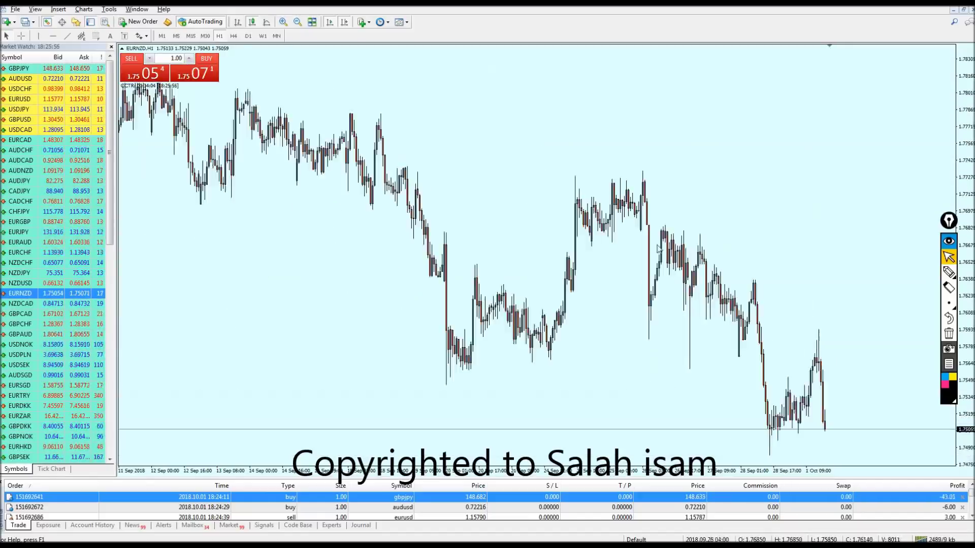
{"action": "key", "text": "minus"}
{"action": "key", "text": "plus"}
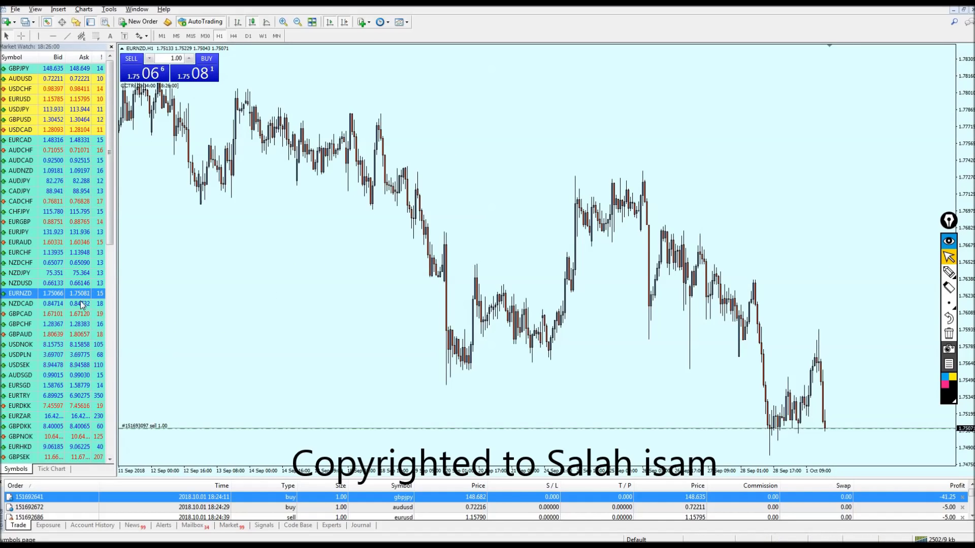
Step: View the NZDCAD chart, and load GBPCAD to sell 1.00 lot at market
{"action": "left_click_drag", "start_coordinate": [85, 304], "coordinate": [619, 259]}
{"action": "left_click_drag", "start_coordinate": [85, 314], "coordinate": [457, 276]}
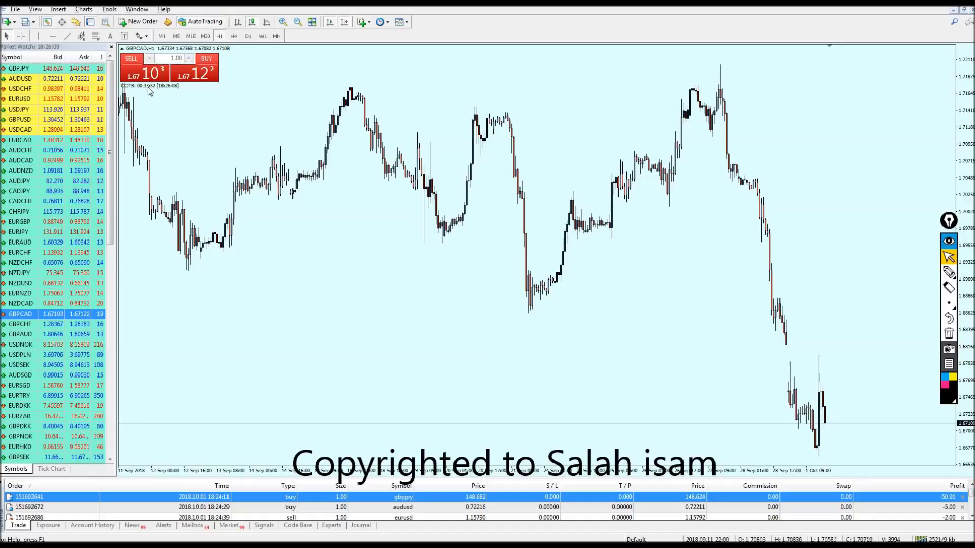
Step: Load the GBPCHF H1 chart and examine its late-September price movement
{"action": "left_click_drag", "start_coordinate": [73, 325], "coordinate": [457, 310]}
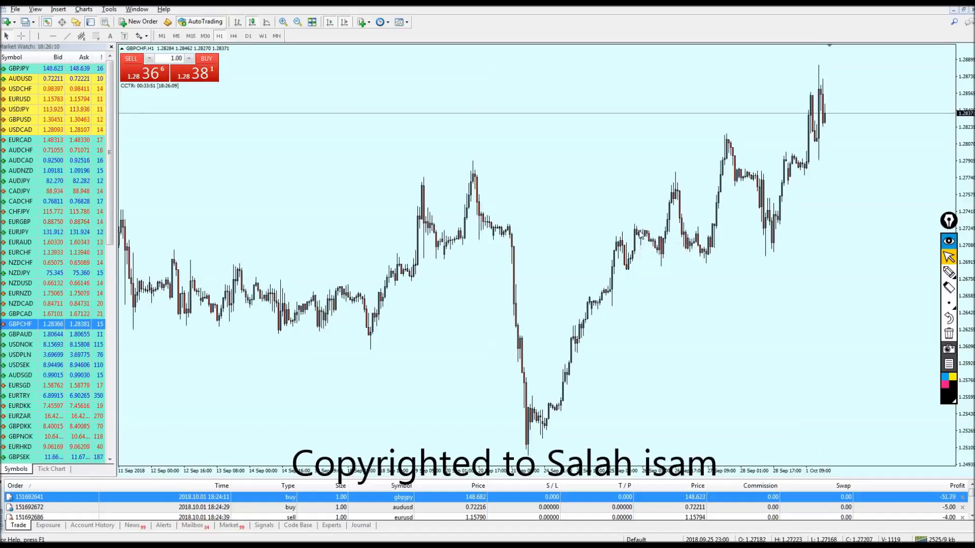
{"action": "key", "text": "plus"}
{"action": "key", "text": "plus"}
{"action": "key", "text": "minus"}
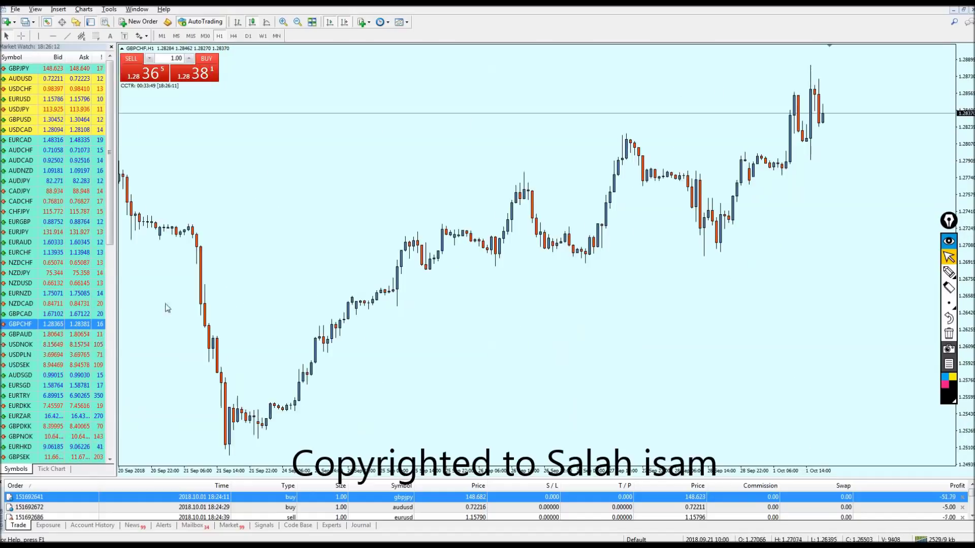
Step: Load the GBPAUD H1 chart and compare its recent candles with its longer price history
{"action": "left_click_drag", "start_coordinate": [21, 334], "coordinate": [429, 279]}
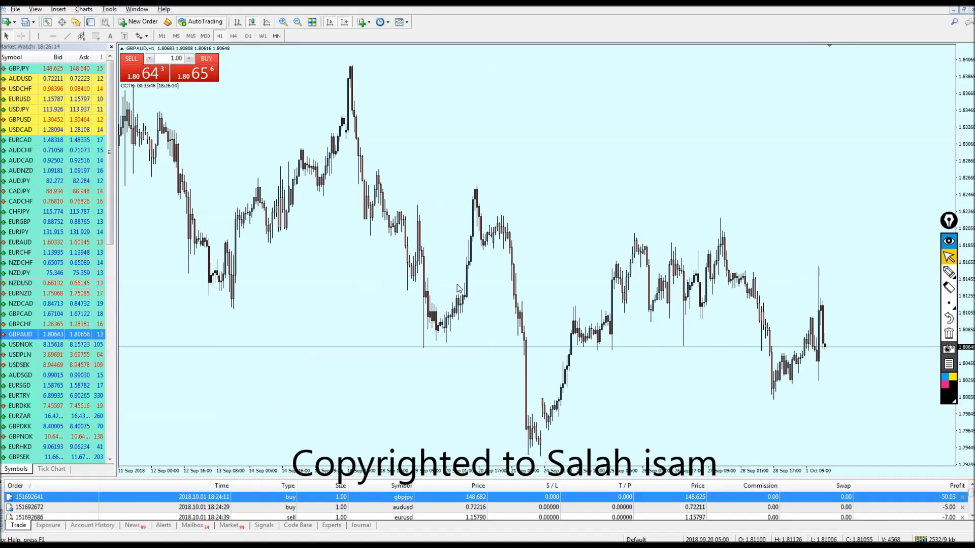
{"action": "key", "text": "plus"}
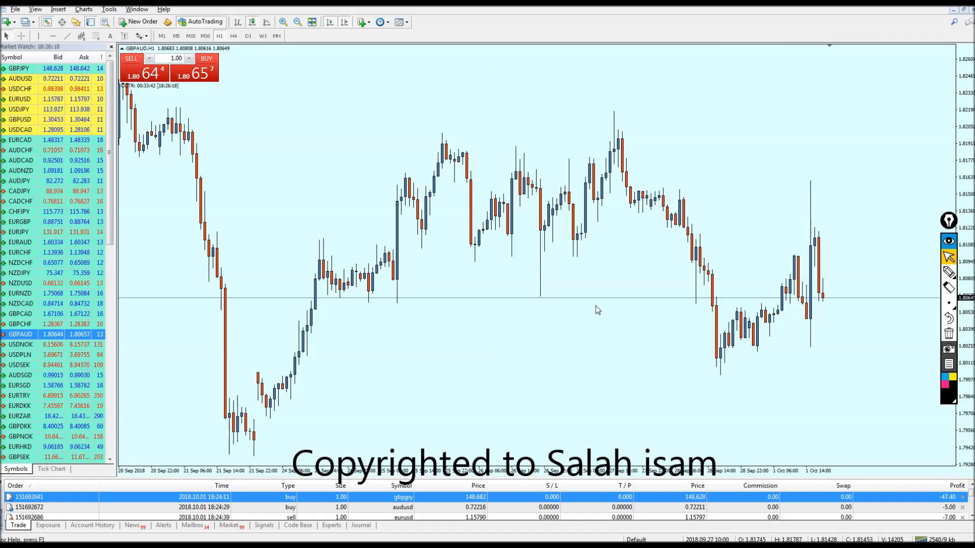
{"action": "key", "text": "minus"}
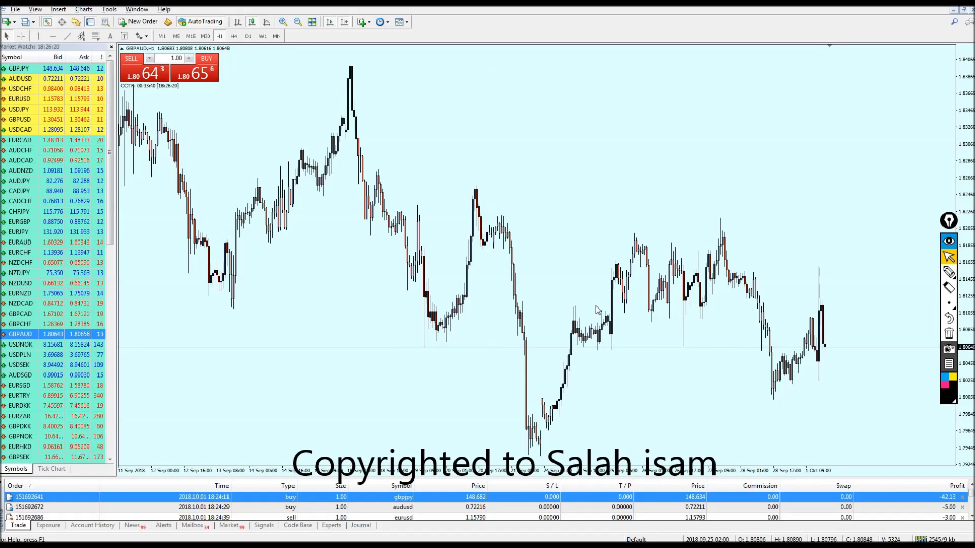
{"action": "key", "text": "minus"}
{"action": "key", "text": "minus"}
{"action": "key", "text": "plus"}
{"action": "key", "text": "plus"}
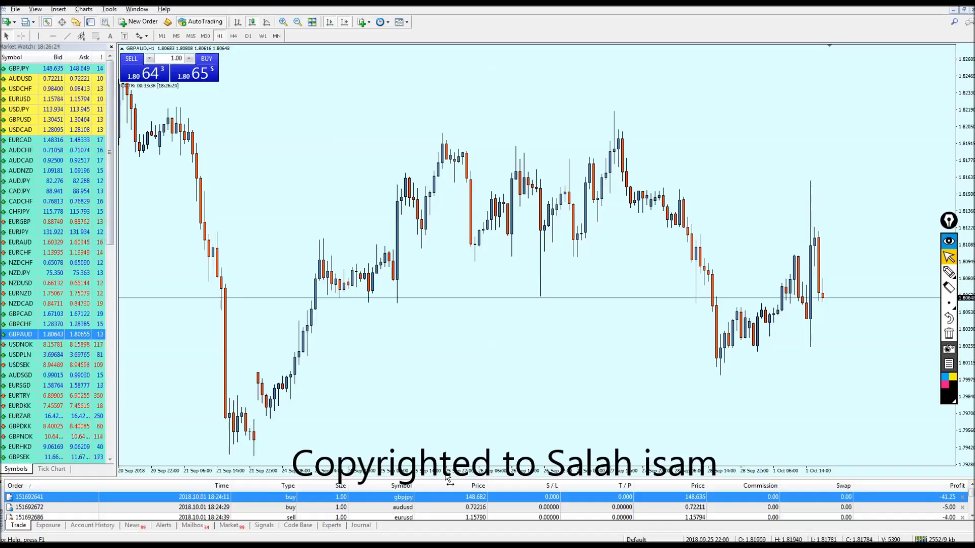
Step: Enlarge the open trades list to show every position and the account balance line, and move the annotation toolbar clear of it
{"action": "left_click_drag", "start_coordinate": [448, 479], "coordinate": [448, 363]}
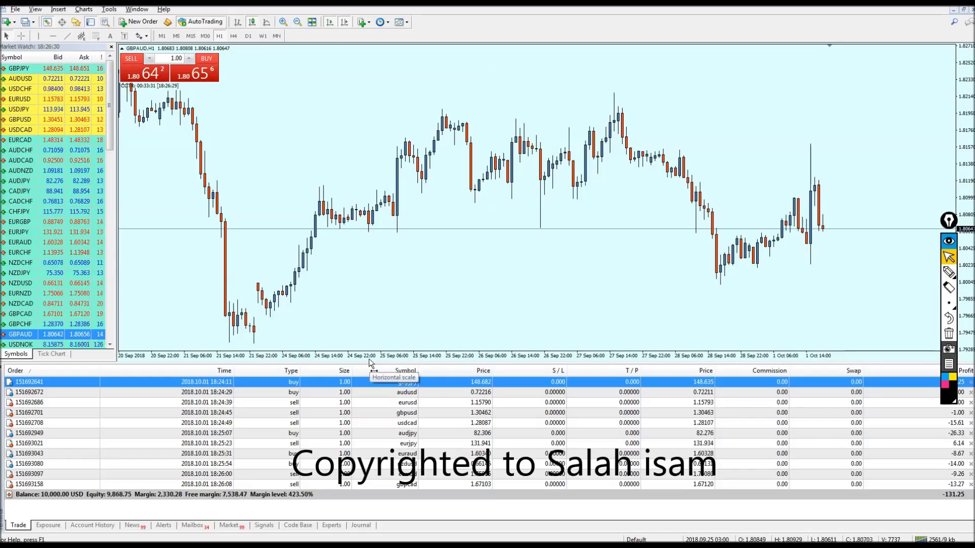
{"action": "left_click_drag", "start_coordinate": [946, 221], "coordinate": [944, 162]}
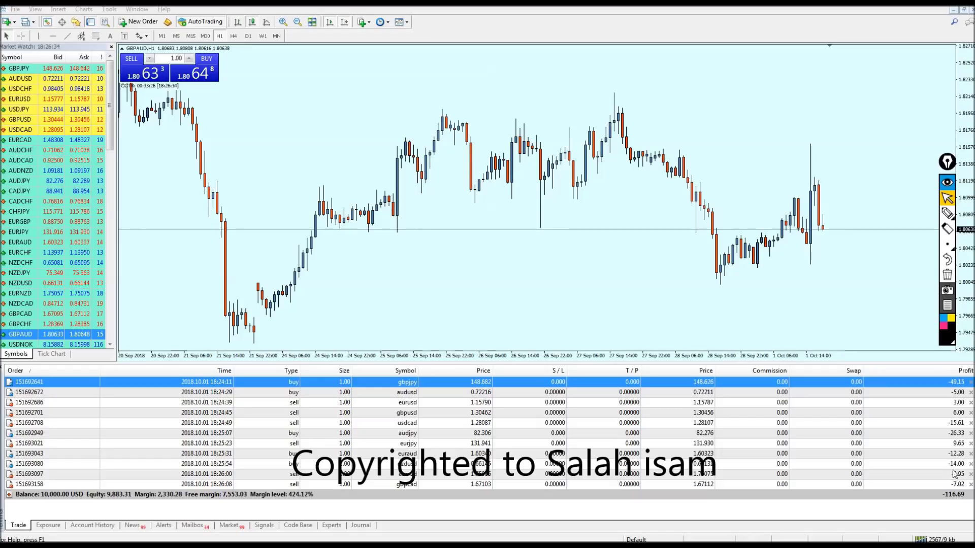
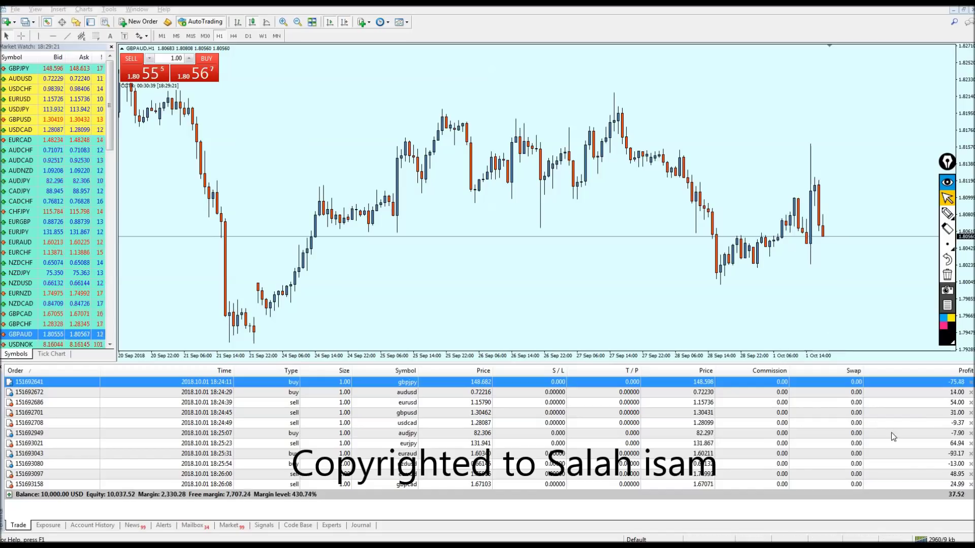
Step: Load the chart of the open GBPJPY buy position, switch it to the M30 timeframe, and show more price history
{"action": "left_click", "coordinate": [785, 325]}
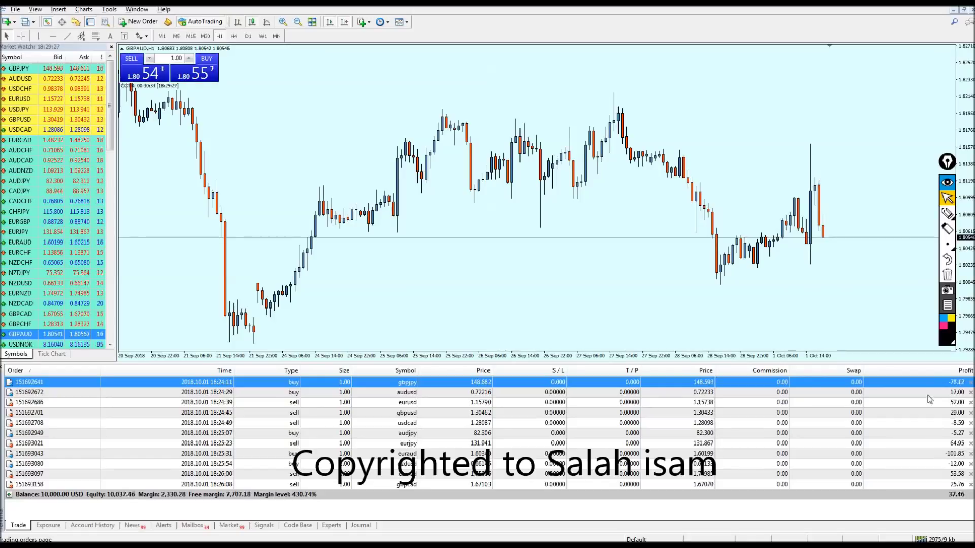
{"action": "left_click_drag", "start_coordinate": [918, 385], "coordinate": [811, 250]}
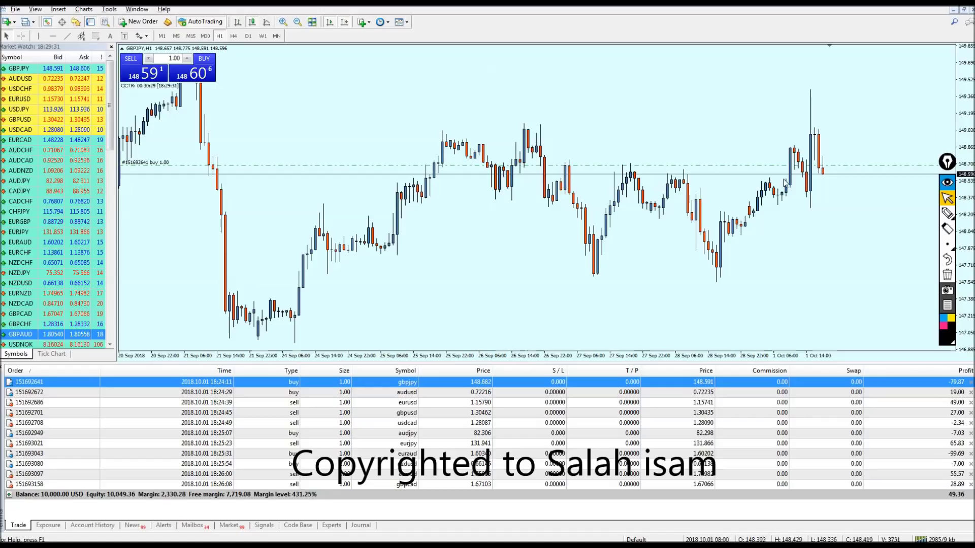
{"action": "left_click", "coordinate": [208, 36]}
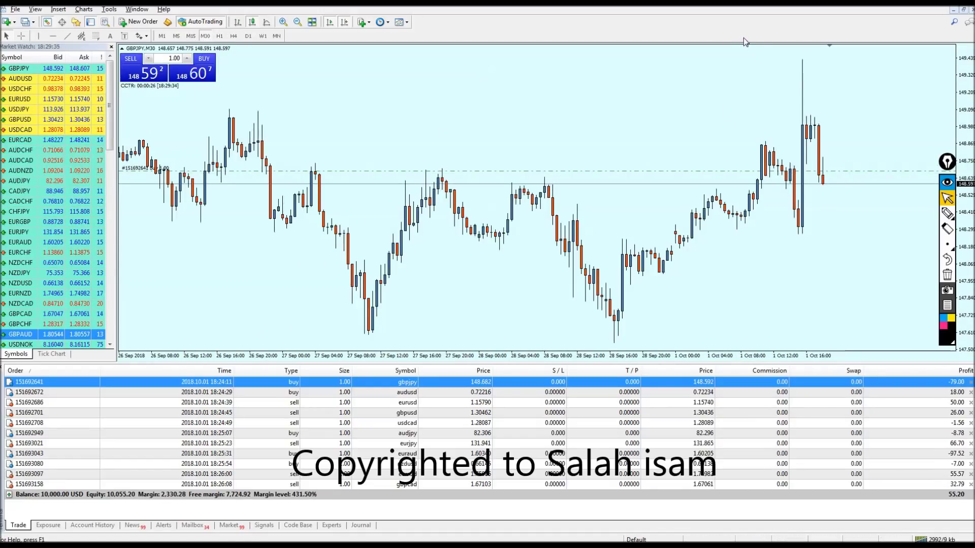
{"action": "key", "text": "minus"}
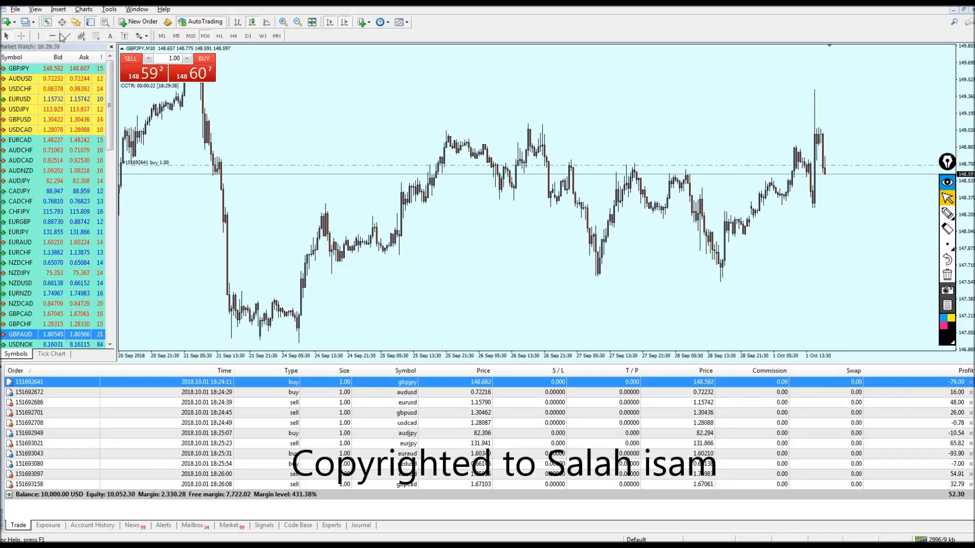
Step: Sketch a rising freehand support line beneath the GBPJPY swing lows and clear the drawing
{"action": "left_click", "coordinate": [946, 214]}
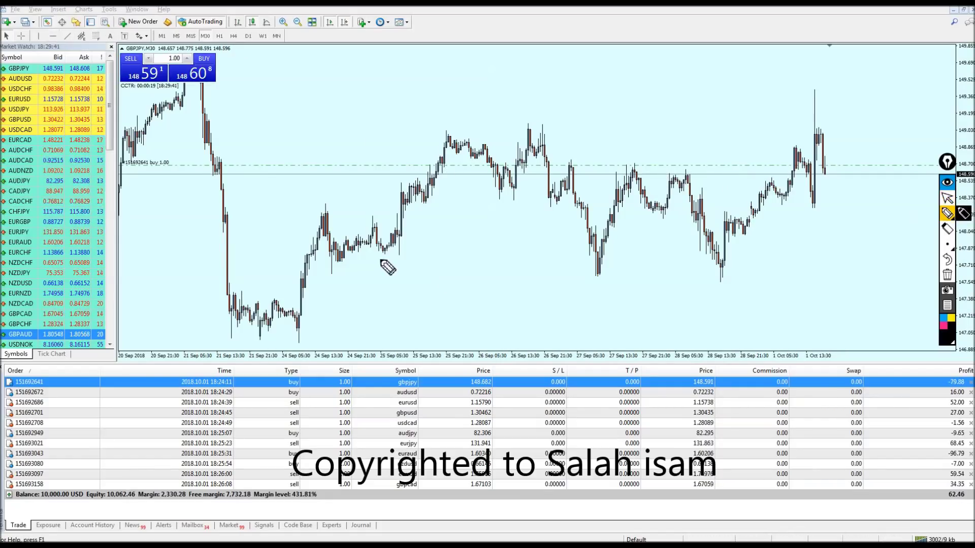
{"action": "left_click_drag", "start_coordinate": [264, 339], "coordinate": [398, 290]}
{"action": "left_click_drag", "start_coordinate": [400, 333], "coordinate": [547, 274]}
{"action": "left_click_drag", "start_coordinate": [232, 335], "coordinate": [775, 256]}
{"action": "left_click", "coordinate": [945, 274]}
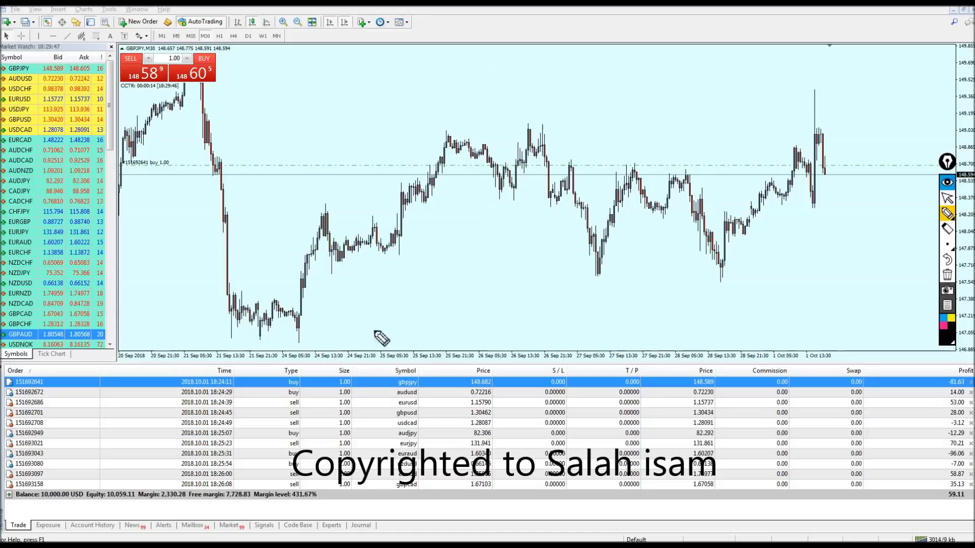
{"action": "mouse_move", "coordinate": [299, 339]}
{"action": "left_mouse_down"}
{"action": "mouse_move", "coordinate": [591, 294]}
{"action": "mouse_move", "coordinate": [928, 215]}
{"action": "left_mouse_up"}
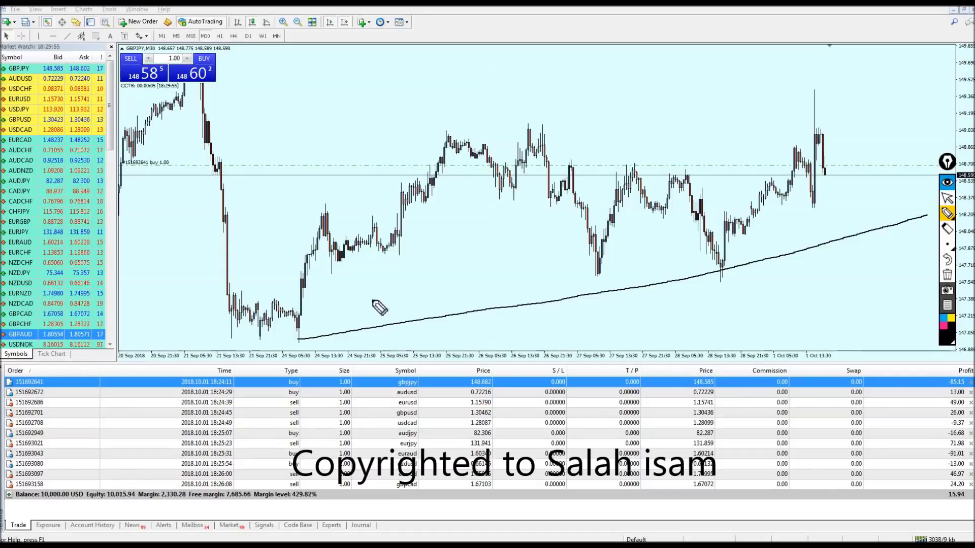
{"action": "left_click", "coordinate": [942, 275]}
Step: Place a horizontal line along the GBPJPY lows near 147.62, mark three touching lows with circles and arrows, and erase the freehand marks
{"action": "left_click", "coordinate": [53, 36]}
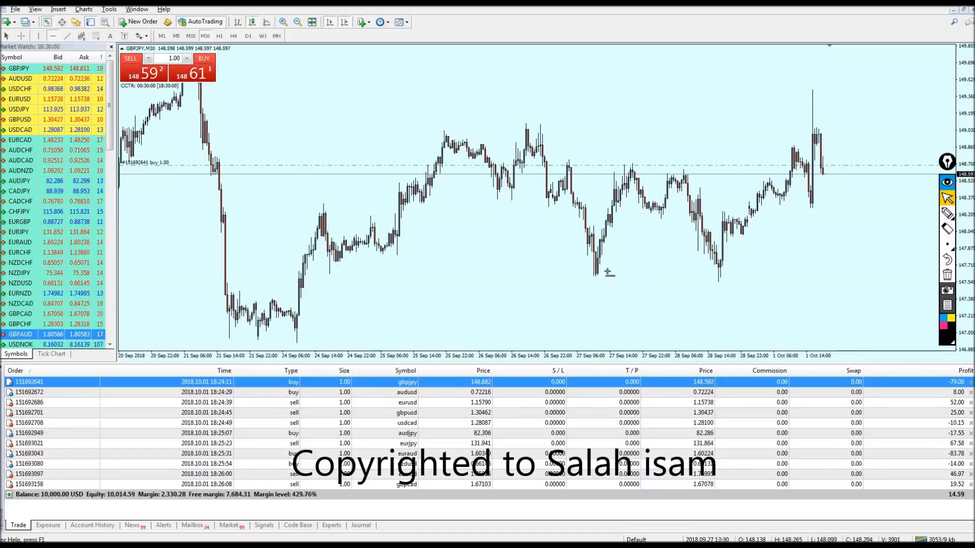
{"action": "left_click", "coordinate": [331, 273]}
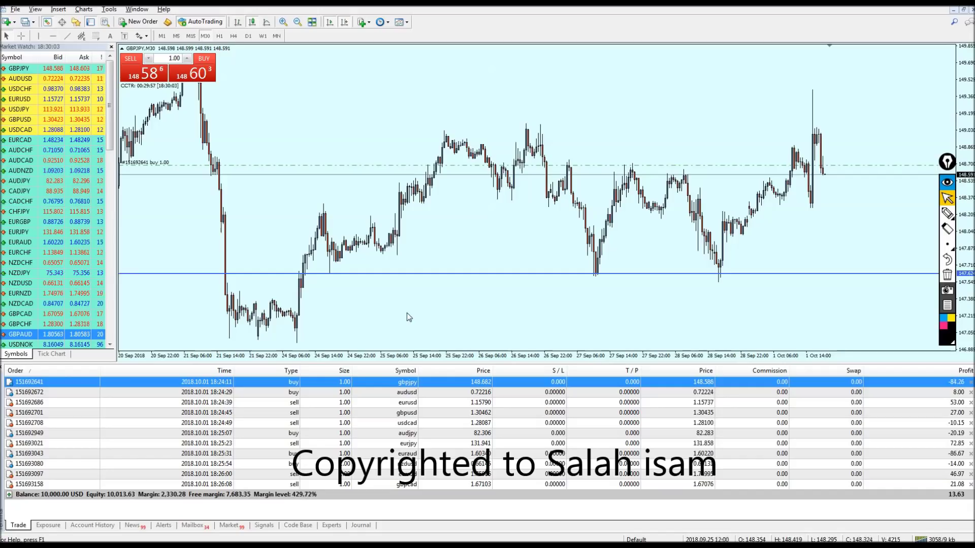
{"action": "left_click", "coordinate": [947, 213]}
{"action": "mouse_move", "coordinate": [328, 278]}
{"action": "left_mouse_down"}
{"action": "mouse_move", "coordinate": [325, 261]}
{"action": "mouse_move", "coordinate": [330, 278]}
{"action": "left_mouse_up"}
{"action": "left_click_drag", "start_coordinate": [582, 279], "coordinate": [596, 282]}
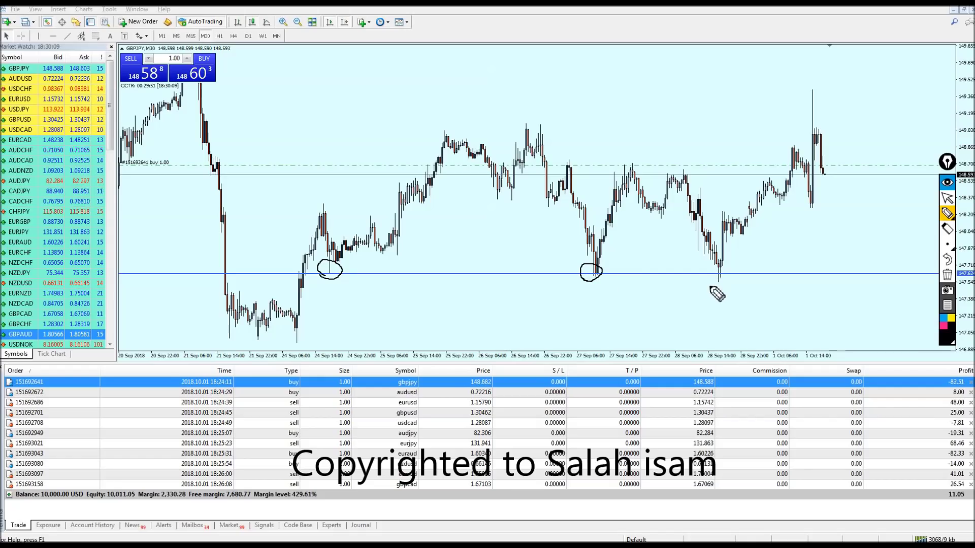
{"action": "left_click_drag", "start_coordinate": [709, 283], "coordinate": [717, 285]}
{"action": "mouse_move", "coordinate": [333, 289]}
{"action": "left_mouse_down"}
{"action": "mouse_move", "coordinate": [317, 293]}
{"action": "mouse_move", "coordinate": [347, 308]}
{"action": "left_mouse_up"}
{"action": "mouse_move", "coordinate": [583, 291]}
{"action": "left_mouse_down"}
{"action": "mouse_move", "coordinate": [568, 305]}
{"action": "mouse_move", "coordinate": [608, 299]}
{"action": "mouse_move", "coordinate": [612, 310]}
{"action": "left_mouse_up"}
{"action": "mouse_move", "coordinate": [716, 299]}
{"action": "left_mouse_down"}
{"action": "mouse_move", "coordinate": [744, 308]}
{"action": "mouse_move", "coordinate": [695, 319]}
{"action": "left_mouse_up"}
{"action": "left_click", "coordinate": [947, 275]}
Step: Move the horizontal line up to about 148.09, circle three late-September areas where price meets it, and erase the circles
{"action": "left_click", "coordinate": [945, 199]}
{"action": "left_click_drag", "start_coordinate": [638, 273], "coordinate": [632, 230]}
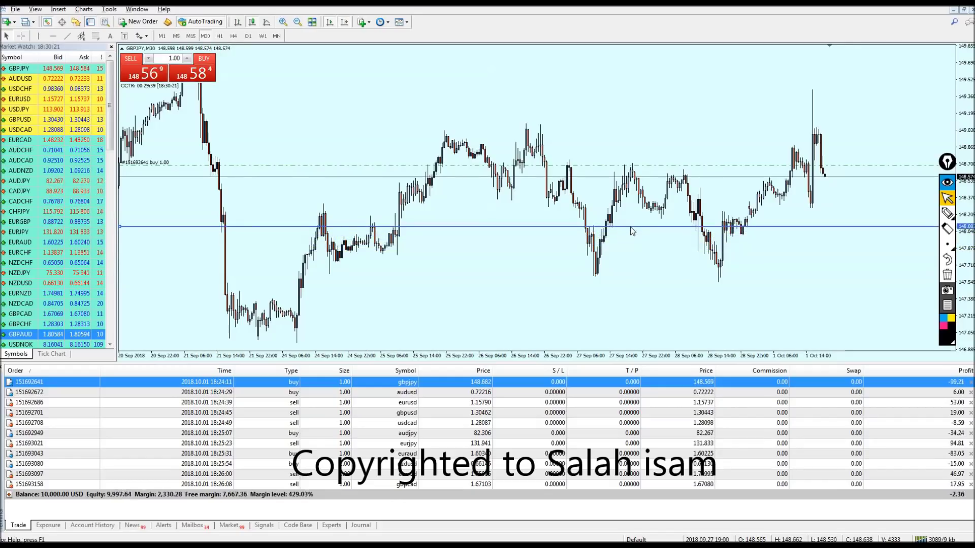
{"action": "left_click", "coordinate": [947, 213]}
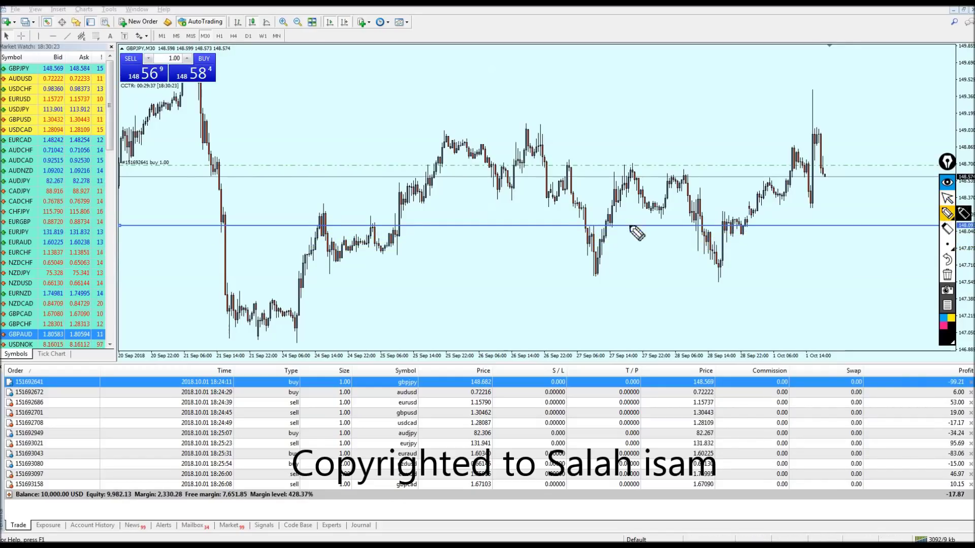
{"action": "mouse_move", "coordinate": [625, 227]}
{"action": "left_mouse_down"}
{"action": "mouse_move", "coordinate": [607, 229]}
{"action": "mouse_move", "coordinate": [632, 239]}
{"action": "left_mouse_up"}
{"action": "left_click_drag", "start_coordinate": [708, 228], "coordinate": [700, 218]}
{"action": "left_click_drag", "start_coordinate": [751, 244], "coordinate": [754, 223]}
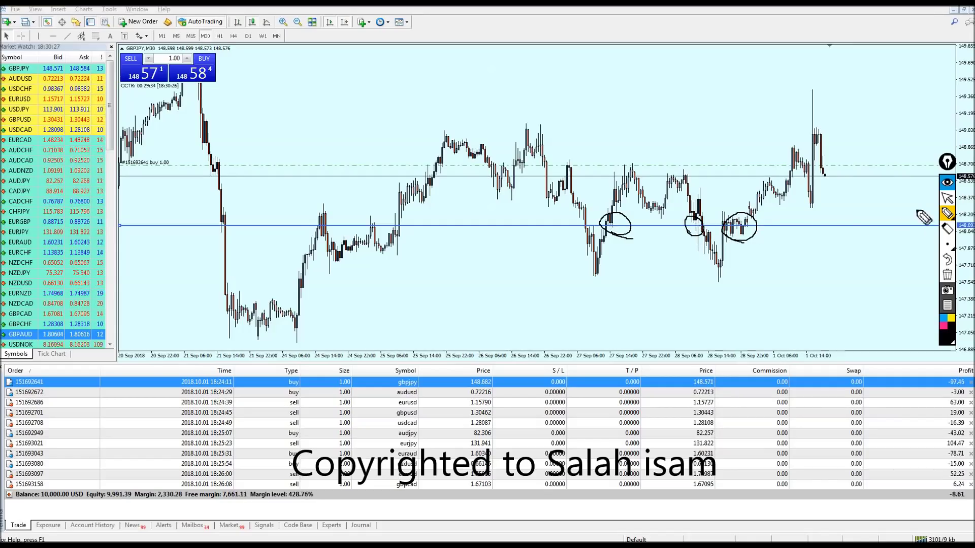
{"action": "left_click", "coordinate": [945, 214]}
{"action": "left_click", "coordinate": [949, 277]}
Step: Raise the horizontal line to about 148.30, circle the candle clusters reacting along it, and clear the freehand marks
{"action": "left_click_drag", "start_coordinate": [800, 227], "coordinate": [791, 208]}
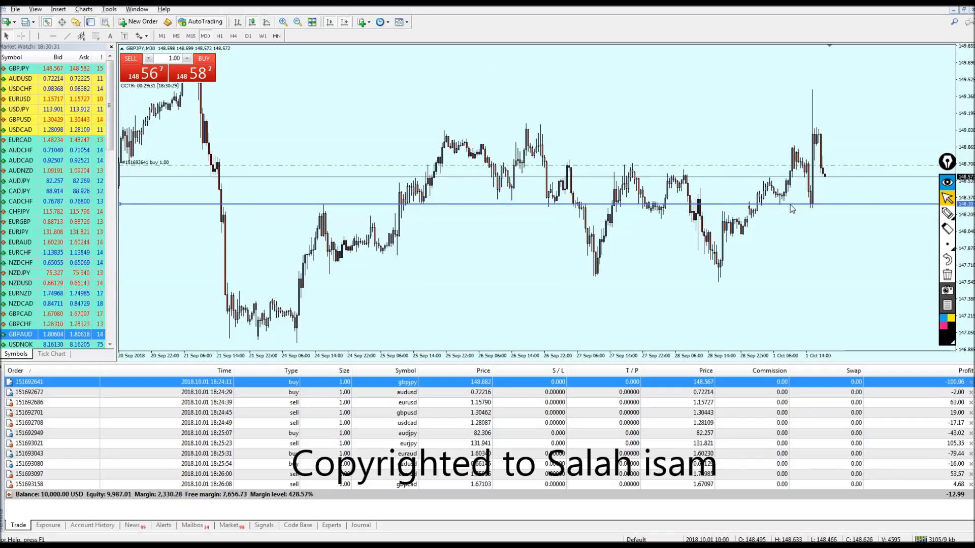
{"action": "left_click", "coordinate": [947, 214]}
{"action": "mouse_move", "coordinate": [431, 209]}
{"action": "left_mouse_down"}
{"action": "mouse_move", "coordinate": [407, 215]}
{"action": "mouse_move", "coordinate": [442, 215]}
{"action": "left_mouse_up"}
{"action": "left_click_drag", "start_coordinate": [483, 210], "coordinate": [554, 206]}
{"action": "left_click_drag", "start_coordinate": [646, 212], "coordinate": [677, 198]}
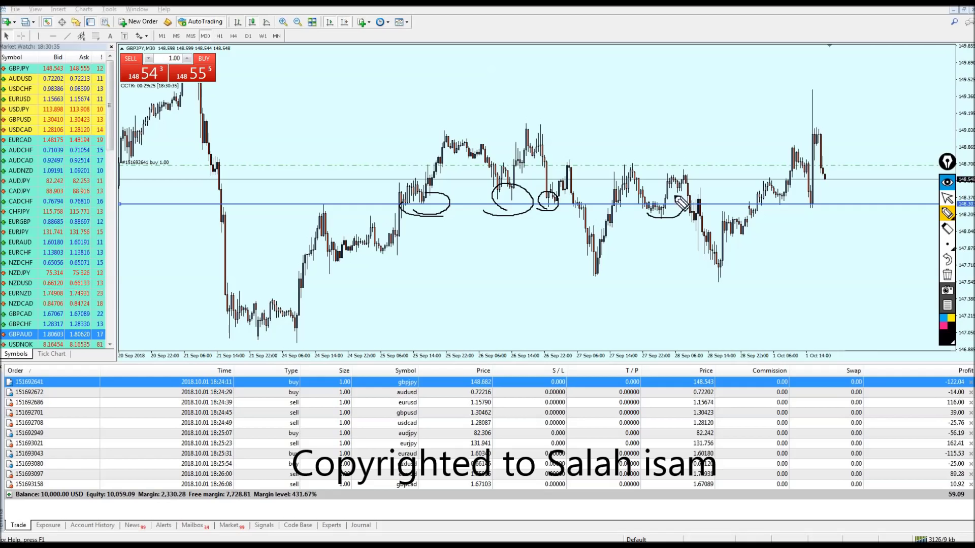
{"action": "mouse_move", "coordinate": [784, 199]}
{"action": "left_mouse_down"}
{"action": "mouse_move", "coordinate": [774, 215]}
{"action": "mouse_move", "coordinate": [811, 213]}
{"action": "left_mouse_up"}
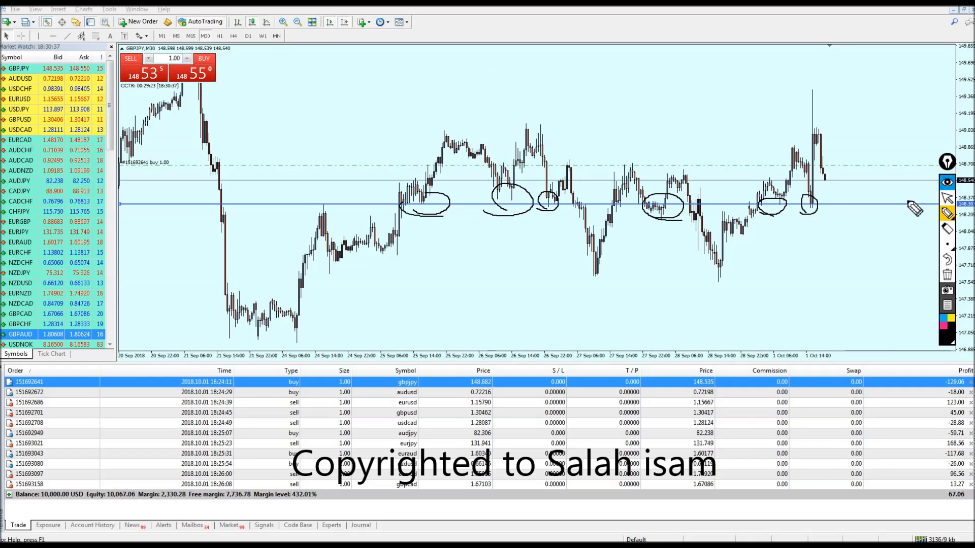
{"action": "left_click", "coordinate": [947, 198]}
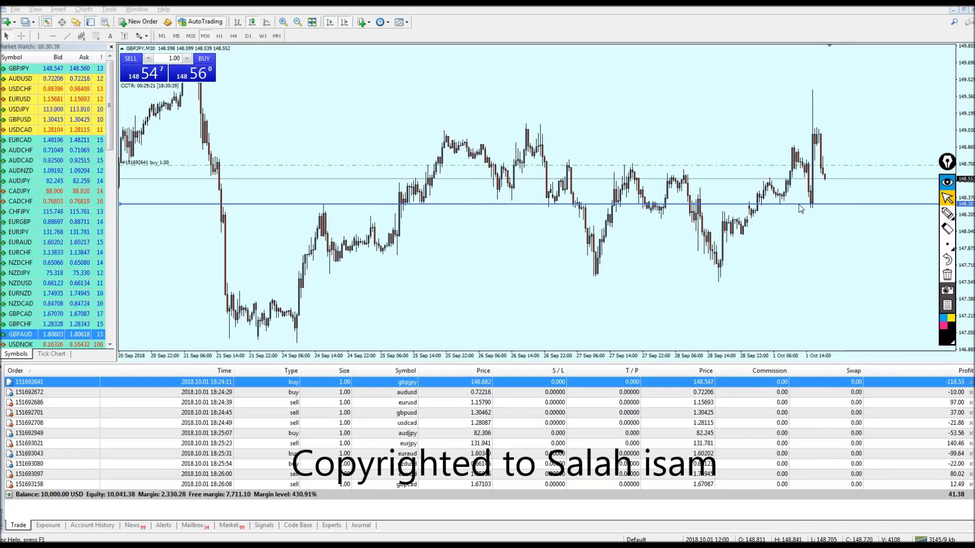
Step: Move the horizontal line to about 148.60, circle the two 25–26 September areas around it, and erase the circles
{"action": "left_click_drag", "start_coordinate": [785, 207], "coordinate": [725, 174]}
{"action": "left_click", "coordinate": [947, 213]}
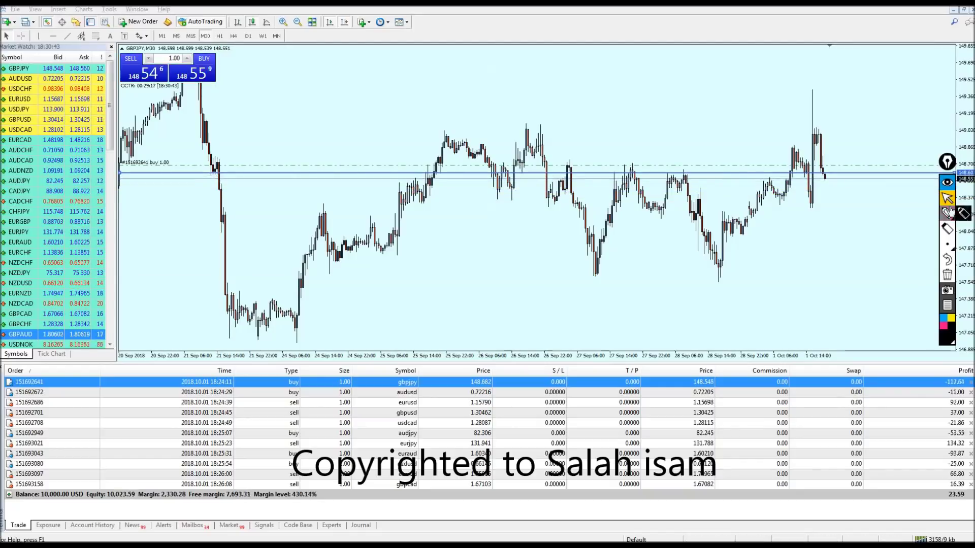
{"action": "left_click_drag", "start_coordinate": [450, 176], "coordinate": [481, 157]}
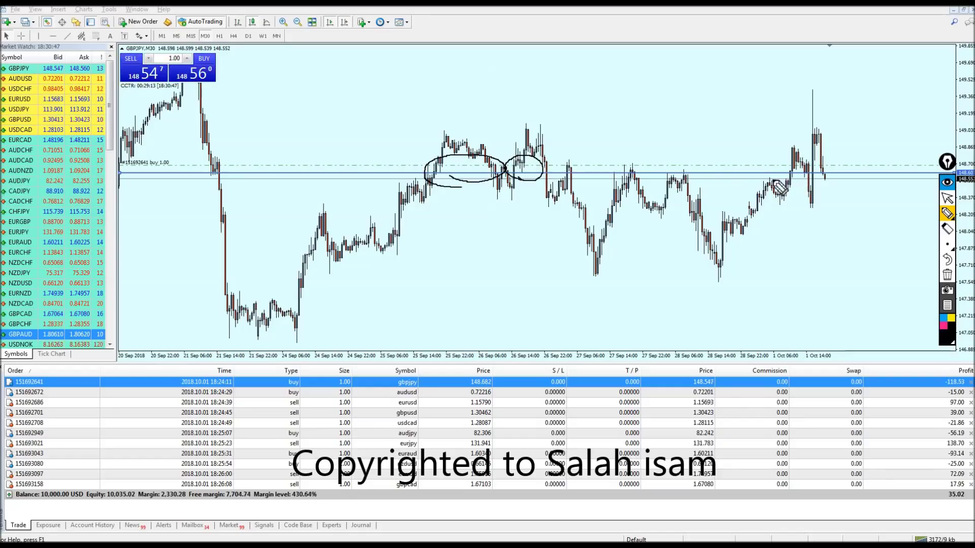
{"action": "left_click", "coordinate": [949, 275]}
{"action": "left_click", "coordinate": [947, 199]}
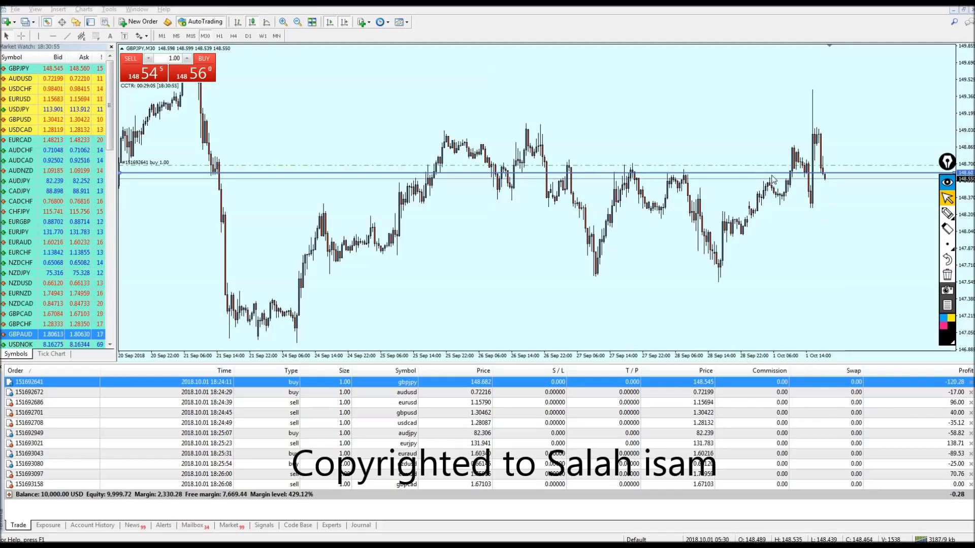
Step: Lower the horizontal line to about 148.43, circle three price reactions along it, and clear the freehand circles
{"action": "left_click_drag", "start_coordinate": [761, 176], "coordinate": [759, 191]}
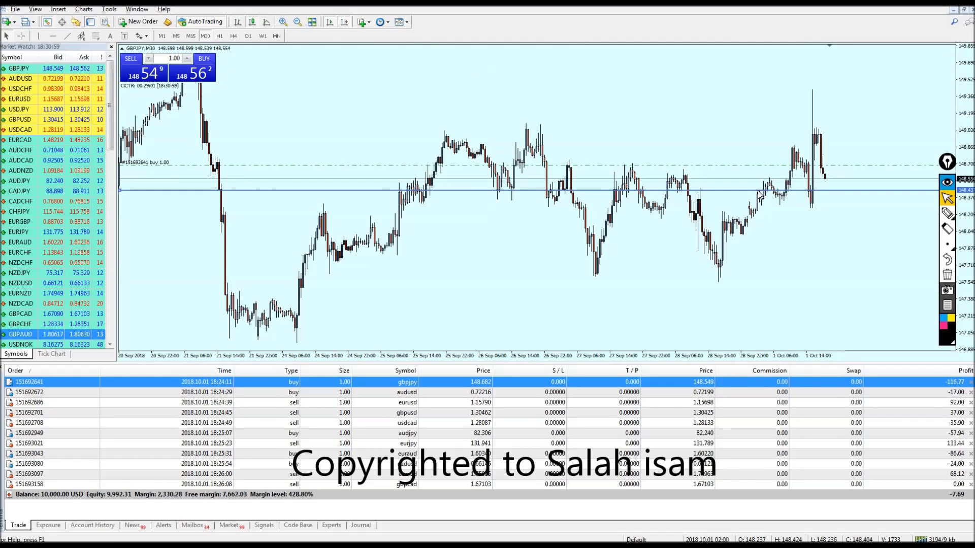
{"action": "left_click", "coordinate": [947, 213]}
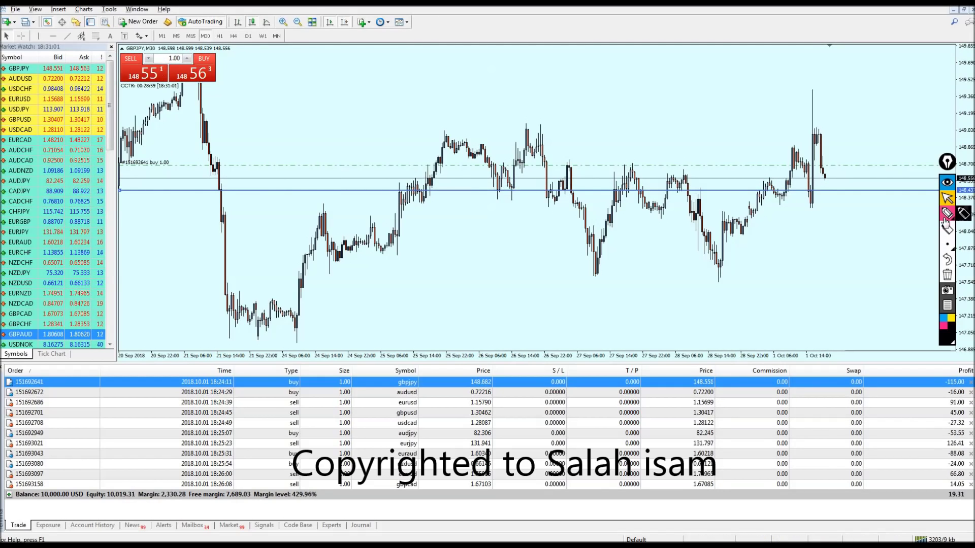
{"action": "mouse_move", "coordinate": [489, 200]}
{"action": "left_mouse_down"}
{"action": "mouse_move", "coordinate": [536, 194]}
{"action": "mouse_move", "coordinate": [494, 205]}
{"action": "left_mouse_up"}
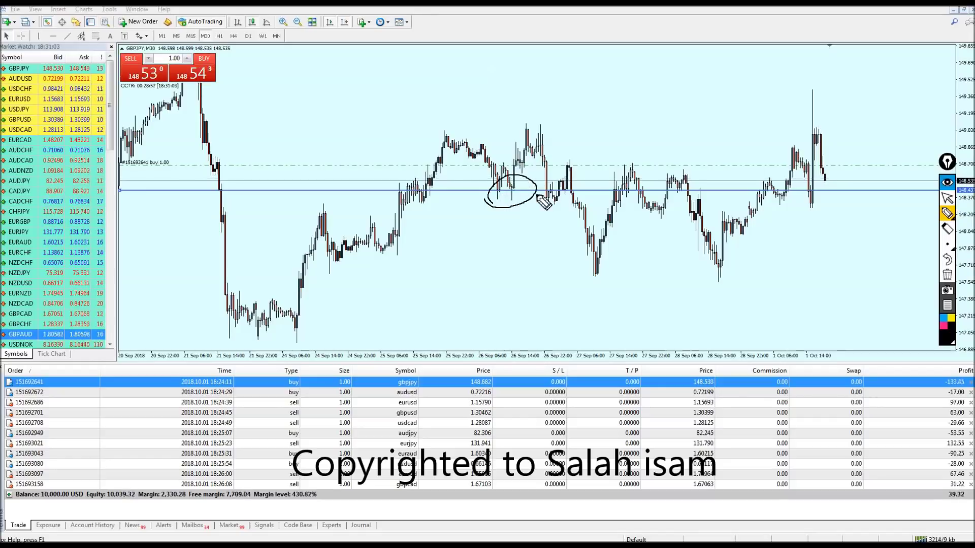
{"action": "mouse_move", "coordinate": [669, 192]}
{"action": "left_mouse_down"}
{"action": "mouse_move", "coordinate": [688, 196]}
{"action": "mouse_move", "coordinate": [670, 187]}
{"action": "left_mouse_up"}
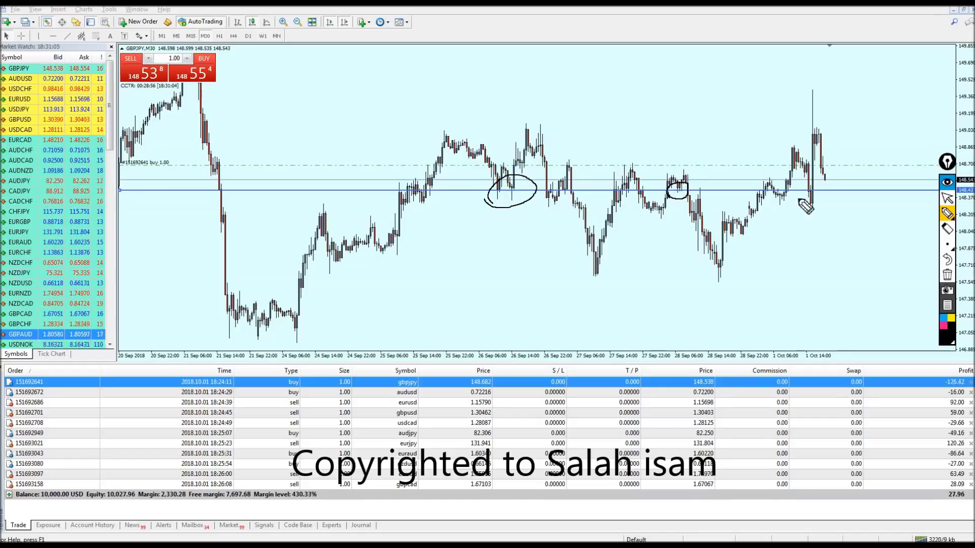
{"action": "left_click_drag", "start_coordinate": [812, 213], "coordinate": [811, 213]}
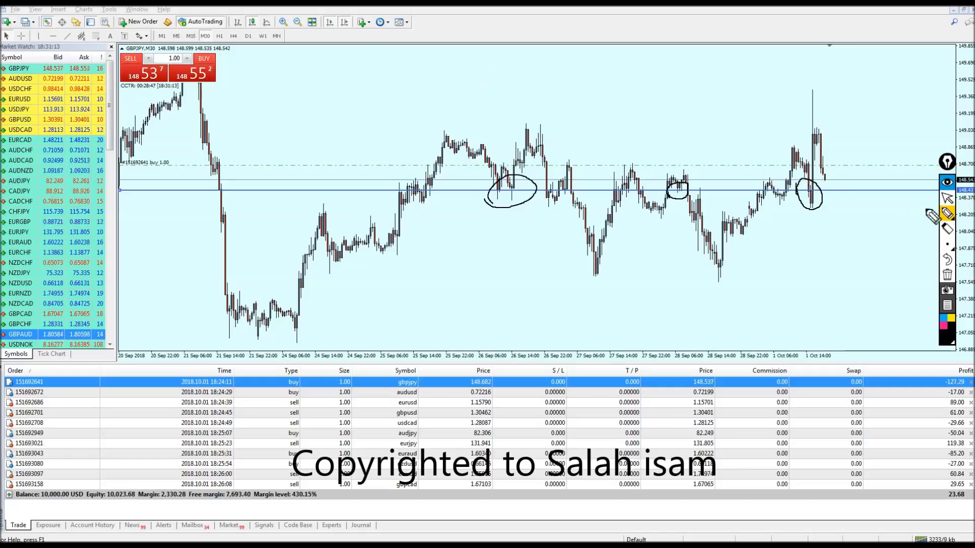
{"action": "left_click", "coordinate": [948, 198]}
{"action": "left_click", "coordinate": [948, 275]}
Step: Measure the distance from the current GBPJPY price up towards the recent highs with the crosshair
{"action": "middle_click", "coordinate": [795, 194]}
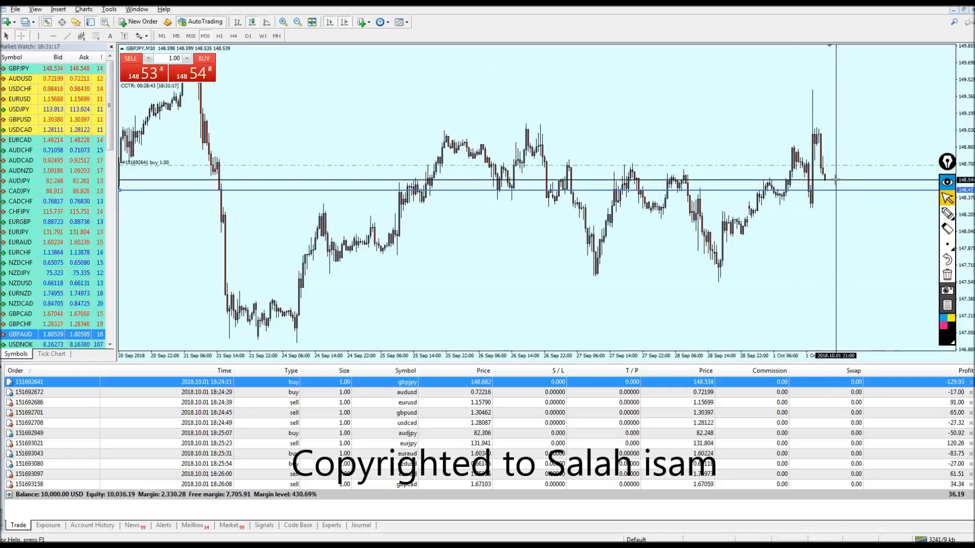
{"action": "left_click_drag", "start_coordinate": [829, 180], "coordinate": [849, 131]}
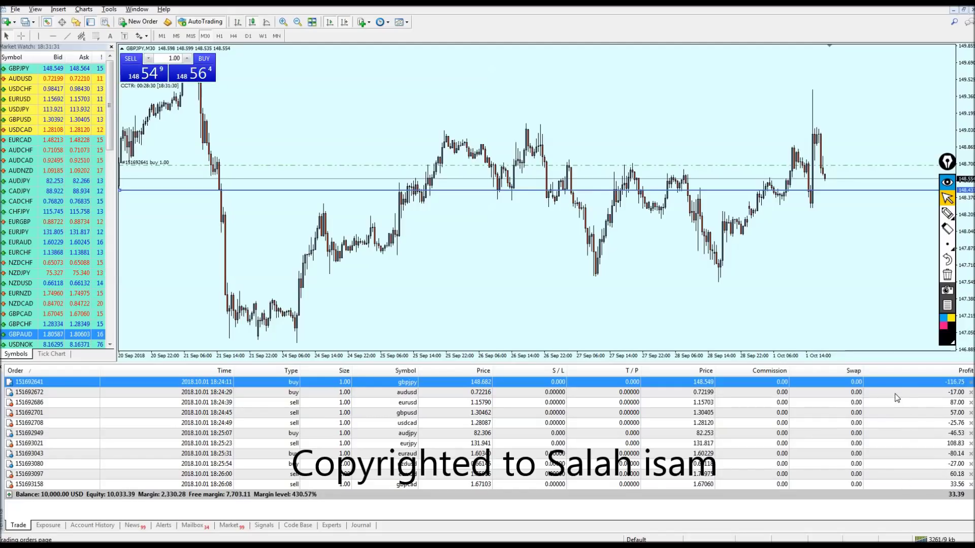
Step: Load the AUDUSD chart from its open position and draw a falling trendline across the late-September and 1 October highs
{"action": "key", "text": "Down"}
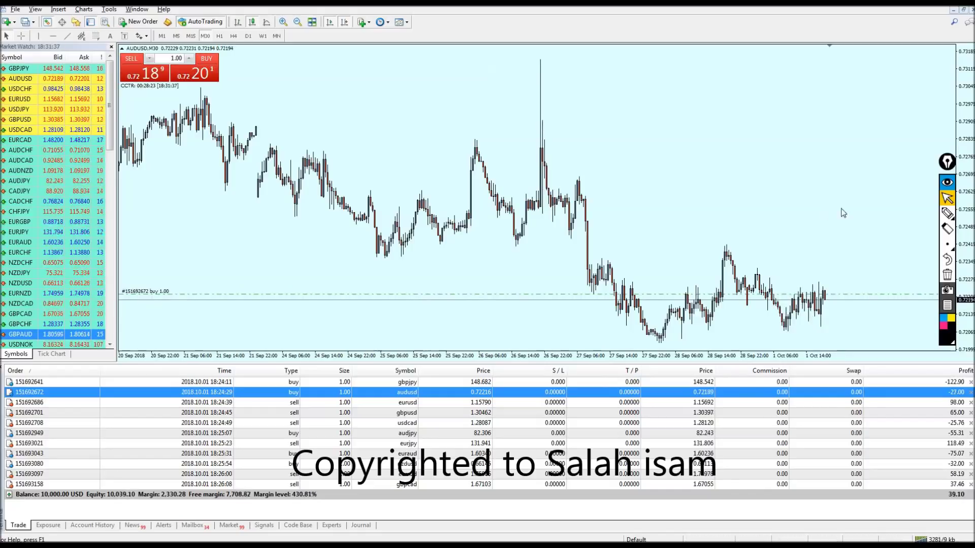
{"action": "left_click", "coordinate": [947, 212]}
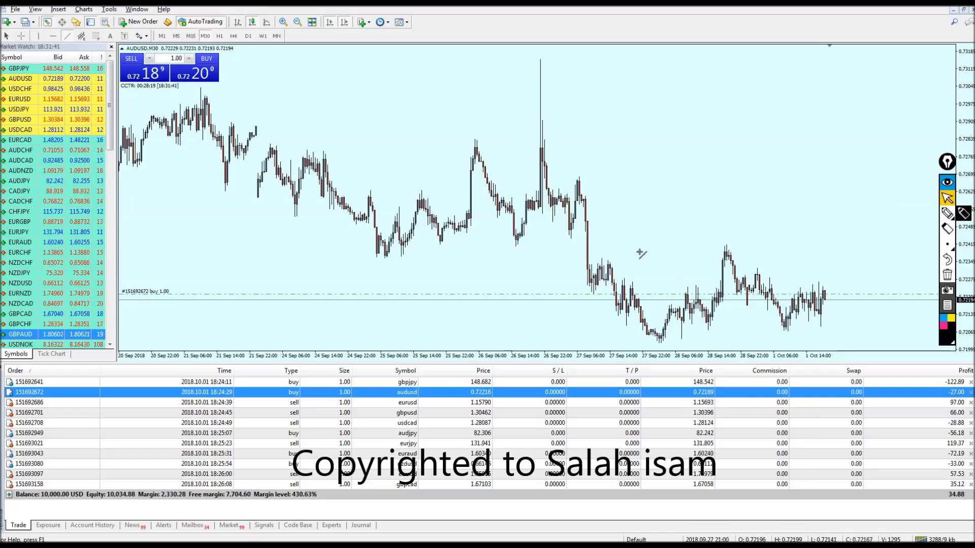
{"action": "mouse_move", "coordinate": [750, 193]}
{"action": "left_mouse_down"}
{"action": "mouse_move", "coordinate": [877, 290]}
{"action": "mouse_move", "coordinate": [873, 315]}
{"action": "left_mouse_up"}
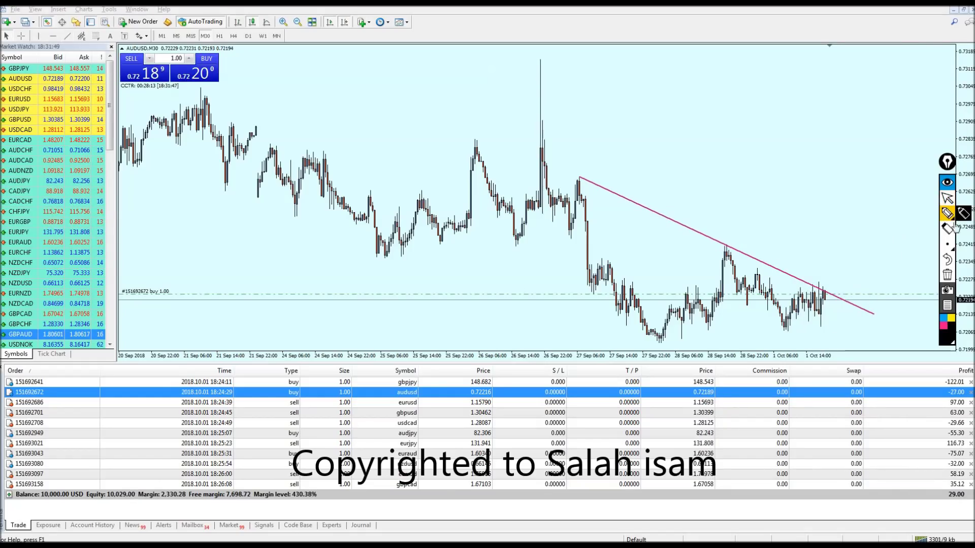
Step: Enlarge the recent AUDUSD candles, trace the falling trendline freehand, and label it RTL
{"action": "left_click", "coordinate": [947, 198]}
{"action": "key", "text": "plus"}
{"action": "key", "text": "plus"}
{"action": "left_click", "coordinate": [946, 213]}
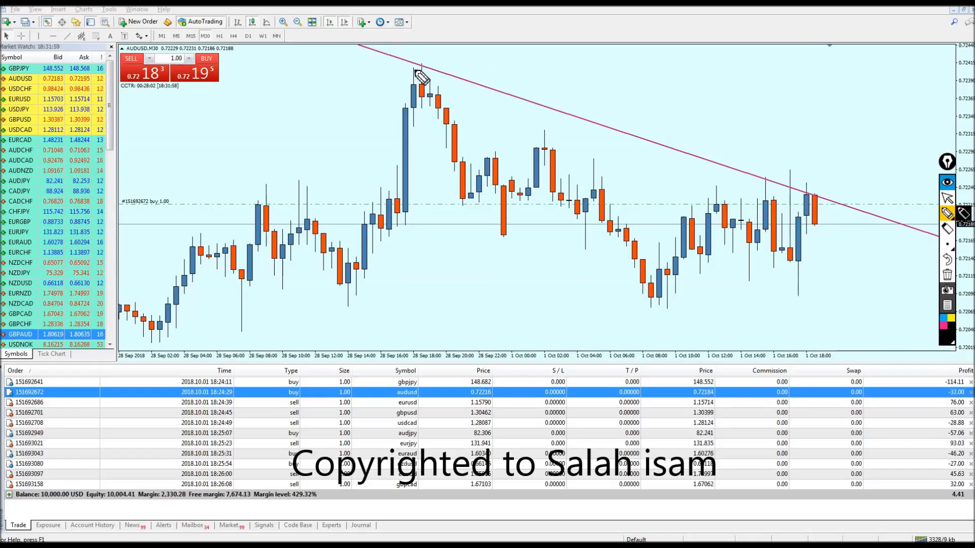
{"action": "left_click_drag", "start_coordinate": [411, 61], "coordinate": [871, 222]}
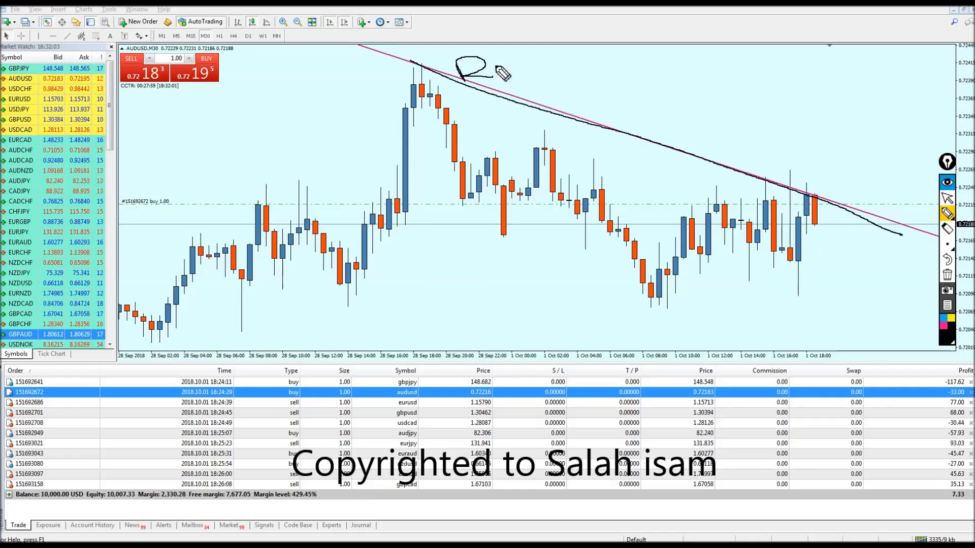
{"action": "mouse_move", "coordinate": [528, 48]}
{"action": "left_mouse_down"}
{"action": "mouse_move", "coordinate": [530, 67]}
{"action": "mouse_move", "coordinate": [549, 62]}
{"action": "left_mouse_up"}
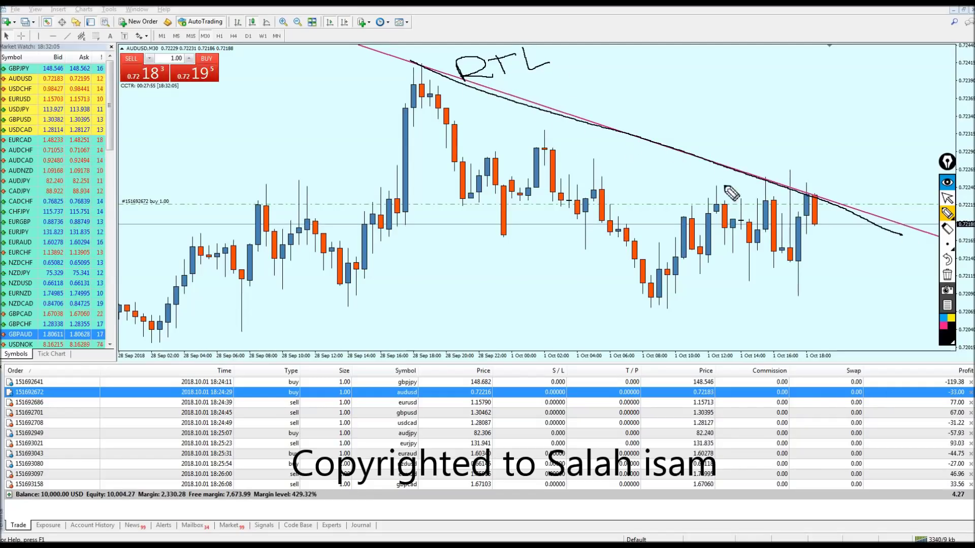
Step: Draw a freehand horizontal resistance line at the AUDUSD buy position's entry level and label it R
{"action": "left_click_drag", "start_coordinate": [666, 204], "coordinate": [845, 202]}
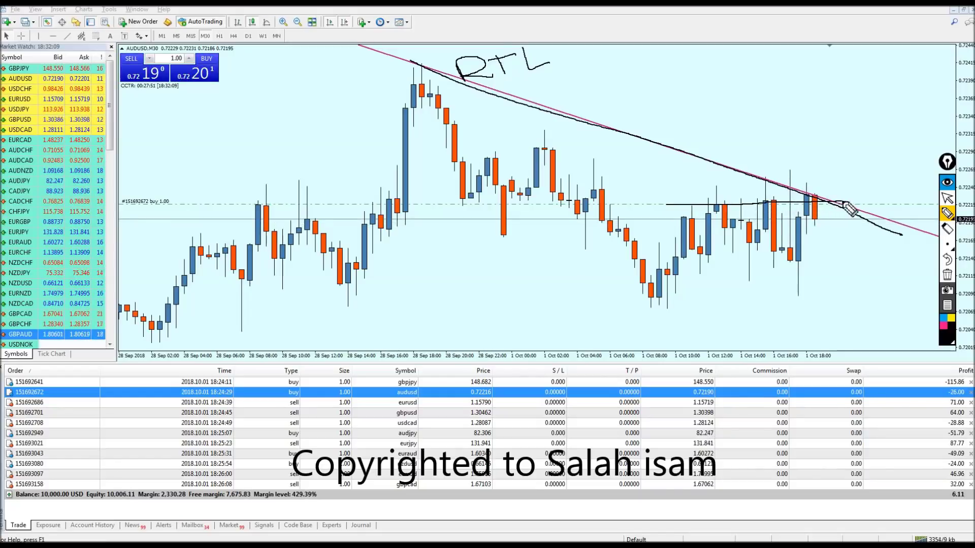
{"action": "mouse_move", "coordinate": [659, 204]}
{"action": "left_mouse_down"}
{"action": "mouse_move", "coordinate": [655, 185]}
{"action": "mouse_move", "coordinate": [683, 193]}
{"action": "left_mouse_up"}
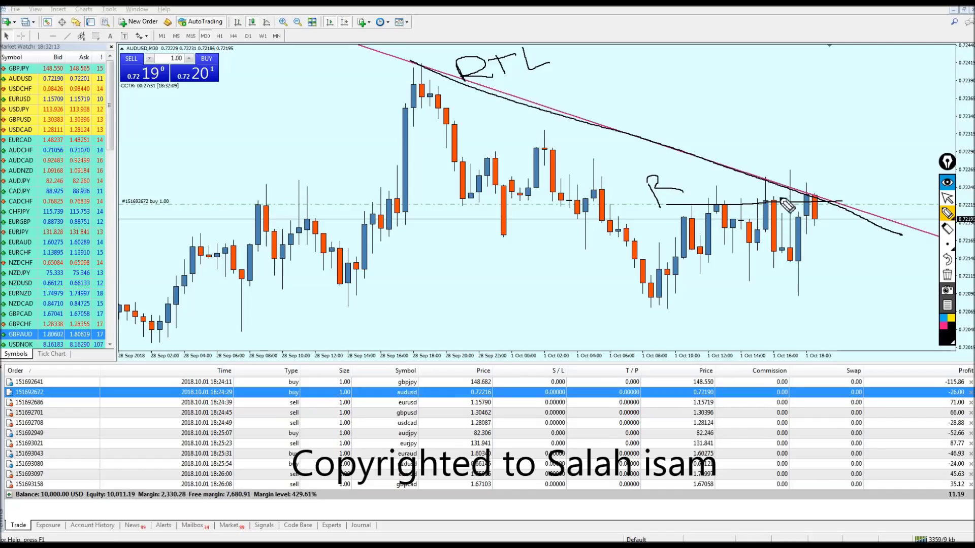
Step: Circle the point where AUDUSD's resistance meets the falling trendline, and clear all freehand annotations
{"action": "mouse_move", "coordinate": [815, 181]}
{"action": "left_mouse_down"}
{"action": "mouse_move", "coordinate": [828, 197]}
{"action": "mouse_move", "coordinate": [799, 197]}
{"action": "left_mouse_up"}
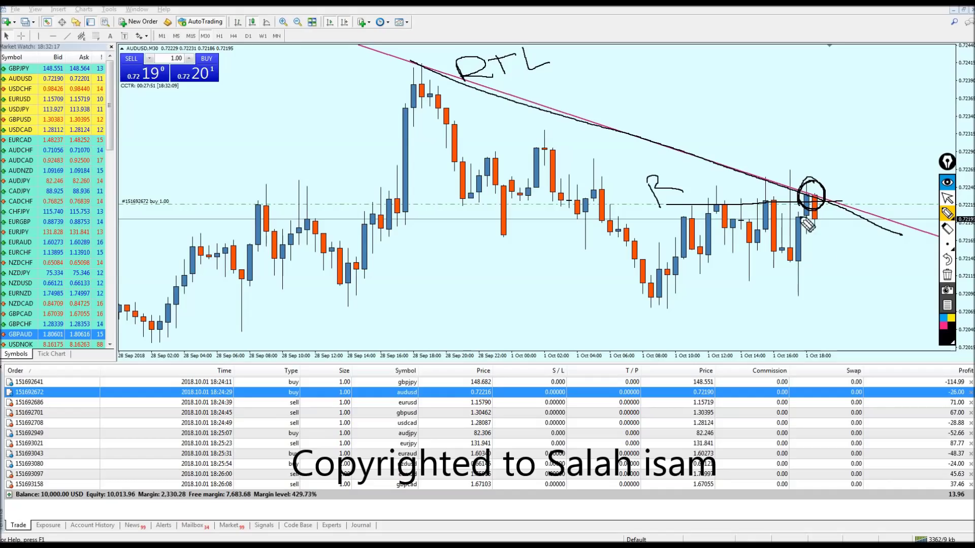
{"action": "left_click", "coordinate": [947, 274]}
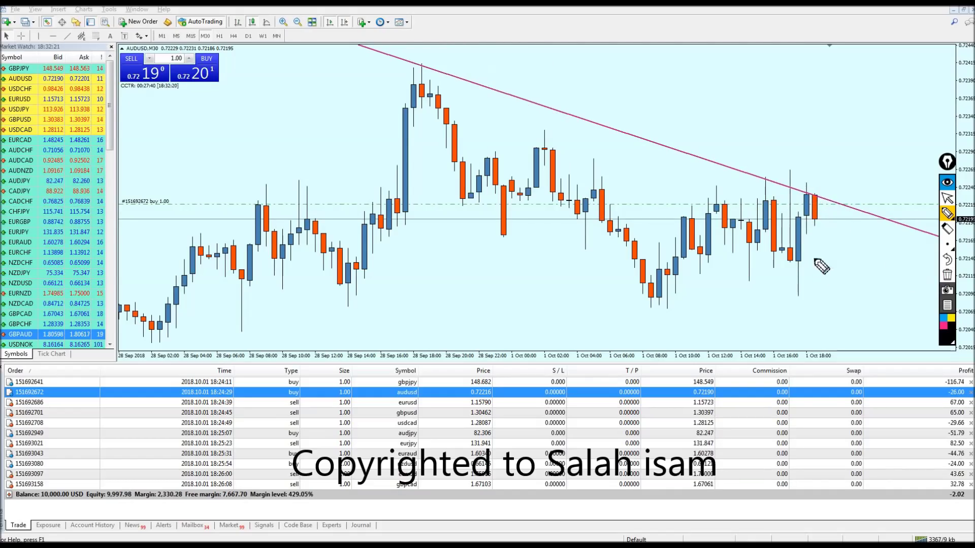
Step: Point a freehand arrow up at the latest AUDUSD candles, trace two horizontal levels across the 1 October highs, and clear the marks
{"action": "left_click_drag", "start_coordinate": [807, 223], "coordinate": [813, 229]}
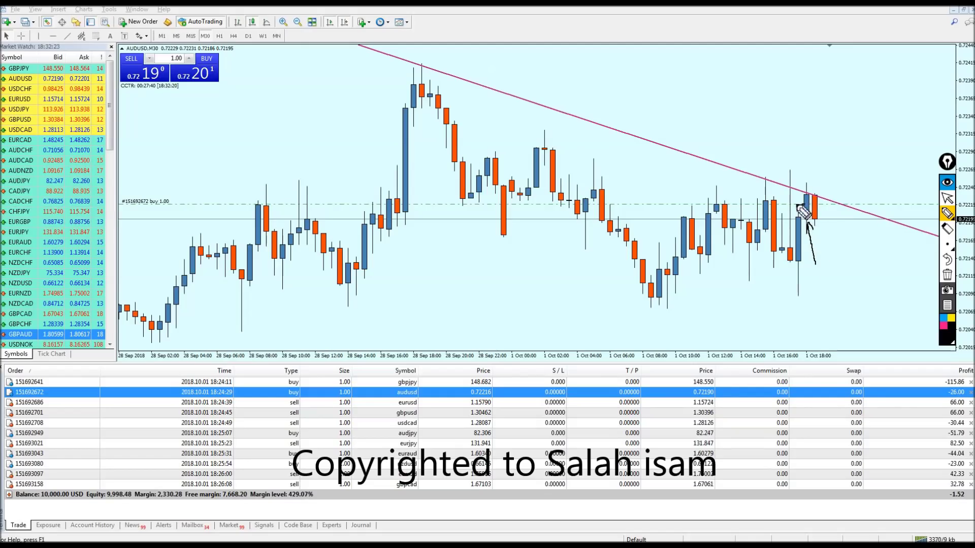
{"action": "left_click_drag", "start_coordinate": [688, 201], "coordinate": [684, 200]}
{"action": "left_click_drag", "start_coordinate": [763, 195], "coordinate": [668, 194]}
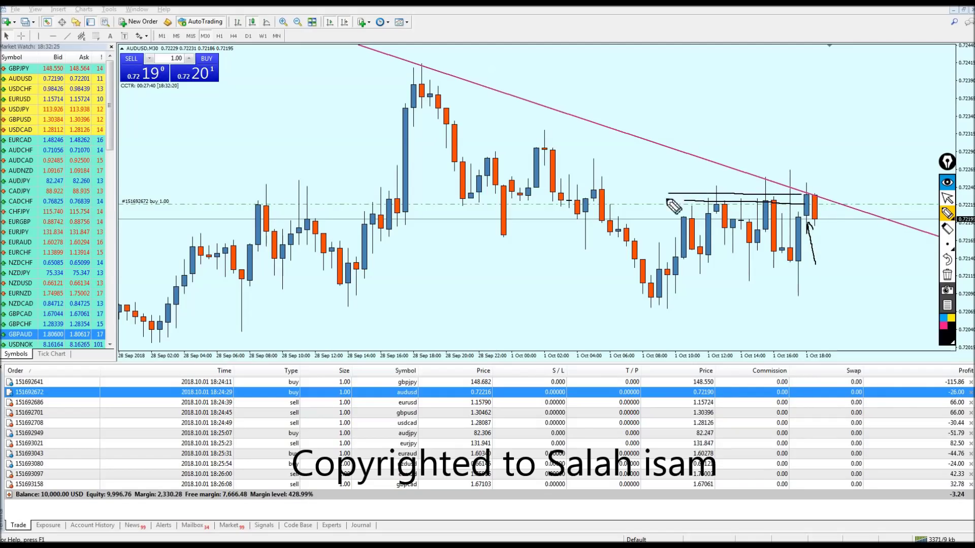
{"action": "left_click", "coordinate": [950, 276]}
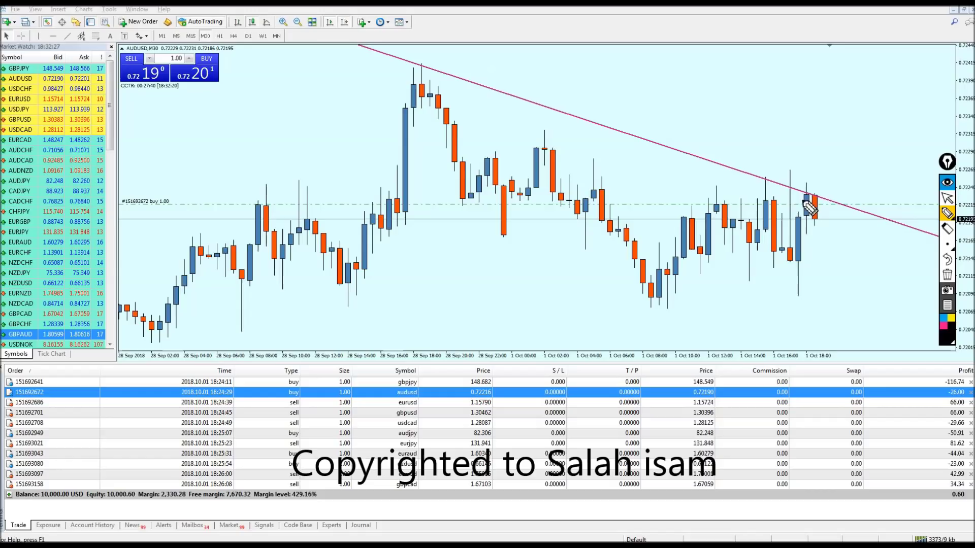
Step: Mark the AUDUSD resistance zone with two freehand horizontal lines, point an arrow down at the latest candle, and clear the sketch
{"action": "left_click_drag", "start_coordinate": [804, 201], "coordinate": [716, 201]}
{"action": "left_click_drag", "start_coordinate": [807, 192], "coordinate": [648, 188]}
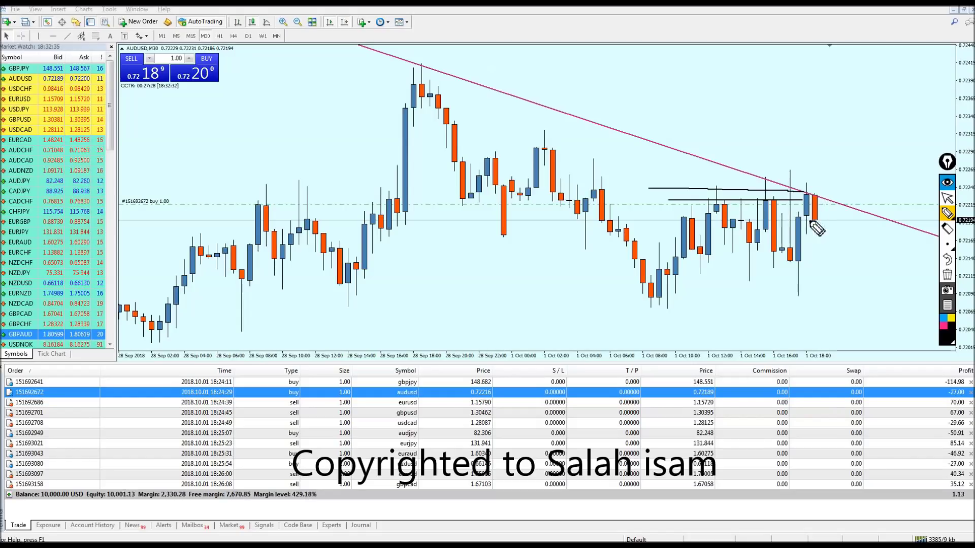
{"action": "left_click_drag", "start_coordinate": [825, 165], "coordinate": [824, 191]}
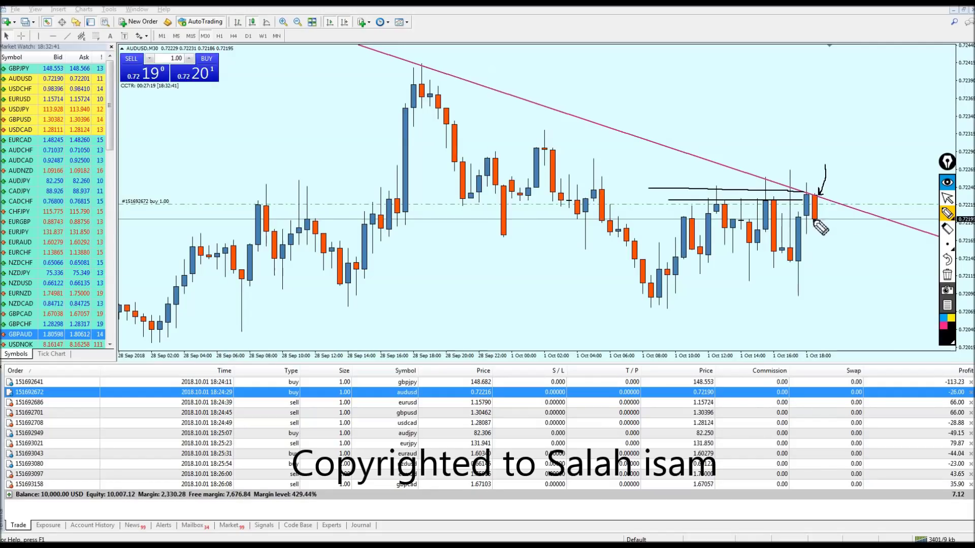
{"action": "left_click", "coordinate": [947, 198]}
{"action": "left_click", "coordinate": [946, 274]}
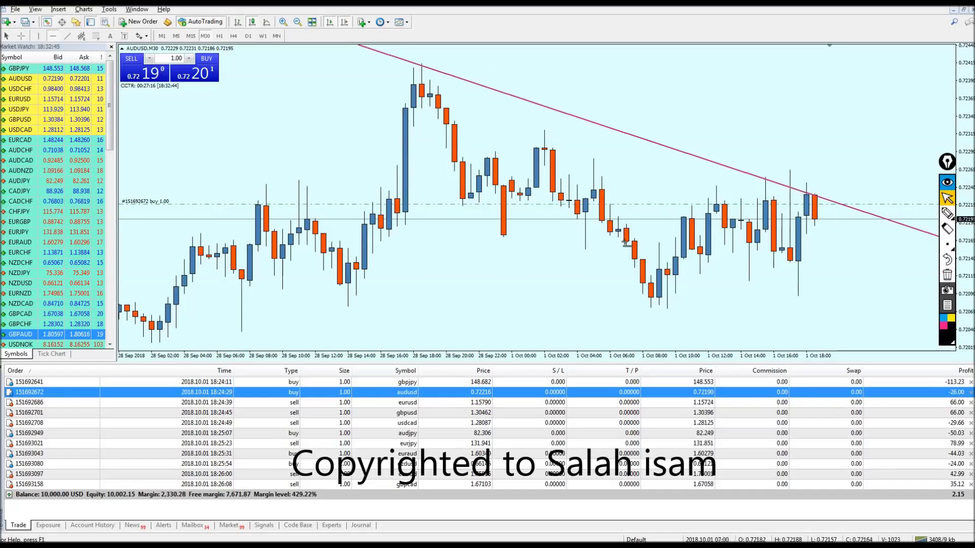
Step: Place a horizontal line just below AUDUSD's current price and sketch a temporary freehand rebound arrow rising through the falling trendline
{"action": "left_click", "coordinate": [601, 246]}
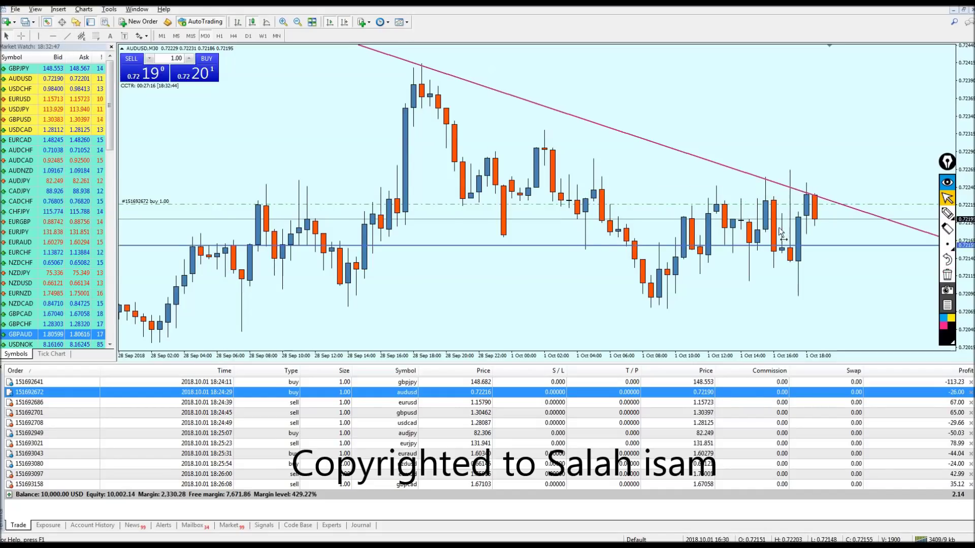
{"action": "key", "text": "minus"}
{"action": "left_click", "coordinate": [946, 216]}
{"action": "mouse_move", "coordinate": [822, 297]}
{"action": "left_mouse_down"}
{"action": "mouse_move", "coordinate": [827, 309]}
{"action": "mouse_move", "coordinate": [847, 224]}
{"action": "left_mouse_up"}
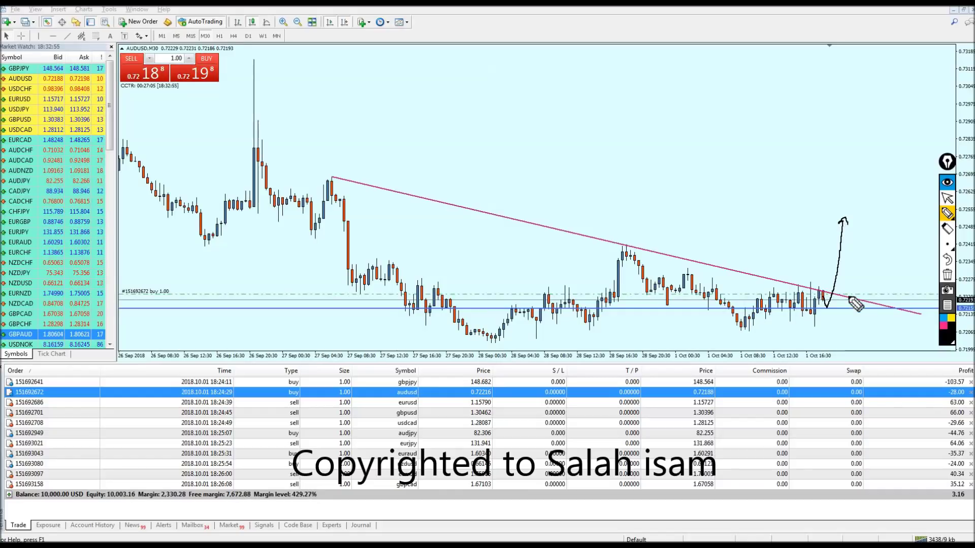
{"action": "left_click", "coordinate": [947, 198]}
{"action": "left_click", "coordinate": [947, 260]}
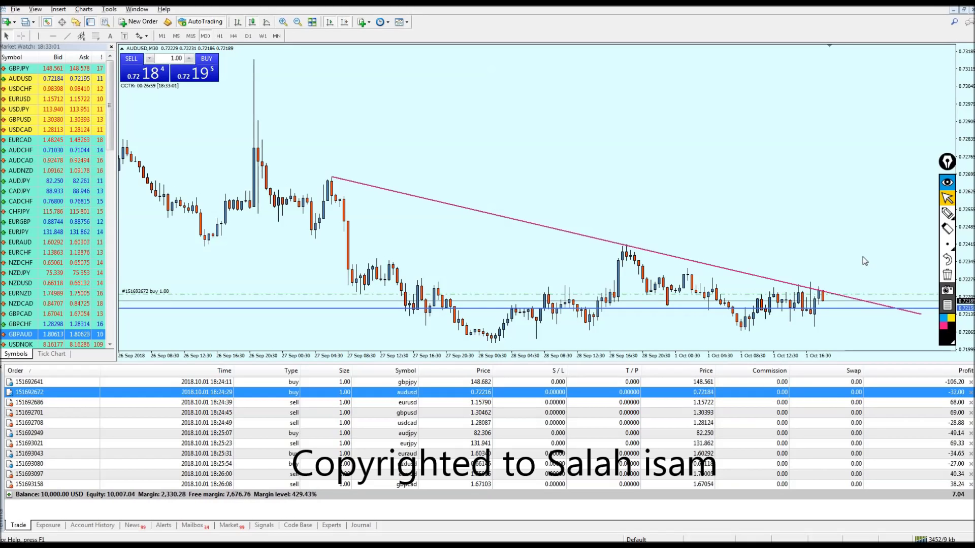
{"action": "key", "text": "plus"}
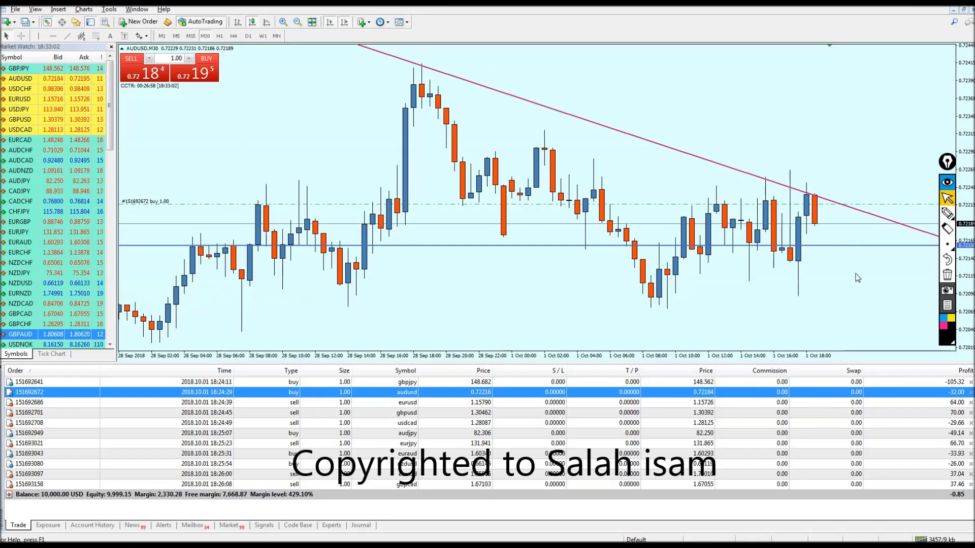
Step: Load the EURUSD chart from its open sell position and examine the recent candles
{"action": "left_click", "coordinate": [930, 402]}
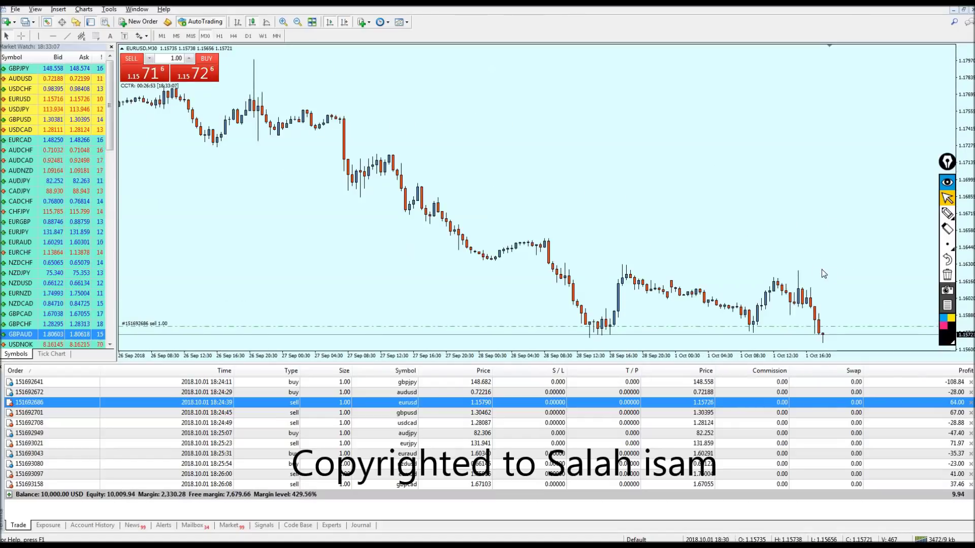
{"action": "key", "text": "plus"}
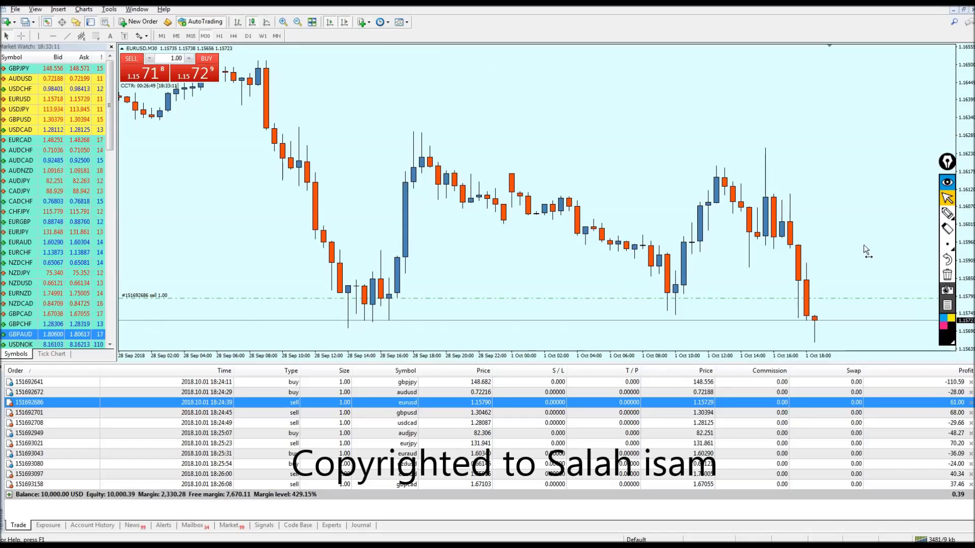
{"action": "key", "text": "minus"}
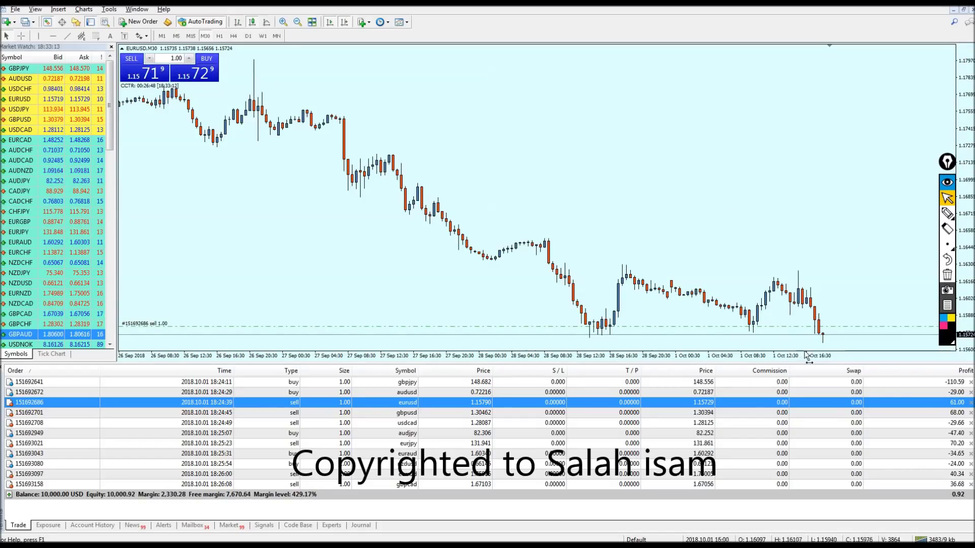
{"action": "left_click", "coordinate": [942, 218]}
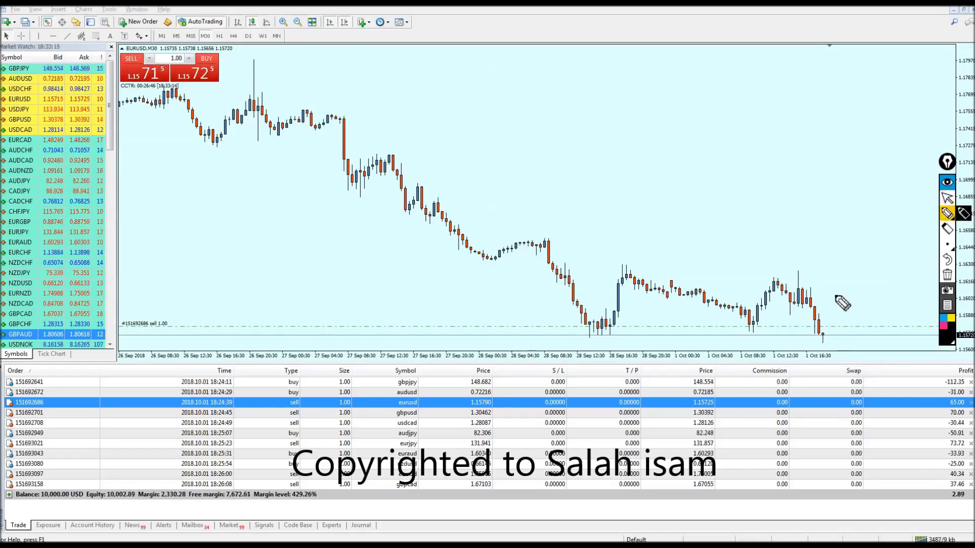
{"action": "left_click", "coordinate": [946, 198]}
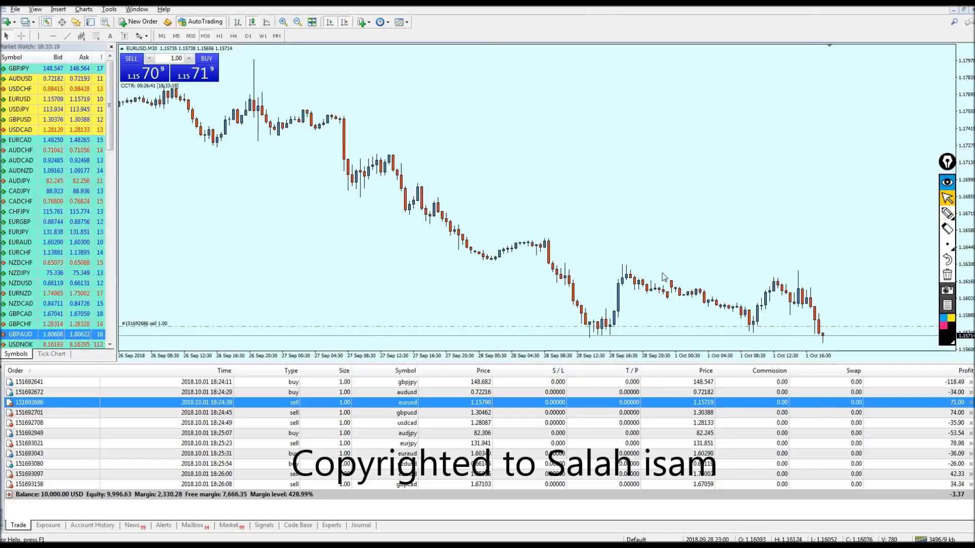
Step: Mark EURUSD's decline with two temporary freehand arrows and draw a rising trendline beneath the 28 September and 1 October lows
{"action": "left_click", "coordinate": [67, 36]}
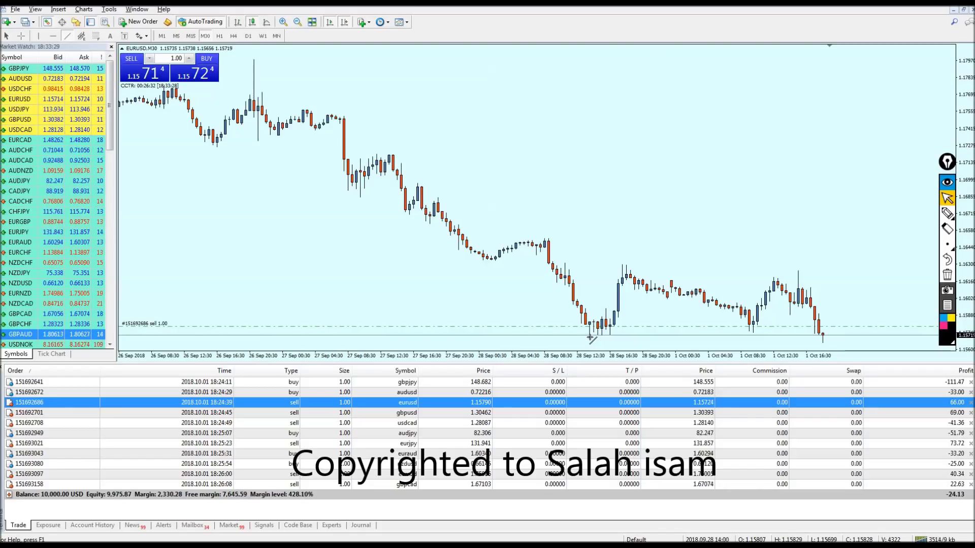
{"action": "left_click", "coordinate": [947, 213]}
{"action": "left_click_drag", "start_coordinate": [354, 98], "coordinate": [454, 158]}
{"action": "left_click_drag", "start_coordinate": [517, 105], "coordinate": [742, 211]}
{"action": "left_click_drag", "start_coordinate": [733, 191], "coordinate": [742, 210]}
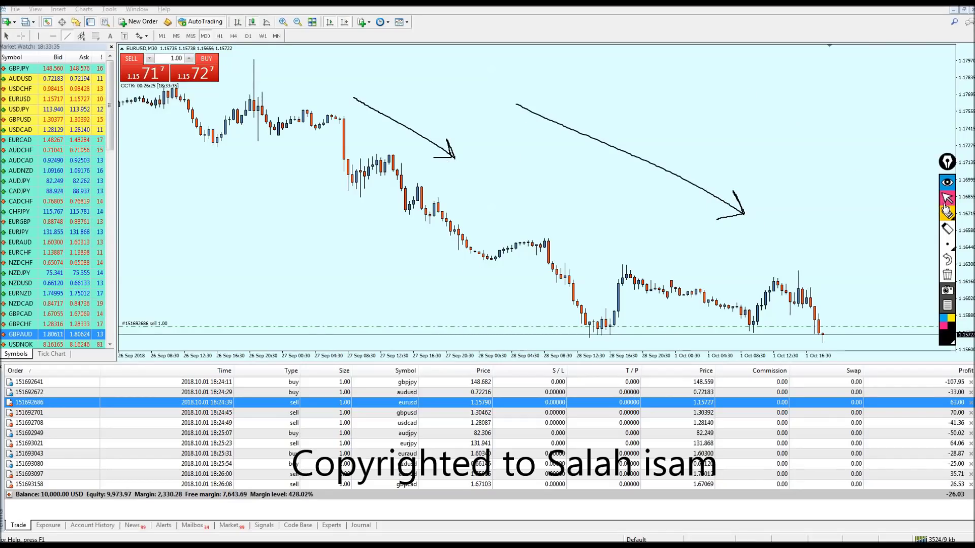
{"action": "left_click", "coordinate": [947, 275]}
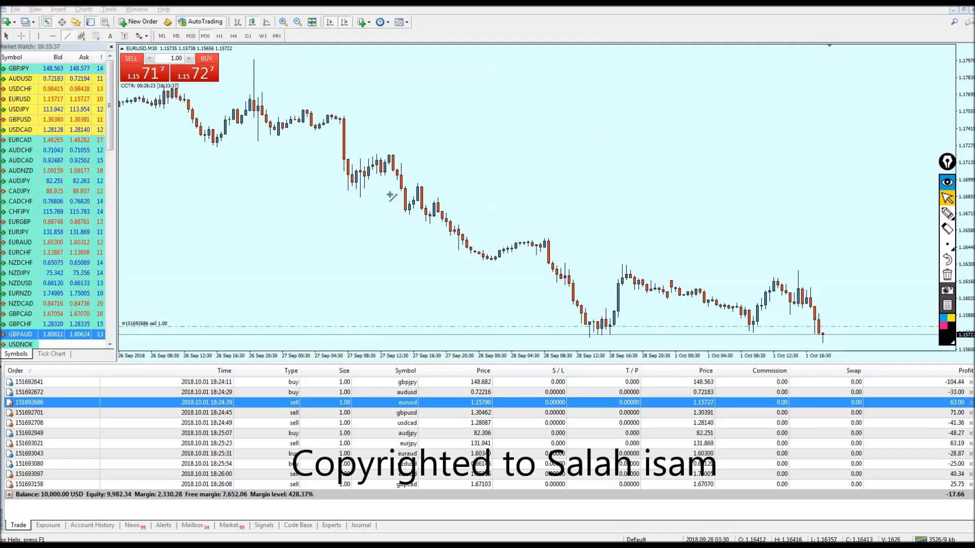
{"action": "left_click_drag", "start_coordinate": [589, 338], "coordinate": [880, 323]}
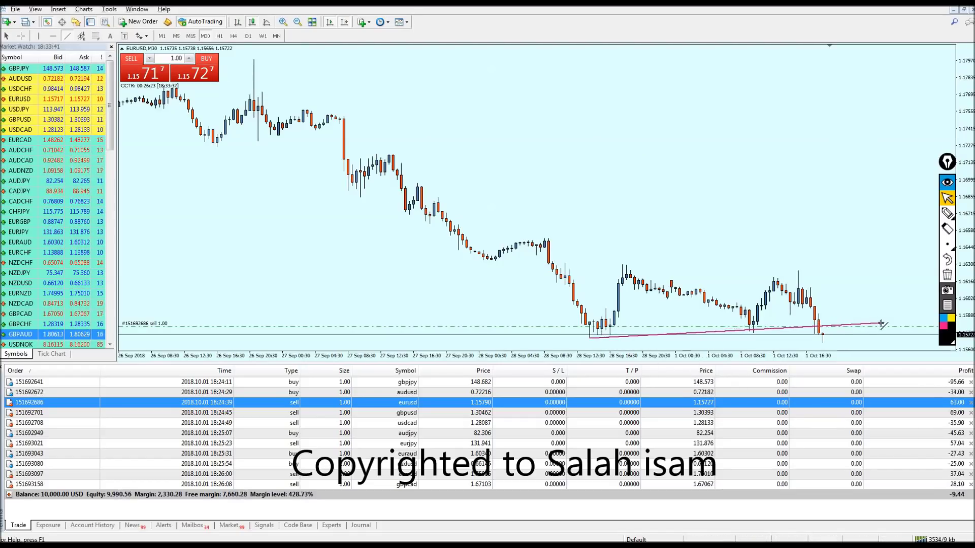
Step: Trace EURUSD's rising trendline and 1 October support freehand, point an arrow at the recent highs, and clear the annotations
{"action": "left_click", "coordinate": [947, 214]}
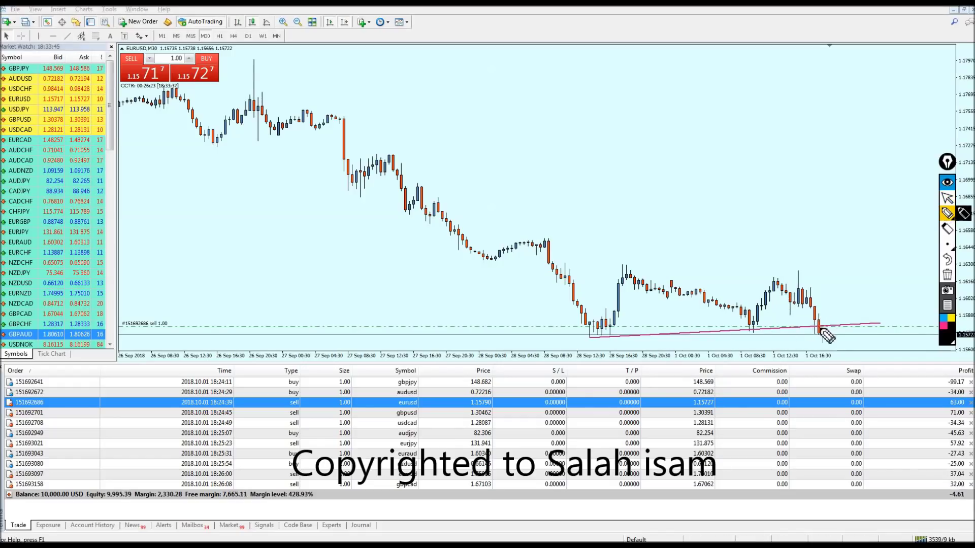
{"action": "left_click_drag", "start_coordinate": [587, 338], "coordinate": [860, 316]}
{"action": "left_click", "coordinate": [945, 258]}
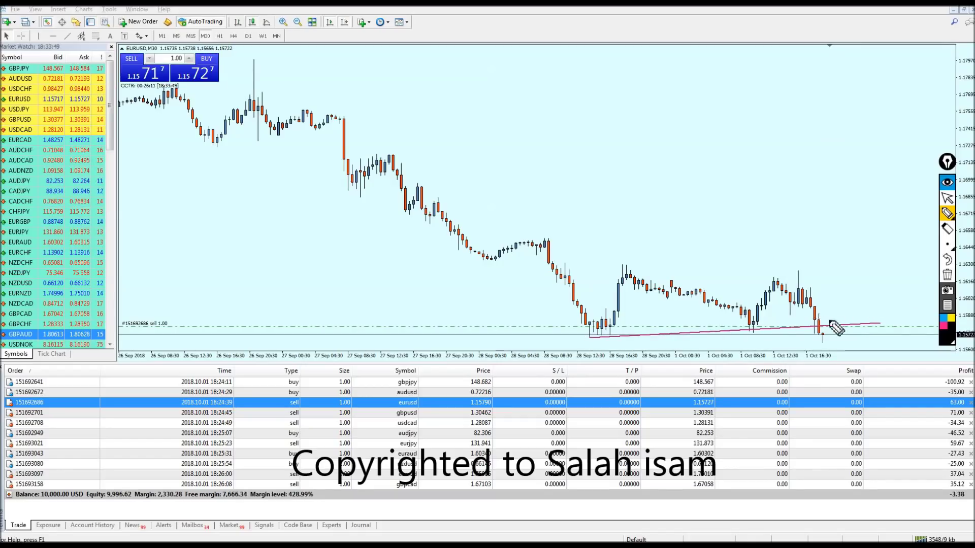
{"action": "left_click_drag", "start_coordinate": [744, 326], "coordinate": [827, 322]}
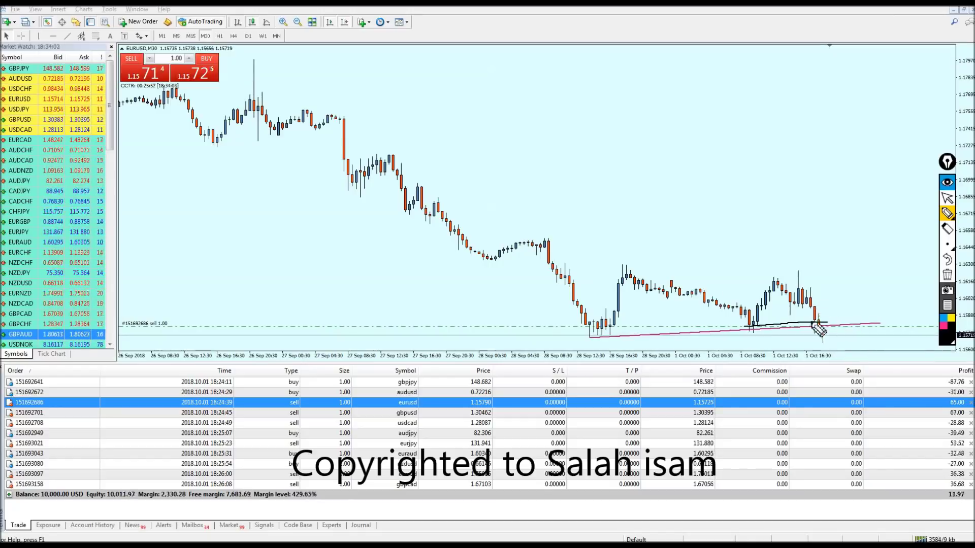
{"action": "left_click_drag", "start_coordinate": [659, 230], "coordinate": [799, 274]}
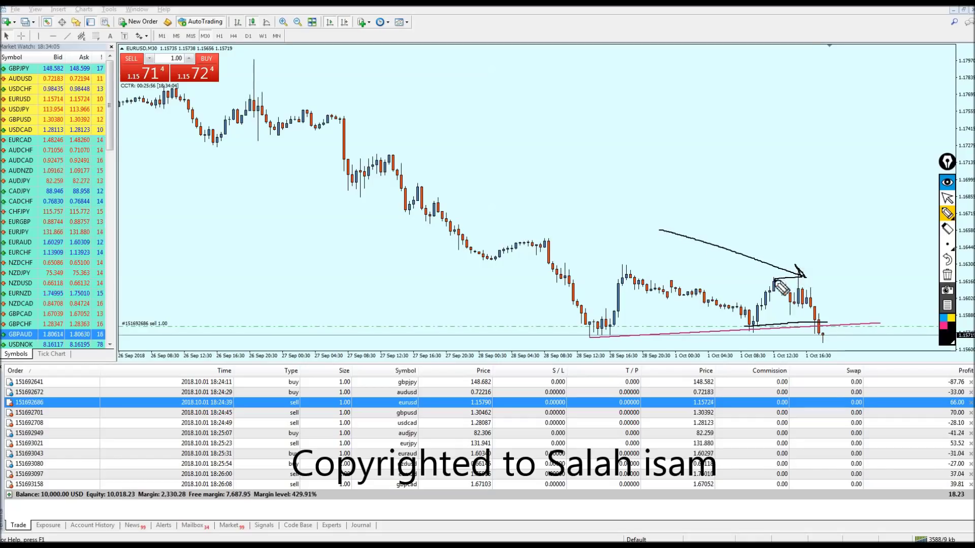
{"action": "left_click", "coordinate": [946, 275]}
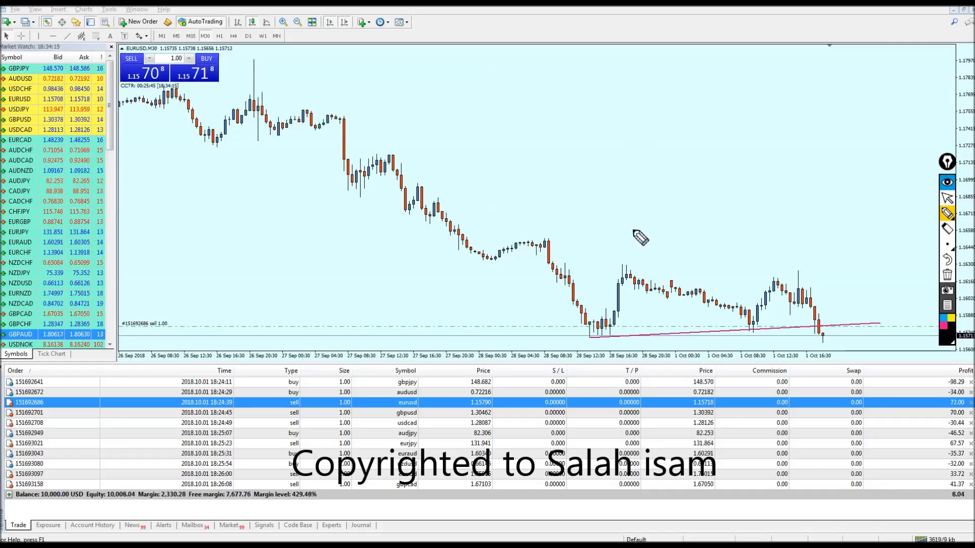
Step: Sketch a freehand zigzag price pattern above the EURUSD candles with a rising trendline under its lows, and label the line TRL
{"action": "left_click_drag", "start_coordinate": [619, 196], "coordinate": [828, 110]}
{"action": "mouse_move", "coordinate": [445, 89]}
{"action": "left_mouse_down"}
{"action": "mouse_move", "coordinate": [531, 45]}
{"action": "mouse_move", "coordinate": [622, 57]}
{"action": "left_mouse_up"}
{"action": "mouse_move", "coordinate": [663, 170]}
{"action": "left_mouse_down"}
{"action": "mouse_move", "coordinate": [729, 147]}
{"action": "mouse_move", "coordinate": [762, 92]}
{"action": "mouse_move", "coordinate": [785, 126]}
{"action": "mouse_move", "coordinate": [797, 104]}
{"action": "mouse_move", "coordinate": [804, 118]}
{"action": "left_mouse_up"}
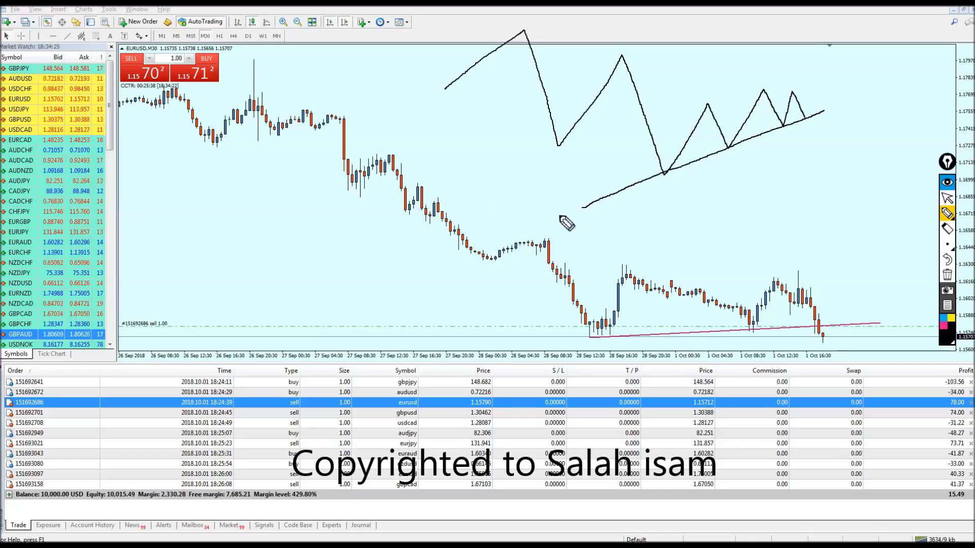
{"action": "mouse_move", "coordinate": [557, 198]}
{"action": "left_mouse_down"}
{"action": "mouse_move", "coordinate": [576, 204]}
{"action": "mouse_move", "coordinate": [613, 190]}
{"action": "left_mouse_up"}
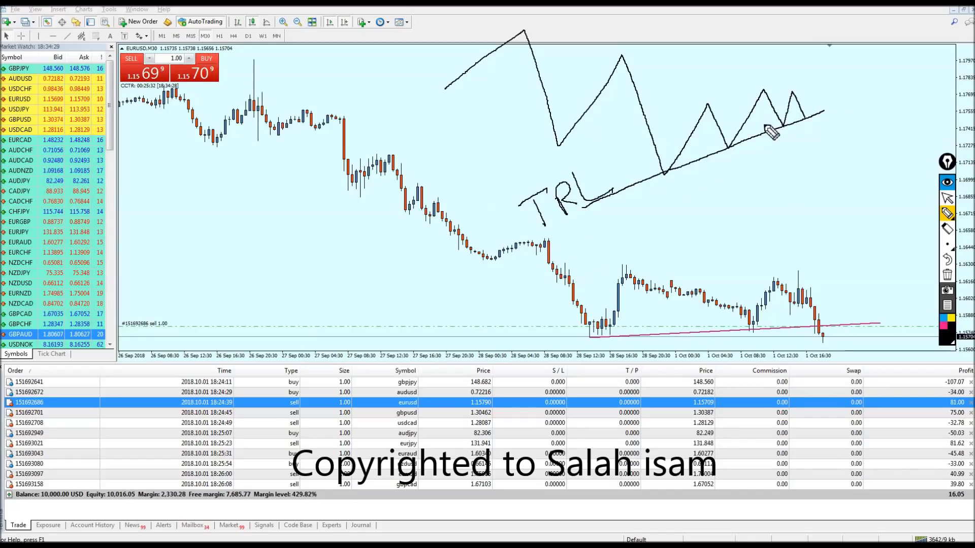
Step: Add a dashed horizontal level through the last low of the sketched pattern and label it R
{"action": "left_click_drag", "start_coordinate": [774, 126], "coordinate": [794, 125]}
{"action": "left_click_drag", "start_coordinate": [797, 126], "coordinate": [815, 125]}
{"action": "mouse_move", "coordinate": [820, 125]}
{"action": "left_mouse_down"}
{"action": "mouse_move", "coordinate": [866, 120]}
{"action": "mouse_move", "coordinate": [890, 135]}
{"action": "left_mouse_up"}
{"action": "left_click", "coordinate": [853, 109]}
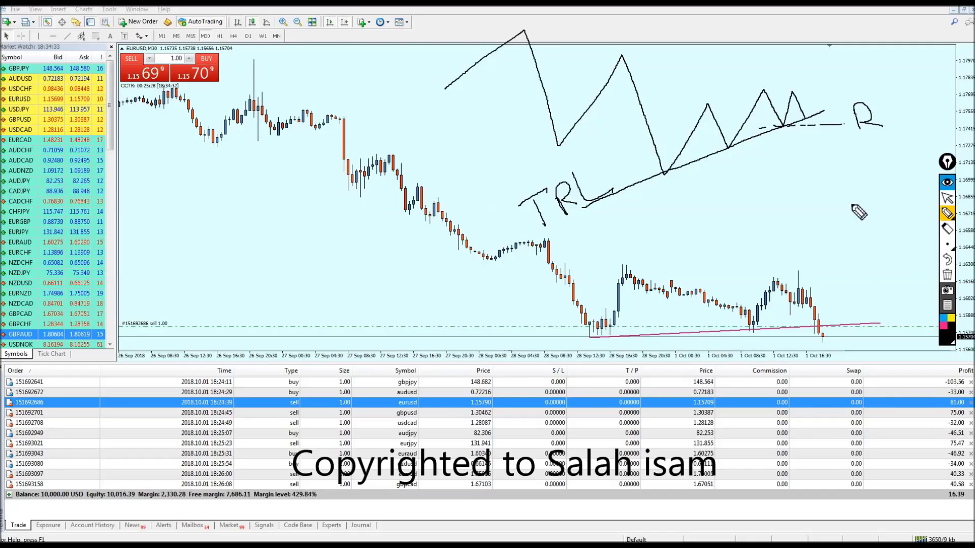
Step: Circle the sketched breakdown point, outline the triangle down to a dashed lower level with an arrow at its origin, and clear the sketch
{"action": "mouse_move", "coordinate": [810, 132]}
{"action": "left_mouse_down"}
{"action": "mouse_move", "coordinate": [795, 123]}
{"action": "mouse_move", "coordinate": [818, 120]}
{"action": "left_mouse_up"}
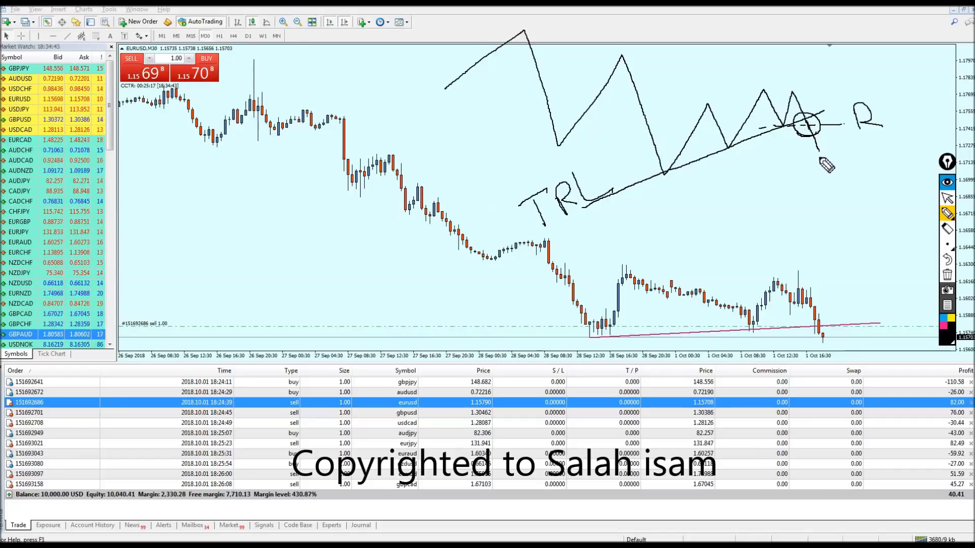
{"action": "left_click_drag", "start_coordinate": [705, 175], "coordinate": [851, 166]}
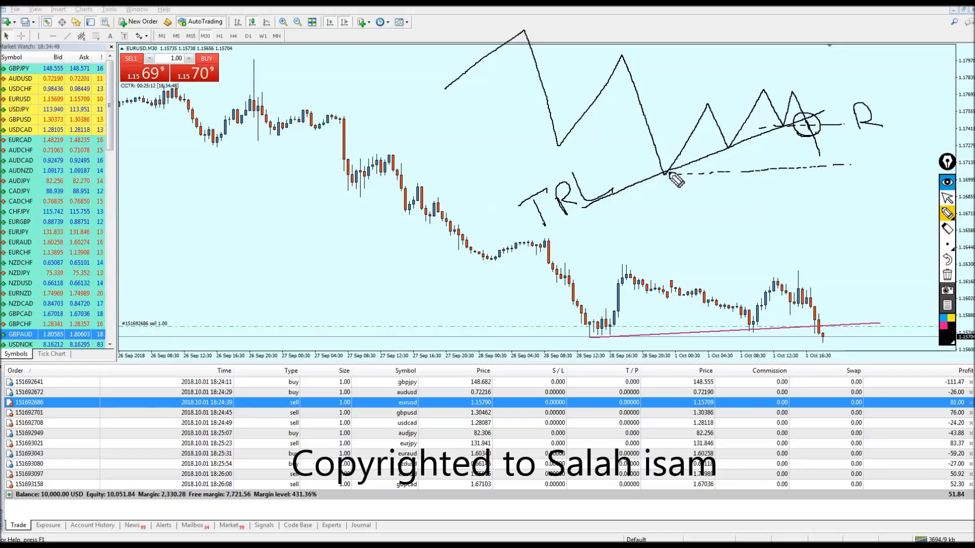
{"action": "left_click_drag", "start_coordinate": [667, 172], "coordinate": [765, 137]}
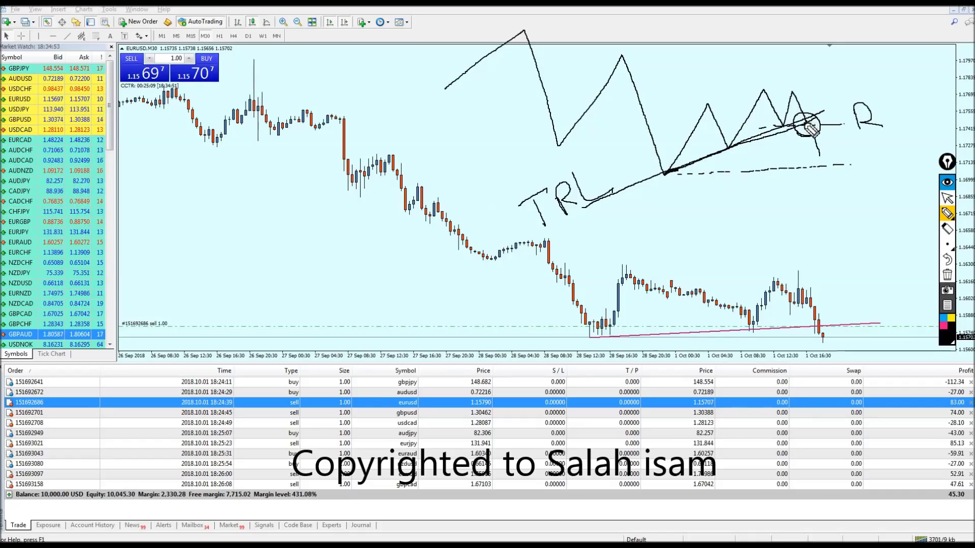
{"action": "mouse_move", "coordinate": [818, 154]}
{"action": "left_mouse_down"}
{"action": "mouse_move", "coordinate": [820, 167]}
{"action": "mouse_move", "coordinate": [664, 174]}
{"action": "left_mouse_up"}
{"action": "left_click_drag", "start_coordinate": [665, 223], "coordinate": [662, 178]}
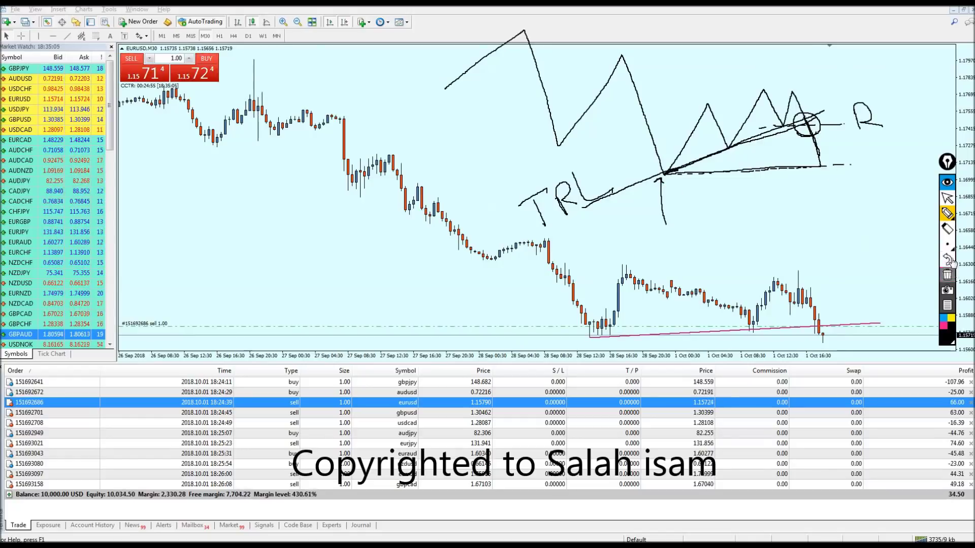
{"action": "left_click", "coordinate": [947, 275]}
Step: Clear the freehand sketch from the EURUSD chart and measure the drop from the trendline break to the latest price
{"action": "left_click", "coordinate": [946, 198]}
{"action": "left_click", "coordinate": [766, 275]}
{"action": "key", "text": "plus"}
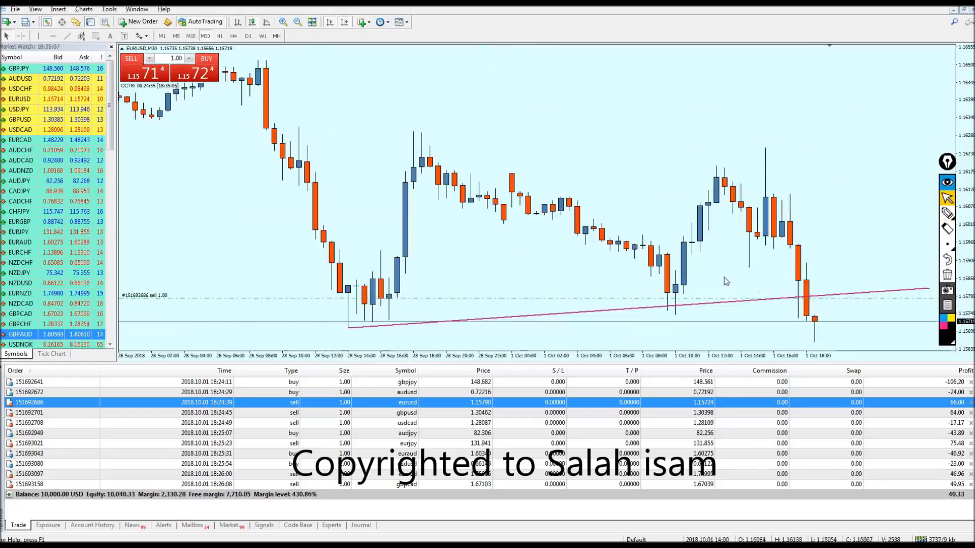
{"action": "middle_click", "coordinate": [824, 298]}
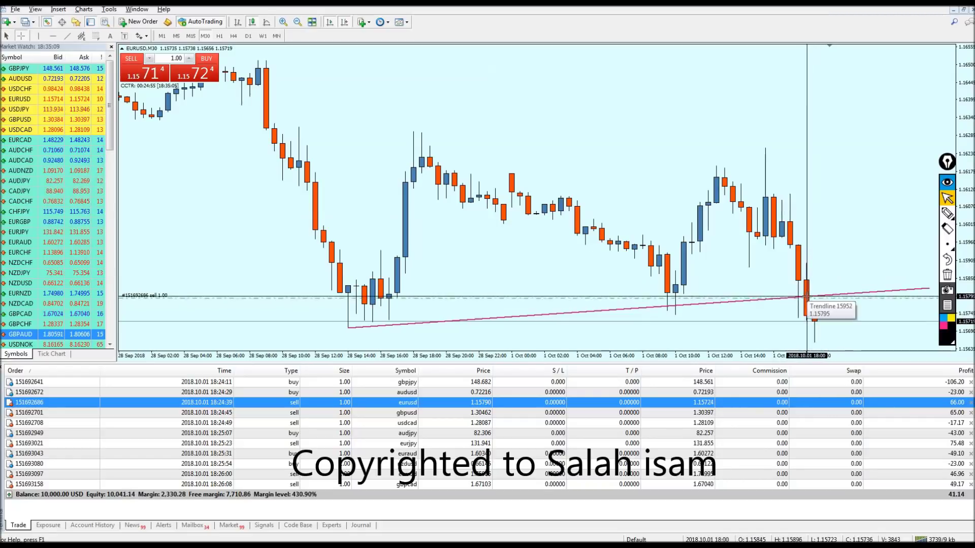
{"action": "left_click_drag", "start_coordinate": [805, 298], "coordinate": [810, 319]}
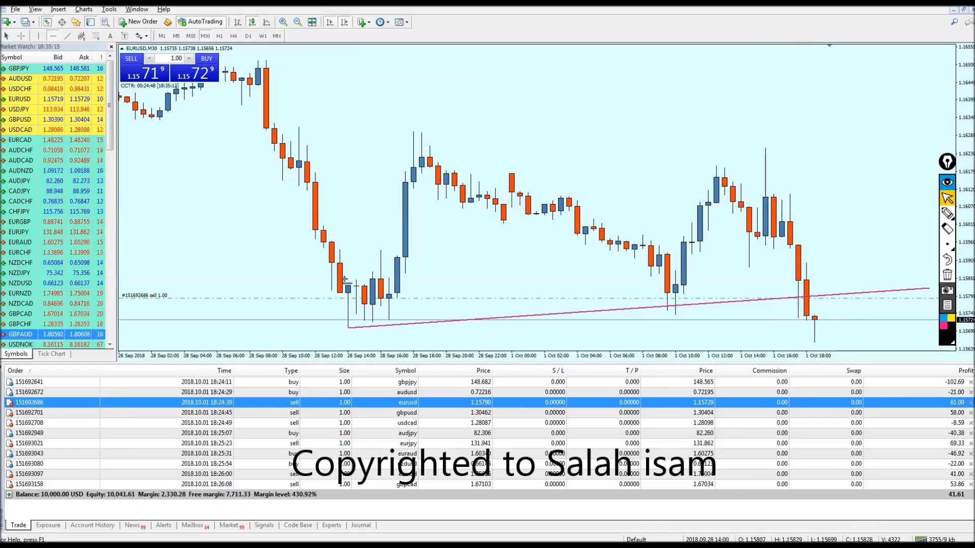
Step: Add a horizontal line through EURUSD's 28 September low, mark that low and the trendline break freehand, and clear the freehand marks
{"action": "left_click", "coordinate": [349, 326]}
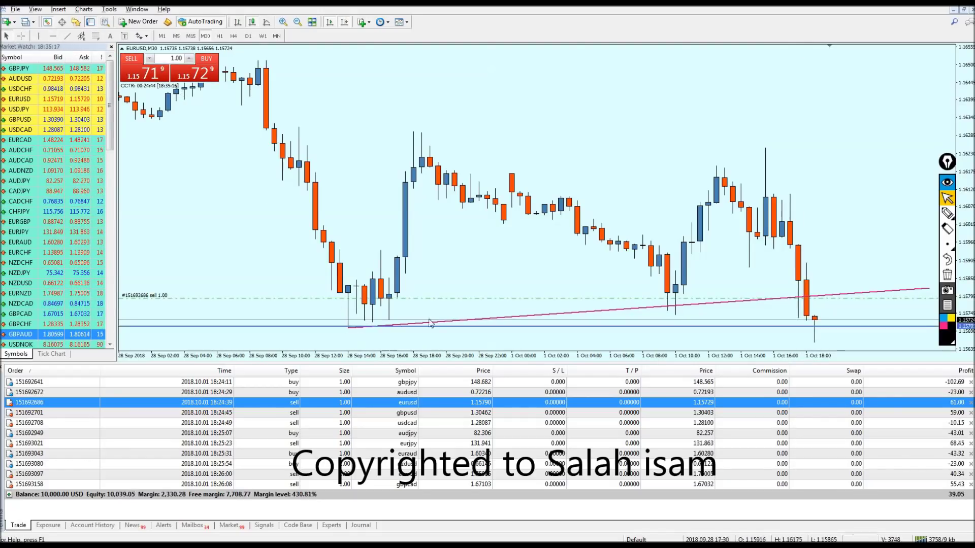
{"action": "left_click", "coordinate": [947, 213]}
{"action": "mouse_move", "coordinate": [329, 315]}
{"action": "left_mouse_down"}
{"action": "mouse_move", "coordinate": [338, 335]}
{"action": "mouse_move", "coordinate": [329, 319]}
{"action": "left_mouse_up"}
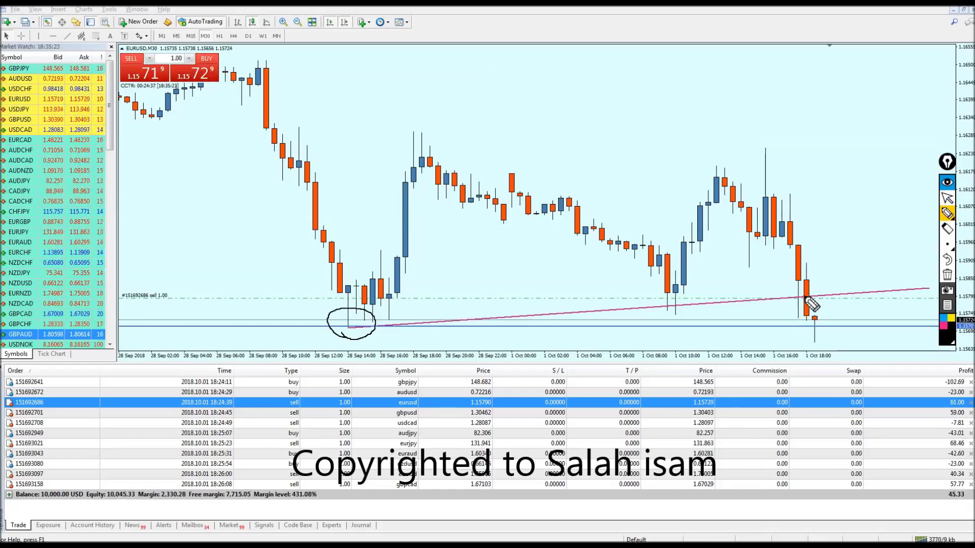
{"action": "mouse_move", "coordinate": [808, 303]}
{"action": "left_mouse_down"}
{"action": "mouse_move", "coordinate": [815, 329]}
{"action": "mouse_move", "coordinate": [809, 318]}
{"action": "left_mouse_up"}
{"action": "left_click", "coordinate": [948, 198]}
{"action": "left_click", "coordinate": [948, 275]}
Step: Sketch one rising and one falling arrow from the latest EURUSD candle, and clear both
{"action": "left_click", "coordinate": [947, 213]}
{"action": "mouse_move", "coordinate": [817, 318]}
{"action": "left_mouse_down"}
{"action": "mouse_move", "coordinate": [845, 299]}
{"action": "mouse_move", "coordinate": [859, 247]}
{"action": "left_mouse_up"}
{"action": "left_click_drag", "start_coordinate": [818, 327], "coordinate": [872, 387]}
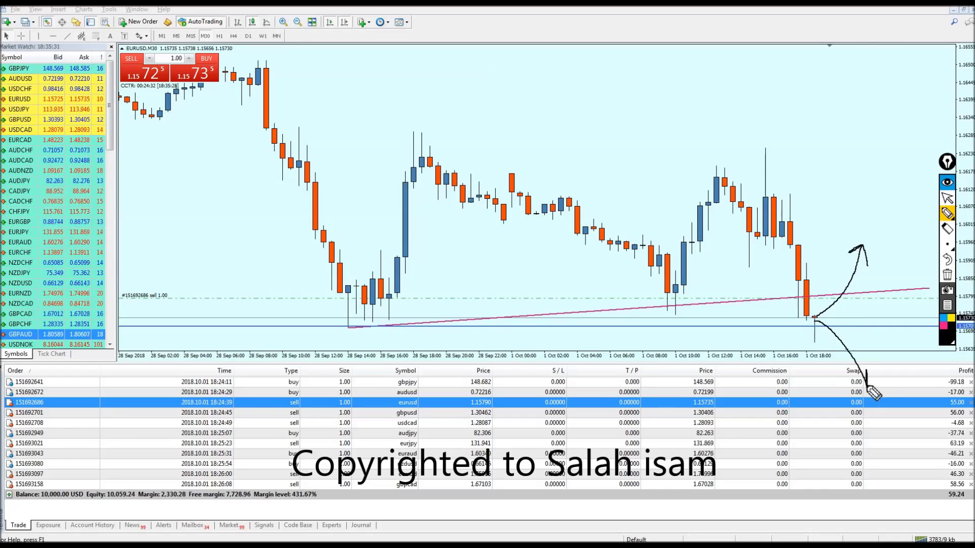
{"action": "left_click", "coordinate": [948, 198]}
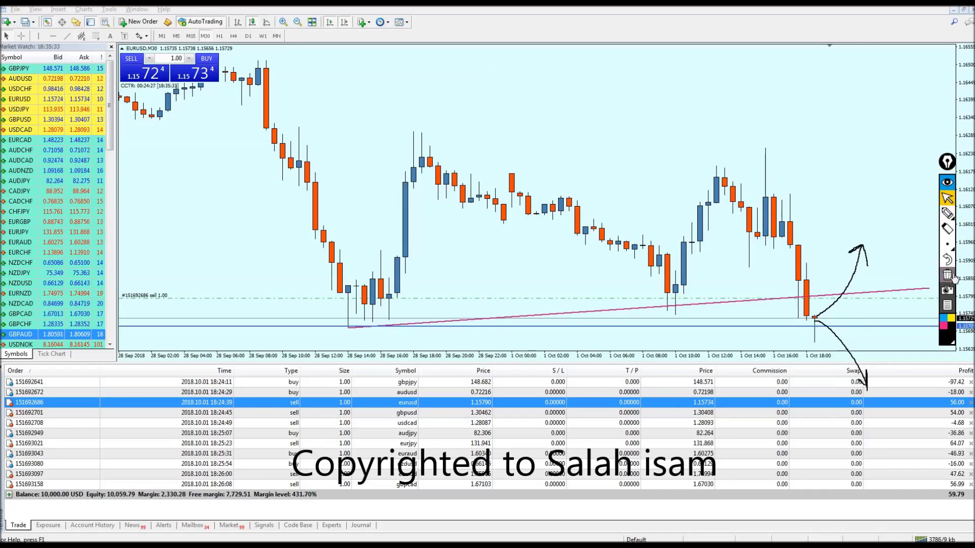
{"action": "left_click", "coordinate": [947, 275]}
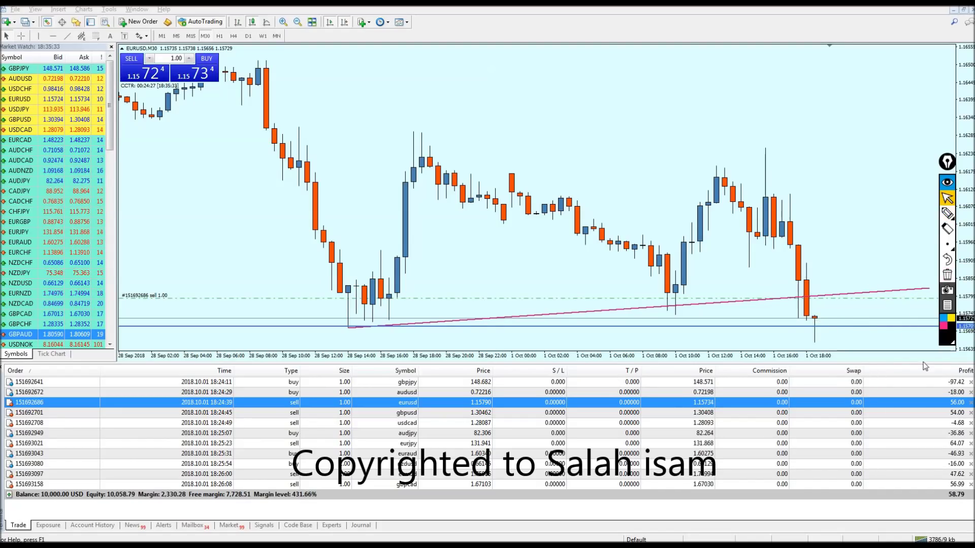
Step: Close the EURUSD sell position, and delete the horizontal line and the trendline from its chart
{"action": "left_click", "coordinate": [969, 404]}
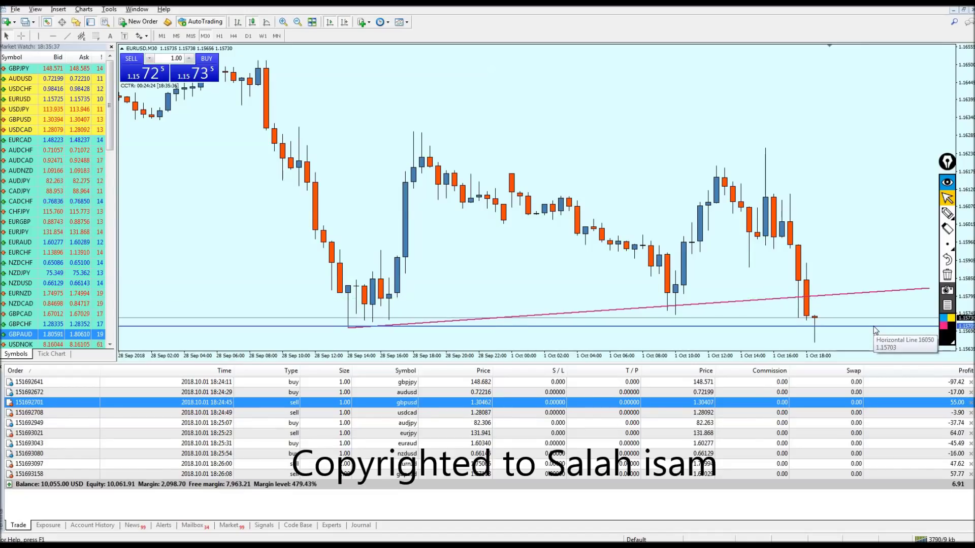
{"action": "double_click", "coordinate": [821, 325]}
{"action": "key", "text": "Delete"}
{"action": "double_click", "coordinate": [801, 297]}
{"action": "key", "text": "Delete"}
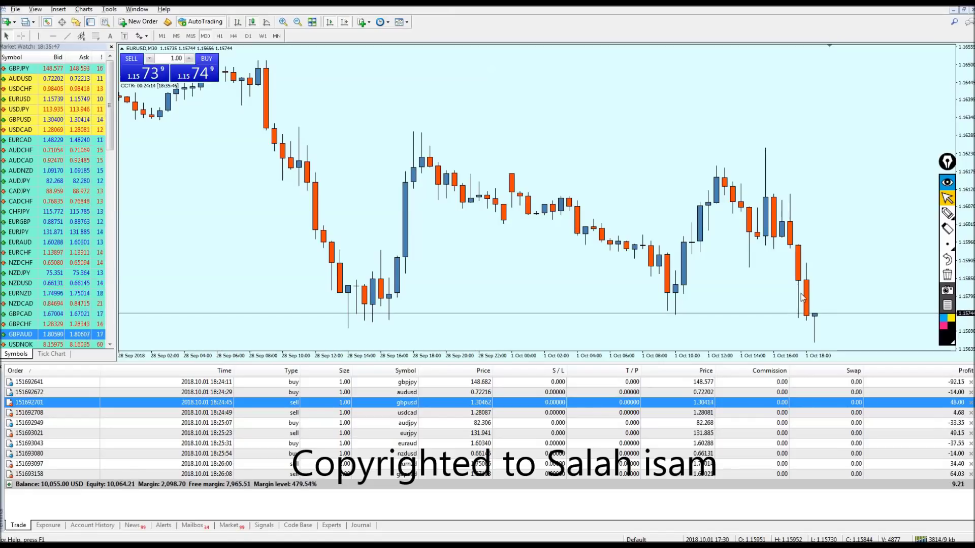
Step: Sketch a rising freehand path from the latest EURUSD candle, and clear it
{"action": "left_click", "coordinate": [946, 214]}
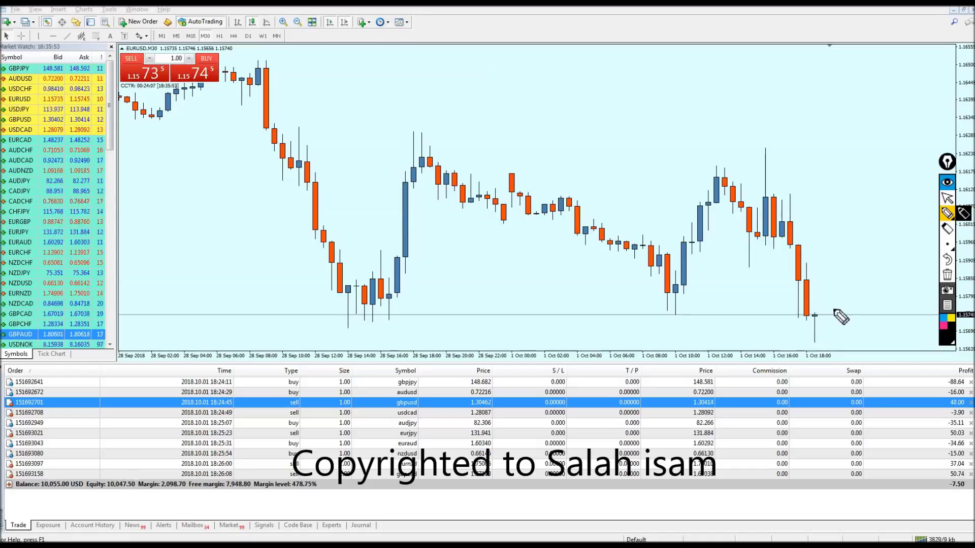
{"action": "mouse_move", "coordinate": [813, 316]}
{"action": "left_mouse_down"}
{"action": "mouse_move", "coordinate": [827, 256]}
{"action": "mouse_move", "coordinate": [815, 250]}
{"action": "mouse_move", "coordinate": [836, 253]}
{"action": "left_mouse_up"}
{"action": "left_click", "coordinate": [945, 212]}
{"action": "left_click", "coordinate": [947, 275]}
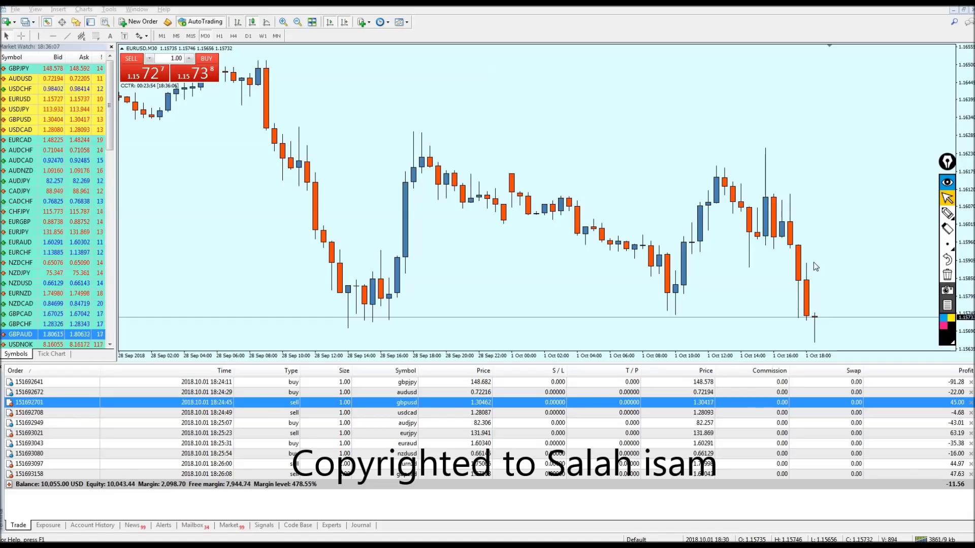
Step: Load the open USDCAD position's symbol into the chart and examine its M30 price history
{"action": "left_click", "coordinate": [830, 413]}
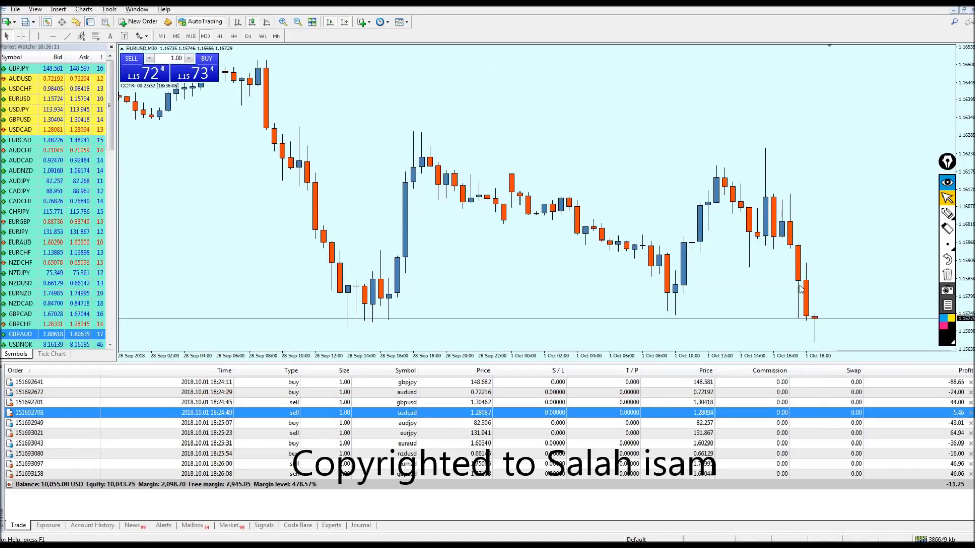
{"action": "left_click_drag", "start_coordinate": [800, 289], "coordinate": [611, 322]}
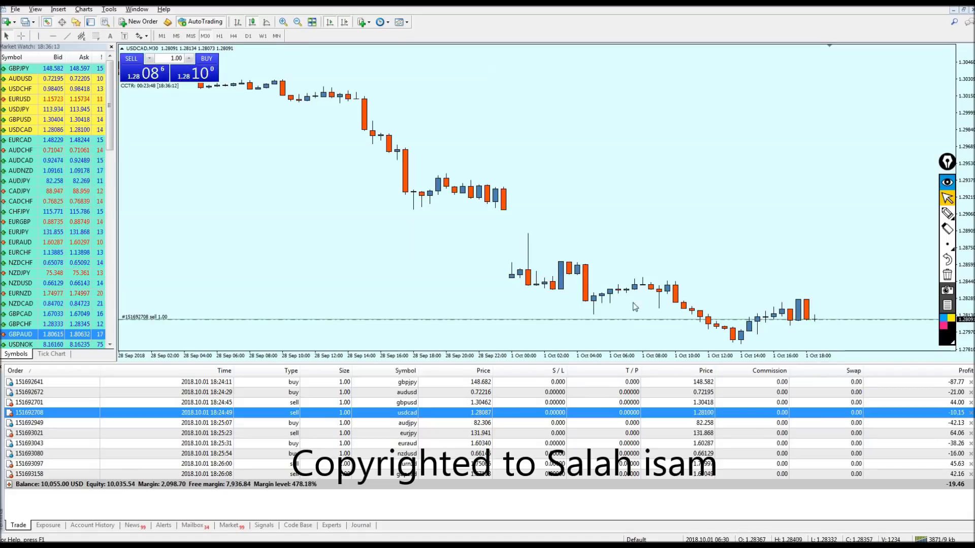
{"action": "key", "text": "minus"}
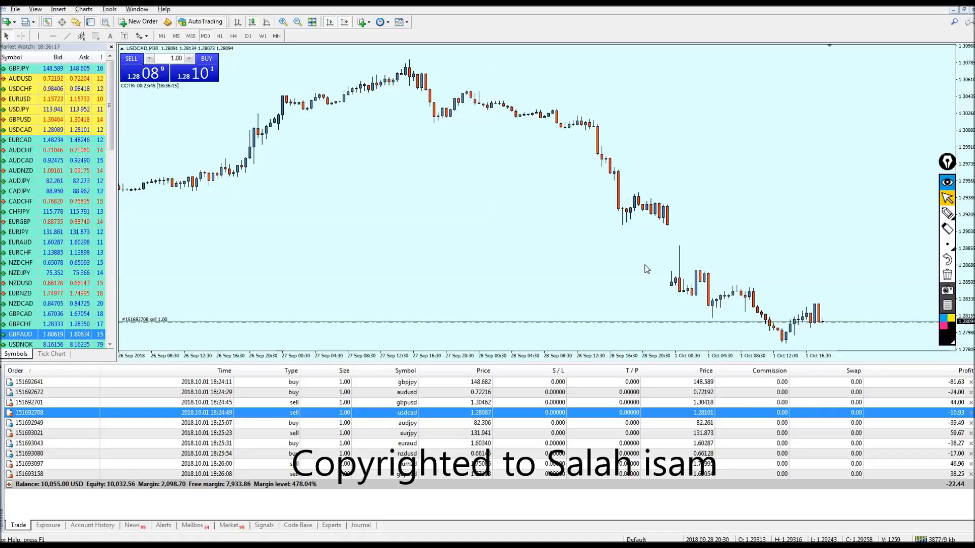
{"action": "key", "text": "plus"}
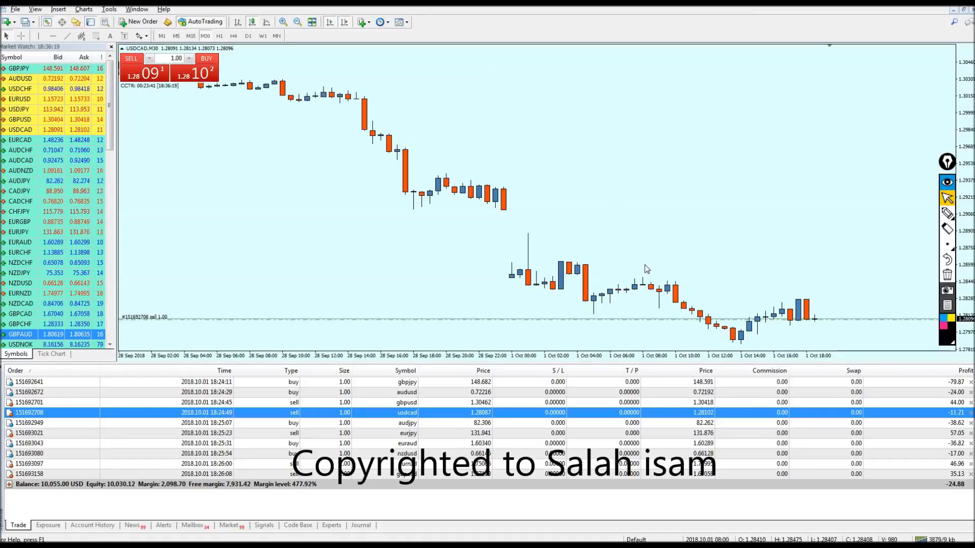
{"action": "key", "text": "plus"}
{"action": "key", "text": "minus"}
{"action": "key", "text": "minus"}
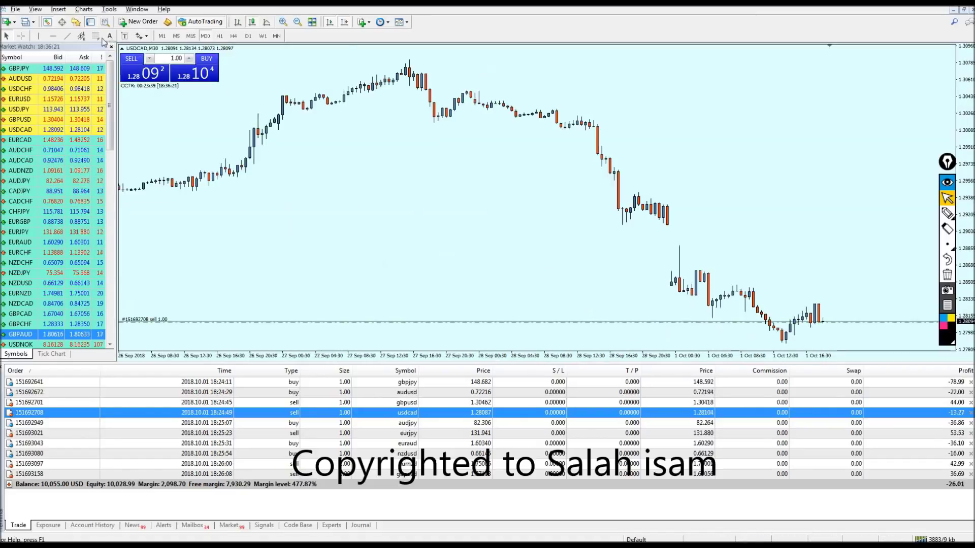
Step: Draw a rising trendline under the 1 October lows on the USDCAD chart, extending past the latest candle
{"action": "left_click", "coordinate": [68, 38]}
{"action": "key", "text": "plus"}
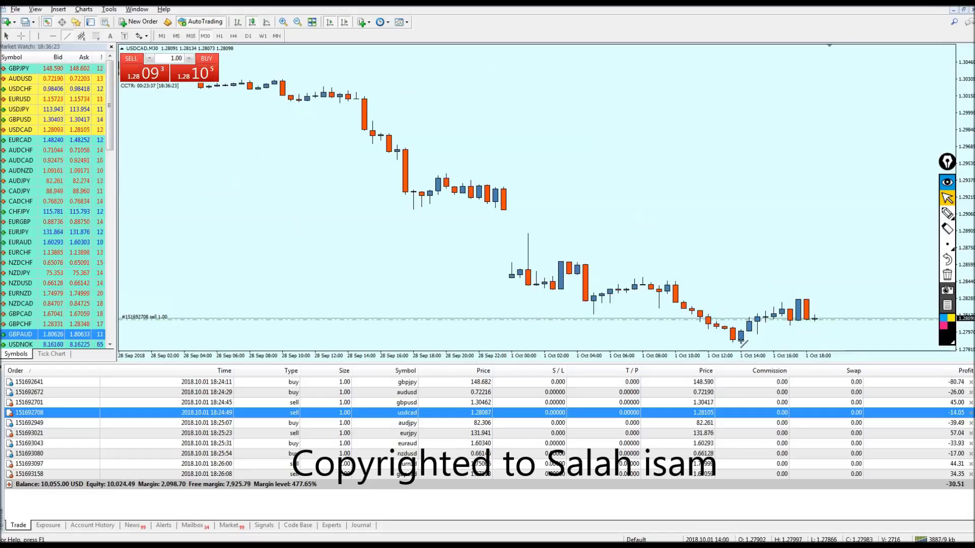
{"action": "left_click_drag", "start_coordinate": [764, 339], "coordinate": [879, 294]}
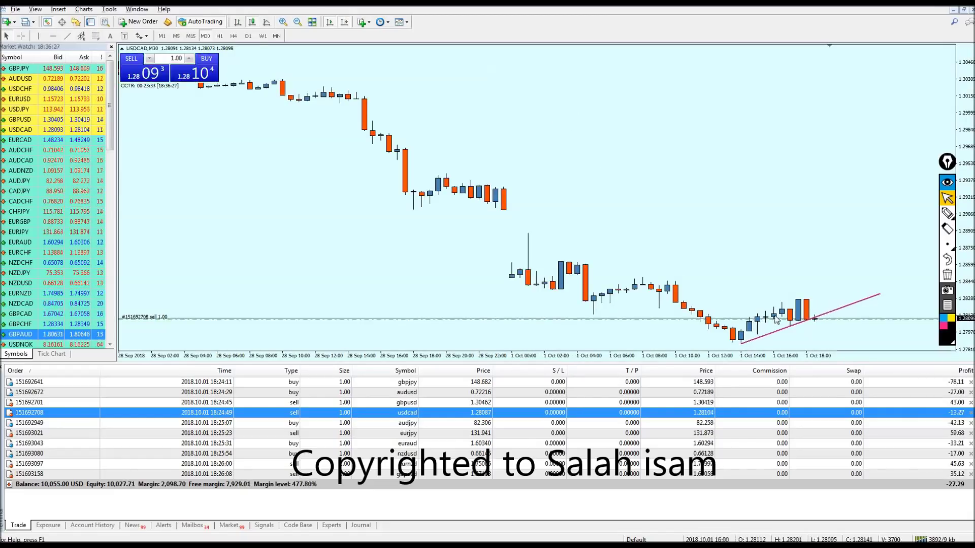
Step: Point freehand arrows at USDCAD's last candles, sketch the fall to a level line at the 1 October low, and clear the marks
{"action": "left_click", "coordinate": [947, 214]}
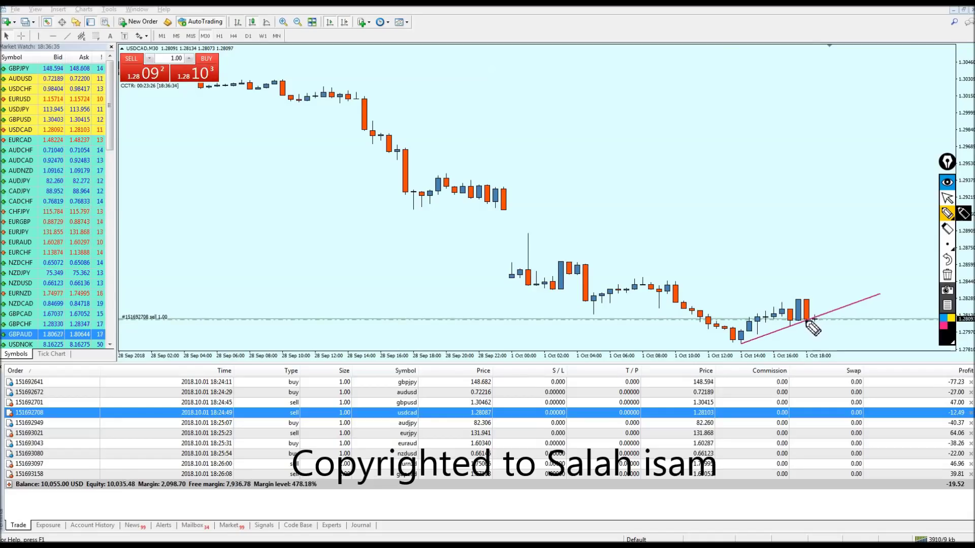
{"action": "left_click_drag", "start_coordinate": [809, 281], "coordinate": [806, 293]}
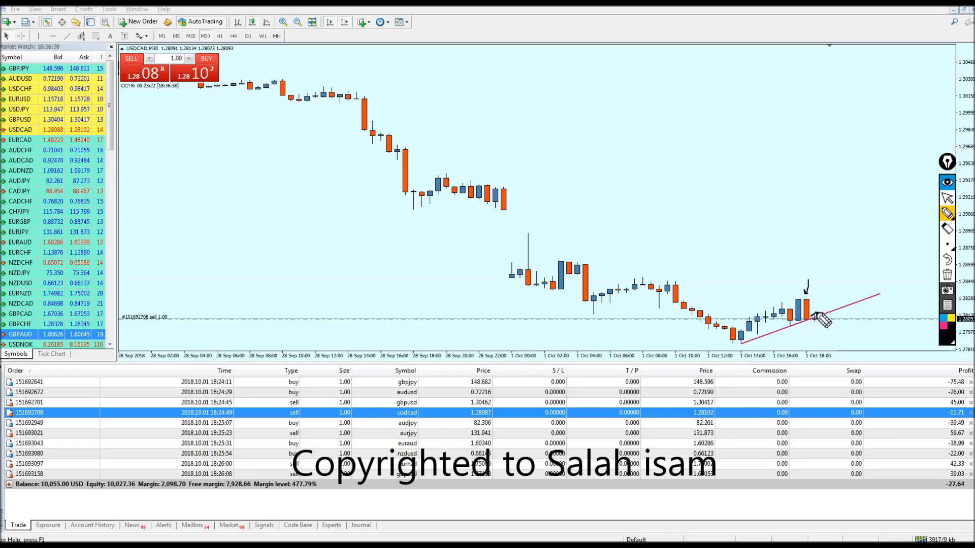
{"action": "left_click", "coordinate": [942, 257]}
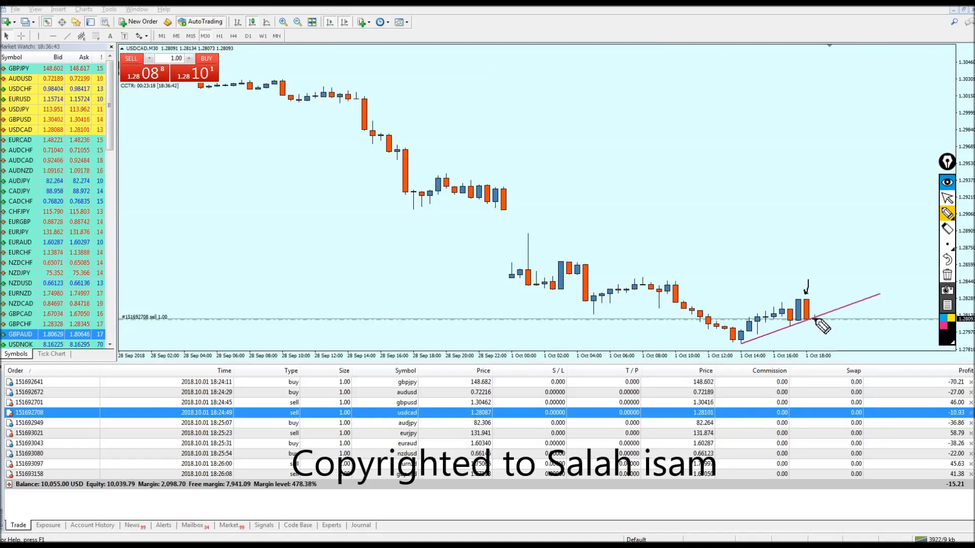
{"action": "left_click_drag", "start_coordinate": [824, 290], "coordinate": [820, 342]}
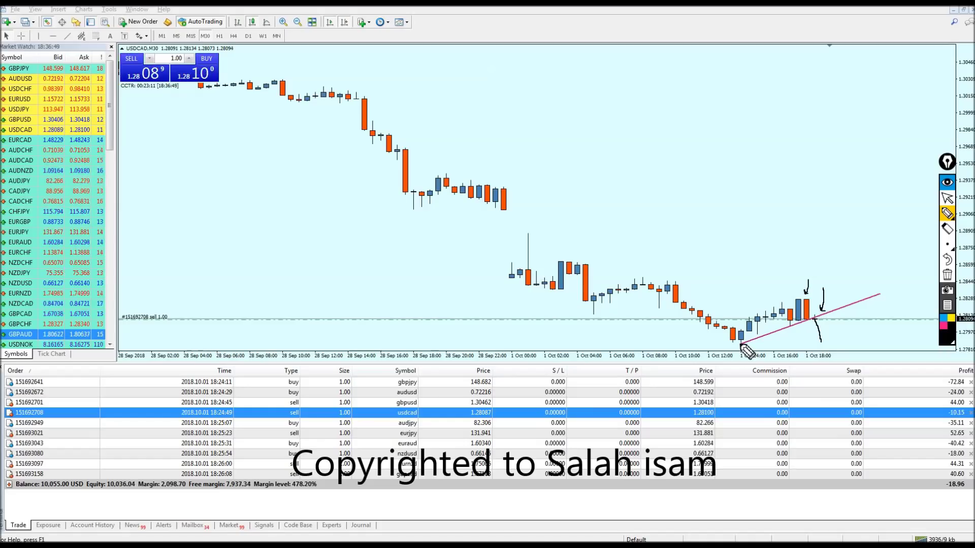
{"action": "left_click_drag", "start_coordinate": [742, 344], "coordinate": [855, 339]}
{"action": "left_click", "coordinate": [947, 198]}
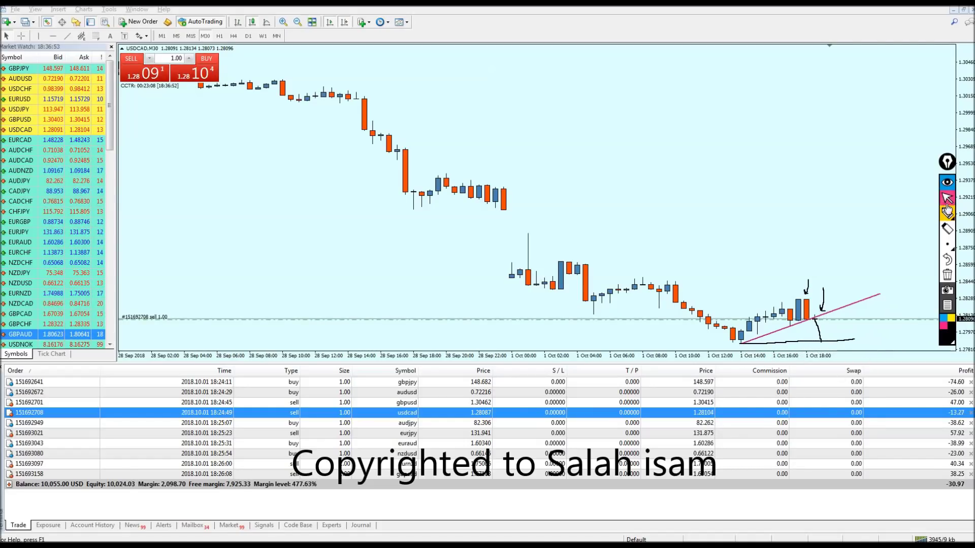
{"action": "left_click", "coordinate": [947, 275]}
Step: Set the USDCAD sell position's take profit to 1.27899, just above the 1 October low
{"action": "left_click_drag", "start_coordinate": [817, 318], "coordinate": [822, 339]}
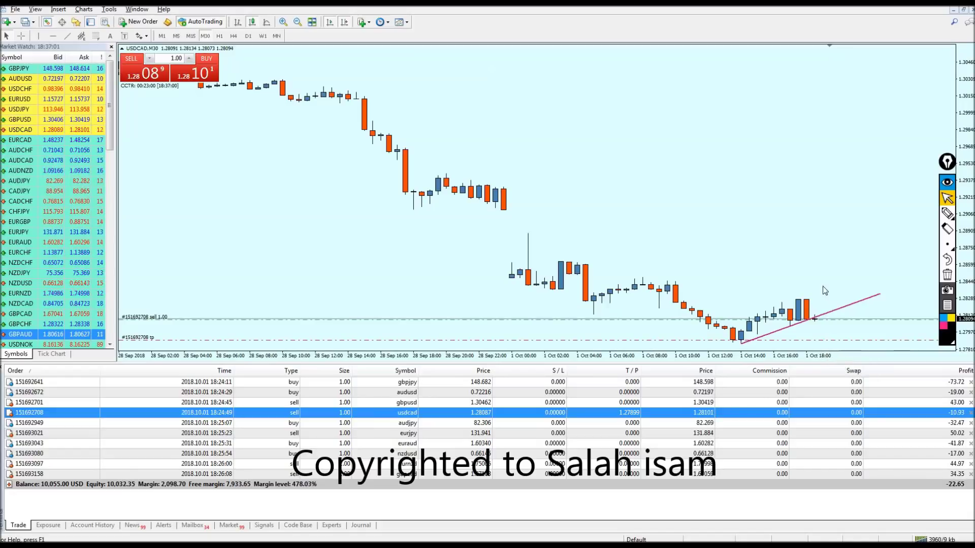
{"action": "key", "text": "minus"}
{"action": "key", "text": "plus"}
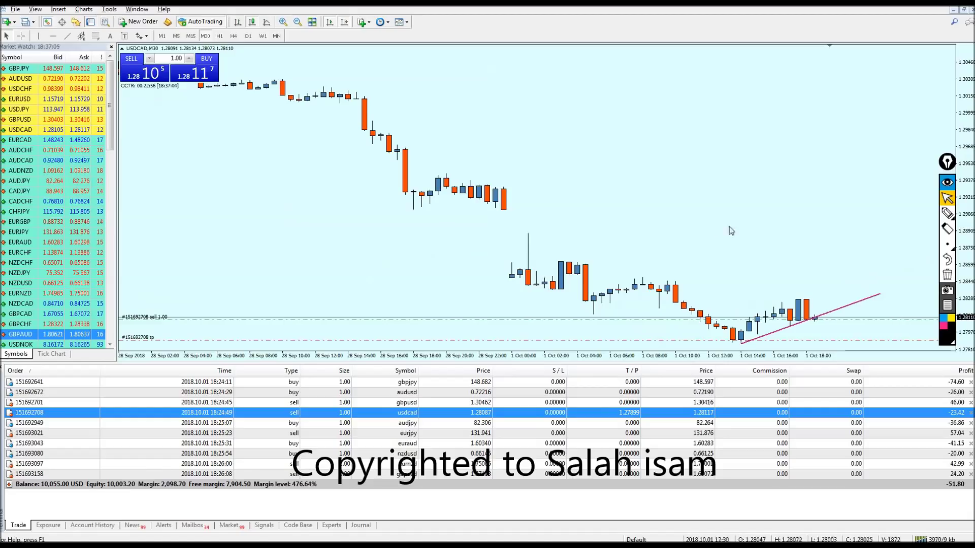
Step: Switch the USDCAD chart to M15 and then to M5, bringing the recent trendline break into close view
{"action": "left_click", "coordinate": [190, 36]}
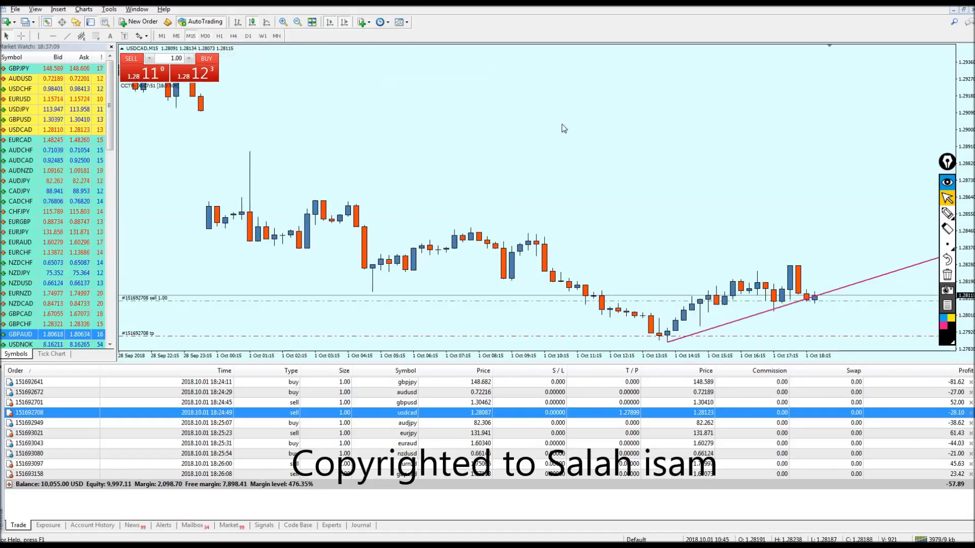
{"action": "key", "text": "minus"}
{"action": "left_click", "coordinate": [176, 36]}
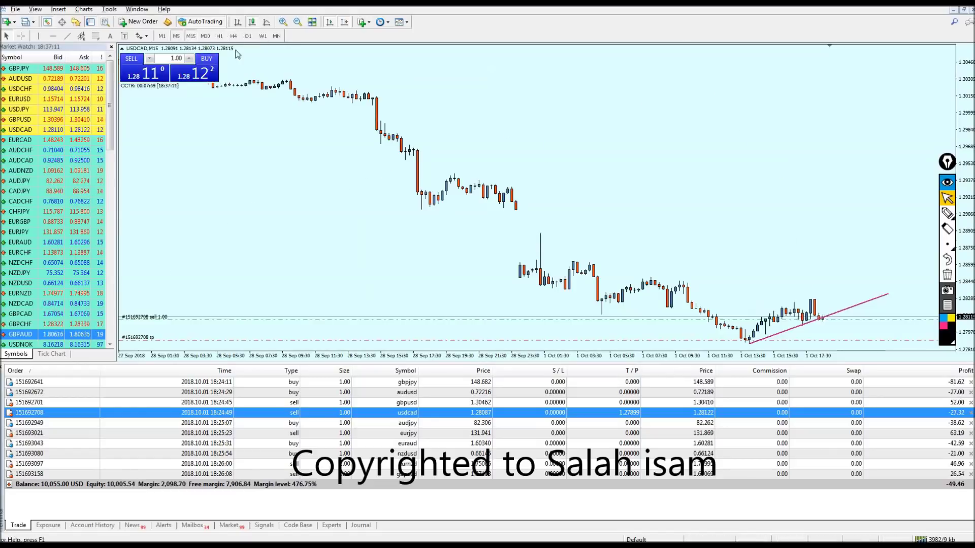
{"action": "key", "text": "minus"}
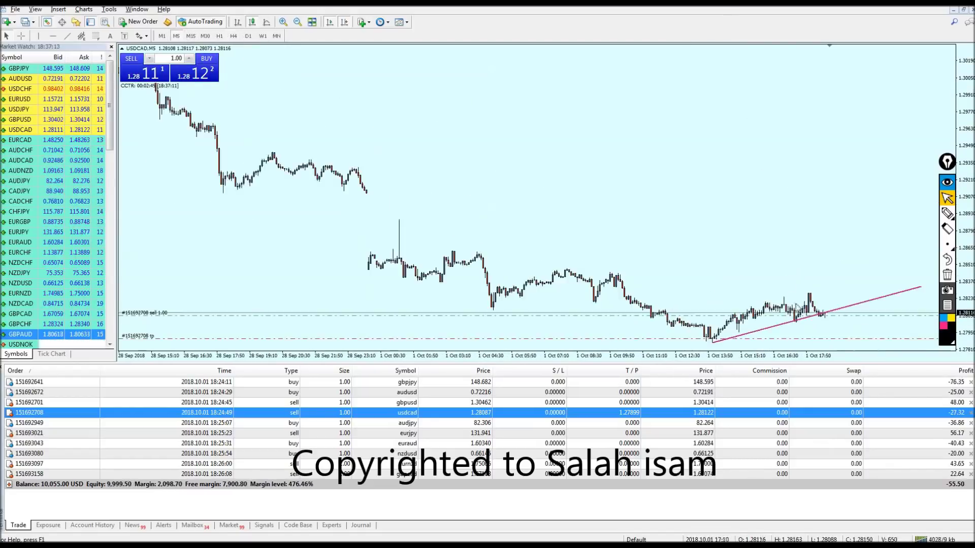
{"action": "key", "text": "plus"}
{"action": "key", "text": "plus"}
Step: Circle the latest USDCAD candles below the trendline freehand, and clear the circle
{"action": "left_click", "coordinate": [947, 213]}
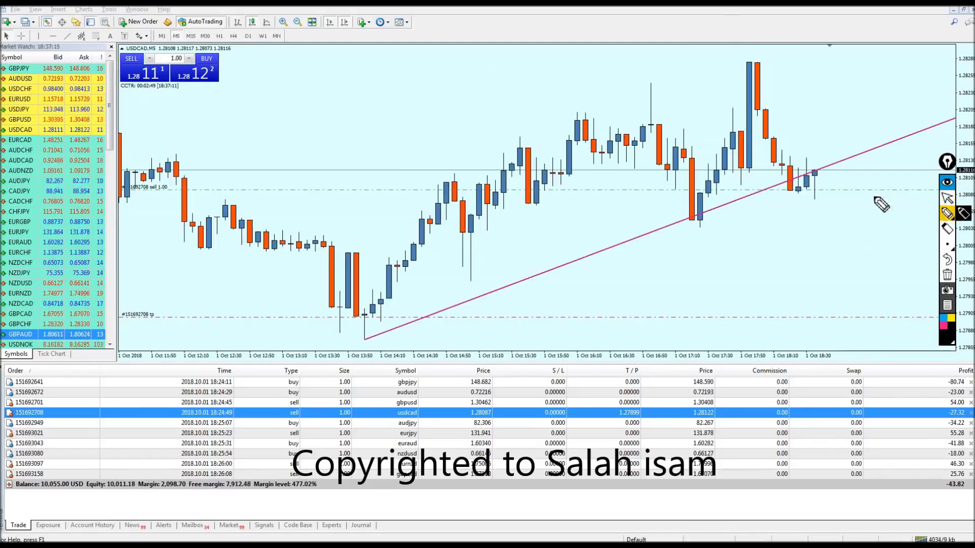
{"action": "mouse_move", "coordinate": [805, 198]}
{"action": "left_mouse_down"}
{"action": "mouse_move", "coordinate": [808, 179]}
{"action": "mouse_move", "coordinate": [805, 198]}
{"action": "left_mouse_up"}
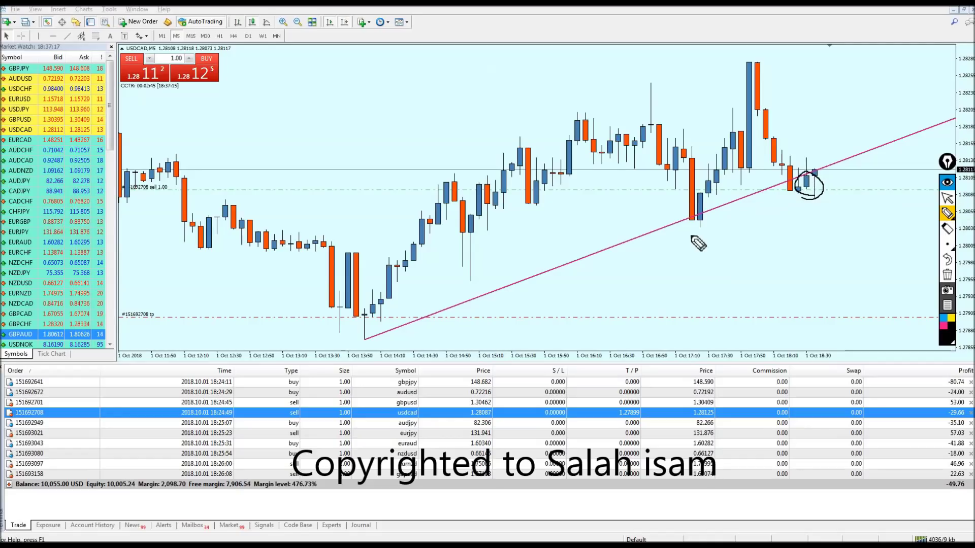
{"action": "left_click", "coordinate": [946, 198]}
{"action": "left_click", "coordinate": [946, 274]}
Step: Lower the far end of the USDCAD trendline so it runs under the most recent M5 lows
{"action": "left_click", "coordinate": [927, 136]}
{"action": "left_click_drag", "start_coordinate": [927, 130], "coordinate": [773, 186]}
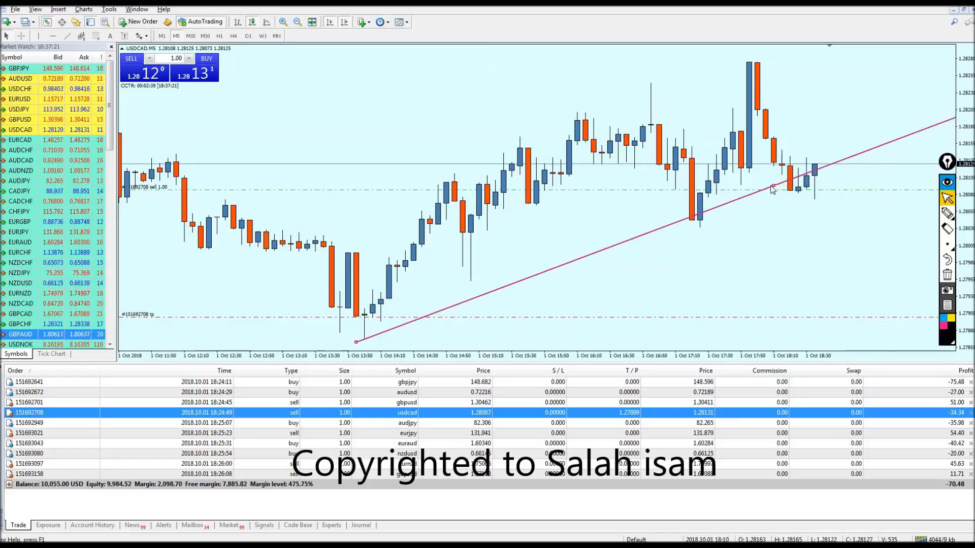
{"action": "key", "text": "minus"}
{"action": "left_click_drag", "start_coordinate": [933, 210], "coordinate": [906, 231]}
{"action": "key", "text": "plus"}
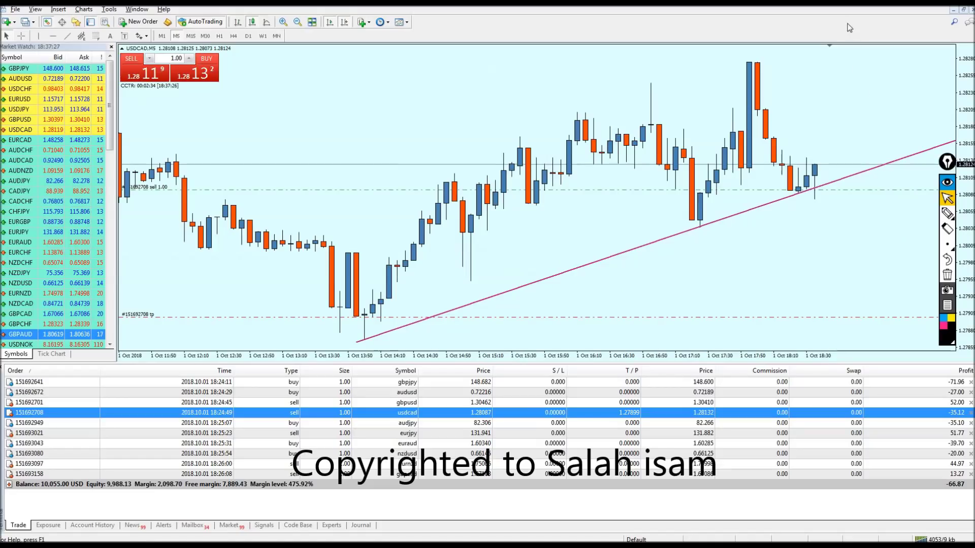
Step: Measure from USDCAD's current price down toward the take-profit level on the M5 chart
{"action": "middle_click", "coordinate": [794, 165]}
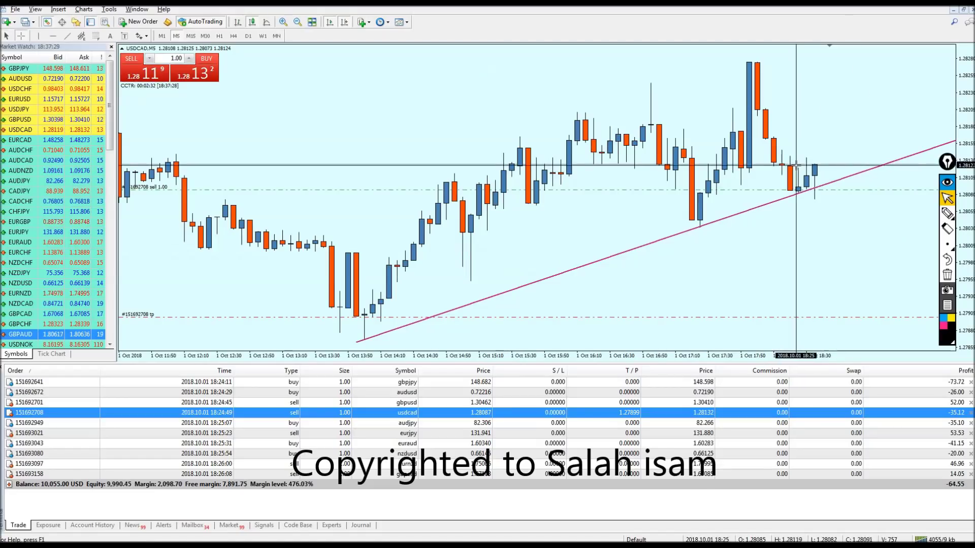
{"action": "left_click_drag", "start_coordinate": [829, 165], "coordinate": [886, 308]}
{"action": "key", "text": "minus"}
{"action": "key", "text": "minus"}
{"action": "key", "text": "minus"}
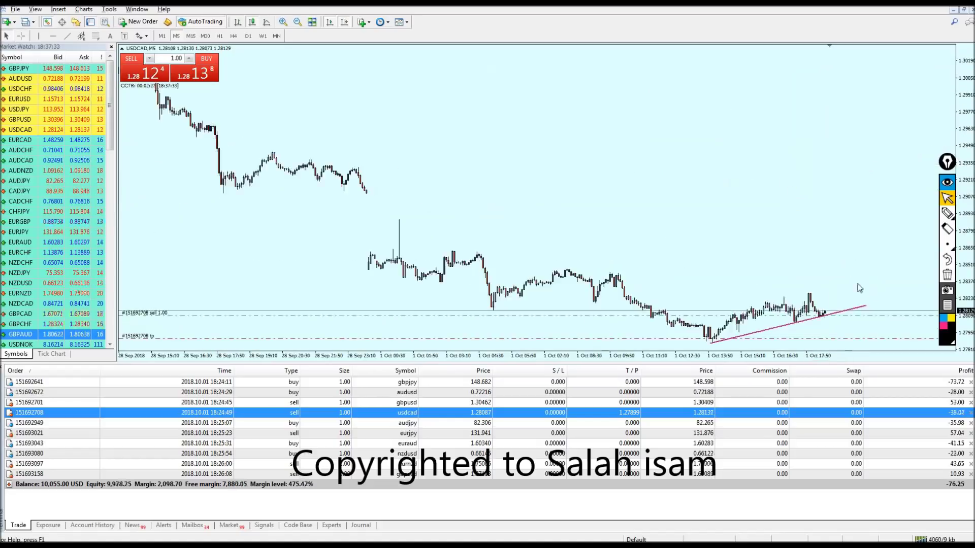
Step: Sketch three freehand arrows down along USDCAD's falling M5 price move, and clear them
{"action": "left_click", "coordinate": [947, 213]}
{"action": "left_click_drag", "start_coordinate": [319, 75], "coordinate": [543, 177]}
{"action": "left_click_drag", "start_coordinate": [653, 224], "coordinate": [659, 279]}
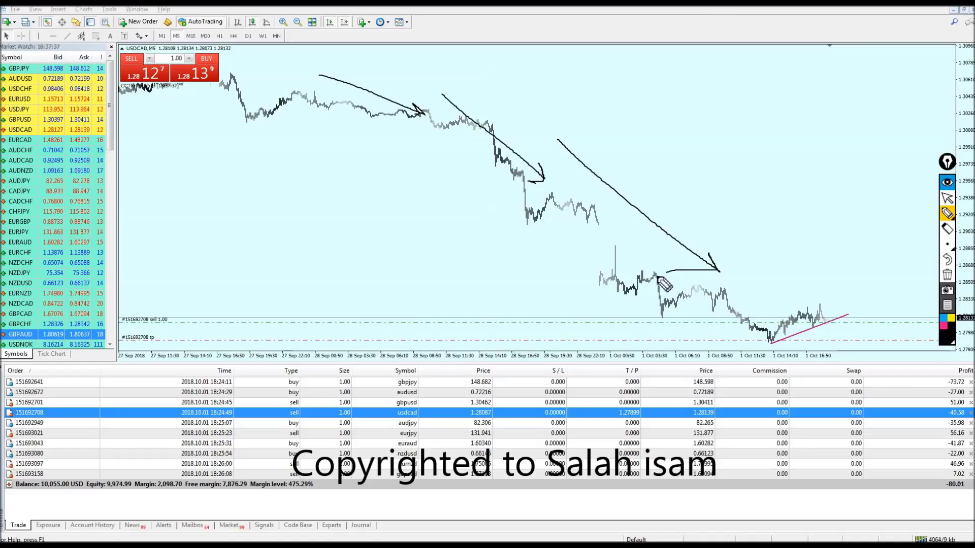
{"action": "left_click", "coordinate": [947, 198]}
{"action": "left_click", "coordinate": [946, 274]}
{"action": "left_click", "coordinate": [841, 239]}
Step: Add a horizontal line across the USDCAD M5 chart just above the current price, around 1.2815
{"action": "key", "text": "plus"}
{"action": "key", "text": "plus"}
{"action": "key", "text": "plus"}
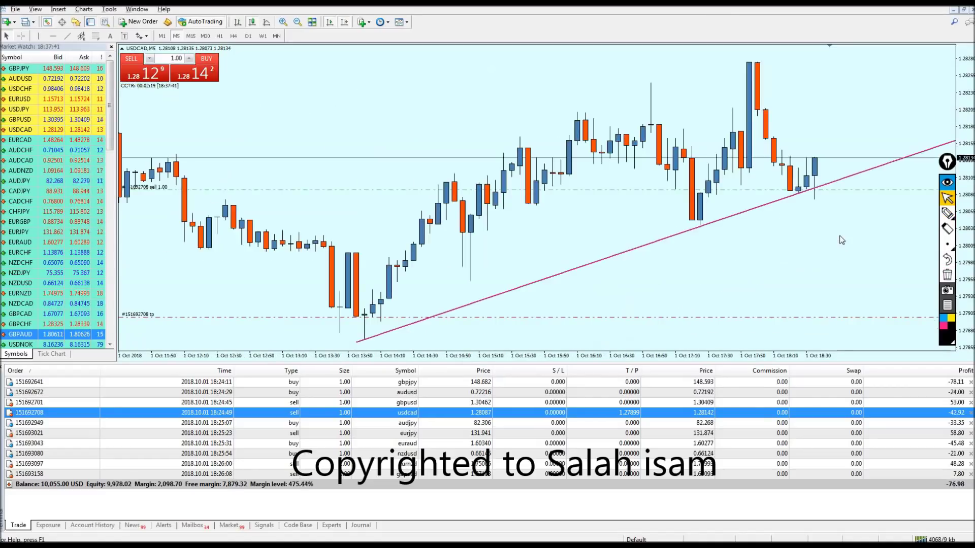
{"action": "middle_click", "coordinate": [812, 192]}
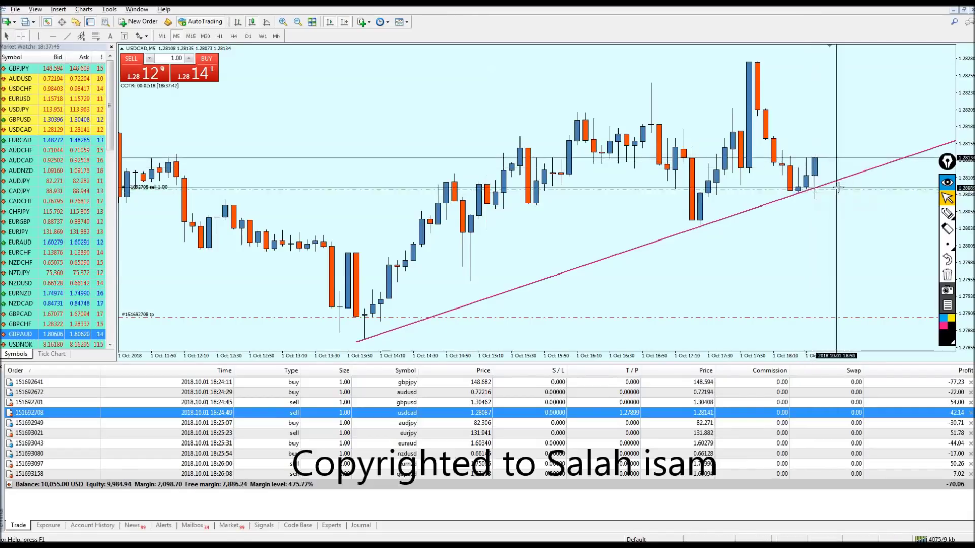
{"action": "left_click", "coordinate": [53, 36]}
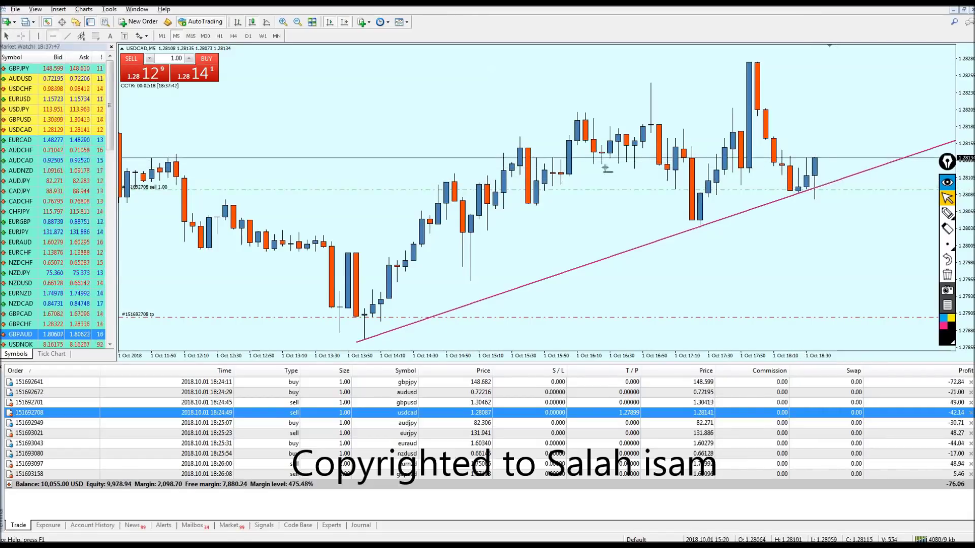
{"action": "left_click", "coordinate": [553, 160]}
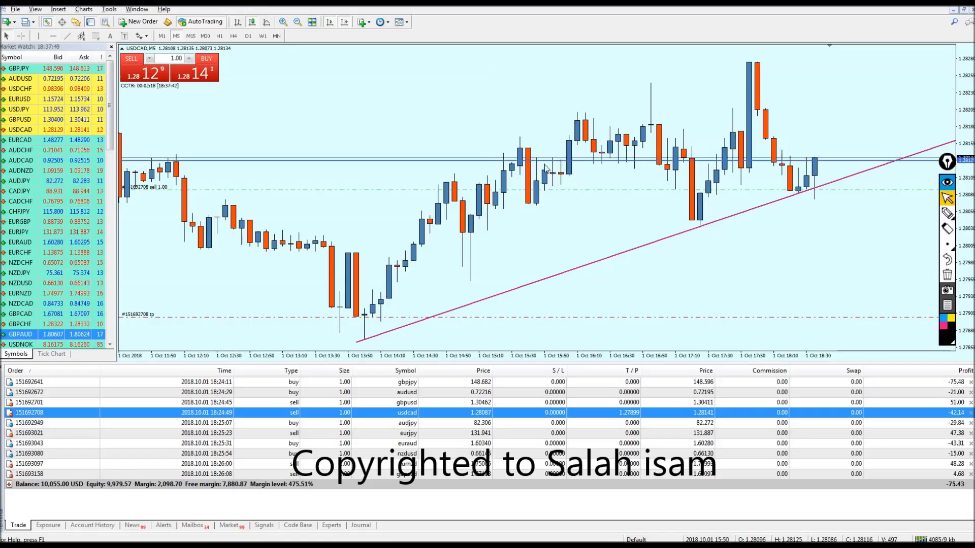
{"action": "left_click_drag", "start_coordinate": [541, 161], "coordinate": [541, 149]}
{"action": "key", "text": "minus"}
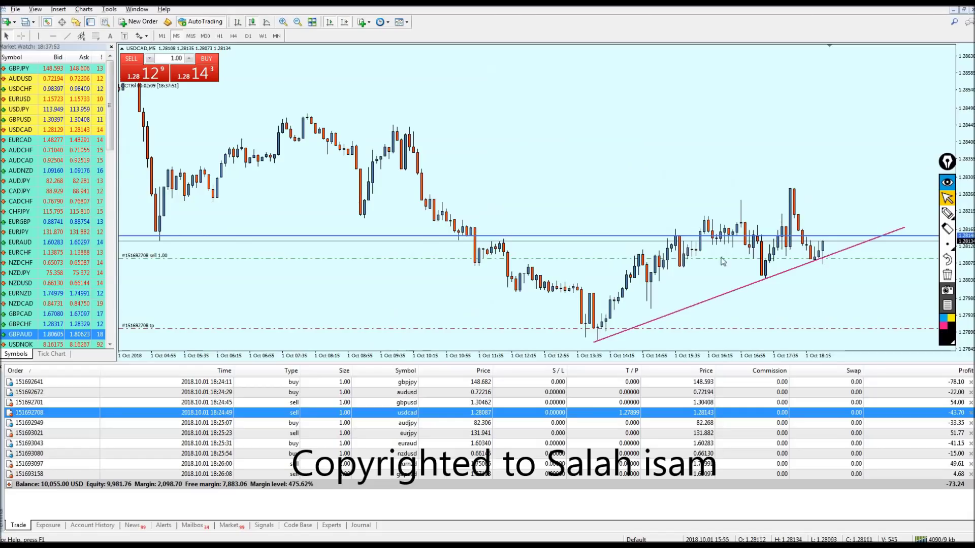
{"action": "key", "text": "plus"}
Step: Sketch a freehand arrow from USDCAD's latest candle down toward the take-profit level, and clear it
{"action": "middle_click", "coordinate": [819, 150]}
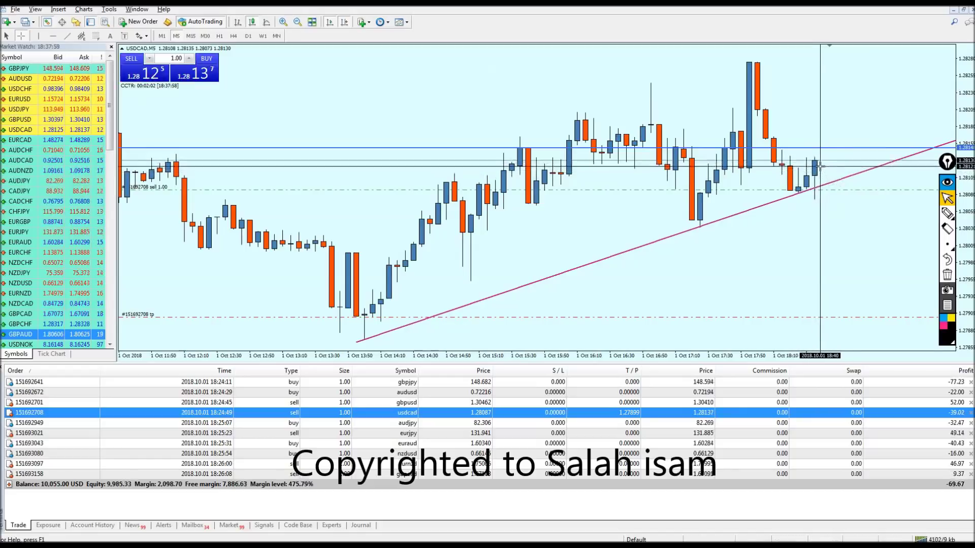
{"action": "left_click", "coordinate": [832, 181]}
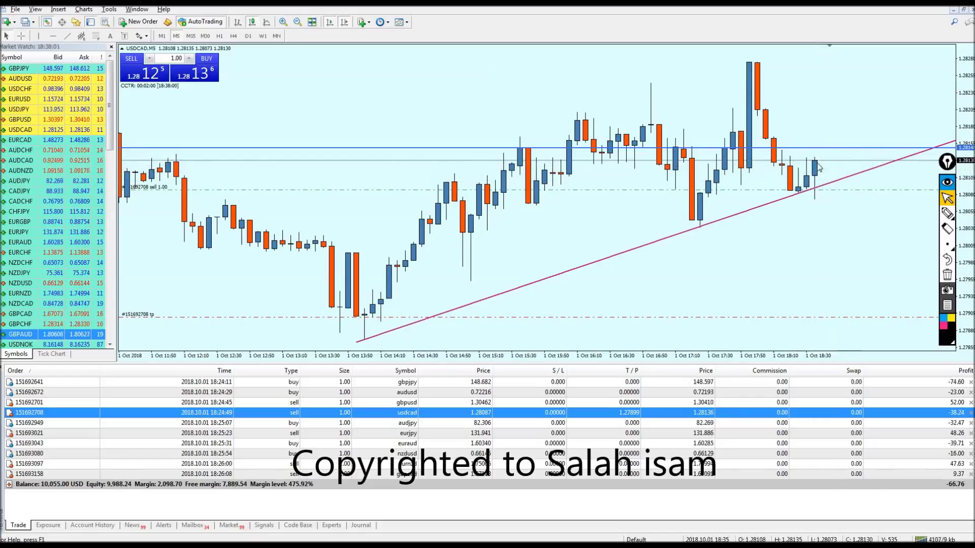
{"action": "left_click", "coordinate": [945, 214]}
{"action": "left_click_drag", "start_coordinate": [815, 161], "coordinate": [894, 277]}
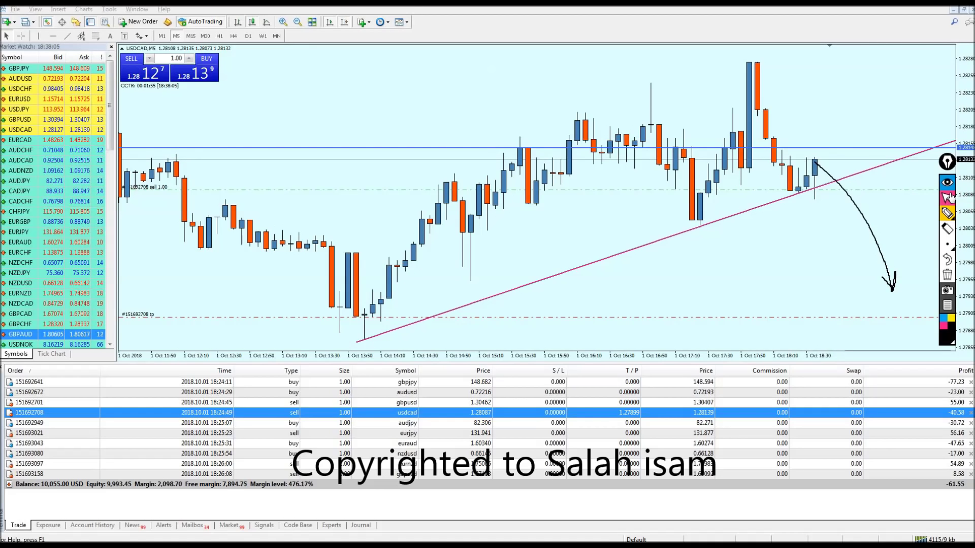
{"action": "left_click", "coordinate": [947, 275]}
{"action": "left_click", "coordinate": [800, 254]}
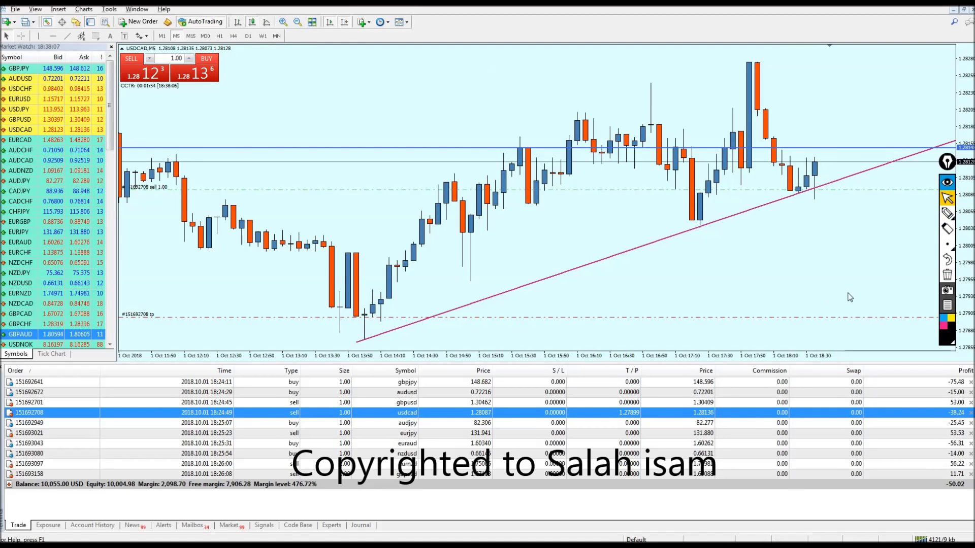
Step: Load AUDJPY onto the chart from its open buy position and review its M5 price movement
{"action": "key", "text": "minus"}
{"action": "left_click_drag", "start_coordinate": [931, 421], "coordinate": [844, 305]}
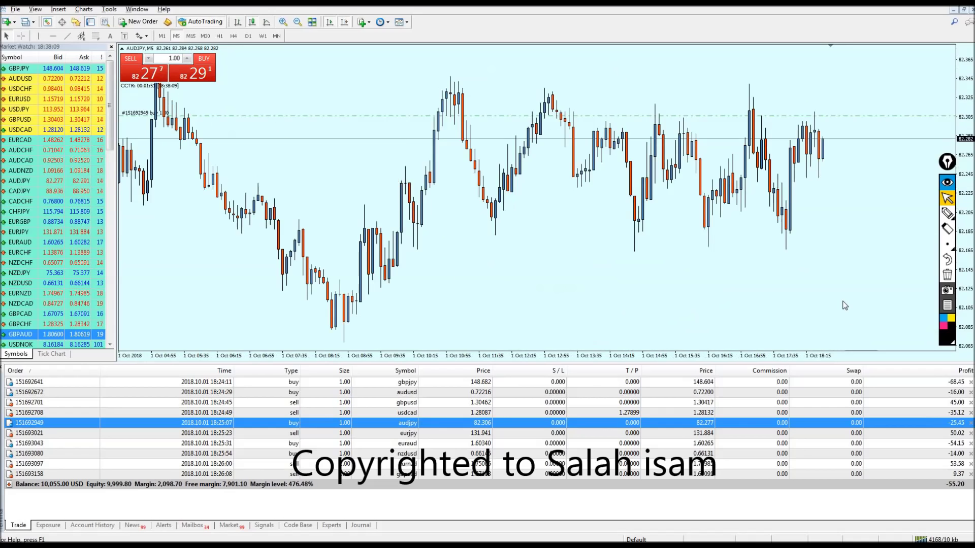
{"action": "key", "text": "minus"}
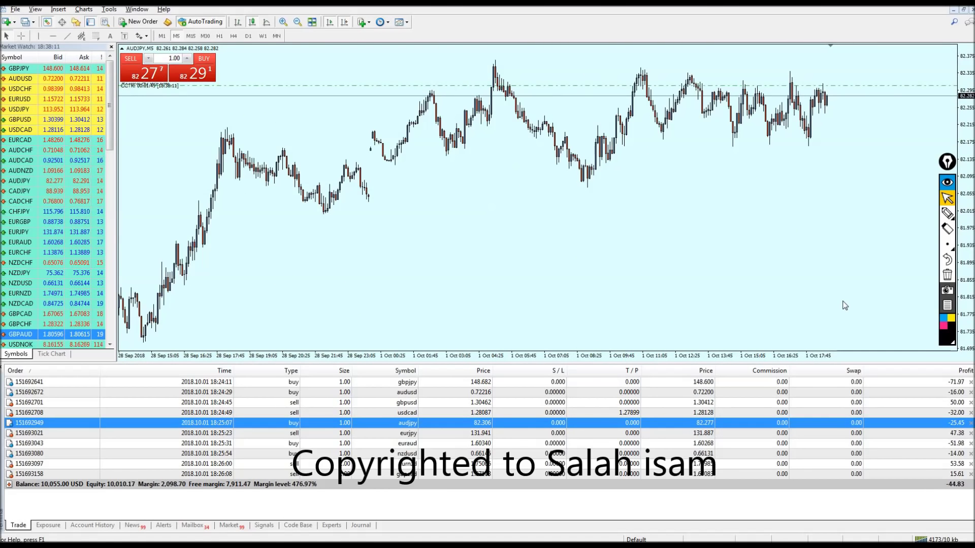
{"action": "key", "text": "minus"}
{"action": "key", "text": "minus"}
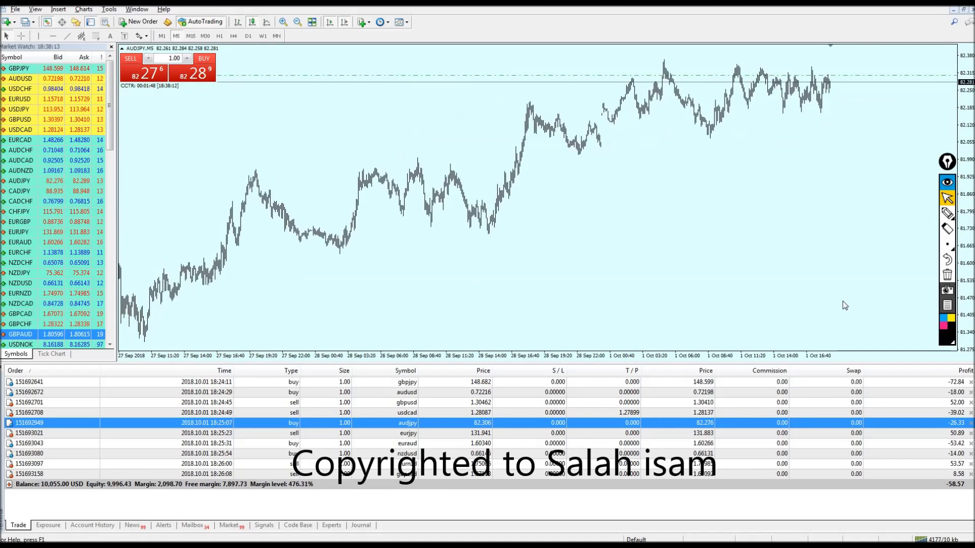
{"action": "key", "text": "plus"}
{"action": "key", "text": "plus"}
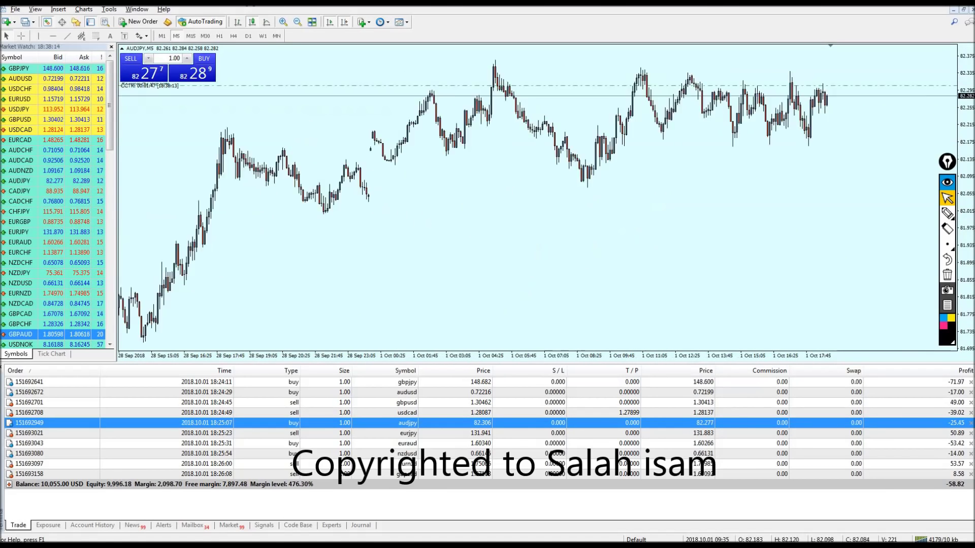
Step: Switch the AUDJPY chart to H1 and look over its trend since mid-September
{"action": "left_click", "coordinate": [219, 36]}
{"action": "key", "text": "plus"}
{"action": "key", "text": "plus"}
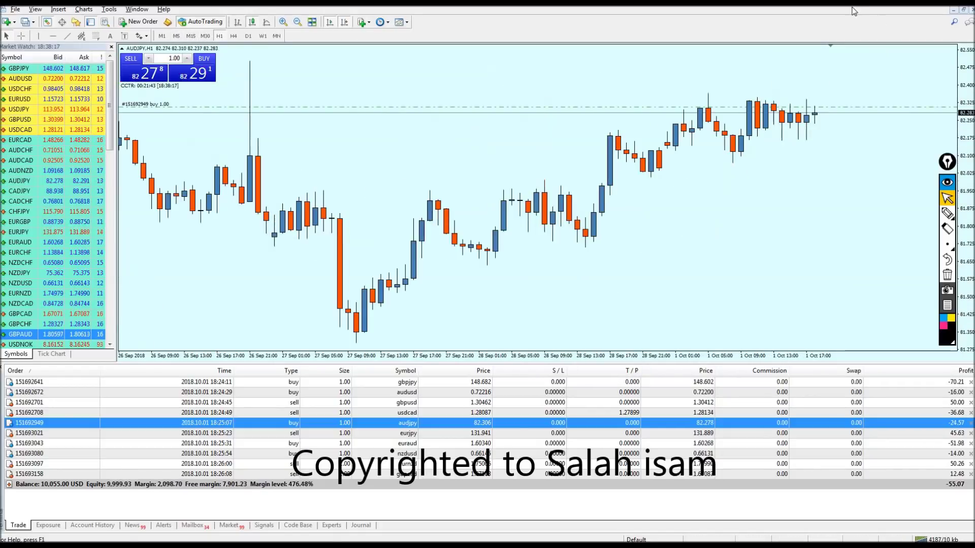
{"action": "key", "text": "minus"}
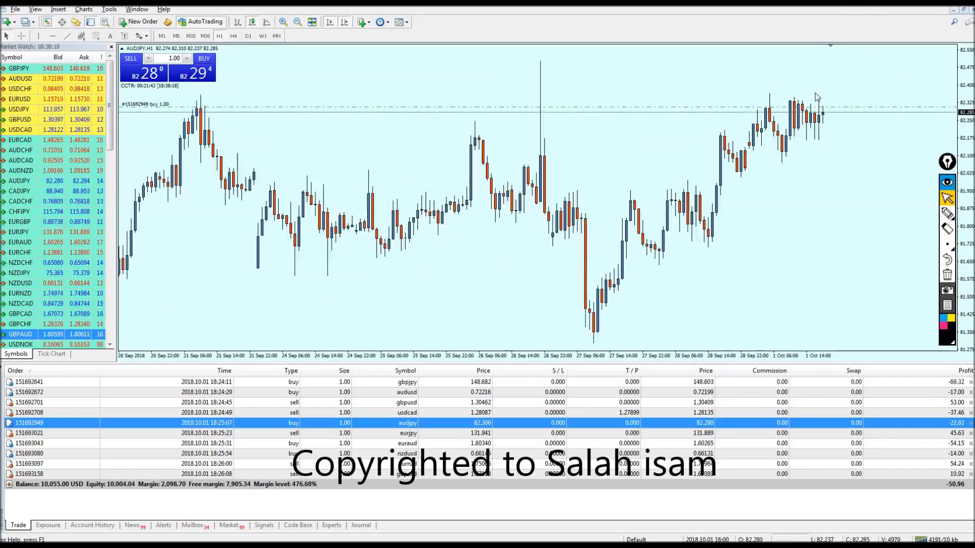
{"action": "key", "text": "minus"}
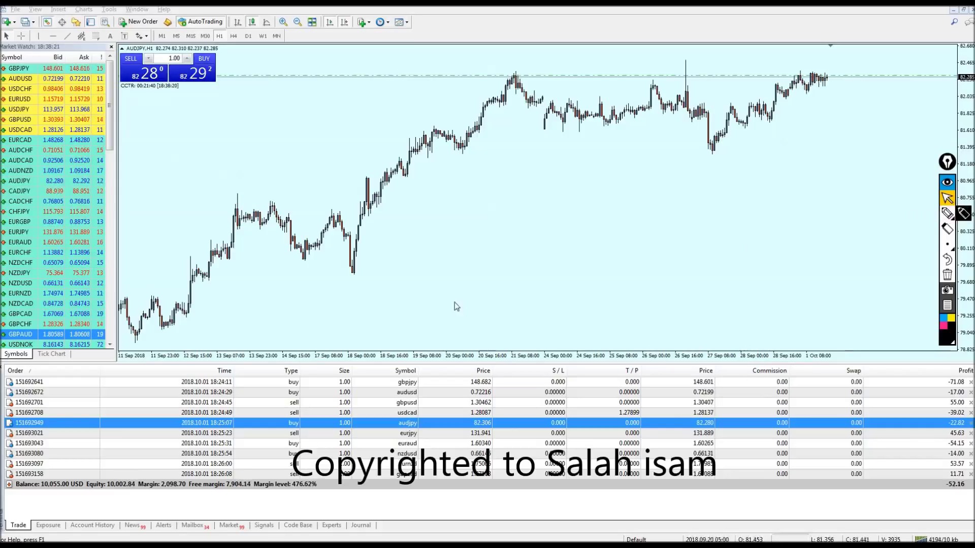
Step: Sketch two freehand rising arrows beneath AUDJPY's H1 price movement, and clear them
{"action": "left_click", "coordinate": [947, 213]}
{"action": "left_click_drag", "start_coordinate": [217, 318], "coordinate": [558, 191]}
{"action": "mouse_move", "coordinate": [499, 303]}
{"action": "left_mouse_down"}
{"action": "mouse_move", "coordinate": [817, 157]}
{"action": "mouse_move", "coordinate": [859, 150]}
{"action": "left_mouse_up"}
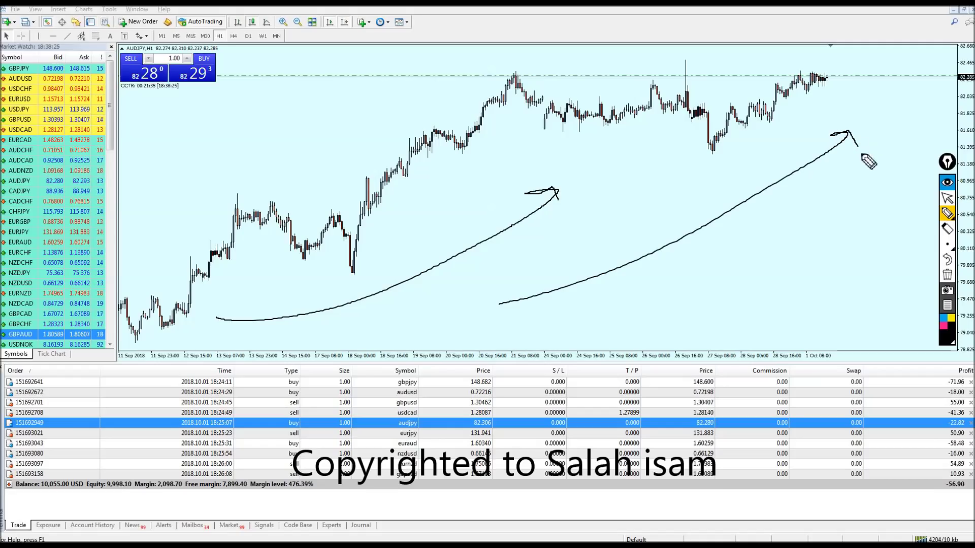
{"action": "left_click", "coordinate": [948, 275]}
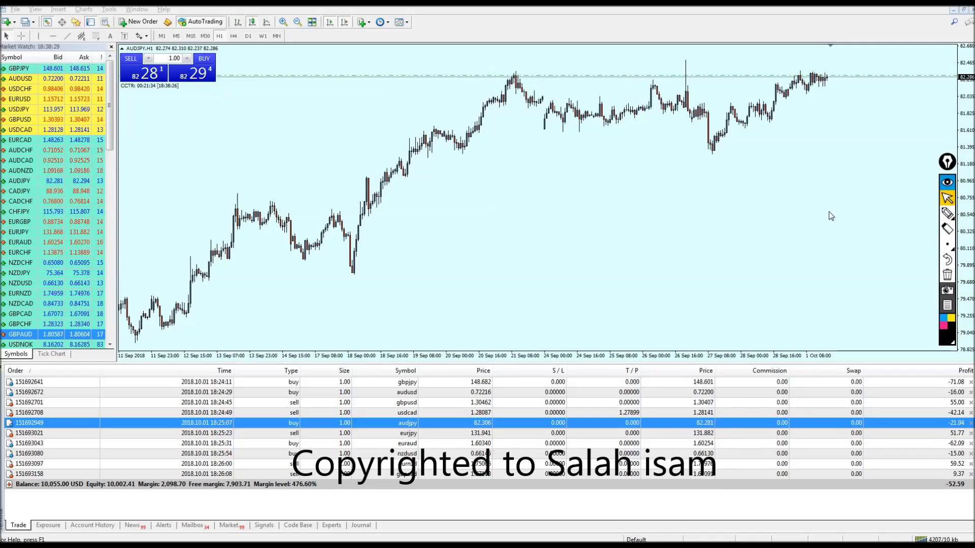
Step: Draw a falling trendline on the AUDJPY H1 chart from the 1 October 11:00 high past the latest candle
{"action": "key", "text": "plus"}
{"action": "key", "text": "plus"}
{"action": "key", "text": "plus"}
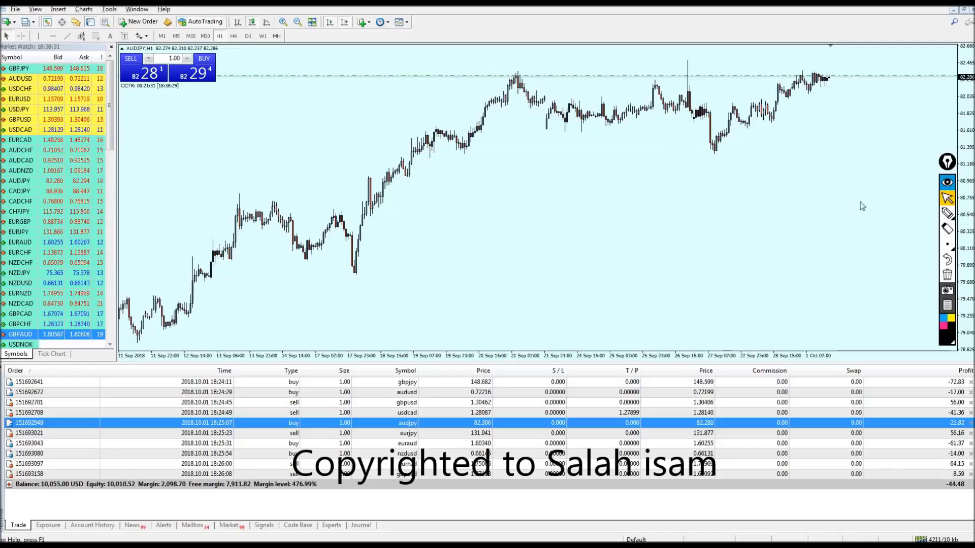
{"action": "left_click", "coordinate": [67, 36]}
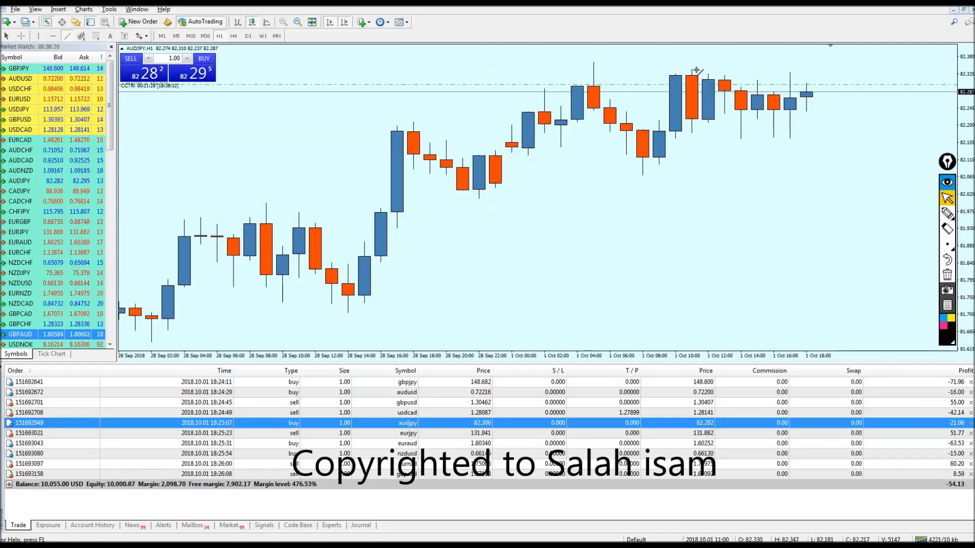
{"action": "left_click_drag", "start_coordinate": [691, 70], "coordinate": [904, 121]}
{"action": "key", "text": "minus"}
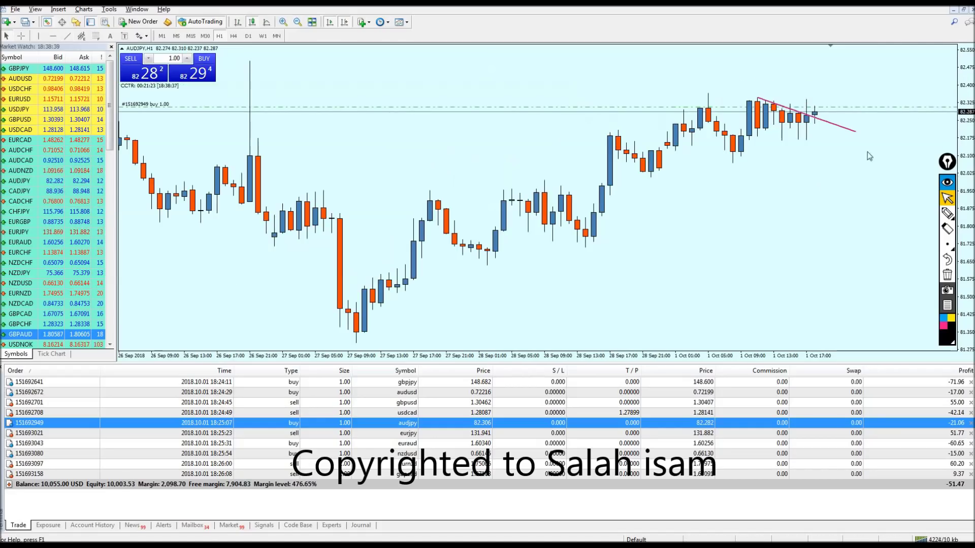
Step: Trace AUDJPY's falling trendline freehand, mark the latest candles, and sketch arrows for the H1 uptrend and a rise from the current price
{"action": "left_click", "coordinate": [948, 215]}
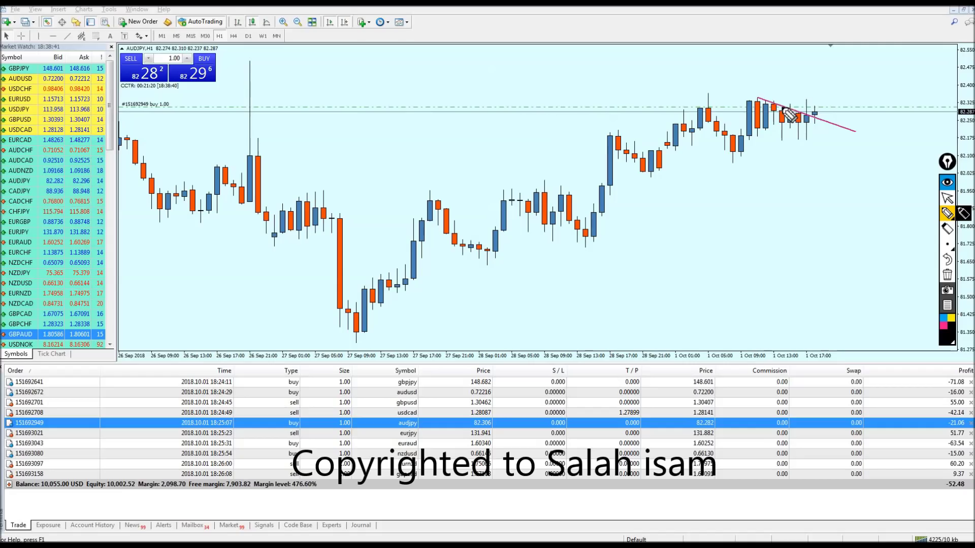
{"action": "left_click_drag", "start_coordinate": [757, 97], "coordinate": [857, 138]}
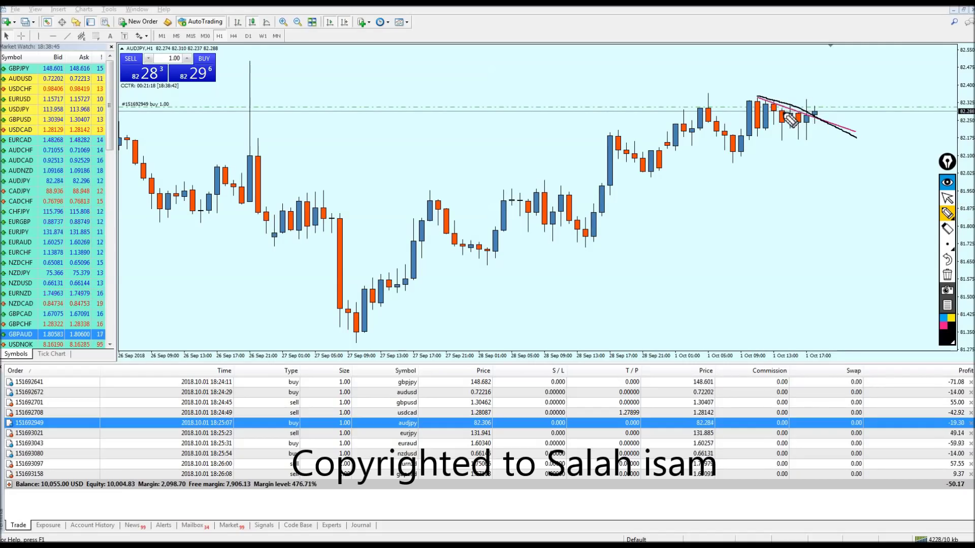
{"action": "left_click_drag", "start_coordinate": [783, 112], "coordinate": [823, 113]}
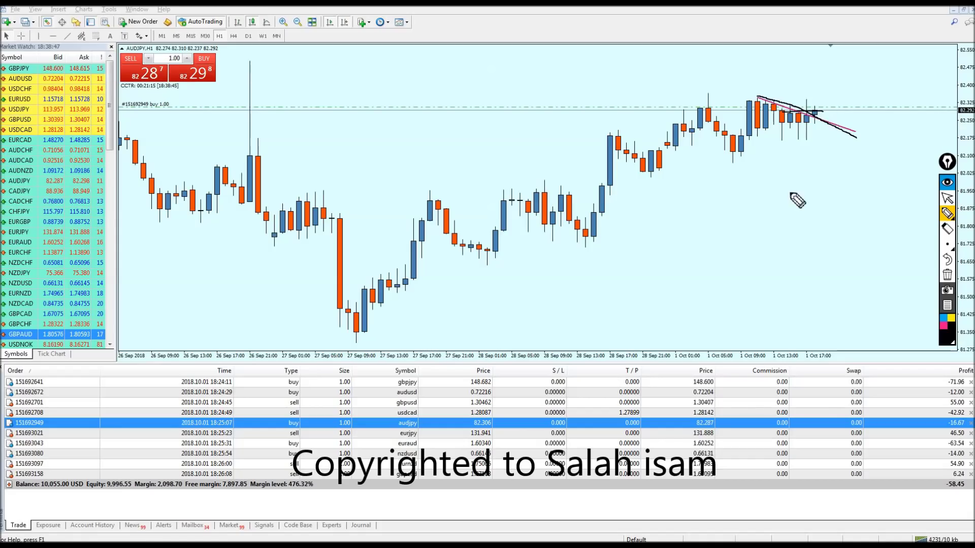
{"action": "left_click_drag", "start_coordinate": [580, 269], "coordinate": [814, 148]}
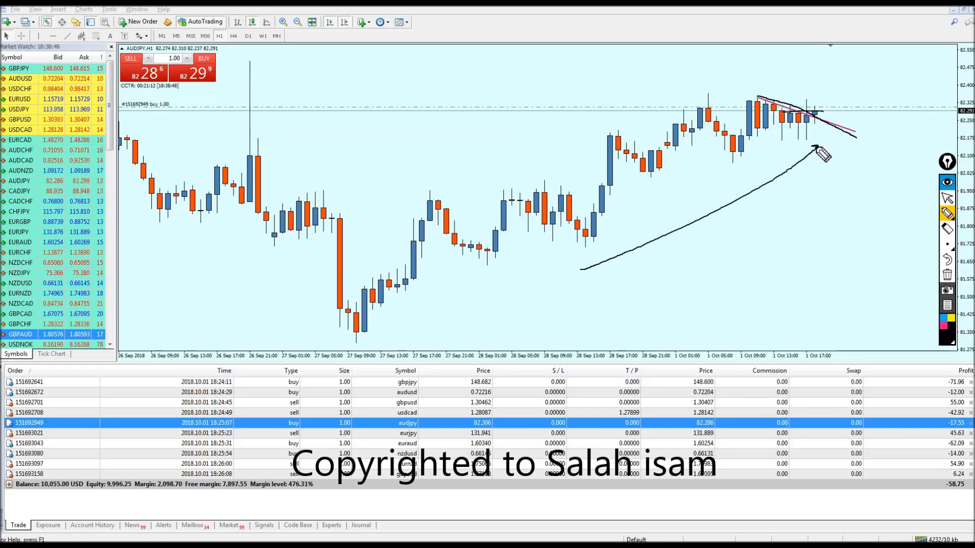
{"action": "left_click_drag", "start_coordinate": [816, 112], "coordinate": [823, 51]}
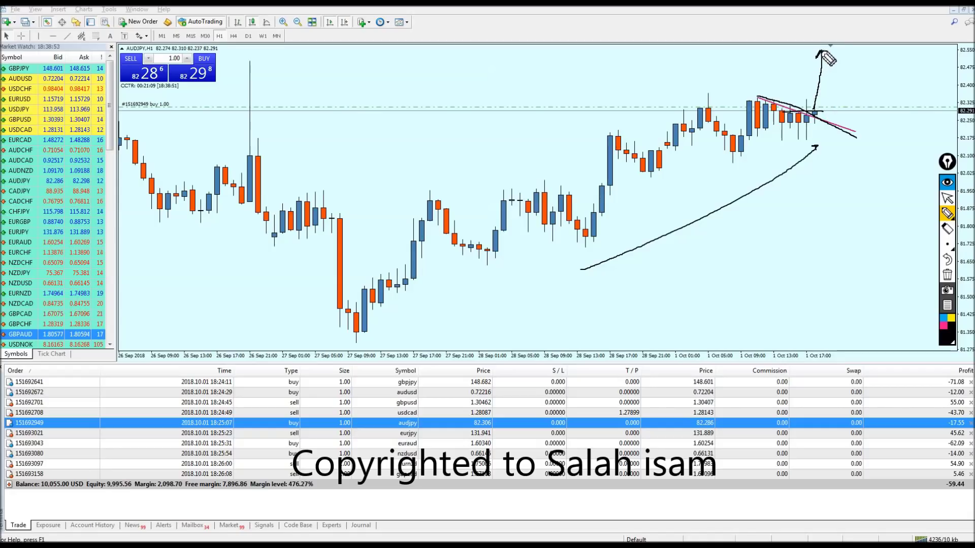
{"action": "left_click", "coordinate": [947, 198]}
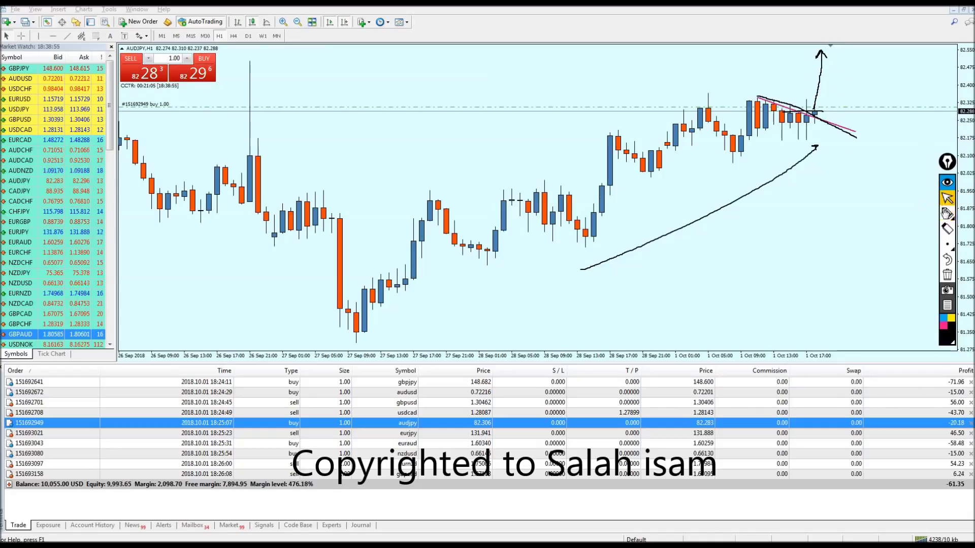
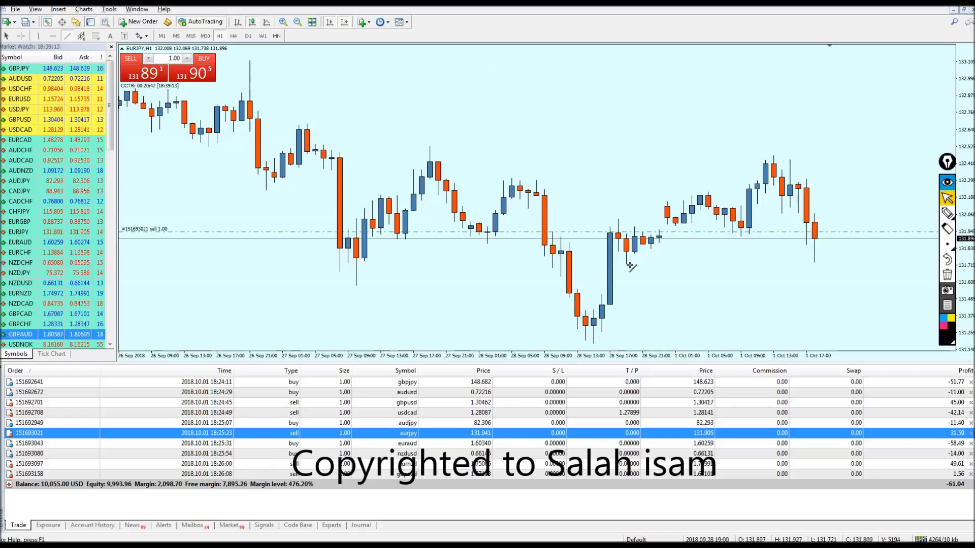
Step: Look over EURJPY's H1 movement since 11 September, sketch a freehand falling line over the late-September highs, and clear it
{"action": "right_click", "coordinate": [627, 265]}
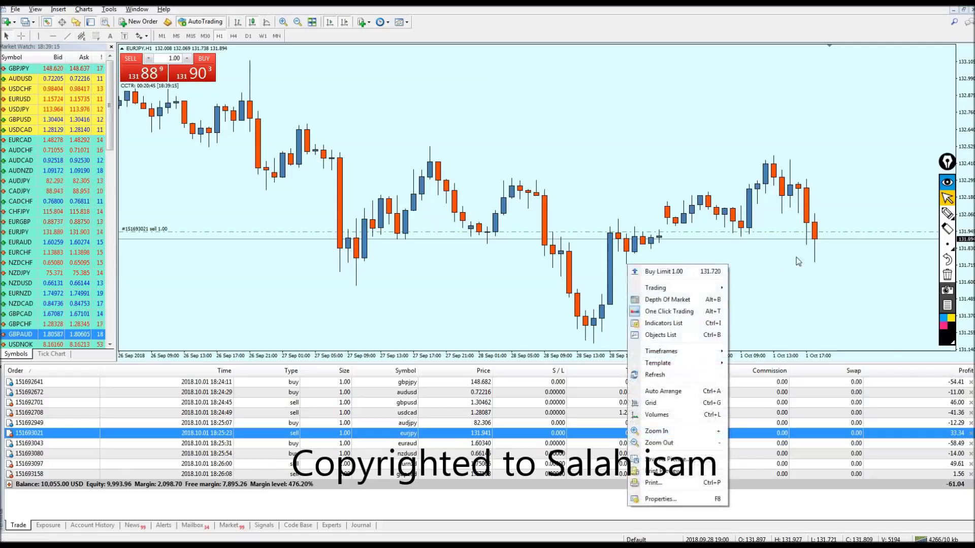
{"action": "left_click_drag", "start_coordinate": [787, 272], "coordinate": [960, 216]}
{"action": "key", "text": "minus"}
{"action": "key", "text": "minus"}
{"action": "left_click", "coordinate": [947, 213]}
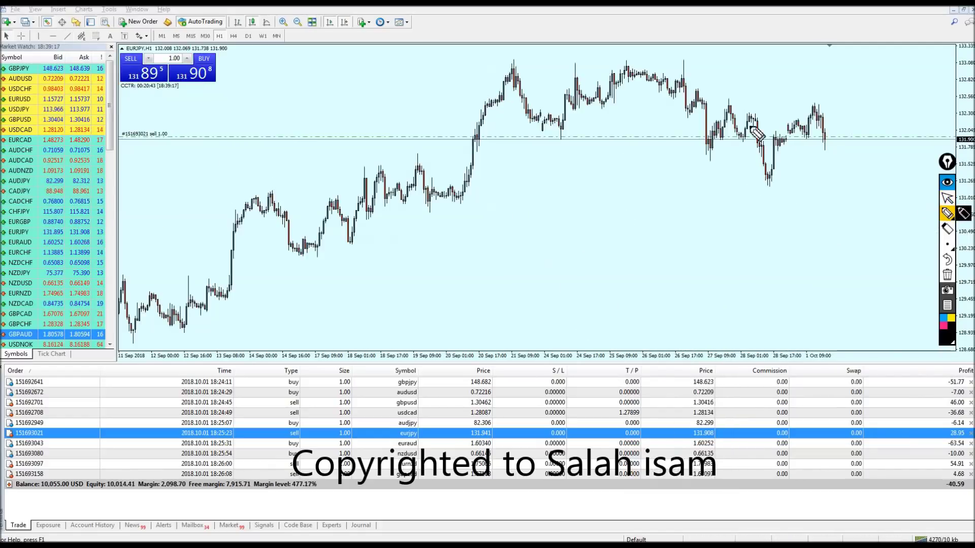
{"action": "mouse_move", "coordinate": [614, 51]}
{"action": "left_mouse_down"}
{"action": "mouse_move", "coordinate": [714, 75]}
{"action": "mouse_move", "coordinate": [782, 109]}
{"action": "mouse_move", "coordinate": [764, 110]}
{"action": "left_mouse_up"}
{"action": "left_click", "coordinate": [947, 198]}
{"action": "left_click", "coordinate": [946, 274]}
Step: Draw a rising trendline on the EURJPY H1 chart from the 28 September 19:00 low past the latest candle
{"action": "key", "text": "plus"}
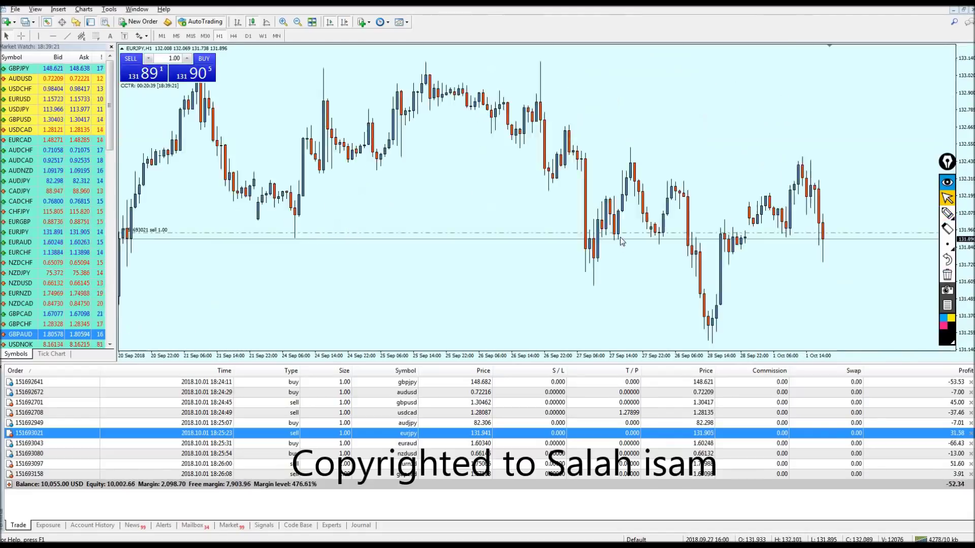
{"action": "key", "text": "plus"}
{"action": "left_click", "coordinate": [67, 36]}
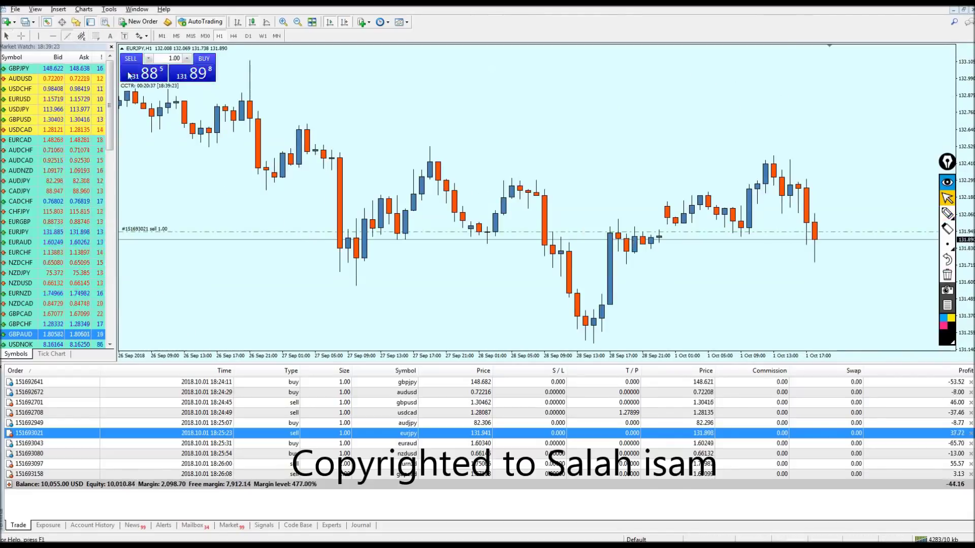
{"action": "mouse_move", "coordinate": [625, 264]}
{"action": "left_mouse_down"}
{"action": "mouse_move", "coordinate": [740, 252]}
{"action": "mouse_move", "coordinate": [864, 216]}
{"action": "mouse_move", "coordinate": [833, 202]}
{"action": "mouse_move", "coordinate": [904, 197]}
{"action": "left_mouse_up"}
Step: Trace EURJPY's swings along the rising trendline freehand, label the trendline TR and a sketched horizontal level R, and clear the marks
{"action": "left_click", "coordinate": [946, 213]}
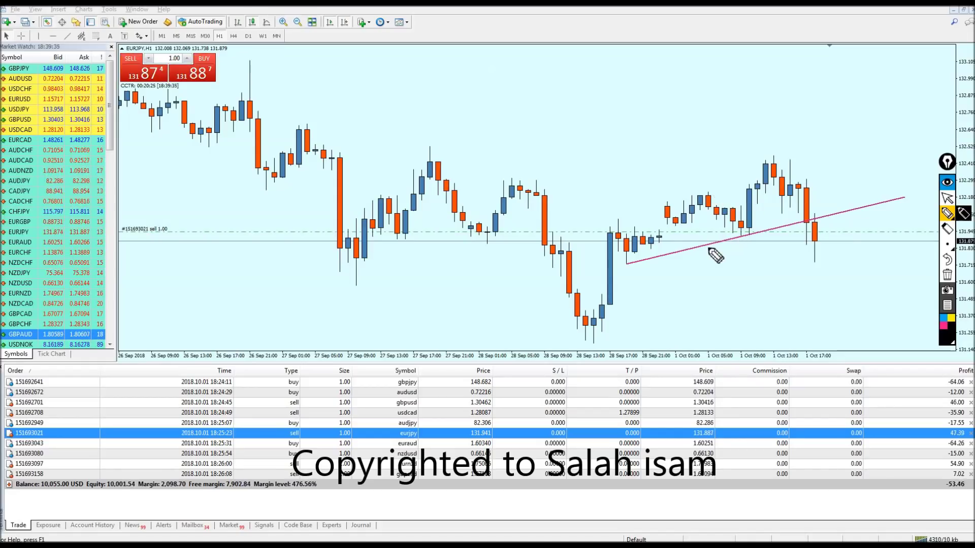
{"action": "left_click_drag", "start_coordinate": [602, 222], "coordinate": [617, 243]}
{"action": "left_click_drag", "start_coordinate": [739, 237], "coordinate": [772, 180]}
{"action": "left_click_drag", "start_coordinate": [812, 216], "coordinate": [817, 238]}
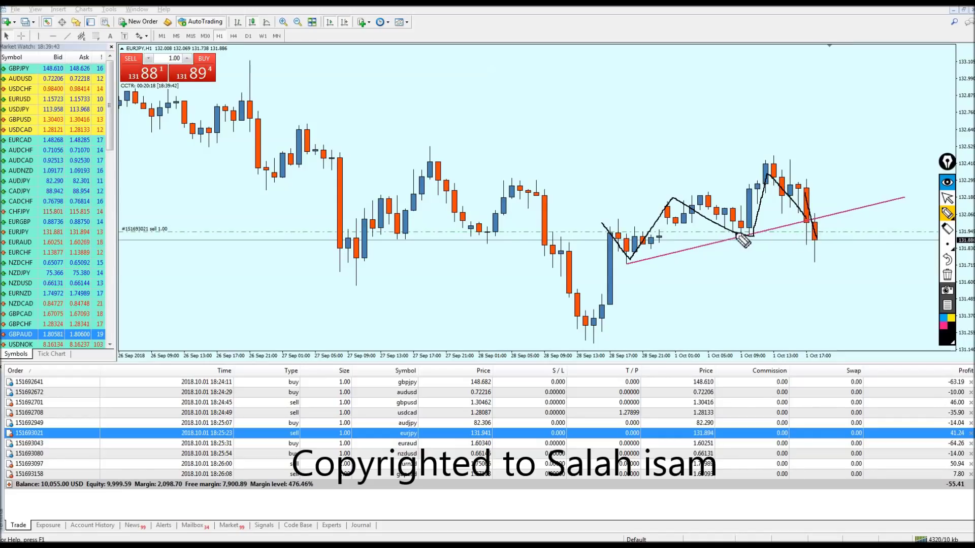
{"action": "left_click_drag", "start_coordinate": [794, 232], "coordinate": [870, 232]}
{"action": "mouse_move", "coordinate": [630, 275]}
{"action": "left_mouse_down"}
{"action": "mouse_move", "coordinate": [633, 285]}
{"action": "mouse_move", "coordinate": [674, 279]}
{"action": "left_mouse_up"}
{"action": "left_click", "coordinate": [943, 260]}
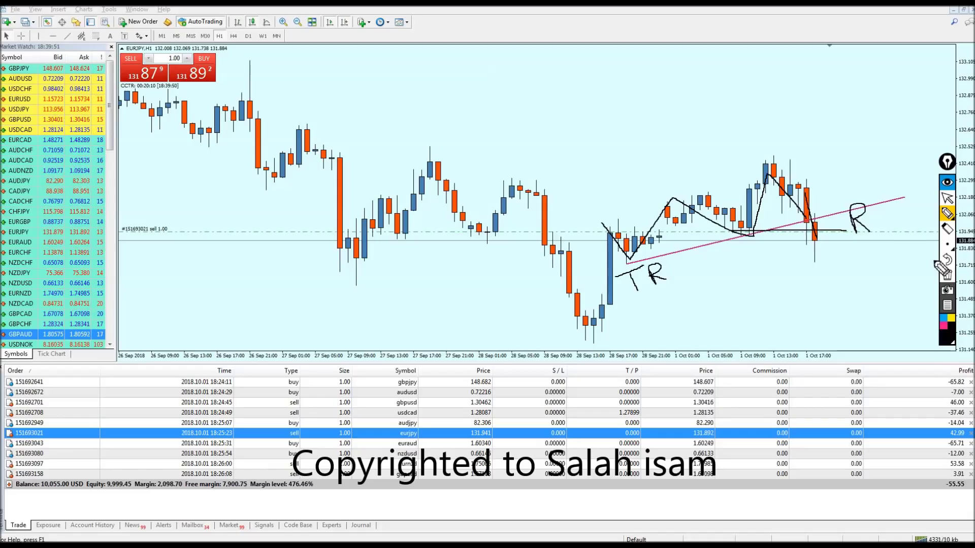
{"action": "left_click", "coordinate": [943, 260]}
{"action": "left_click_drag", "start_coordinate": [647, 265], "coordinate": [654, 274]}
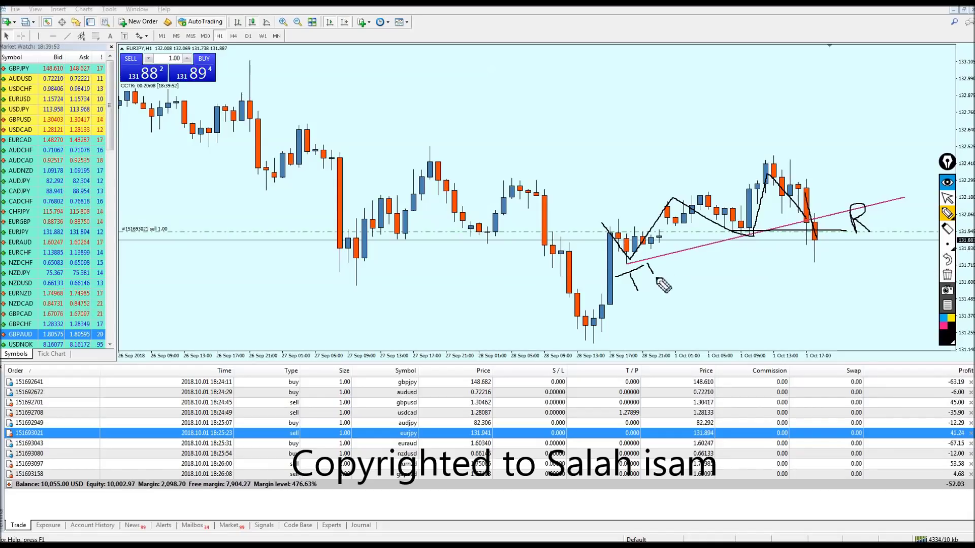
{"action": "left_click", "coordinate": [947, 275]}
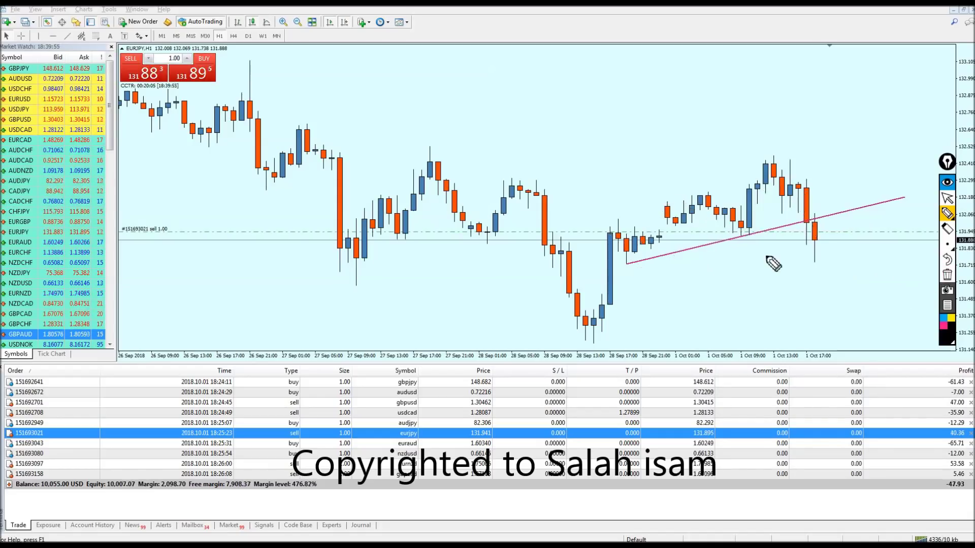
Step: Mark freehand where EURJPY's latest candles cross the rising trendline, and clear the mark
{"action": "left_click_drag", "start_coordinate": [830, 215], "coordinate": [815, 222]}
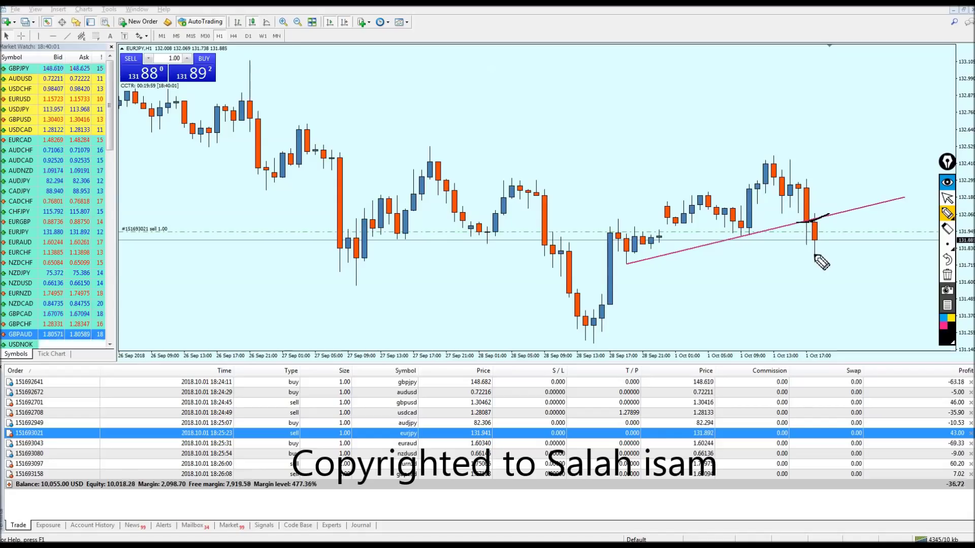
{"action": "left_click", "coordinate": [947, 198]}
{"action": "left_click", "coordinate": [947, 275]}
Step: Place a horizontal line on the EURJPY chart at the 28 September 19:00 low
{"action": "left_click", "coordinate": [52, 37]}
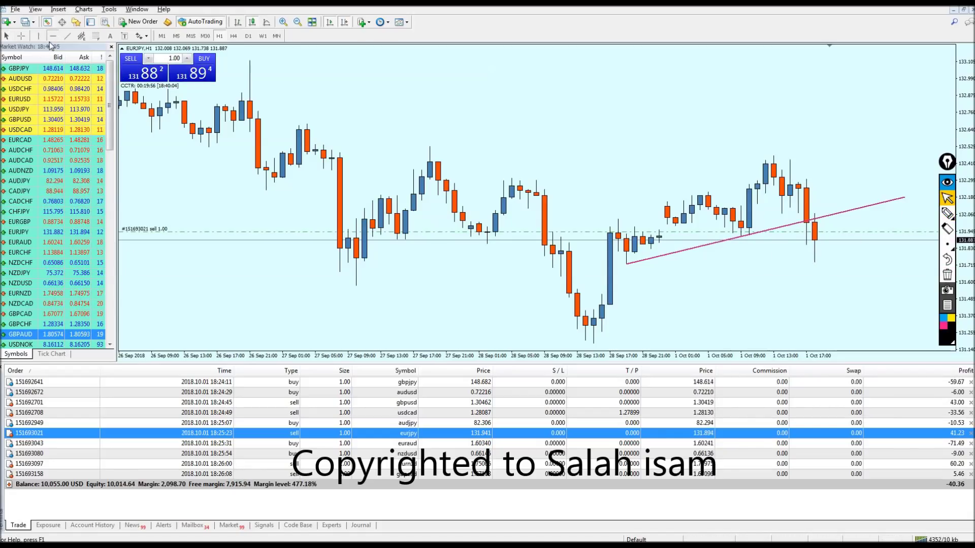
{"action": "left_click", "coordinate": [628, 264]}
Step: Sketch arrows at the latest candle's low, trace the horizontal level freehand, write an underlined TP beside it, and clear the marks
{"action": "left_click", "coordinate": [947, 214]}
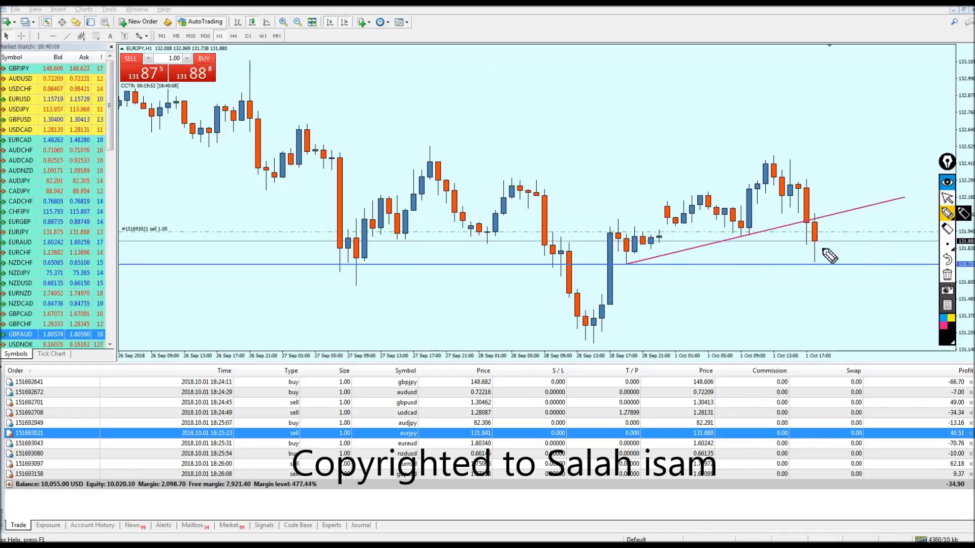
{"action": "left_click_drag", "start_coordinate": [816, 276], "coordinate": [814, 305]}
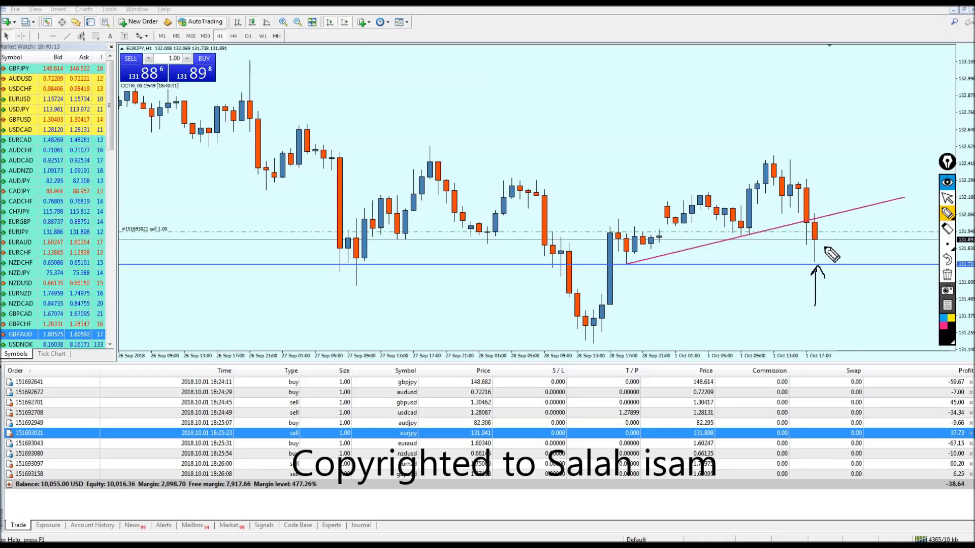
{"action": "left_click_drag", "start_coordinate": [814, 260], "coordinate": [814, 230]}
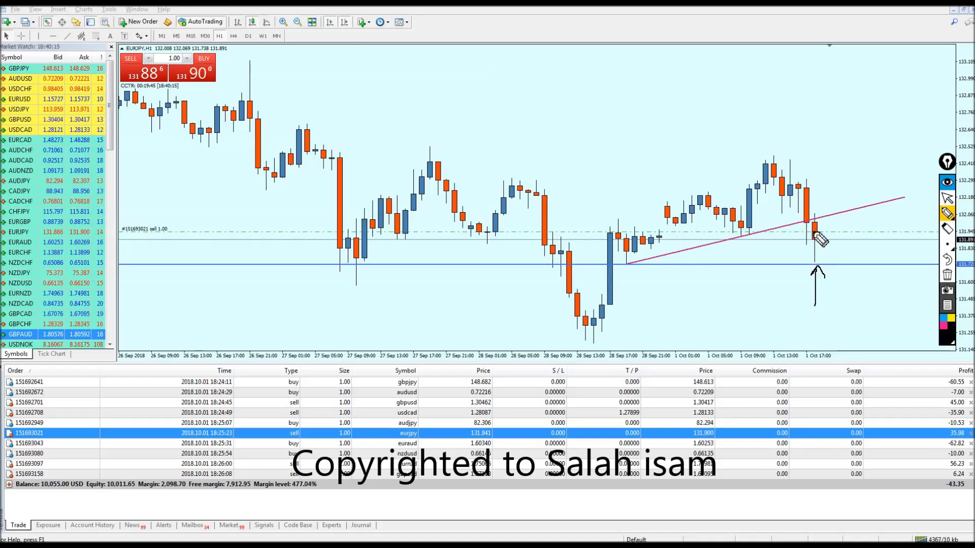
{"action": "left_click_drag", "start_coordinate": [628, 265], "coordinate": [826, 263]}
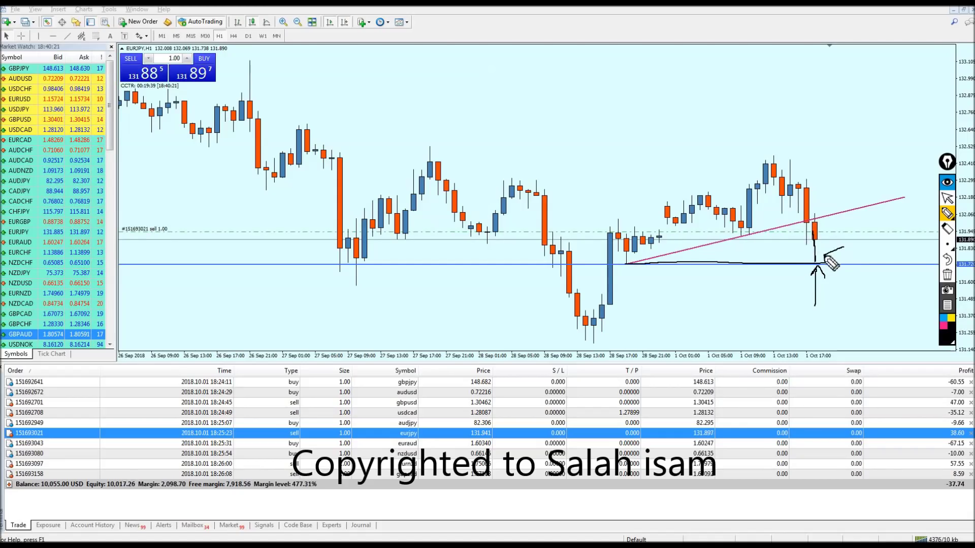
{"action": "mouse_move", "coordinate": [860, 235]}
{"action": "left_mouse_down"}
{"action": "mouse_move", "coordinate": [864, 248]}
{"action": "mouse_move", "coordinate": [872, 230]}
{"action": "left_mouse_up"}
{"action": "mouse_move", "coordinate": [878, 227]}
{"action": "left_mouse_down"}
{"action": "mouse_move", "coordinate": [882, 239]}
{"action": "mouse_move", "coordinate": [888, 229]}
{"action": "mouse_move", "coordinate": [890, 247]}
{"action": "left_mouse_up"}
{"action": "left_click_drag", "start_coordinate": [852, 276], "coordinate": [900, 256]}
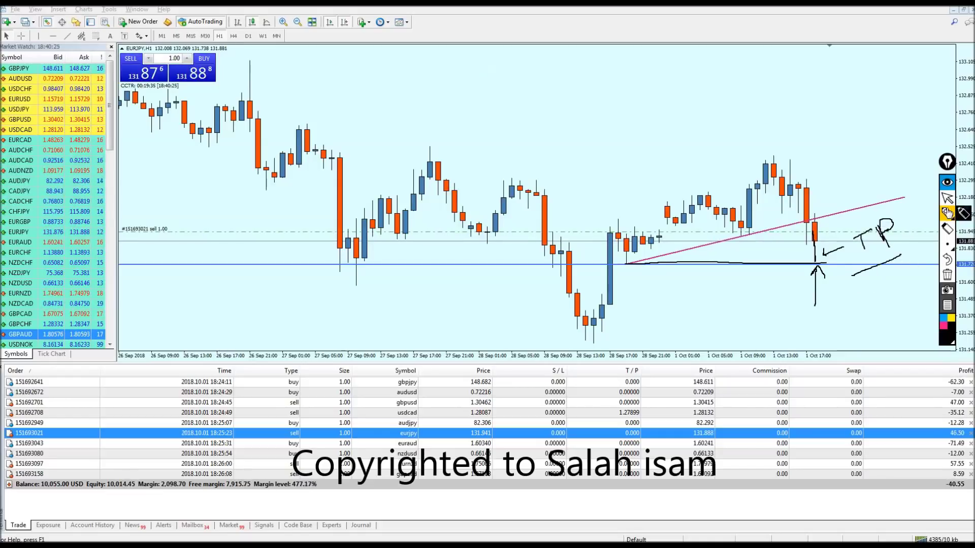
{"action": "left_click", "coordinate": [945, 199]}
{"action": "left_click", "coordinate": [947, 275]}
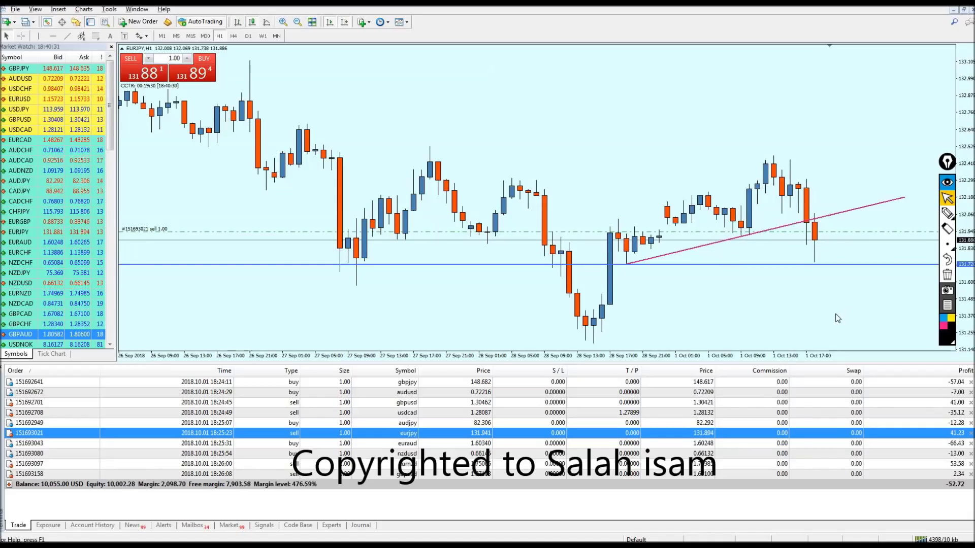
Step: Trace EURJPY's trendline, swings and support freehand, clear the marks, and set the sell position's take profit to 131.756
{"action": "scroll", "coordinate": [835, 318], "scroll_direction": "up", "scroll_amount": 1}
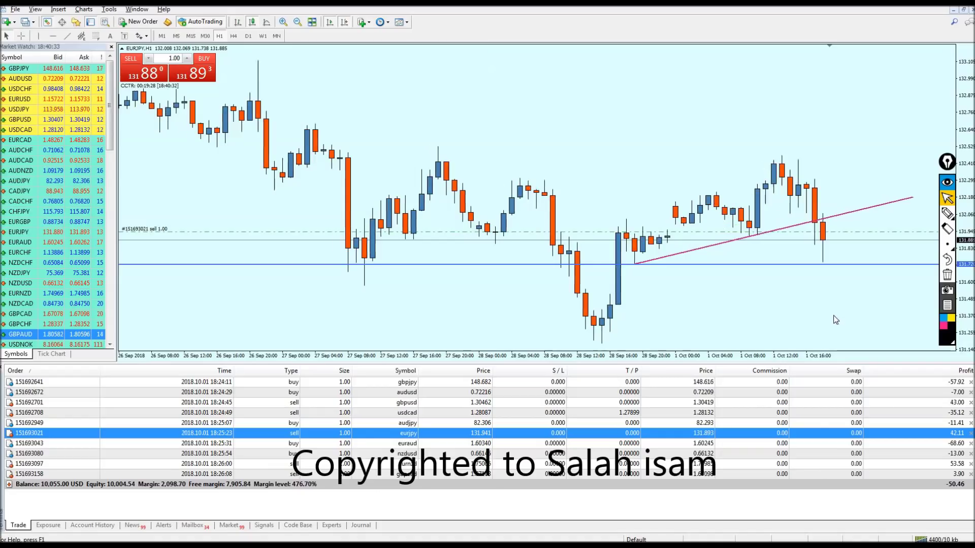
{"action": "scroll", "coordinate": [834, 321], "scroll_direction": "down", "scroll_amount": 1}
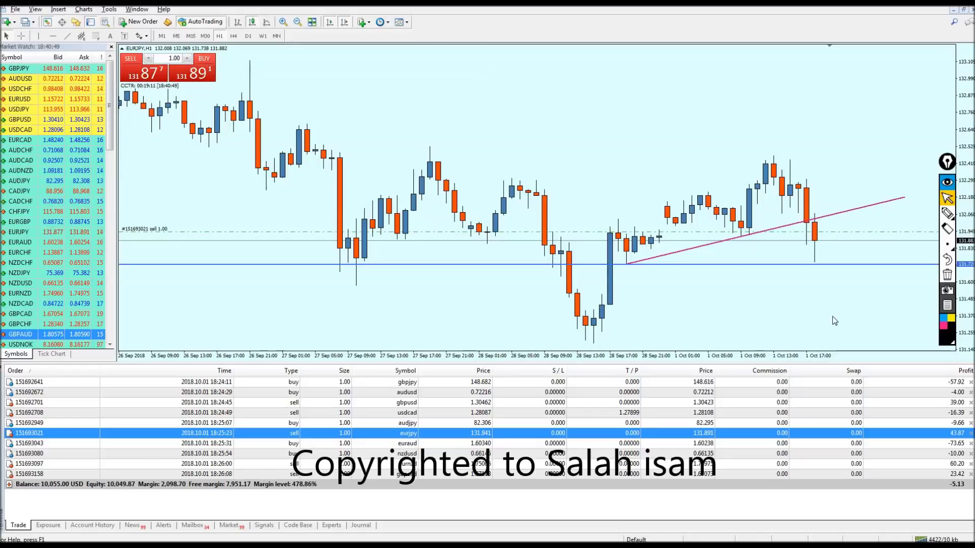
{"action": "left_click", "coordinate": [947, 213]}
{"action": "left_click_drag", "start_coordinate": [626, 265], "coordinate": [837, 209]}
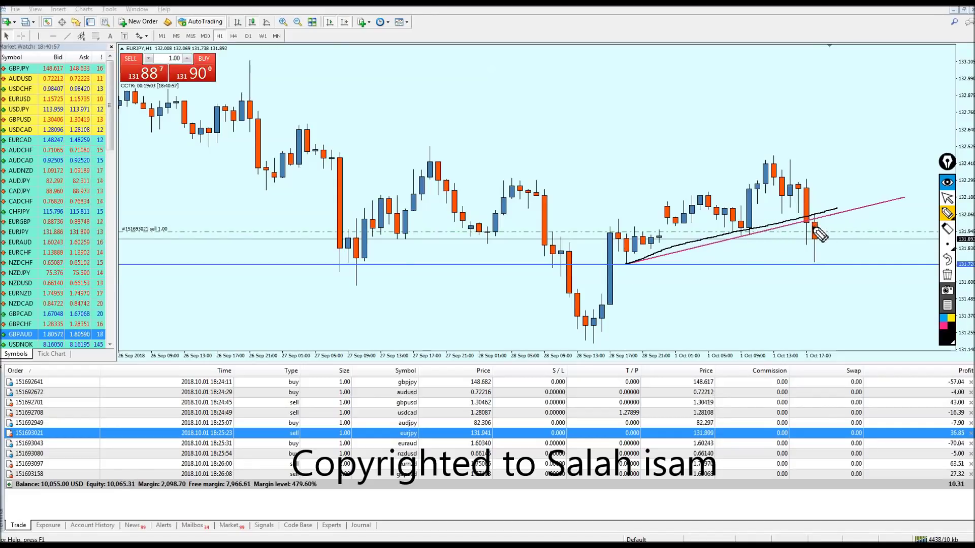
{"action": "mouse_move", "coordinate": [616, 229]}
{"action": "left_mouse_down"}
{"action": "mouse_move", "coordinate": [628, 262]}
{"action": "mouse_move", "coordinate": [741, 237]}
{"action": "mouse_move", "coordinate": [766, 176]}
{"action": "mouse_move", "coordinate": [804, 213]}
{"action": "left_mouse_up"}
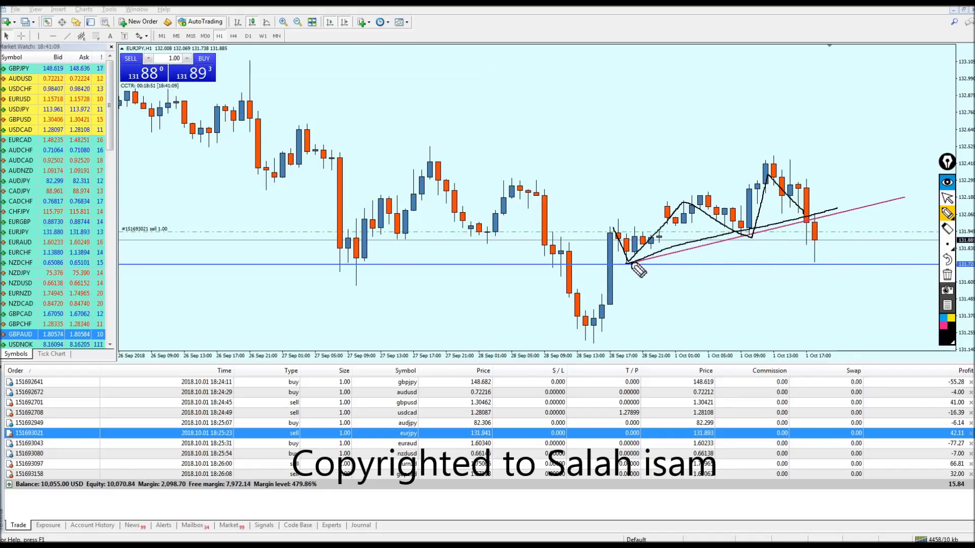
{"action": "left_click_drag", "start_coordinate": [629, 263], "coordinate": [820, 255]}
{"action": "left_click_drag", "start_coordinate": [642, 258], "coordinate": [630, 263]}
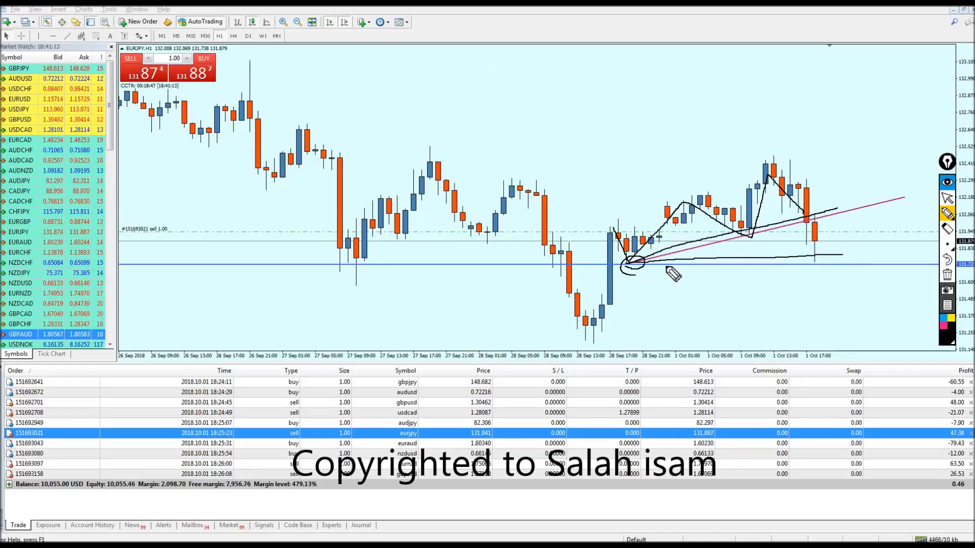
{"action": "left_click", "coordinate": [947, 274]}
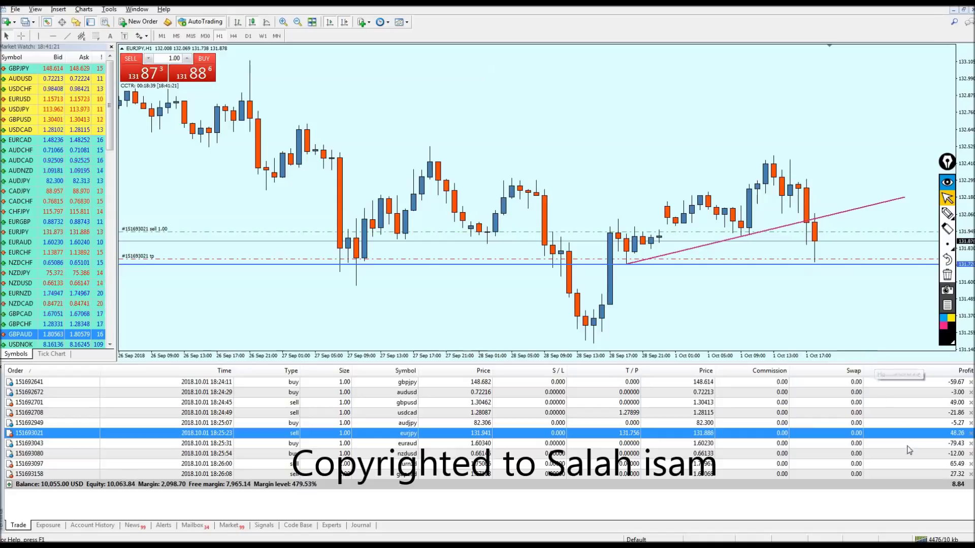
Step: Switch the chart to the EURAUD buy position's symbol and look over its H1 movement since 11 September
{"action": "left_click_drag", "start_coordinate": [906, 446], "coordinate": [840, 287]}
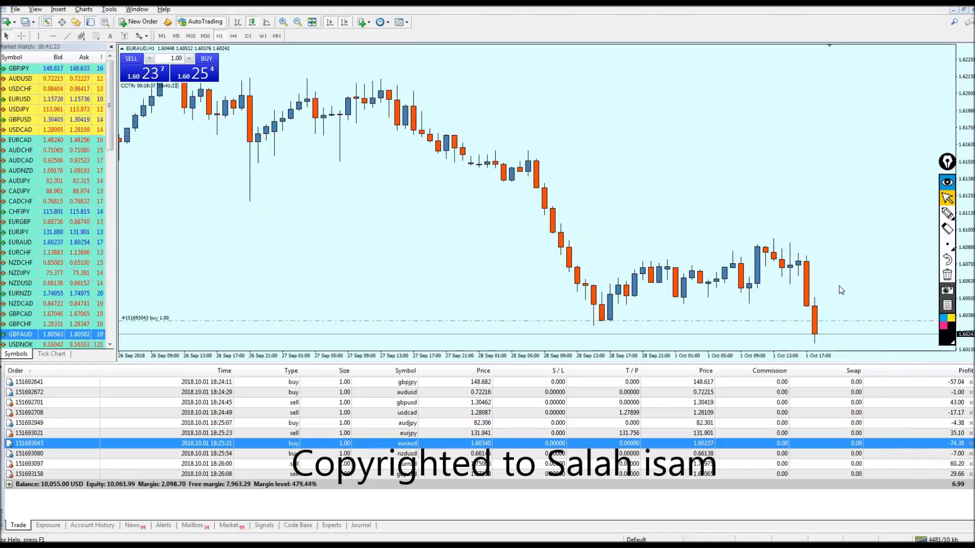
{"action": "key", "text": "minus"}
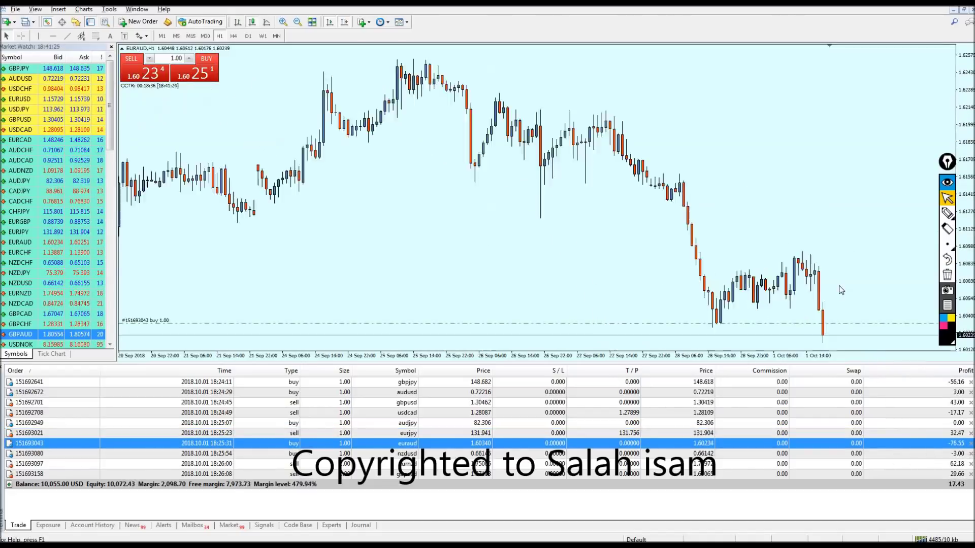
{"action": "key", "text": "minus"}
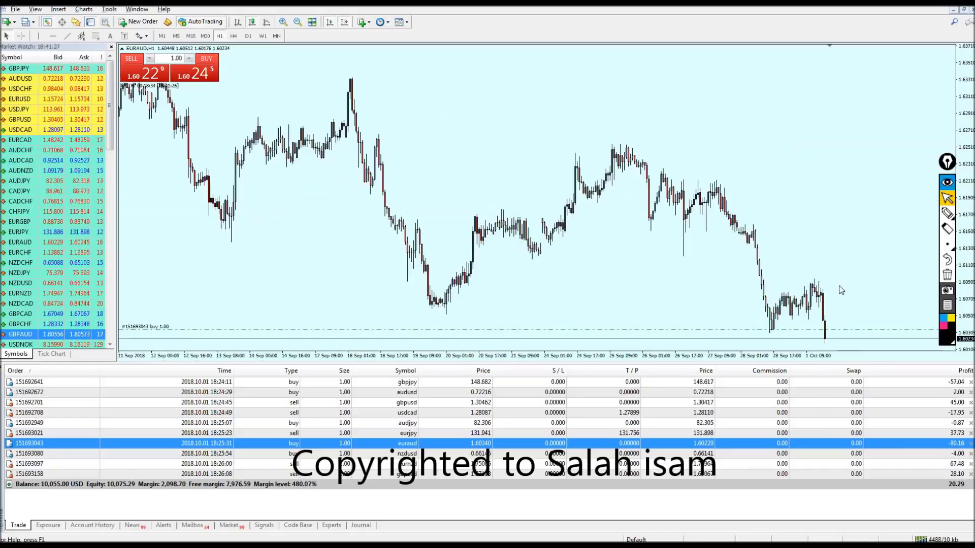
Step: Sketch a freehand horizontal line from EURAUD's 28 September low past the latest candle, and clear it
{"action": "left_click", "coordinate": [946, 213]}
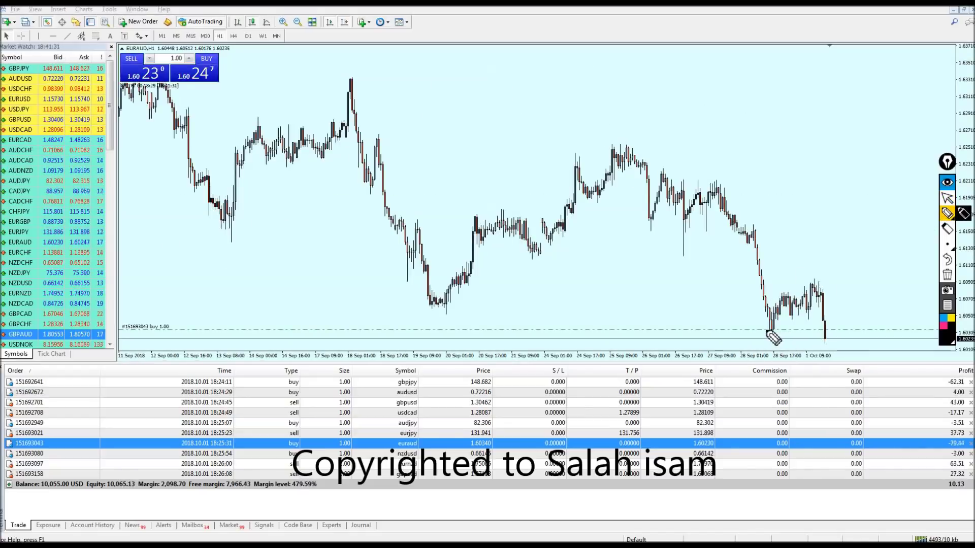
{"action": "left_click_drag", "start_coordinate": [778, 331], "coordinate": [813, 329]}
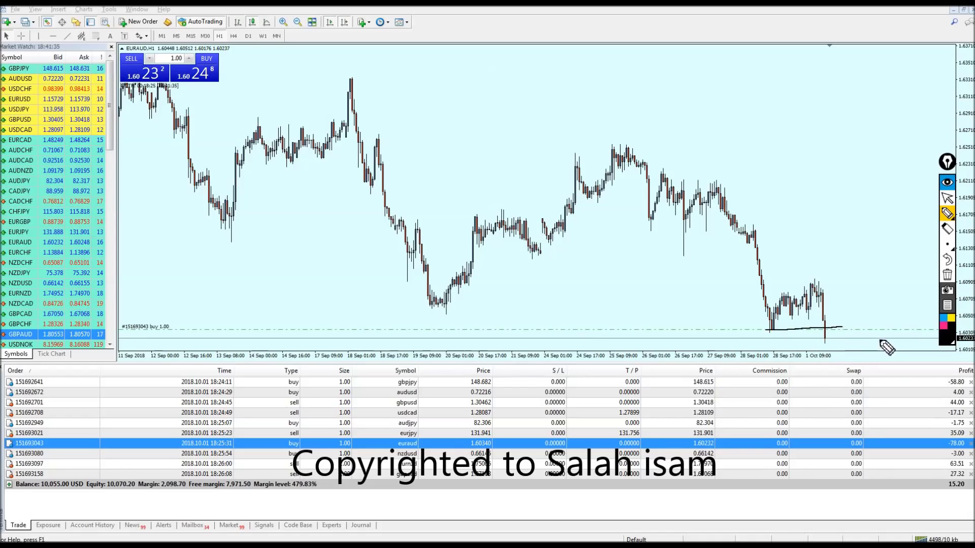
{"action": "left_click", "coordinate": [947, 198]}
{"action": "left_click", "coordinate": [947, 275]}
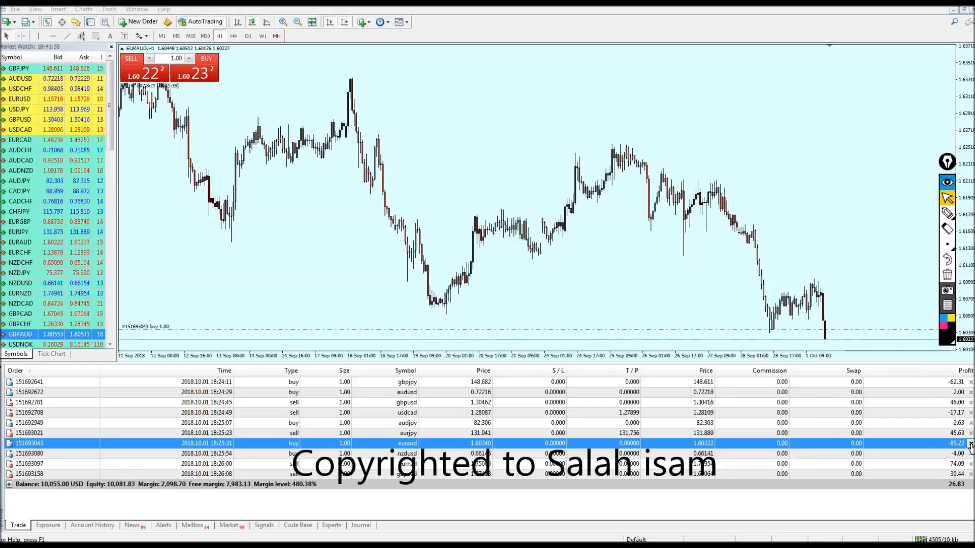
Step: Look over EURAUD's H1 trend since 21 August, sketch its support level with a V-shaped rebound from it, and clear the marks
{"action": "key", "text": "minus"}
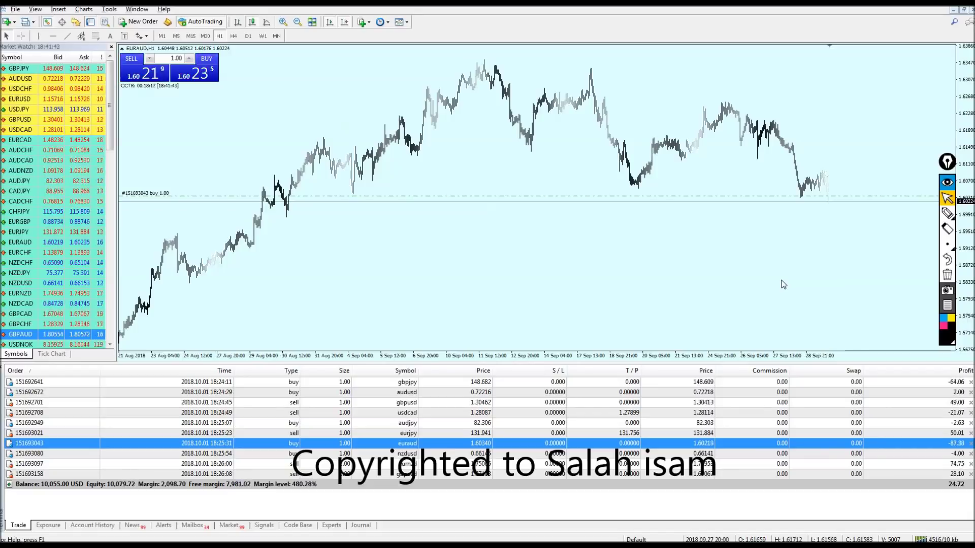
{"action": "key", "text": "plus"}
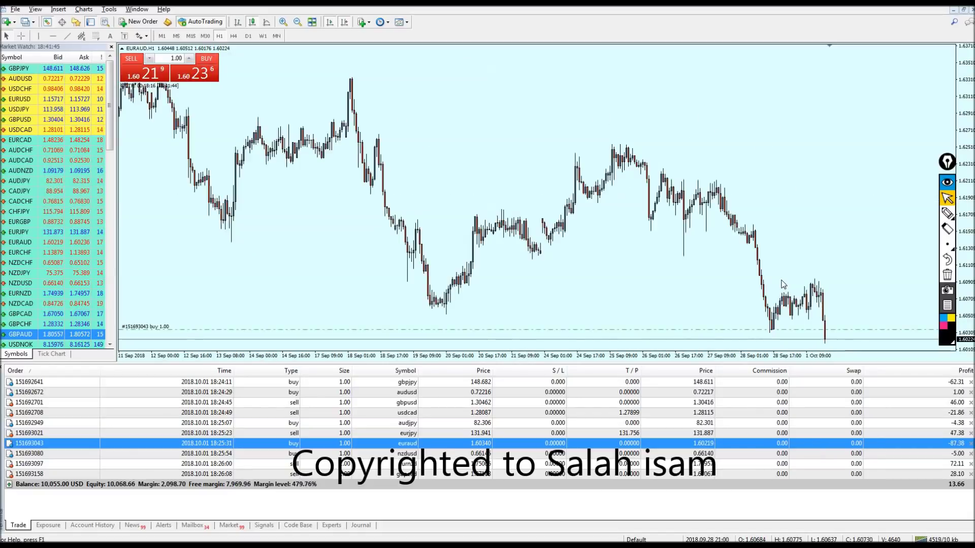
{"action": "key", "text": "plus"}
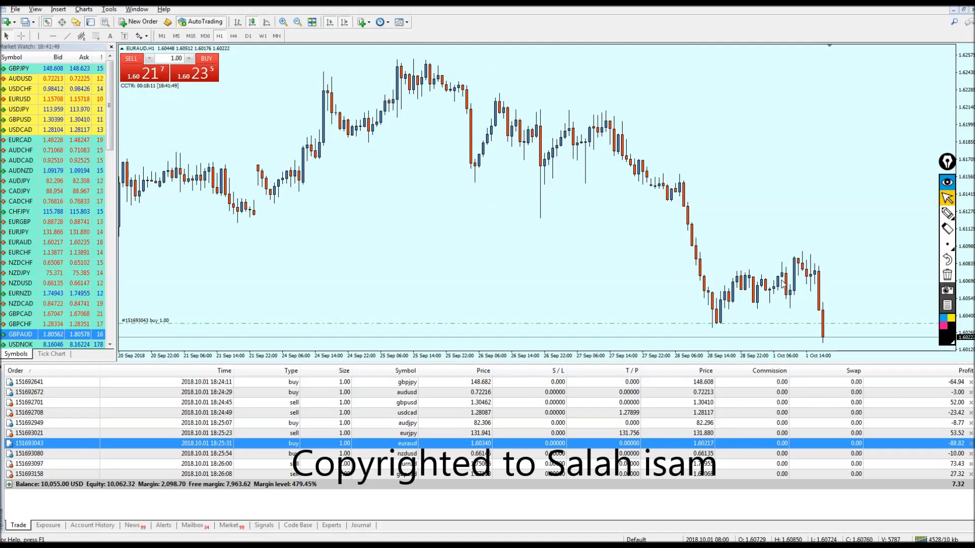
{"action": "key", "text": "minus"}
{"action": "key", "text": "minus"}
{"action": "key", "text": "plus"}
{"action": "left_click", "coordinate": [946, 213]}
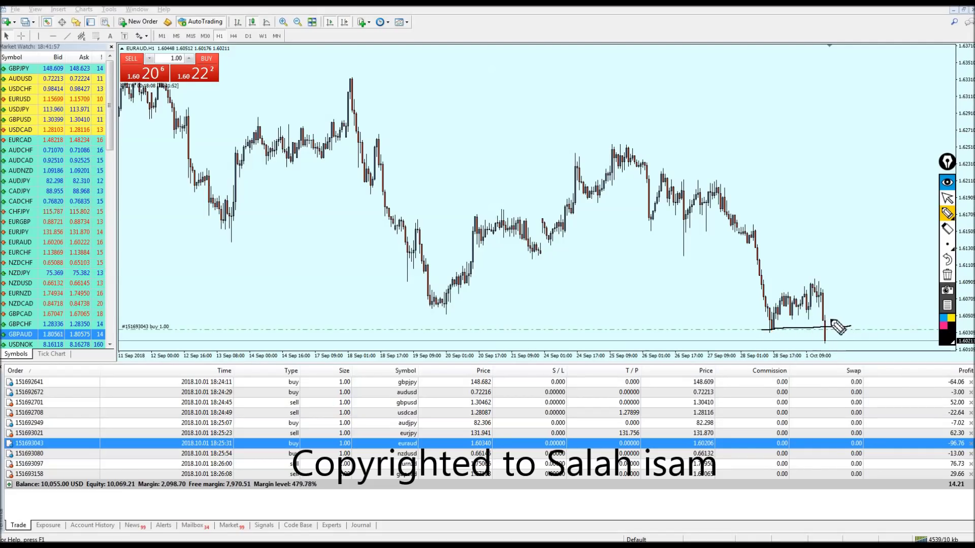
{"action": "left_click_drag", "start_coordinate": [815, 310], "coordinate": [840, 288]}
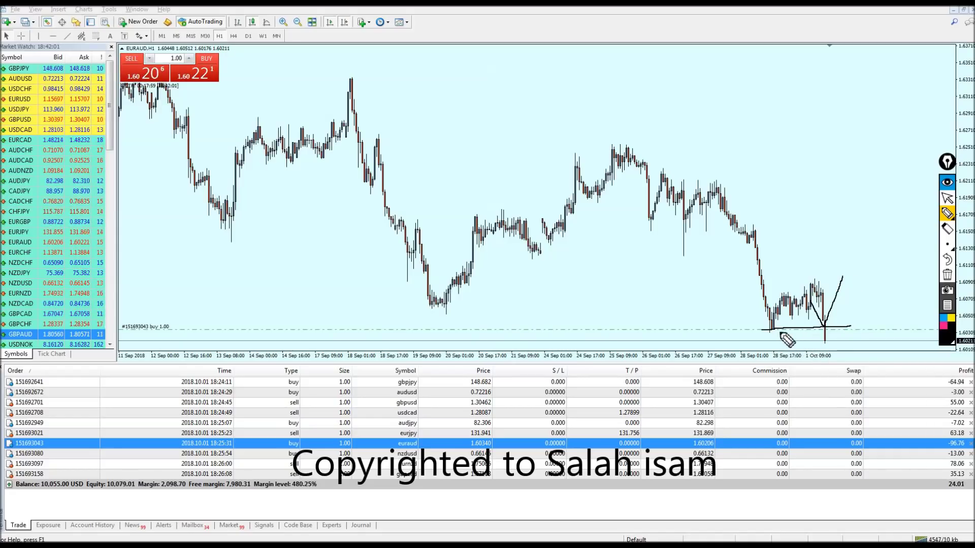
{"action": "left_click", "coordinate": [947, 275]}
{"action": "left_click", "coordinate": [947, 198]}
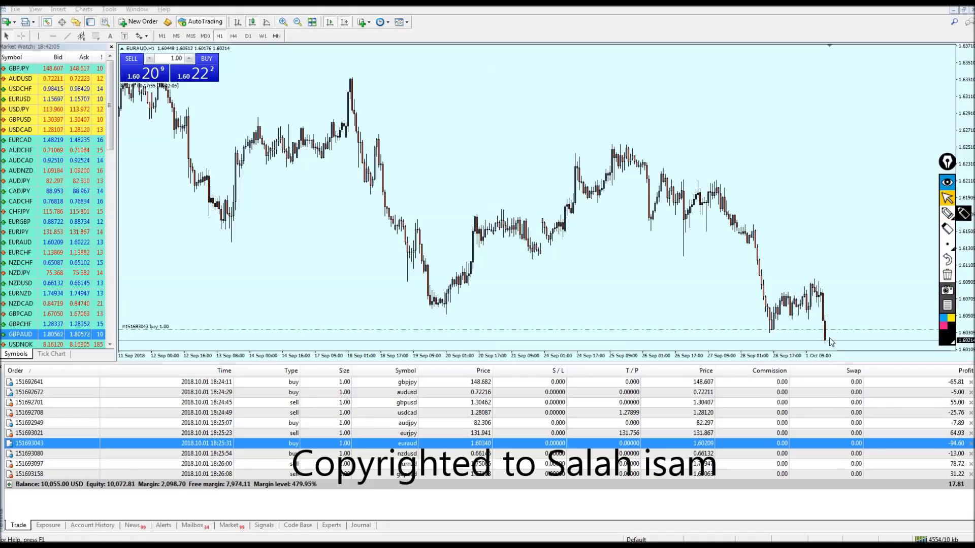
Step: Examine EURAUD's H1 drop below the 28 September low and close the EURAUD buy position
{"action": "key", "text": "minus"}
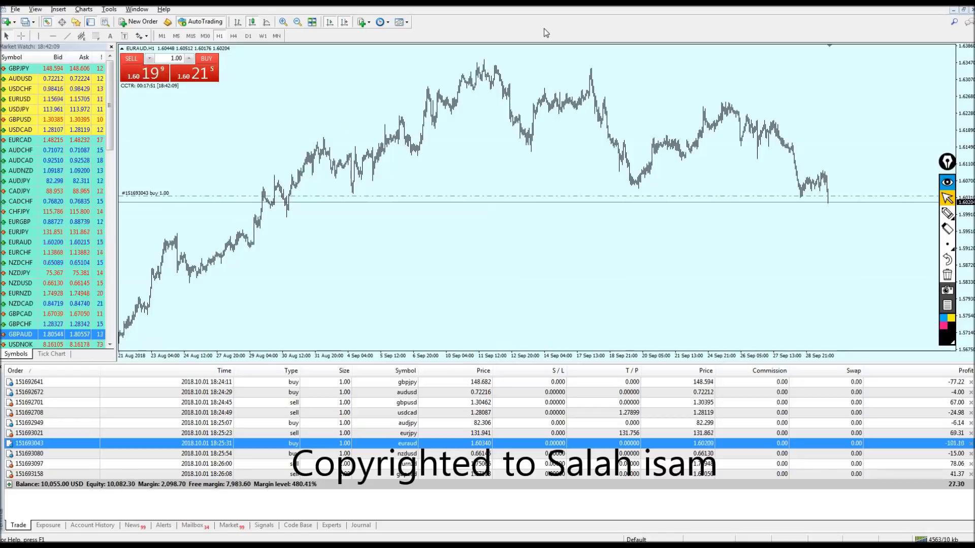
{"action": "key", "text": "plus"}
{"action": "key", "text": "plus"}
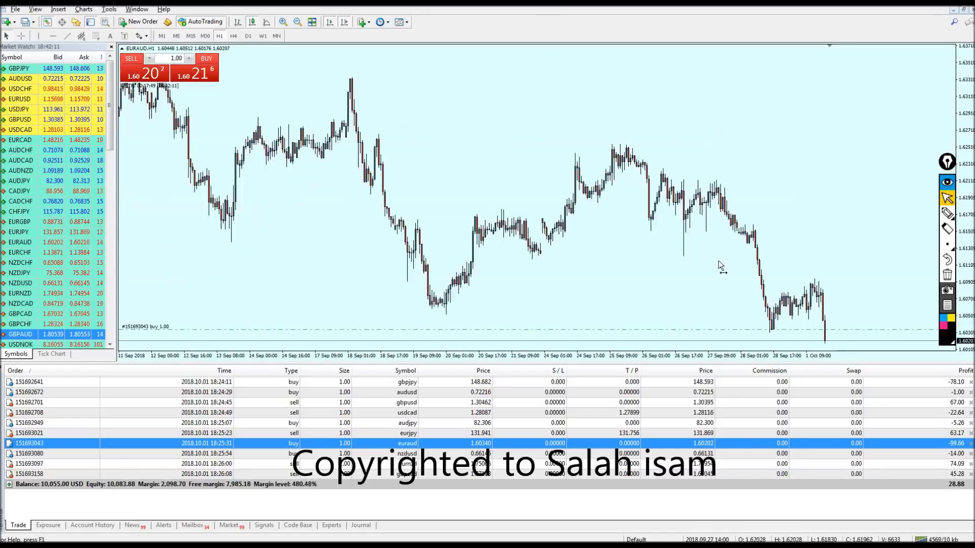
{"action": "key", "text": "alt+2"}
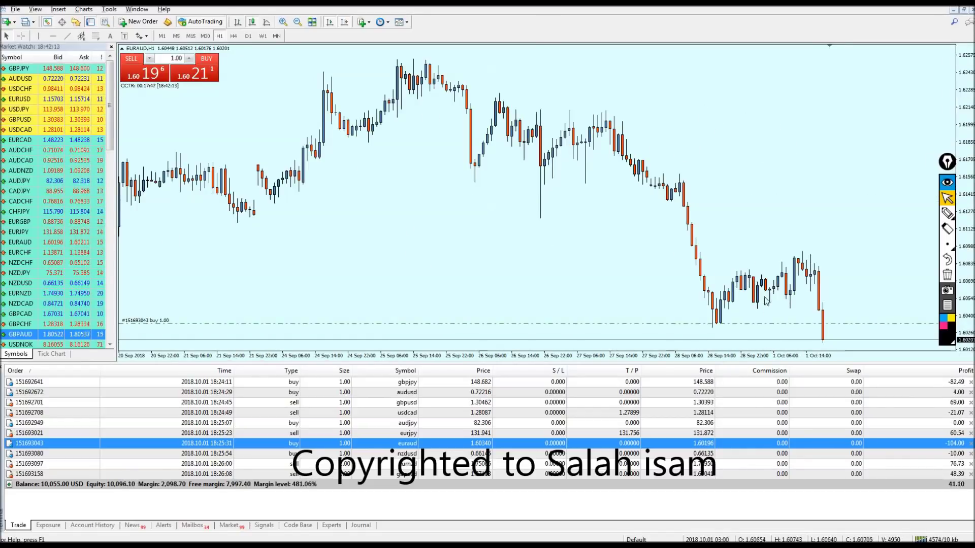
{"action": "middle_click", "coordinate": [823, 321]}
{"action": "left_click_drag", "start_coordinate": [822, 322], "coordinate": [826, 347]}
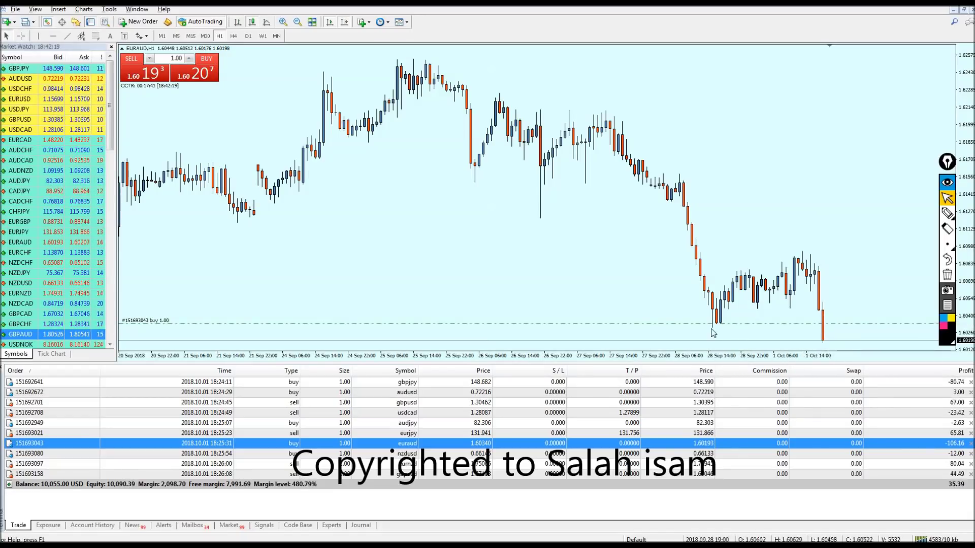
{"action": "key", "text": "minus"}
{"action": "key", "text": "minus"}
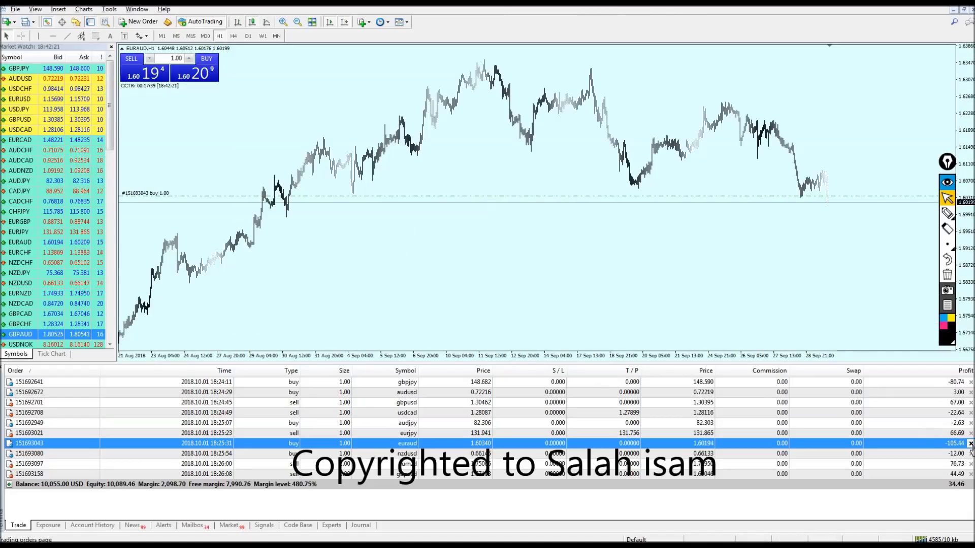
{"action": "left_click", "coordinate": [971, 445]}
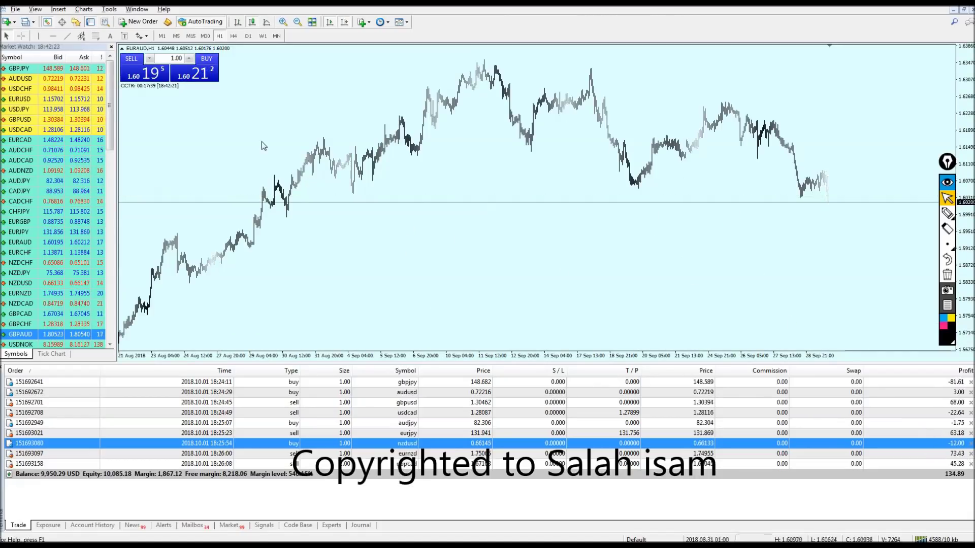
Step: Place a horizontal line at EURAUD's 30 August low, label its supports S1 and S2 with freehand arrows, and clear the freehand marks
{"action": "left_click", "coordinate": [53, 36]}
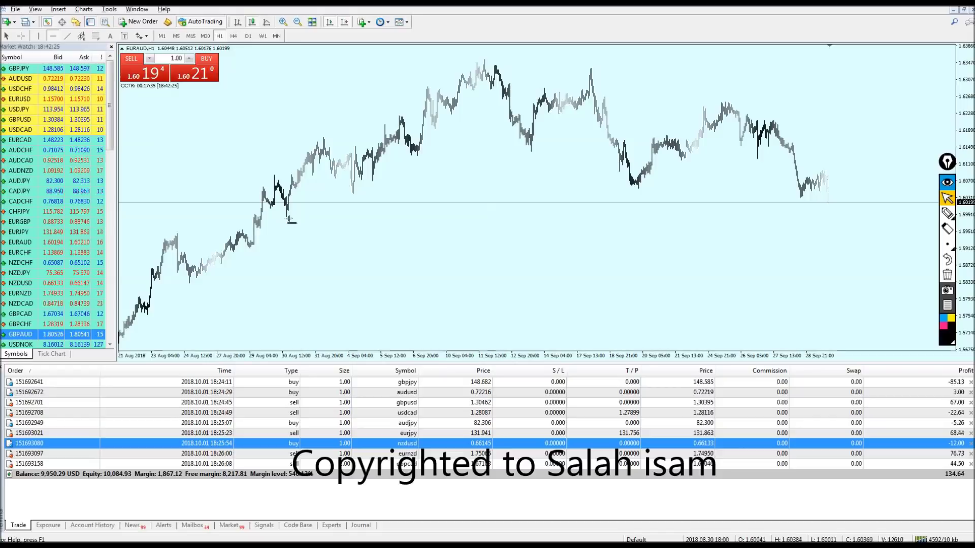
{"action": "left_click", "coordinate": [289, 218]}
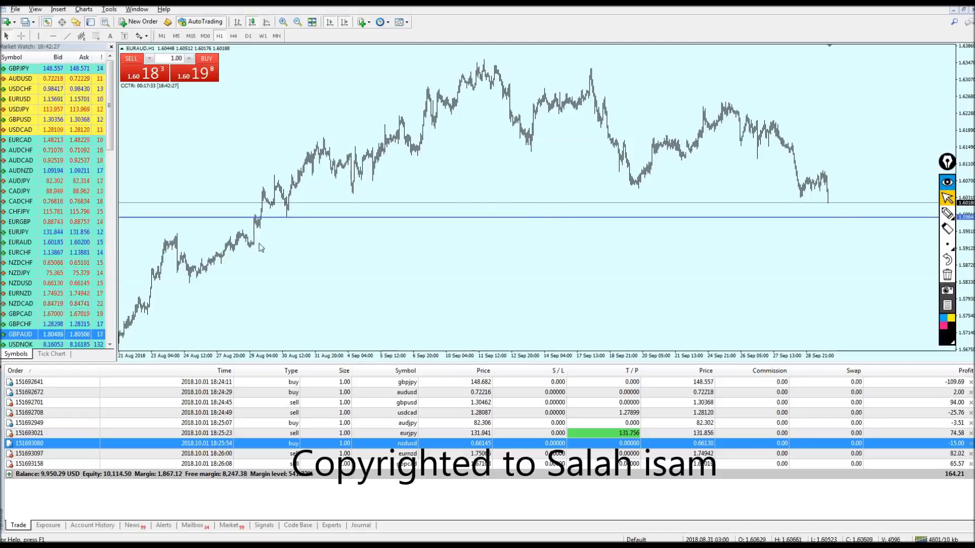
{"action": "left_click", "coordinate": [947, 213]}
{"action": "left_click_drag", "start_coordinate": [279, 267], "coordinate": [292, 226]}
{"action": "left_click_drag", "start_coordinate": [290, 273], "coordinate": [323, 296]}
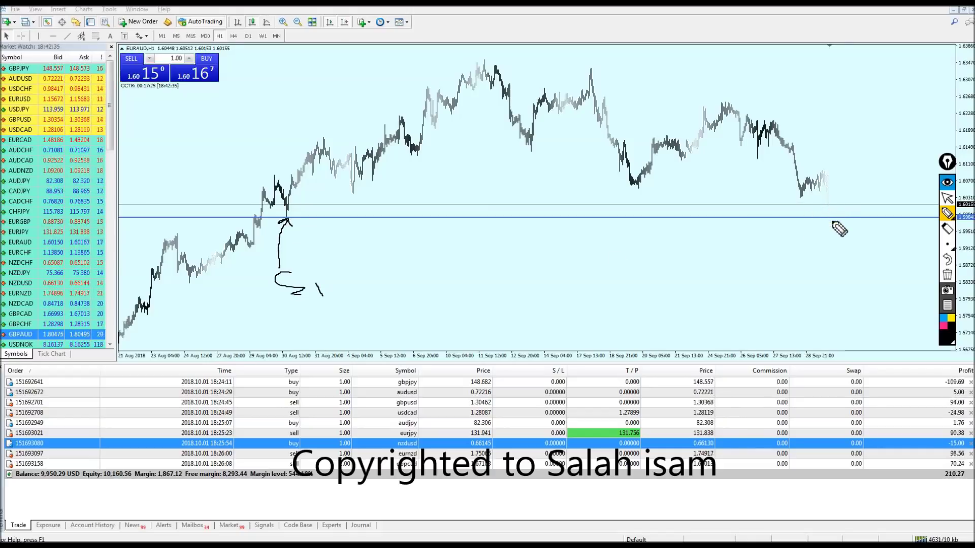
{"action": "left_click_drag", "start_coordinate": [832, 223], "coordinate": [839, 235]}
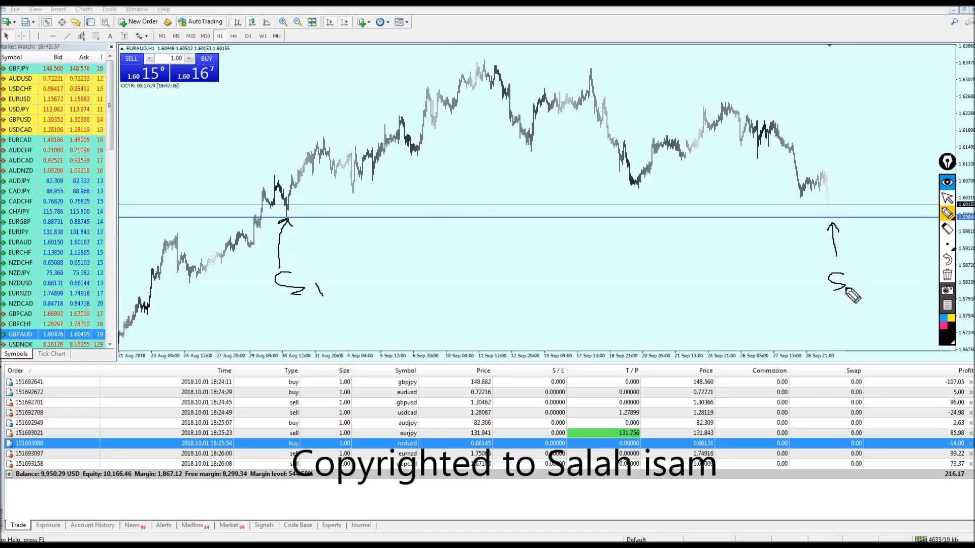
{"action": "left_click_drag", "start_coordinate": [855, 281], "coordinate": [866, 283]}
{"action": "left_click", "coordinate": [948, 198]}
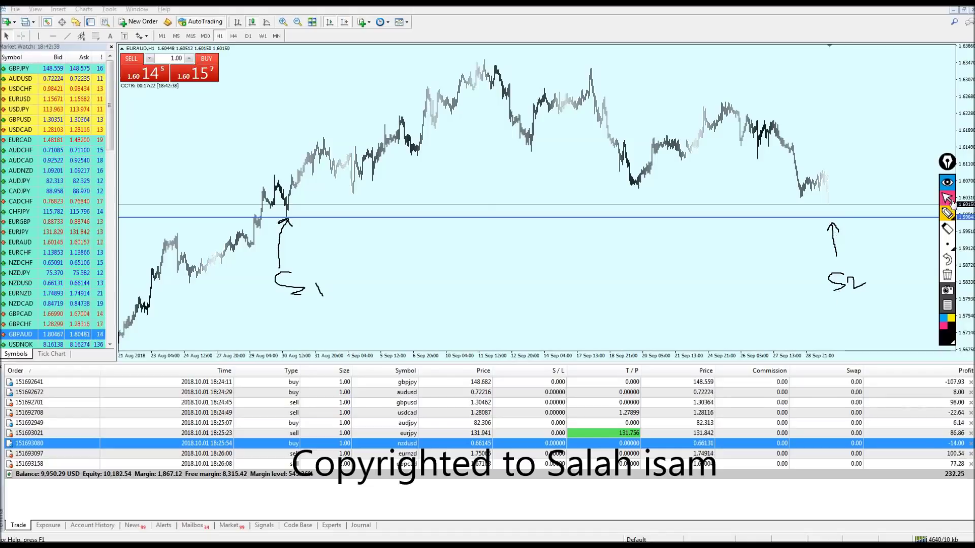
{"action": "left_click", "coordinate": [947, 274]}
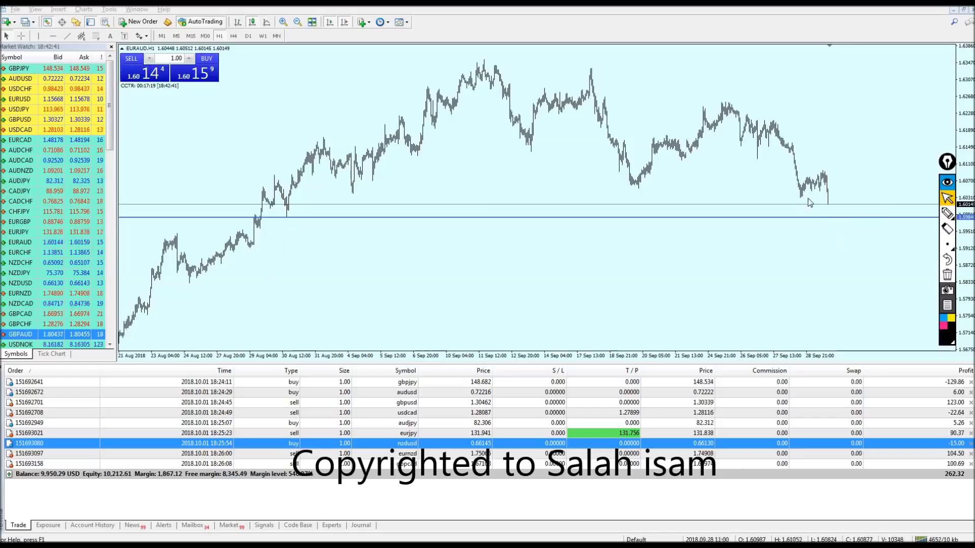
Step: Sketch the 28 September low and two downward arrows, clear the marks, and sell 1.00 lot of EURAUD at market
{"action": "left_click", "coordinate": [947, 213]}
{"action": "left_click_drag", "start_coordinate": [800, 195], "coordinate": [839, 195]}
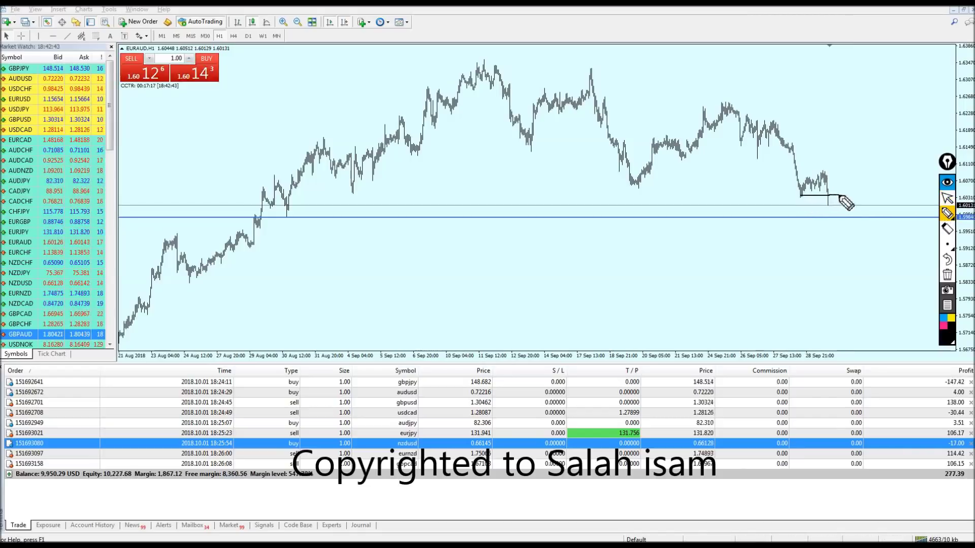
{"action": "left_click_drag", "start_coordinate": [744, 94], "coordinate": [853, 168]}
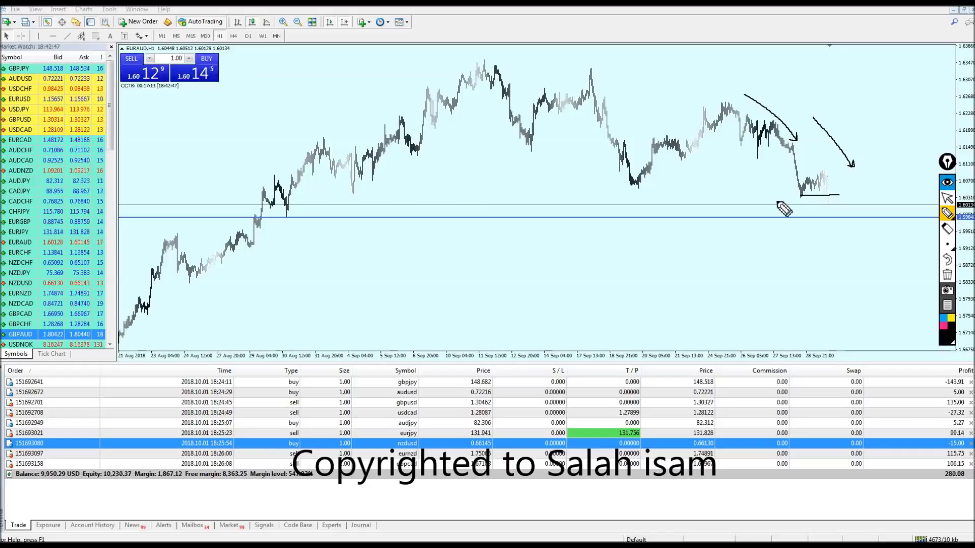
{"action": "left_click", "coordinate": [947, 198]}
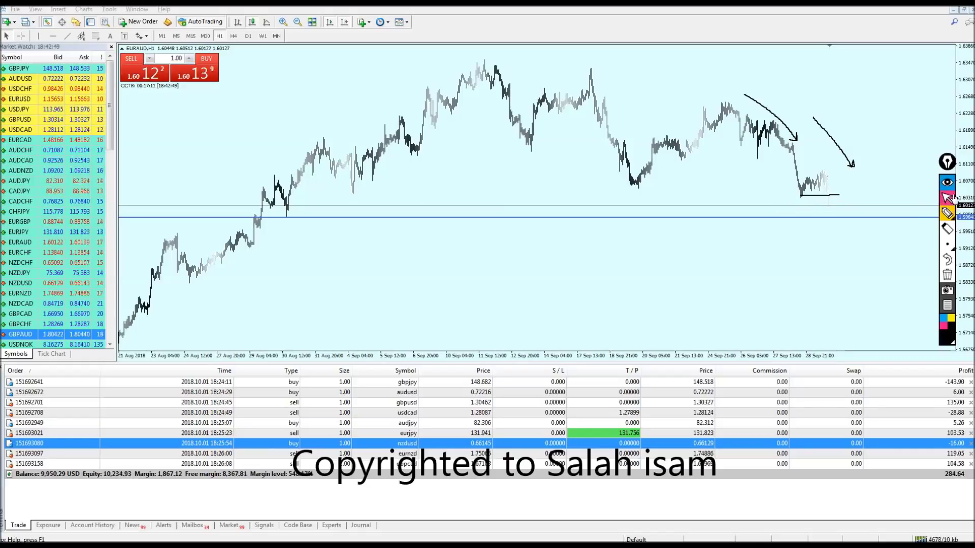
{"action": "left_click", "coordinate": [948, 275]}
{"action": "left_click", "coordinate": [143, 72]}
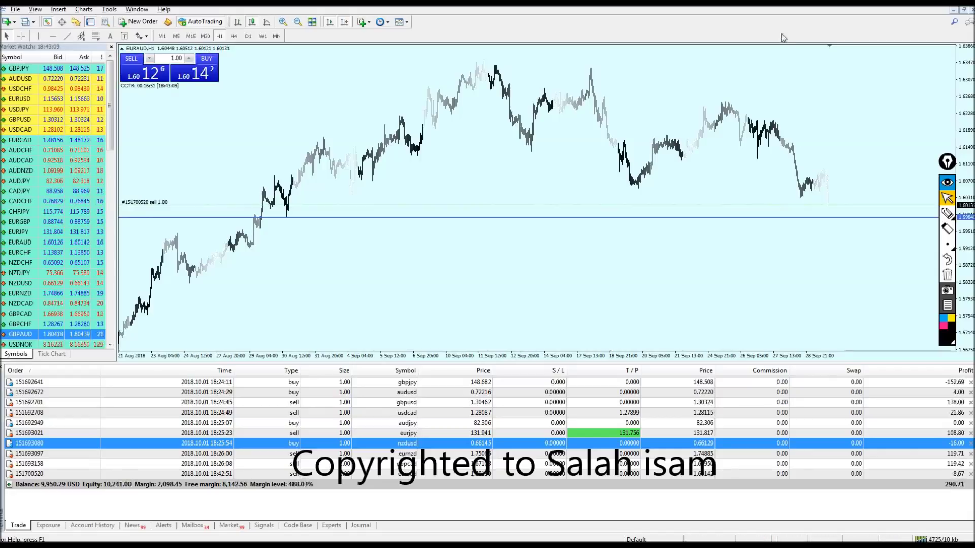
Step: Draw a trendline from EURAUD's 30 August low past its 28 September low, mark the break freehand, and clear the mark
{"action": "left_click", "coordinate": [953, 213]}
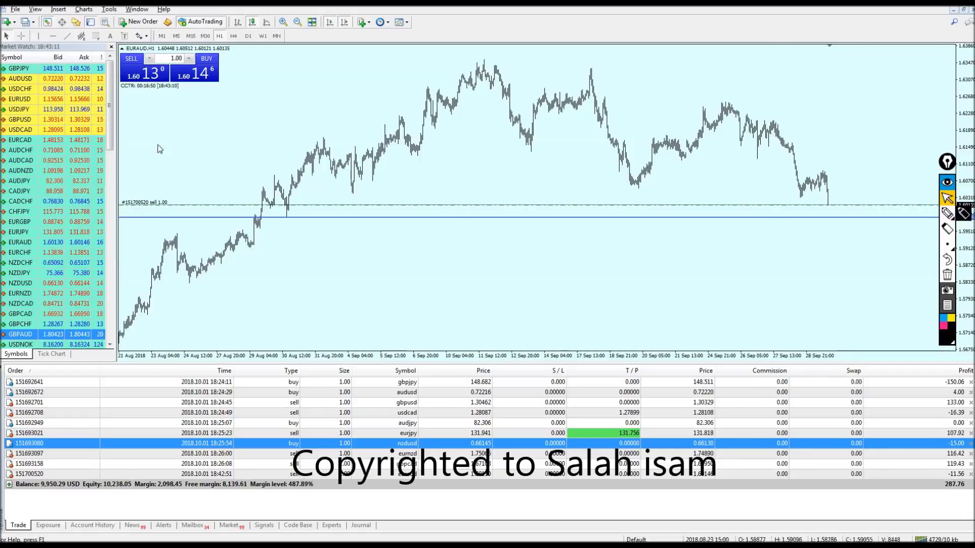
{"action": "left_click", "coordinate": [69, 36]}
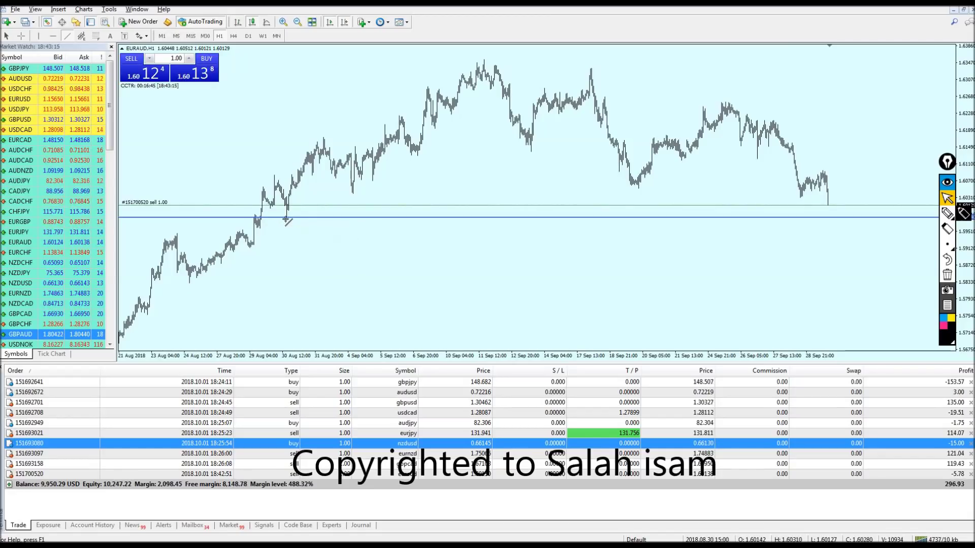
{"action": "mouse_move", "coordinate": [293, 219]}
{"action": "left_mouse_down"}
{"action": "mouse_move", "coordinate": [755, 187]}
{"action": "mouse_move", "coordinate": [905, 191]}
{"action": "left_mouse_up"}
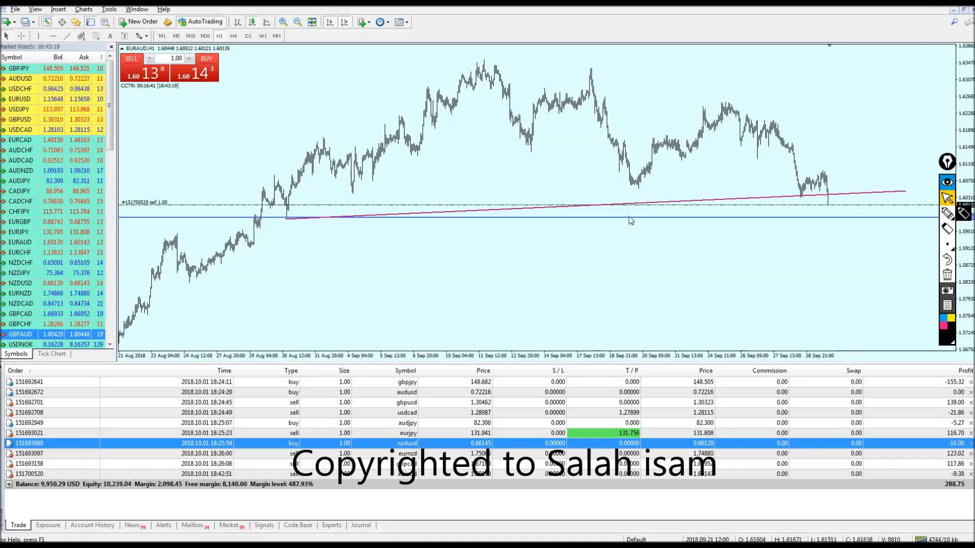
{"action": "left_click", "coordinate": [947, 213]}
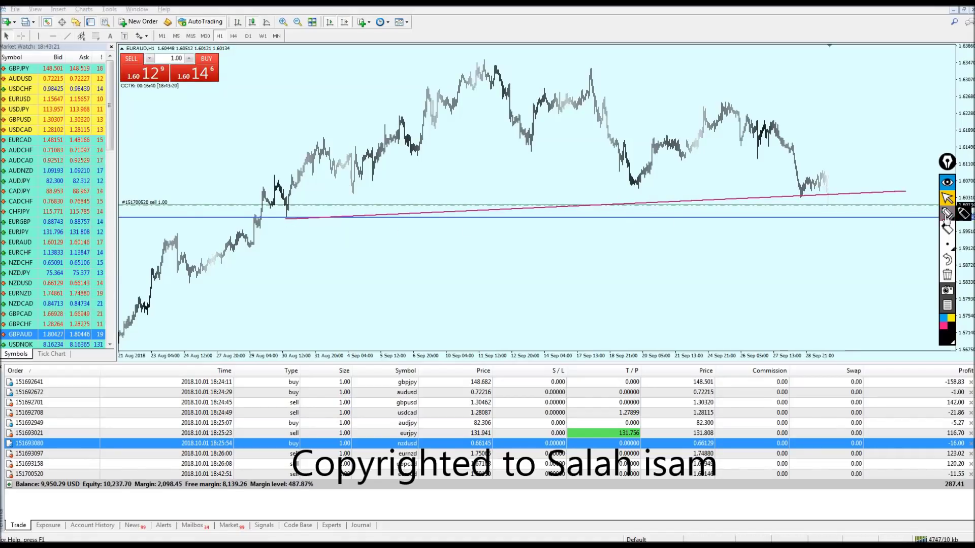
{"action": "left_click_drag", "start_coordinate": [827, 187], "coordinate": [818, 193]}
{"action": "left_click", "coordinate": [947, 198]}
{"action": "left_click", "coordinate": [947, 275]}
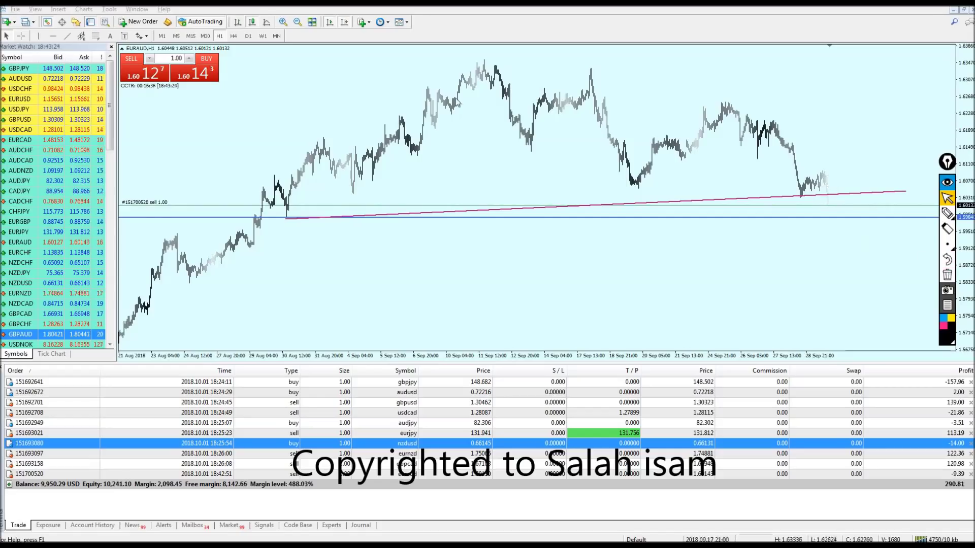
Step: Place a horizontal line at EURAUD's 28 September low, sketch the drop towards the 30 August low and its trendline, and clear the sketches
{"action": "left_click", "coordinate": [53, 36]}
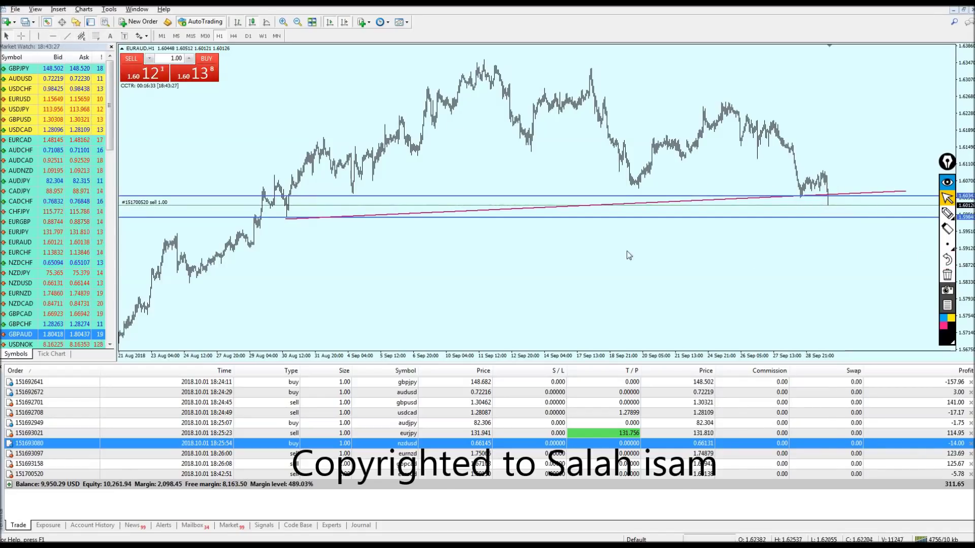
{"action": "left_click", "coordinate": [947, 213]}
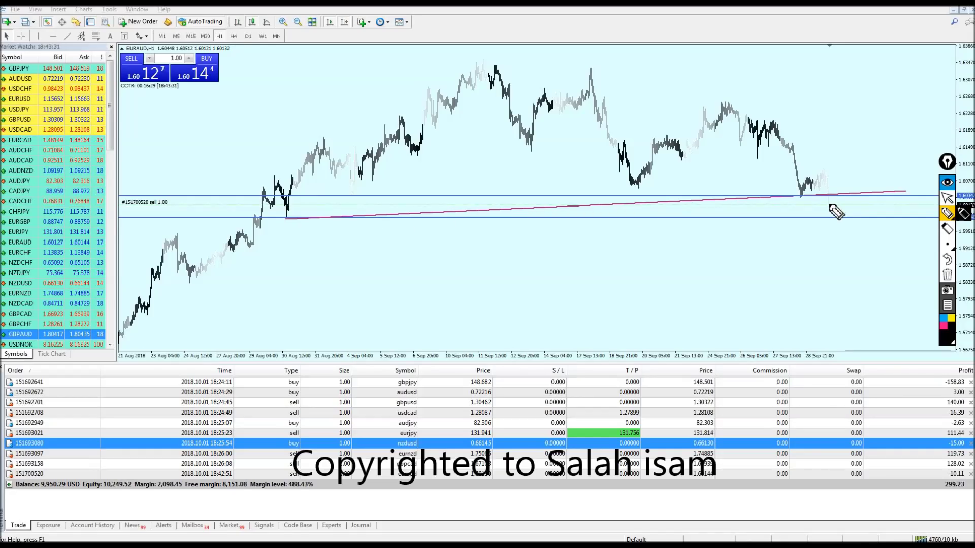
{"action": "left_click_drag", "start_coordinate": [830, 207], "coordinate": [829, 216]}
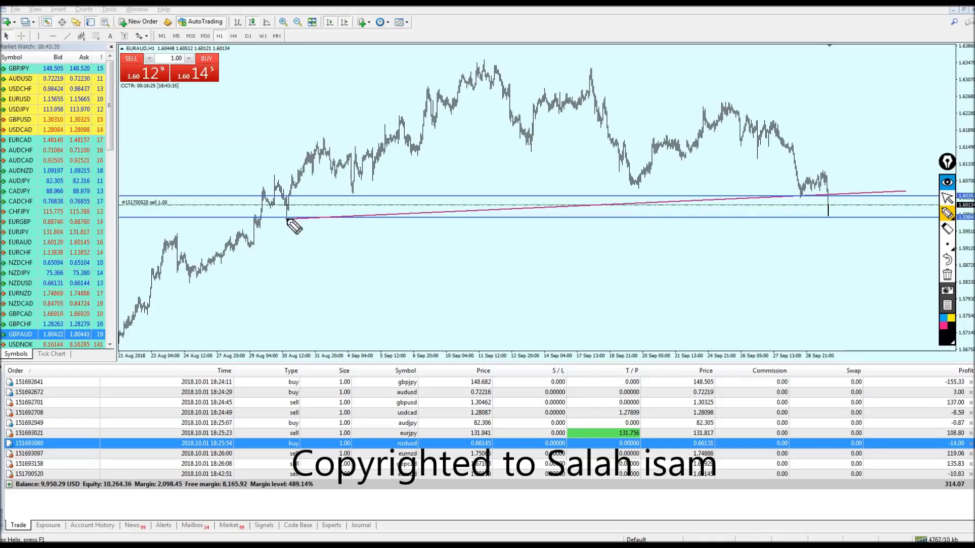
{"action": "left_click_drag", "start_coordinate": [288, 219], "coordinate": [446, 211]}
{"action": "left_click_drag", "start_coordinate": [295, 266], "coordinate": [291, 228]}
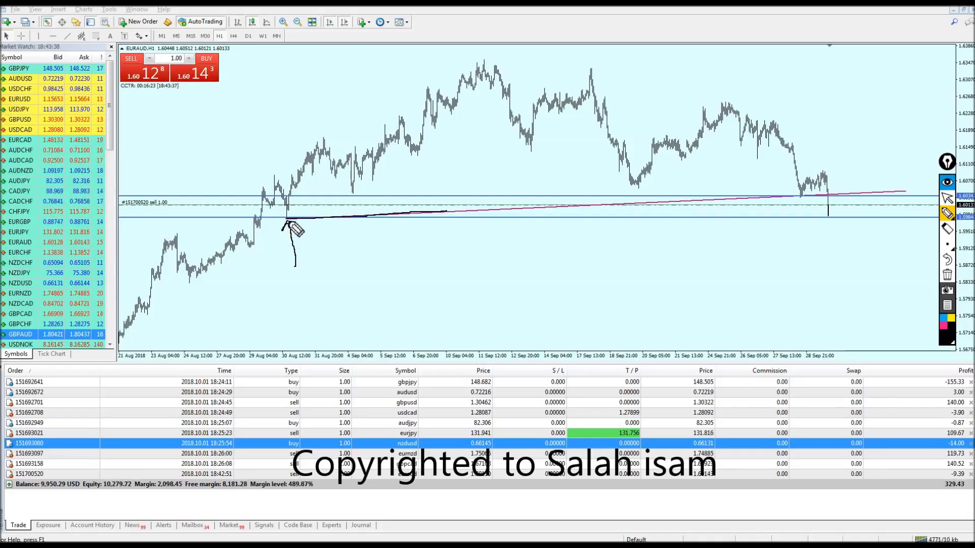
{"action": "left_click", "coordinate": [948, 198]}
{"action": "left_click", "coordinate": [948, 274]}
Step: Set the EURAUD sell position's take profit just above the 30 August low line, underline the 28 September low freehand, and clear the mark
{"action": "left_click_drag", "start_coordinate": [829, 204], "coordinate": [831, 214]}
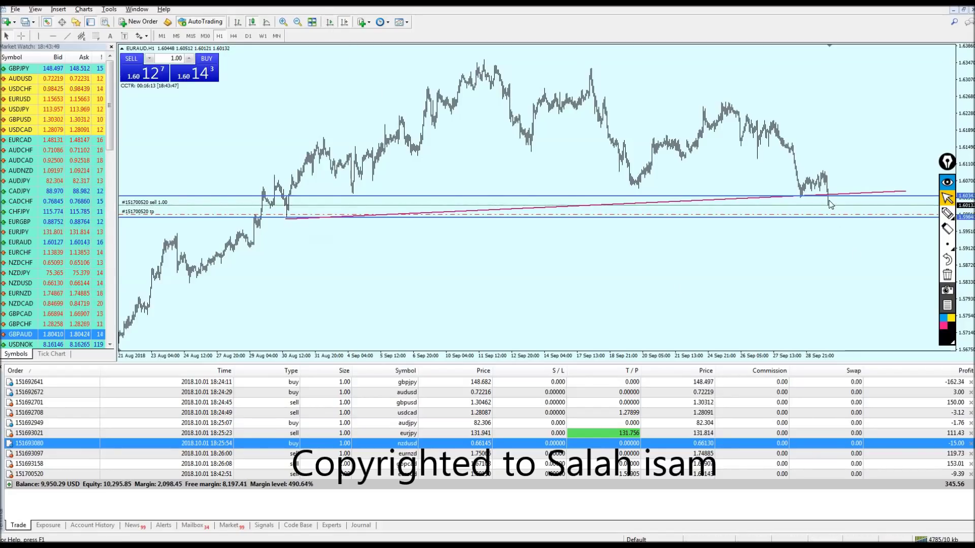
{"action": "left_click", "coordinate": [947, 213]}
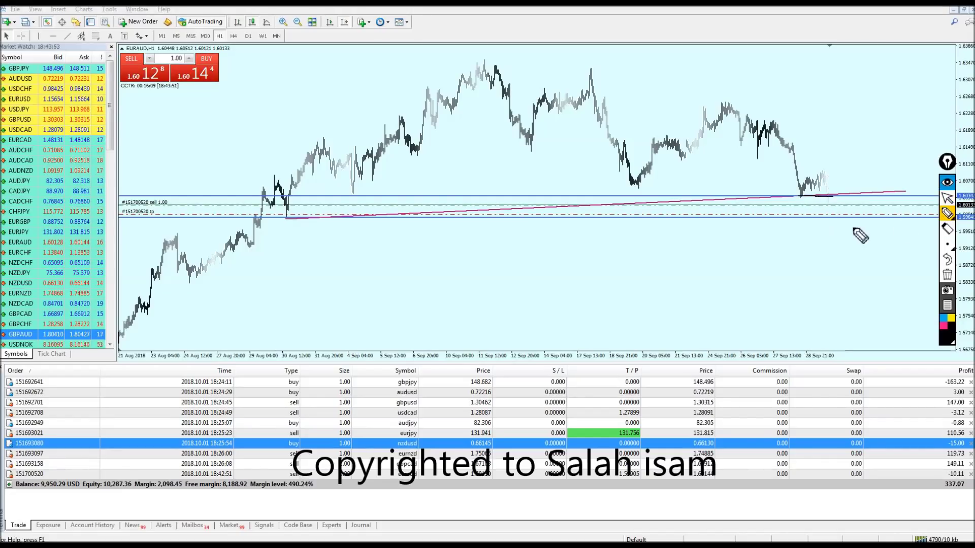
{"action": "left_click", "coordinate": [947, 274]}
{"action": "left_click", "coordinate": [947, 198]}
Step: Adjust the trendline's start onto the 30 August low and delete the horizontal line at that low
{"action": "key", "text": "plus"}
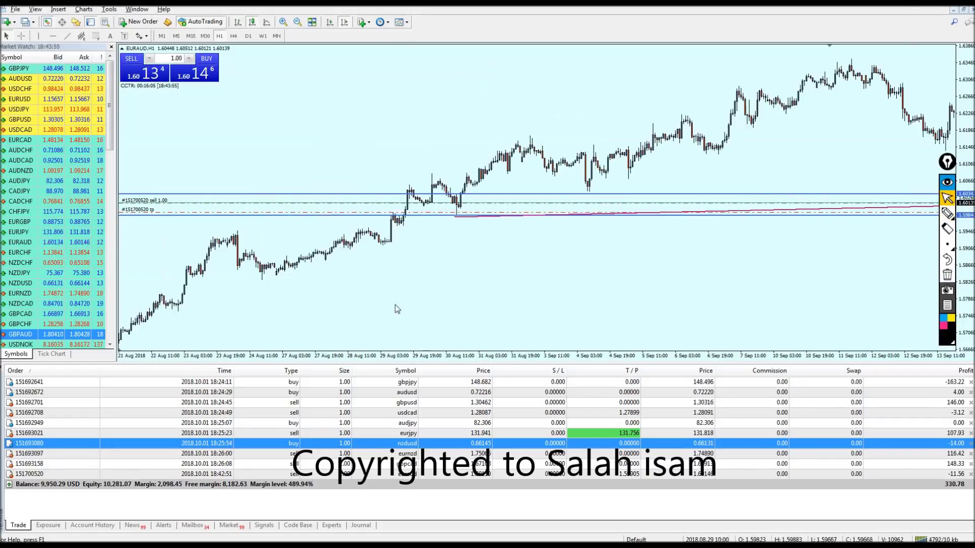
{"action": "mouse_move", "coordinate": [456, 218]}
{"action": "left_mouse_down"}
{"action": "mouse_move", "coordinate": [461, 233]}
{"action": "mouse_move", "coordinate": [458, 219]}
{"action": "left_mouse_up"}
{"action": "key", "text": "Delete"}
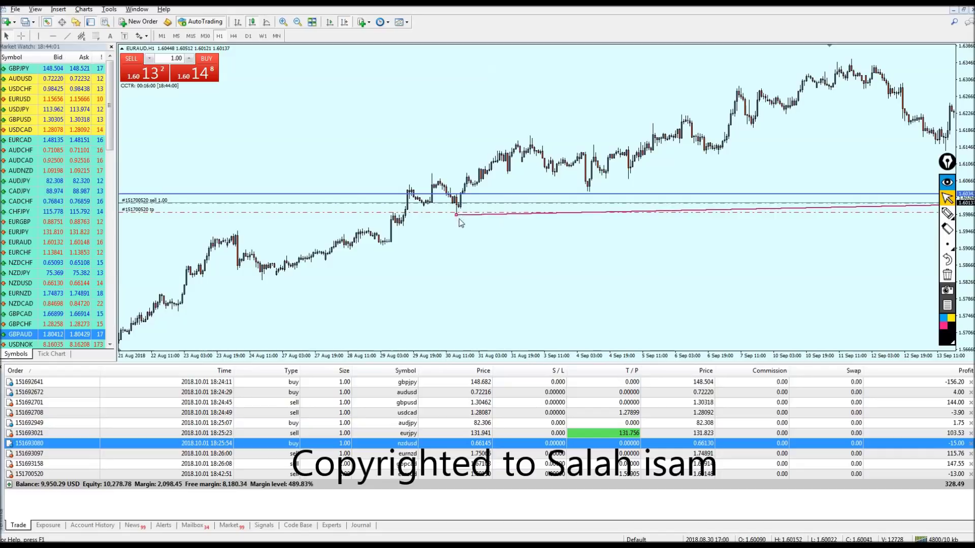
Step: Circle EURAUD's 28 September low freehand, trace the rebound and the drop through the trendline, and clear the marks
{"action": "left_click_drag", "start_coordinate": [739, 255], "coordinate": [388, 213]}
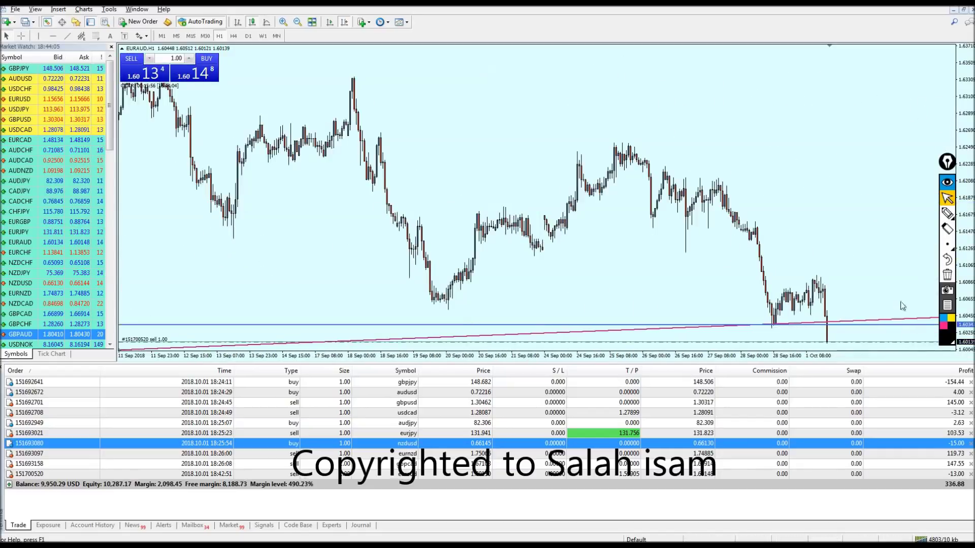
{"action": "scroll", "coordinate": [799, 305], "scroll_direction": "up", "scroll_amount": 15}
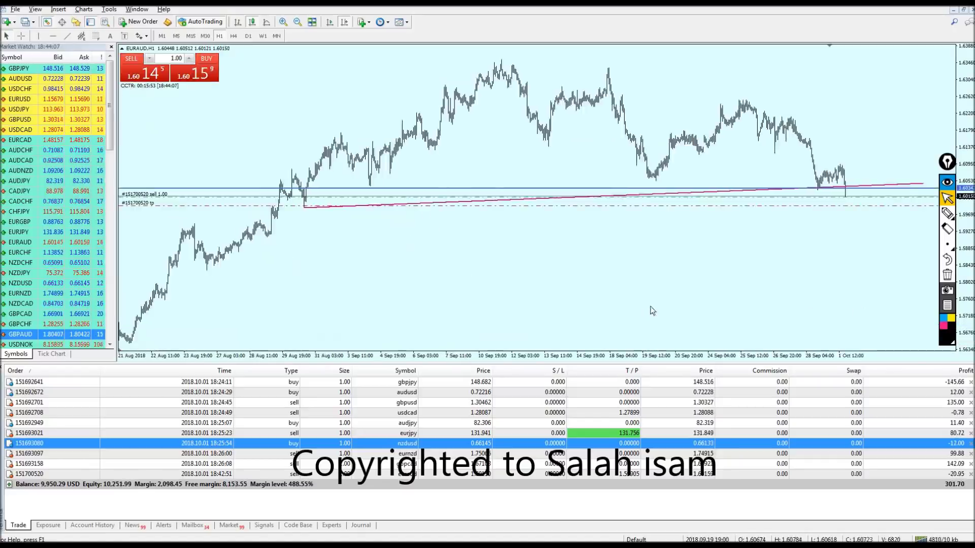
{"action": "scroll", "coordinate": [838, 217], "scroll_direction": "down", "scroll_amount": 15}
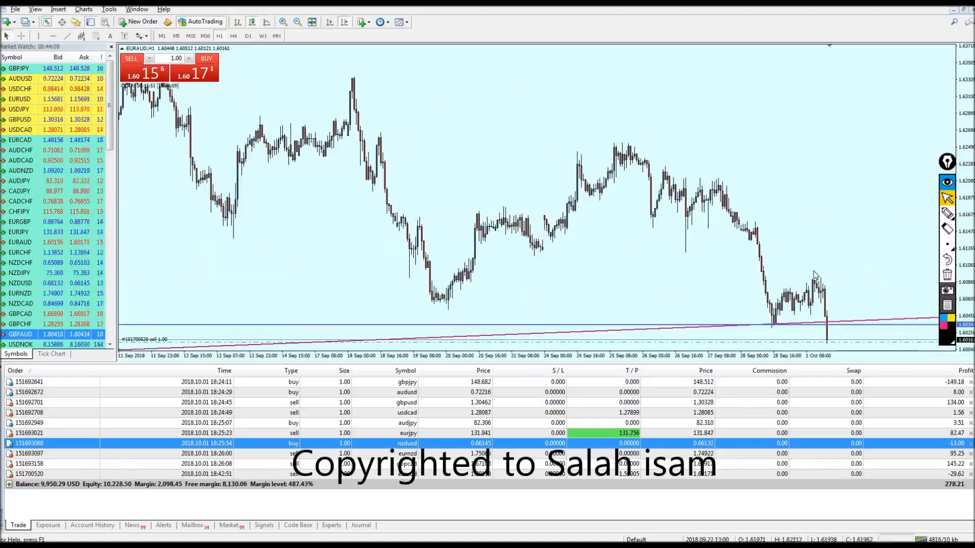
{"action": "left_click", "coordinate": [948, 228]}
{"action": "left_click_drag", "start_coordinate": [767, 328], "coordinate": [839, 319]}
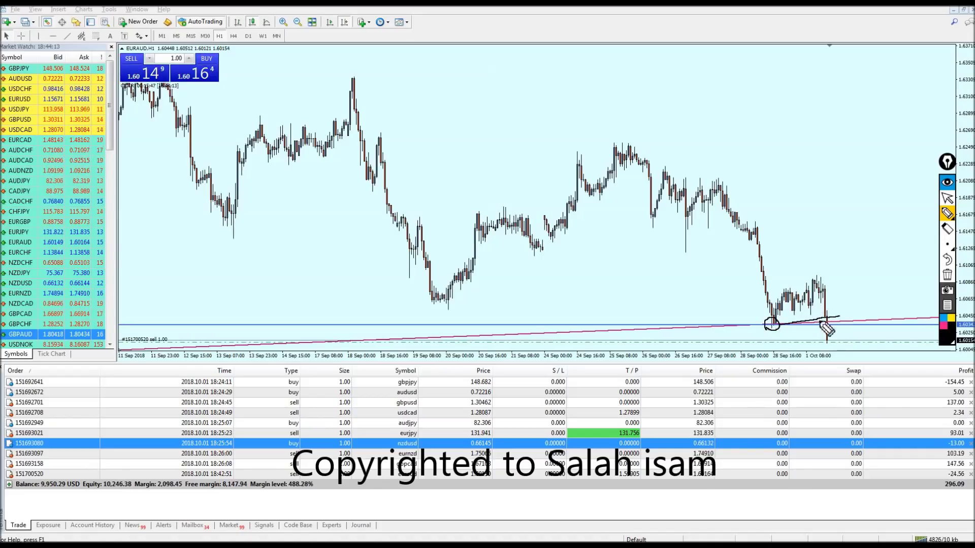
{"action": "left_click_drag", "start_coordinate": [747, 293], "coordinate": [830, 337]}
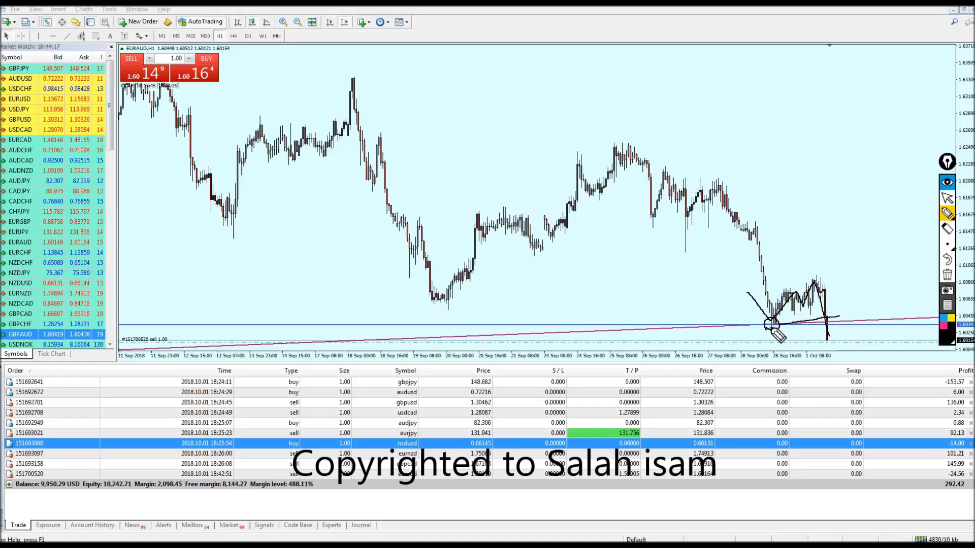
{"action": "left_click", "coordinate": [947, 198]}
{"action": "left_click", "coordinate": [947, 274]}
Step: Move EURAUD's horizontal line from the 28 September low down to the 30 August low
{"action": "key", "text": "minus"}
{"action": "left_click_drag", "start_coordinate": [653, 290], "coordinate": [739, 269]}
{"action": "left_click_drag", "start_coordinate": [469, 226], "coordinate": [414, 229]}
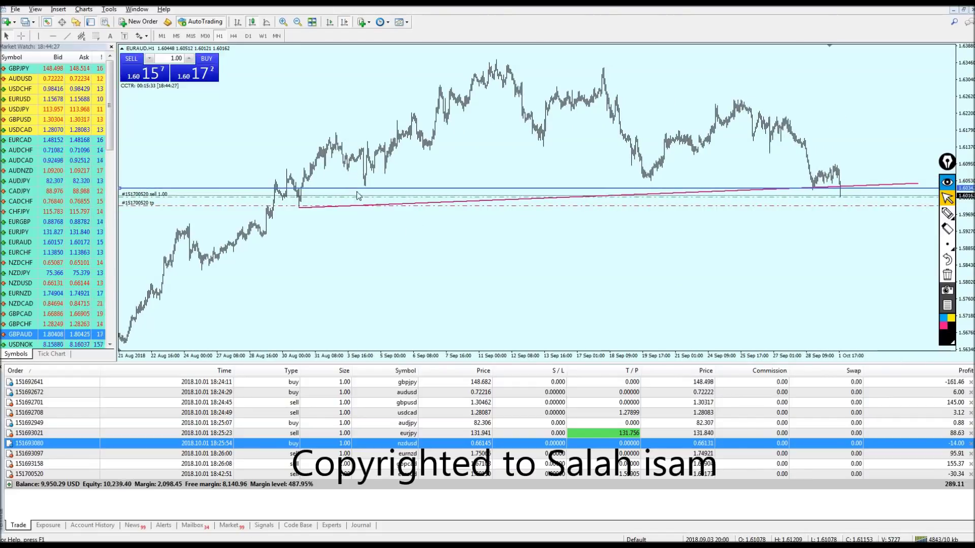
{"action": "left_click_drag", "start_coordinate": [282, 189], "coordinate": [300, 212]}
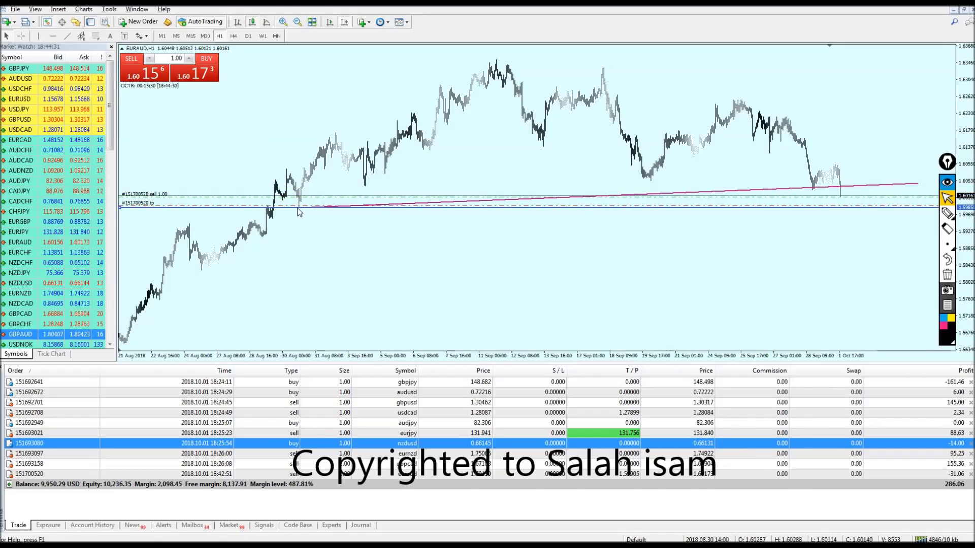
Step: Draw a freehand arrow at EURAUD's 30 August low, trace the trendline and the drop through it, and clear the marks
{"action": "left_click", "coordinate": [947, 214]}
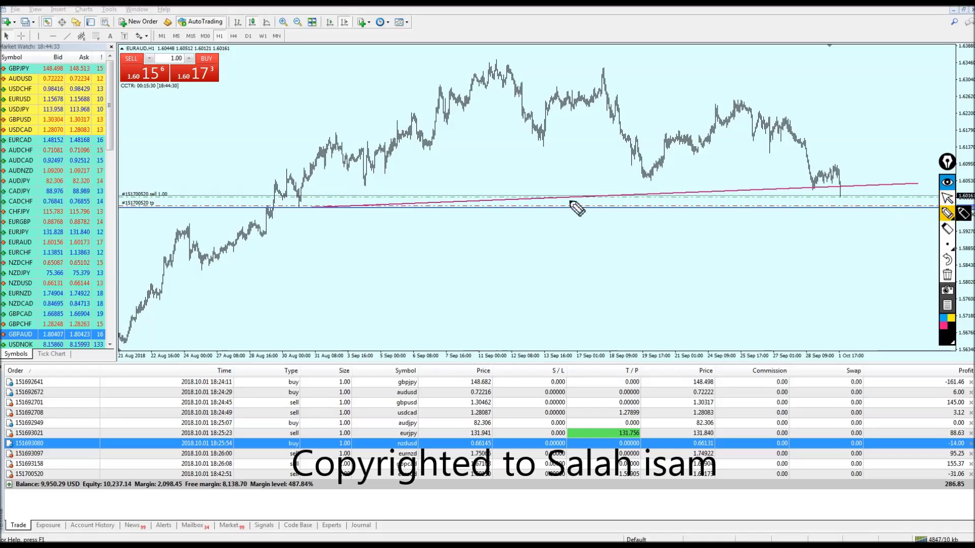
{"action": "left_click_drag", "start_coordinate": [309, 251], "coordinate": [299, 210]}
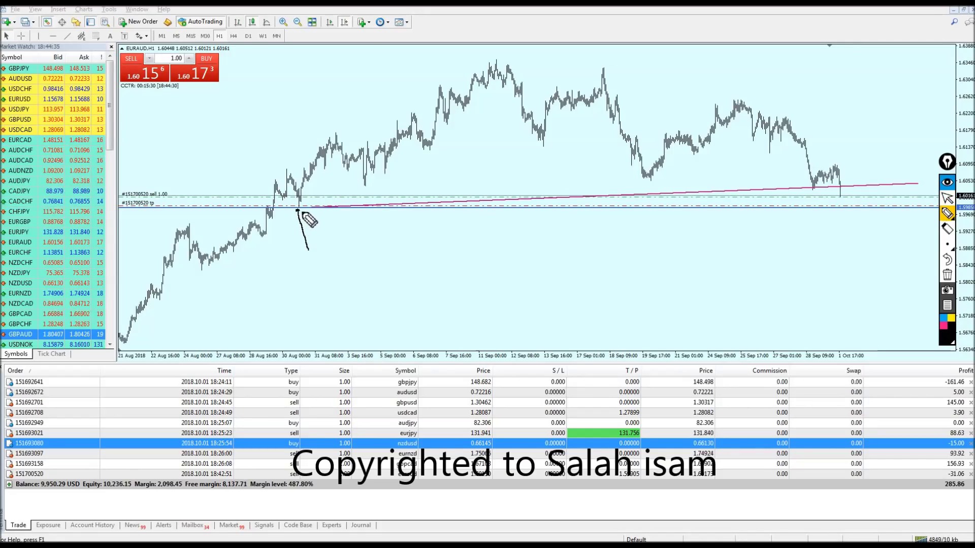
{"action": "mouse_move", "coordinate": [301, 208]}
{"action": "left_mouse_down"}
{"action": "mouse_move", "coordinate": [798, 194]}
{"action": "mouse_move", "coordinate": [845, 202]}
{"action": "left_mouse_up"}
{"action": "left_click", "coordinate": [947, 198]}
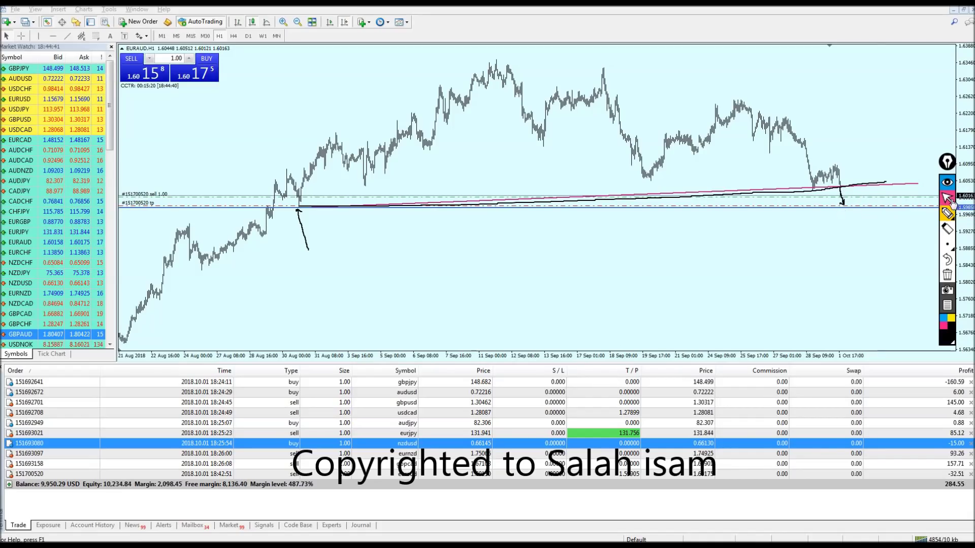
{"action": "left_click", "coordinate": [947, 275]}
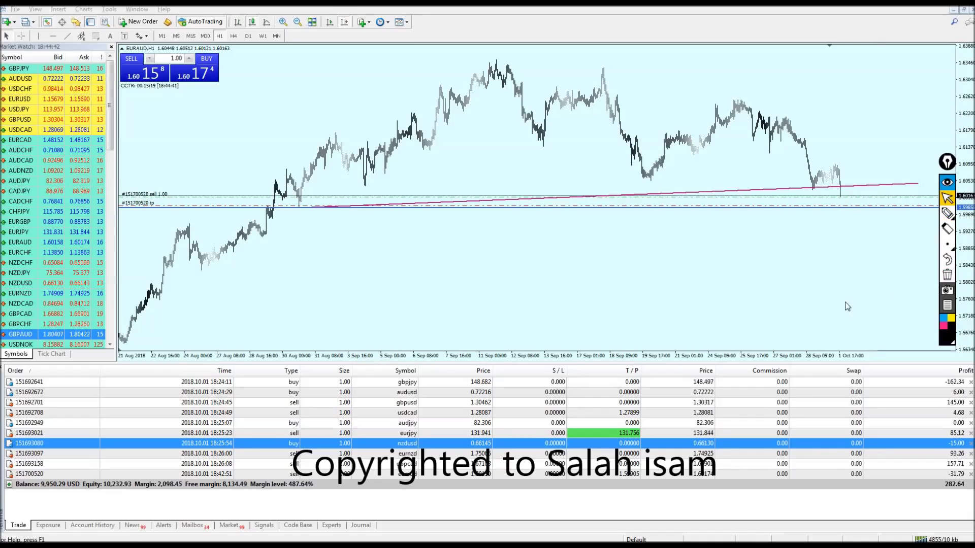
Step: Draw GBPJPY's rising trendline from the 28 September low under the 1 October low, and place a horizontal line near the 1 October low
{"action": "left_click", "coordinate": [924, 383]}
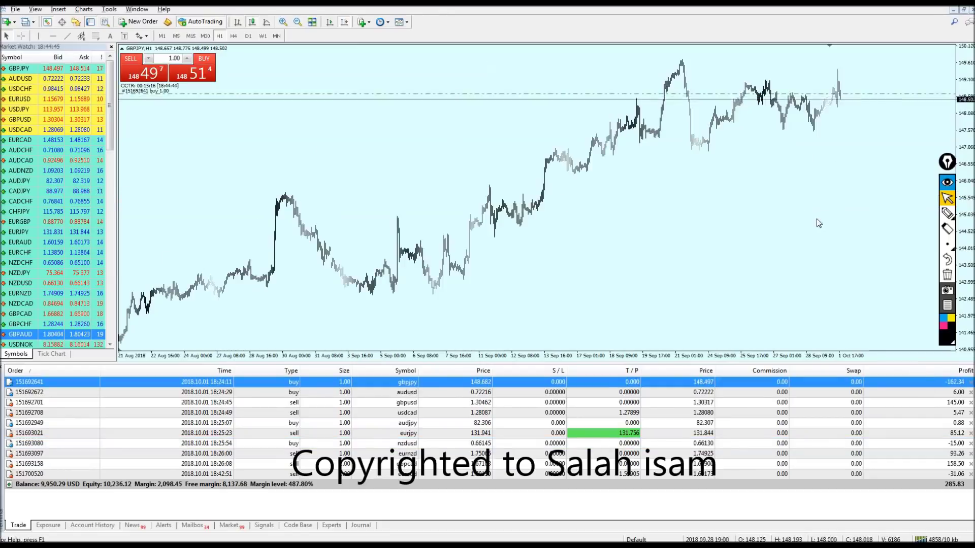
{"action": "key", "text": "plus"}
{"action": "key", "text": "plus"}
{"action": "left_click", "coordinate": [329, 22]}
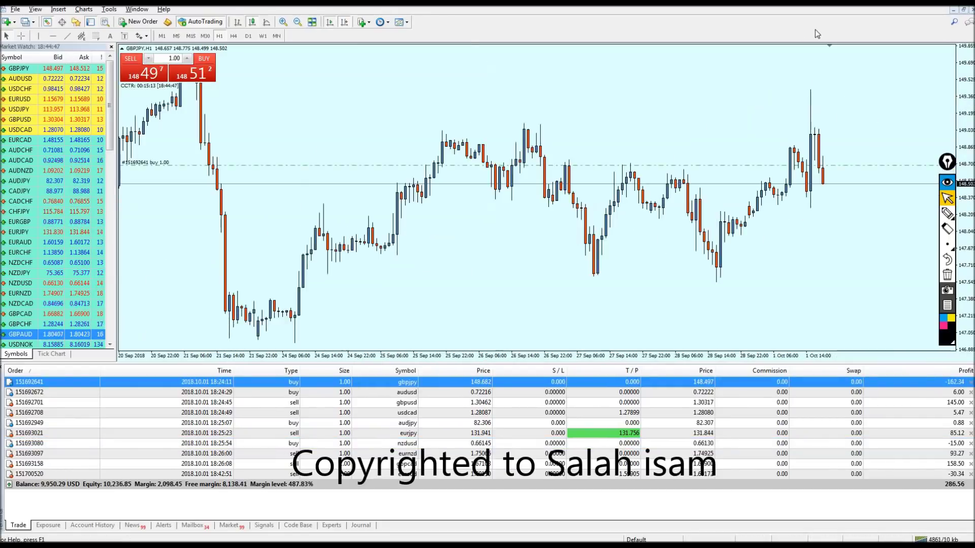
{"action": "key", "text": "minus"}
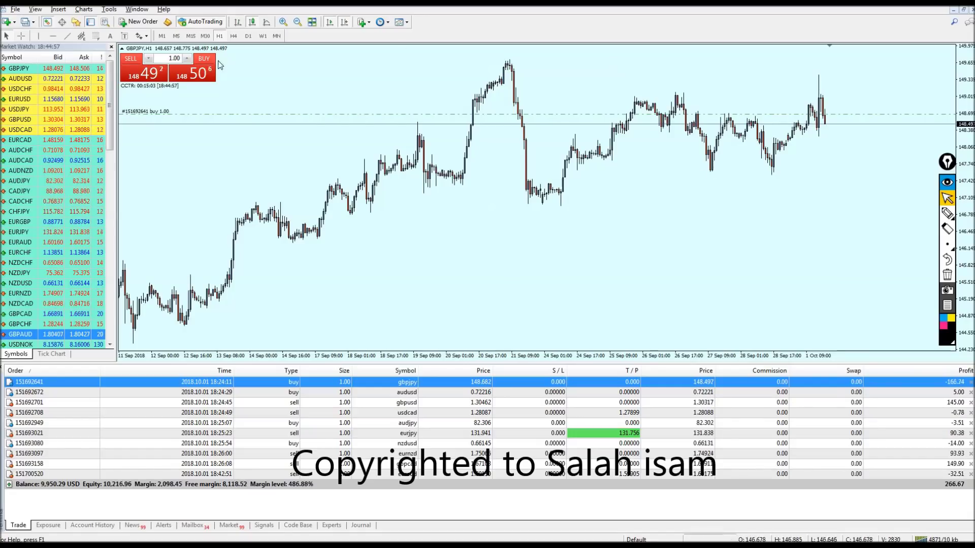
{"action": "left_click", "coordinate": [67, 36]}
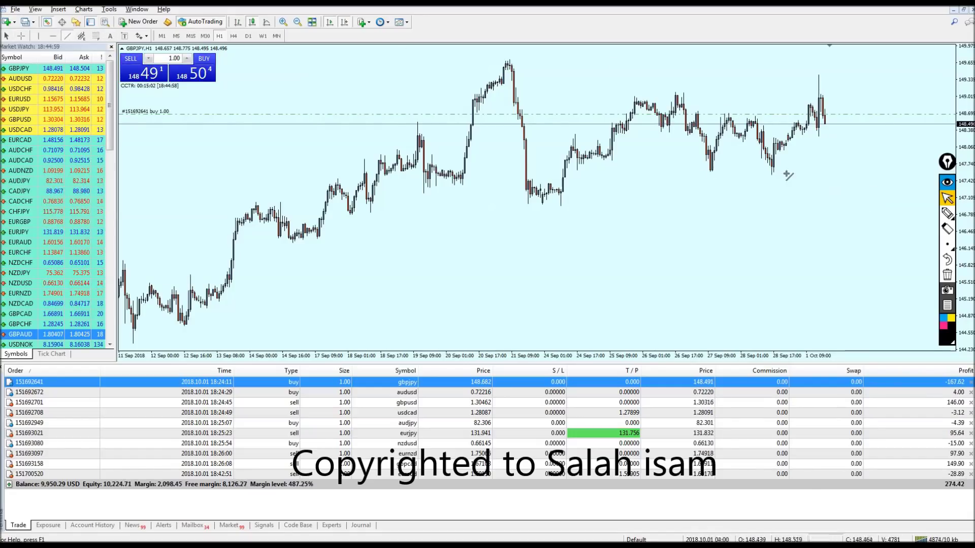
{"action": "left_click_drag", "start_coordinate": [777, 174], "coordinate": [880, 81]}
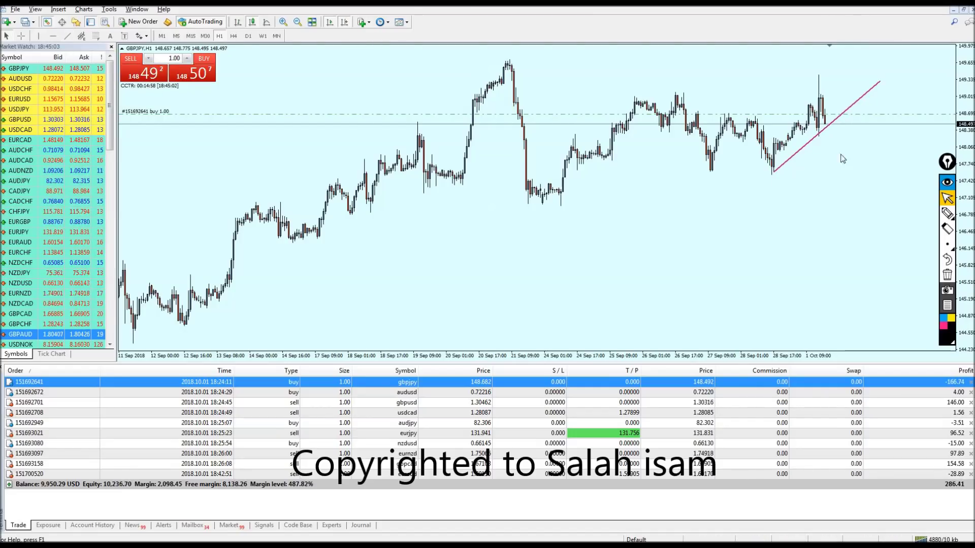
{"action": "left_click", "coordinate": [52, 36]}
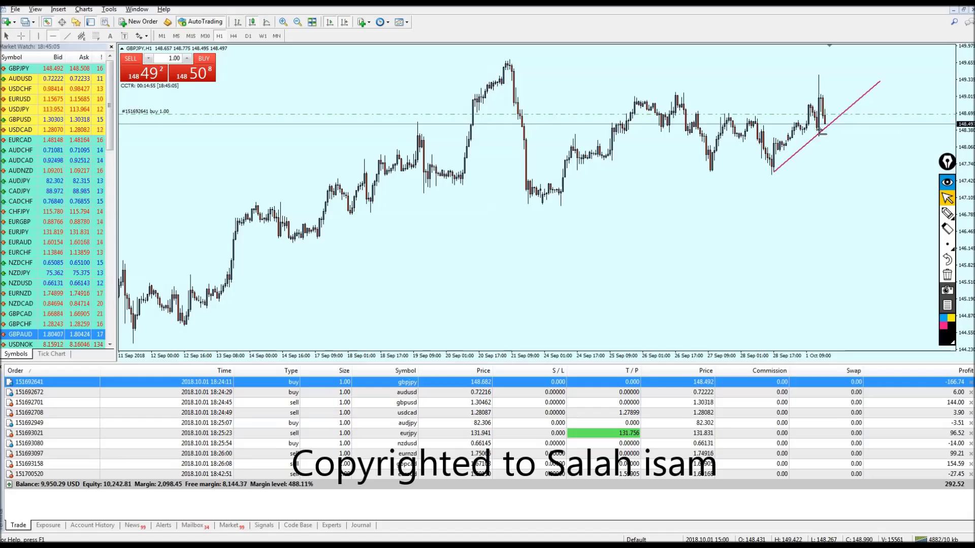
{"action": "left_click", "coordinate": [806, 132]}
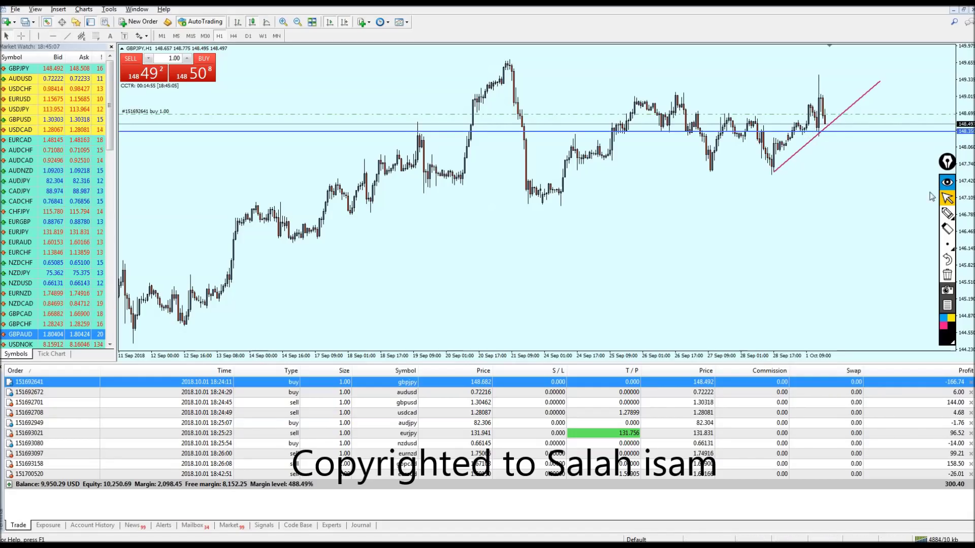
Step: Circle GBPJPY's break point freehand, write SELL beside it, sketch the drop to the underlined and circled 28 September low, and clear the marks
{"action": "left_click", "coordinate": [948, 213]}
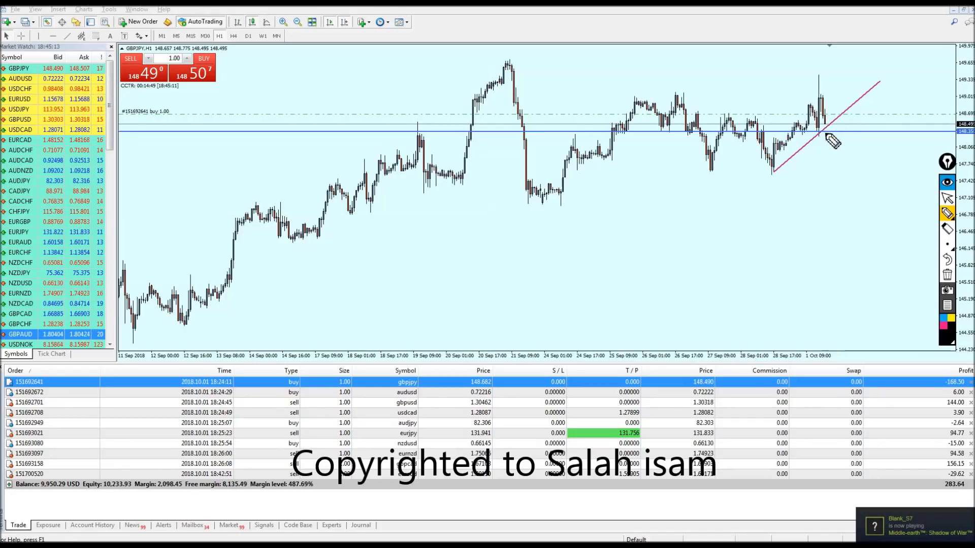
{"action": "mouse_move", "coordinate": [835, 131]}
{"action": "left_mouse_down"}
{"action": "mouse_move", "coordinate": [826, 130]}
{"action": "mouse_move", "coordinate": [869, 142]}
{"action": "mouse_move", "coordinate": [922, 133]}
{"action": "left_mouse_up"}
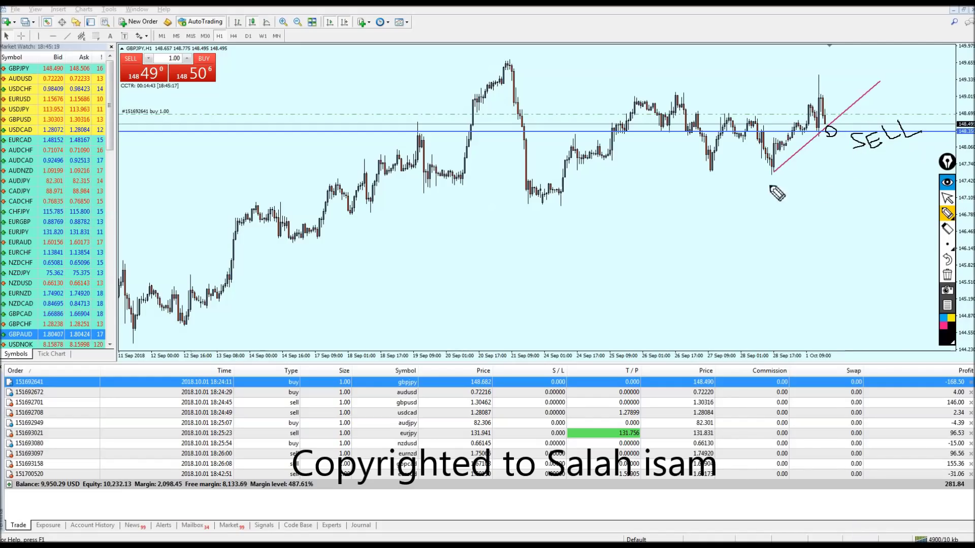
{"action": "left_click_drag", "start_coordinate": [764, 173], "coordinate": [900, 168]}
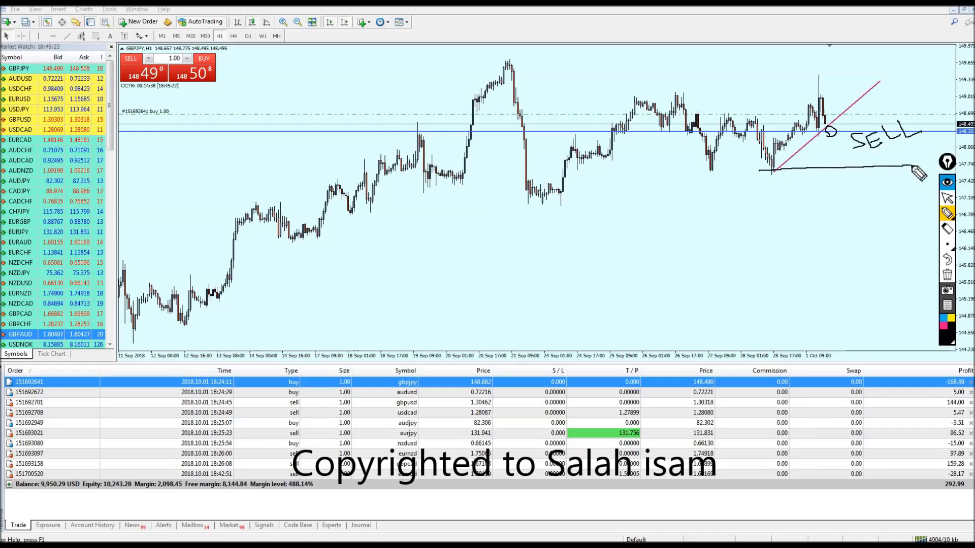
{"action": "left_click_drag", "start_coordinate": [826, 127], "coordinate": [849, 166]}
{"action": "mouse_move", "coordinate": [764, 191]}
{"action": "left_mouse_down"}
{"action": "mouse_move", "coordinate": [776, 168]}
{"action": "mouse_move", "coordinate": [773, 179]}
{"action": "left_mouse_up"}
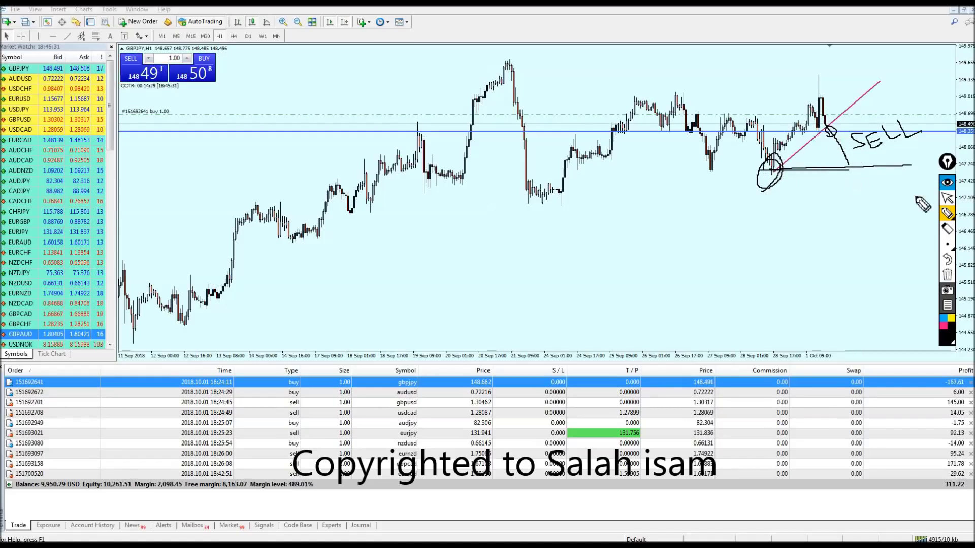
{"action": "left_click", "coordinate": [948, 274]}
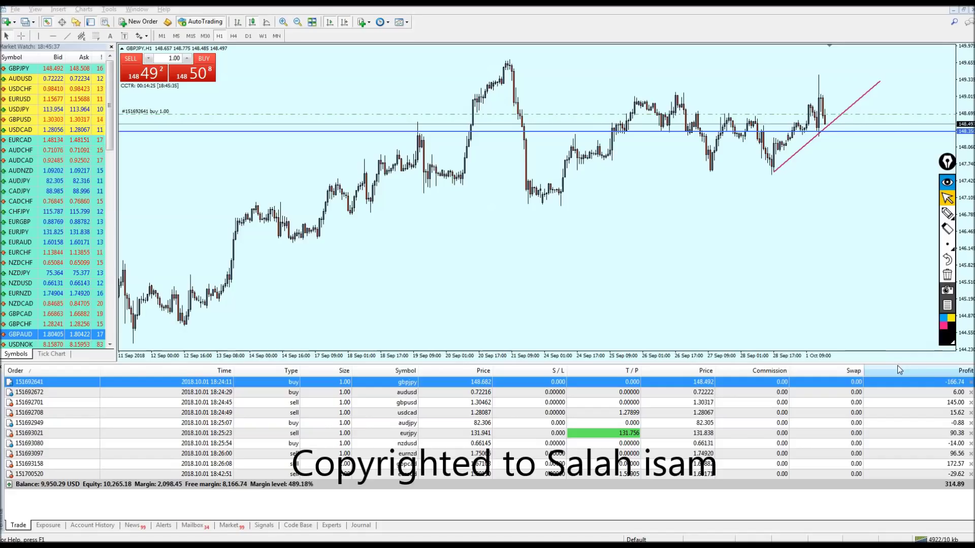
Step: Close the 1.00-lot GBPJPY buy position
{"action": "left_click", "coordinate": [969, 383]}
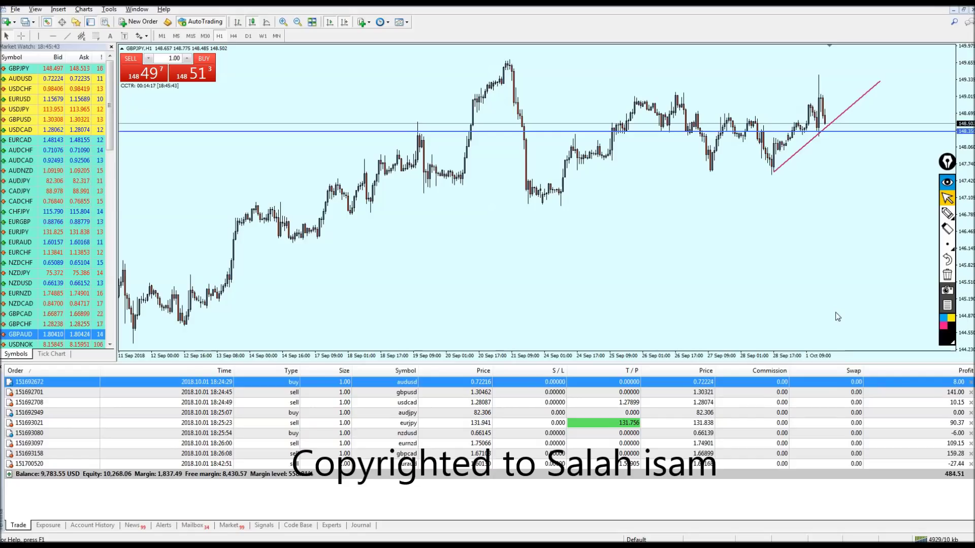
Step: Switch the EURJPY position's chart to the 30-minute timeframe and measure the distance from its sell entry to its take profit
{"action": "left_click", "coordinate": [914, 435]}
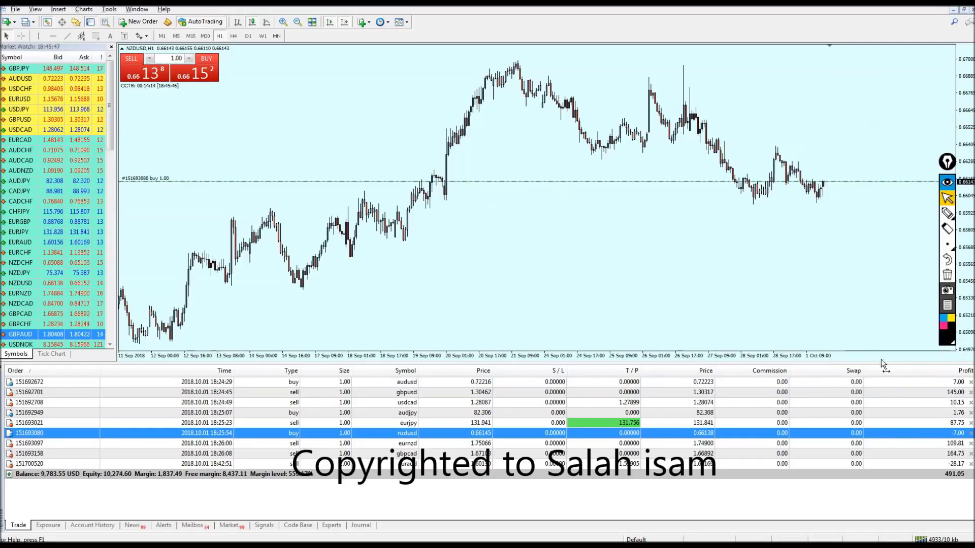
{"action": "left_click", "coordinate": [903, 423]}
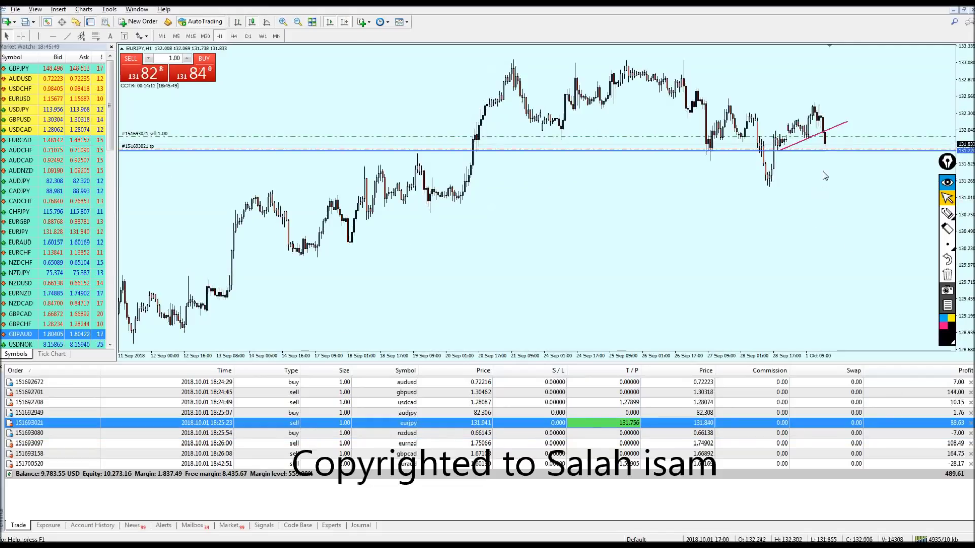
{"action": "key", "text": "plus"}
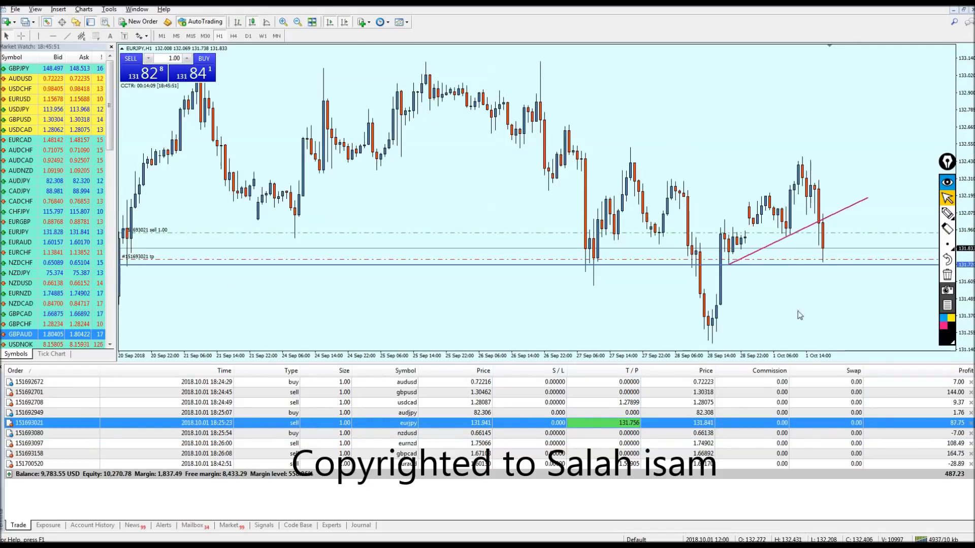
{"action": "left_click", "coordinate": [205, 35]}
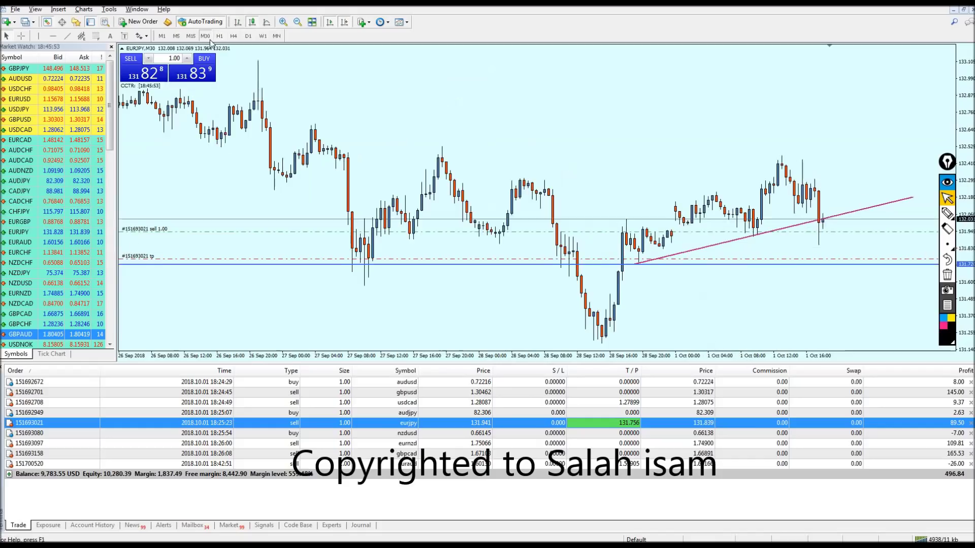
{"action": "middle_click", "coordinate": [828, 232]}
{"action": "left_click_drag", "start_coordinate": [828, 233], "coordinate": [825, 259]}
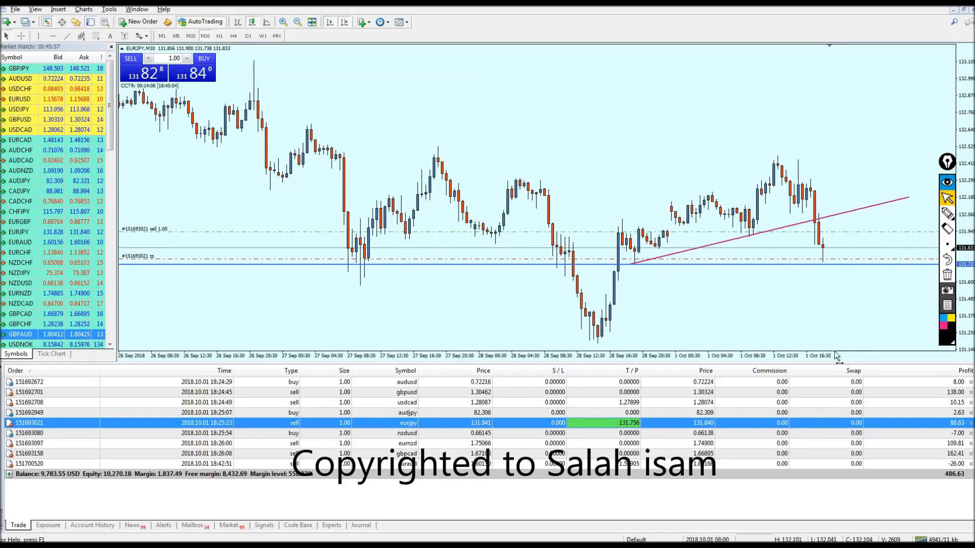
Step: Review the open USDCAD, EURJPY, NZDUSD and EURNZD positions on their 30-minute charts
{"action": "left_click", "coordinate": [944, 433]}
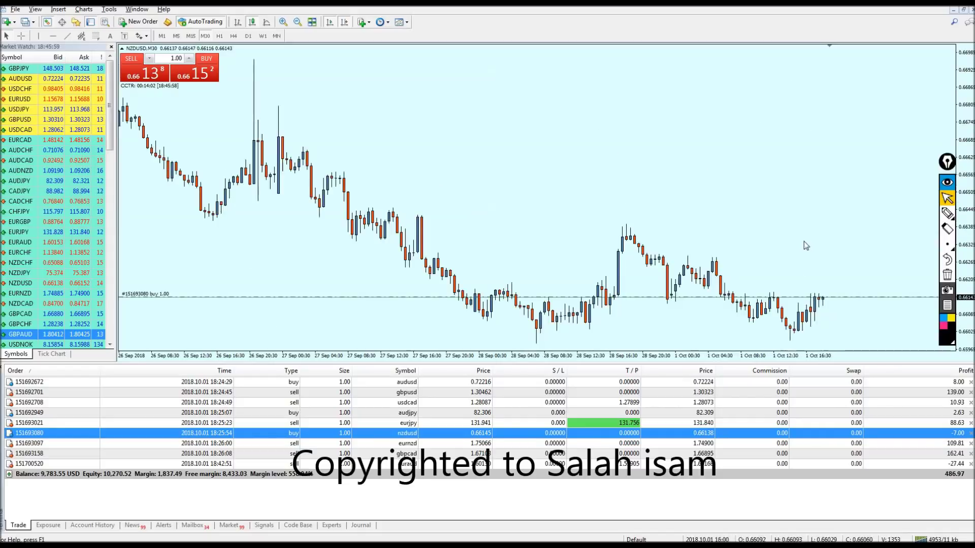
{"action": "key", "text": "minus"}
{"action": "left_click", "coordinate": [870, 403]}
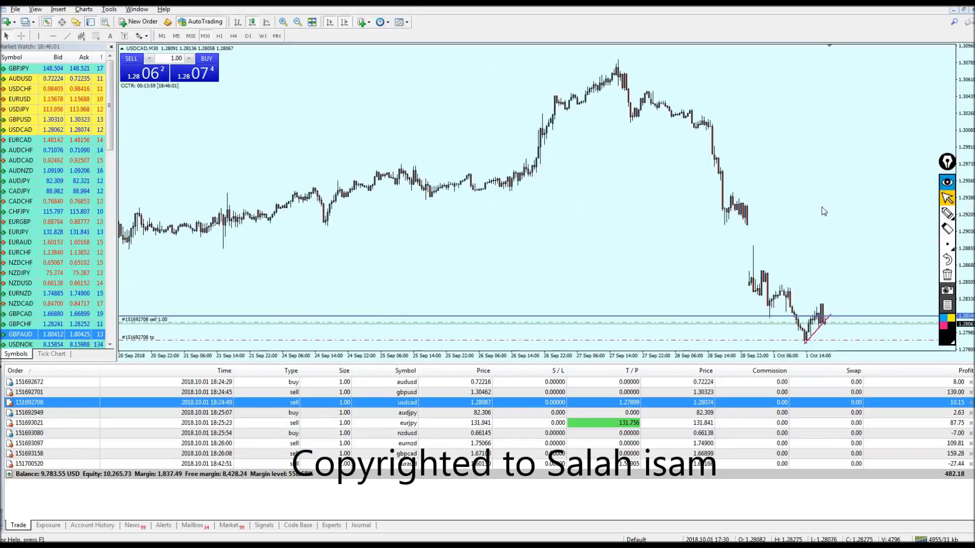
{"action": "key", "text": "Down"}
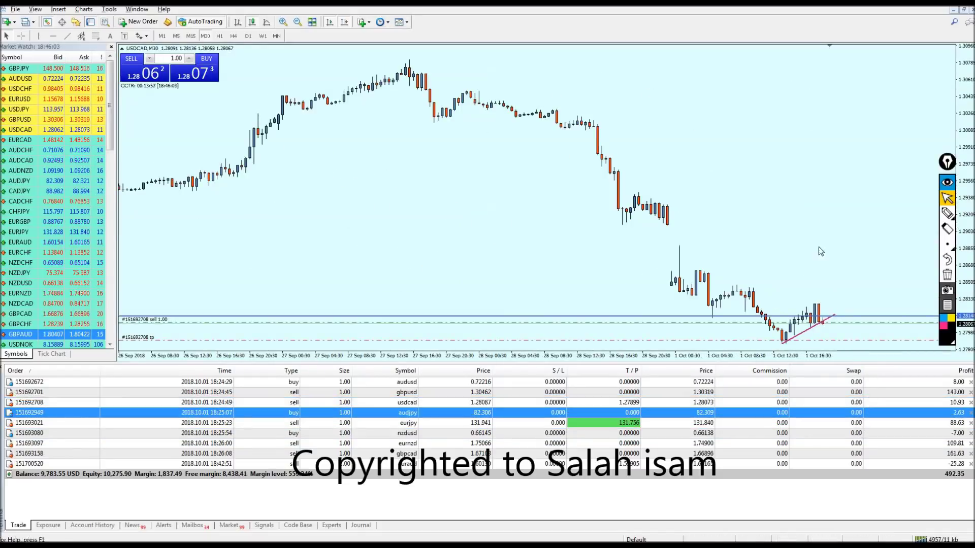
{"action": "left_click", "coordinate": [863, 423]}
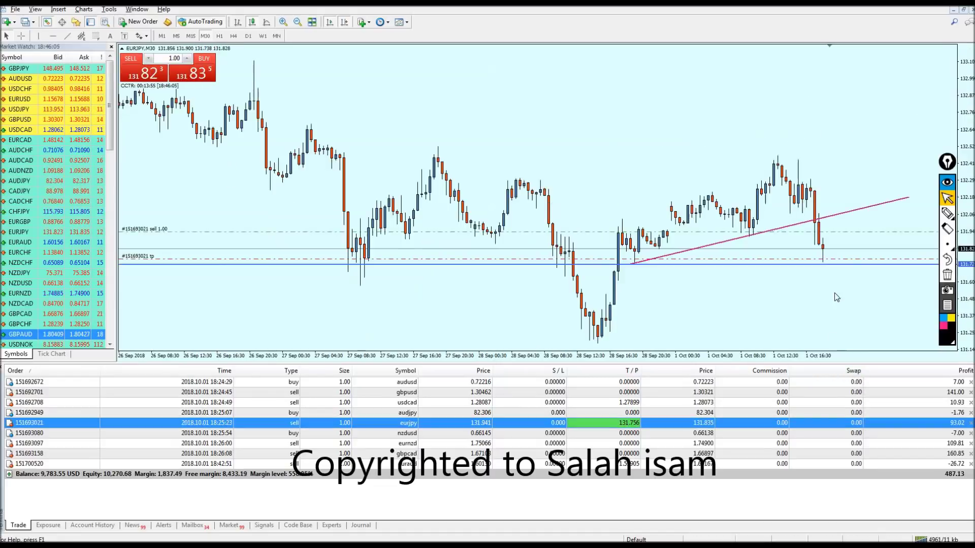
{"action": "key", "text": "Down"}
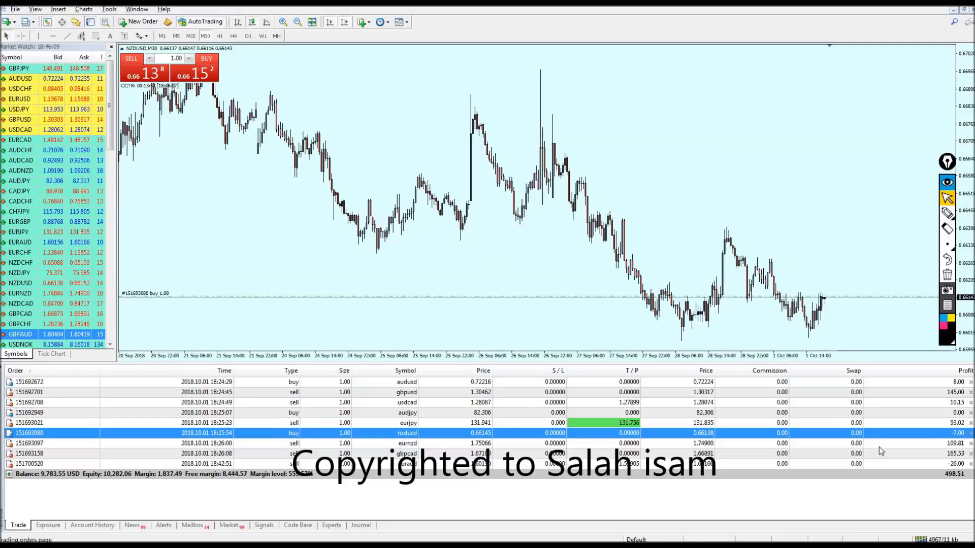
{"action": "key", "text": "Down"}
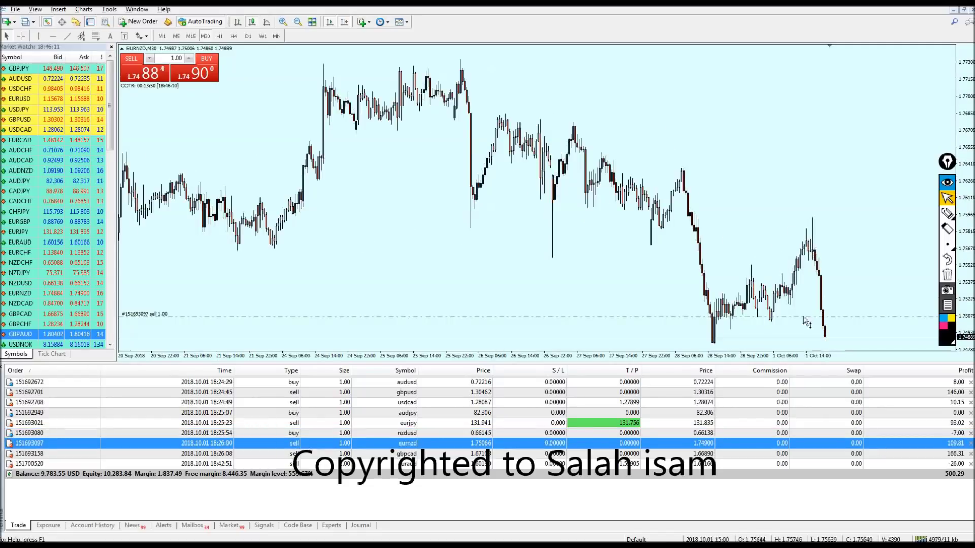
{"action": "key", "text": "Up"}
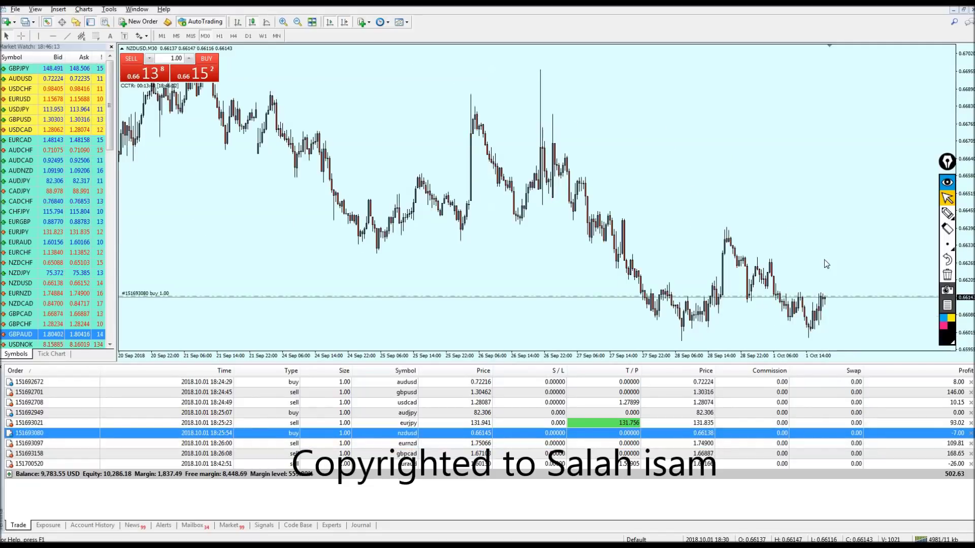
Step: Examine GBPUSD's 1 October decline around the sell entry up close, and bring up the EURNZD position's chart
{"action": "left_click", "coordinate": [807, 393]}
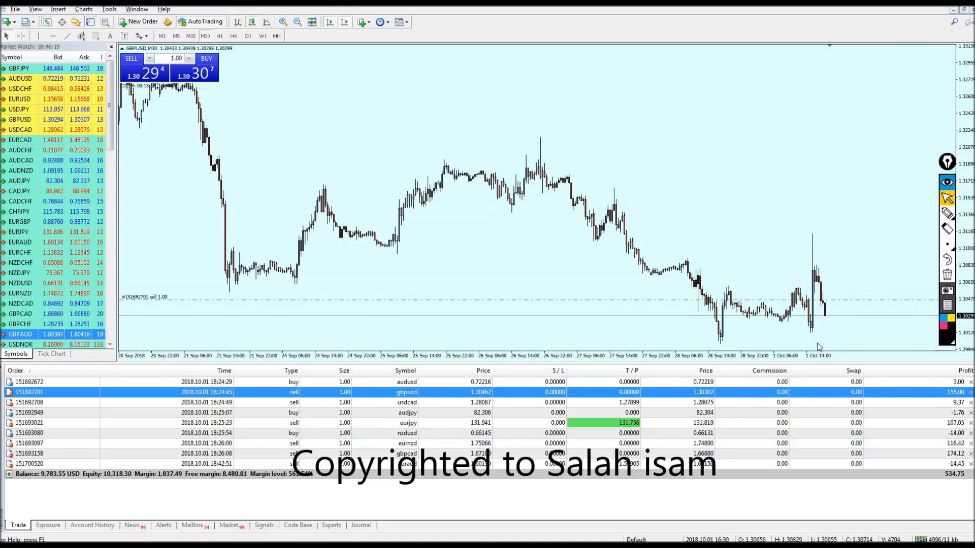
{"action": "key", "text": "plus"}
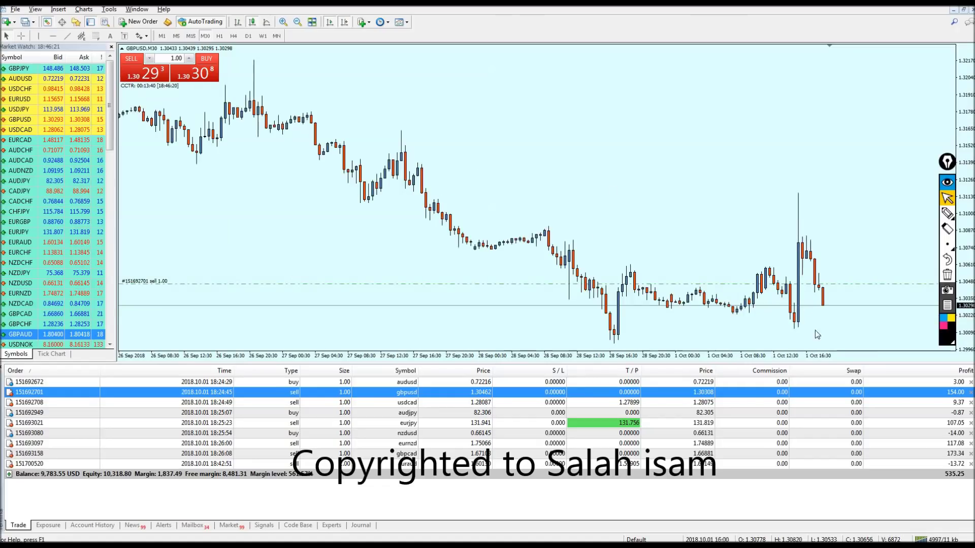
{"action": "middle_click", "coordinate": [821, 291]}
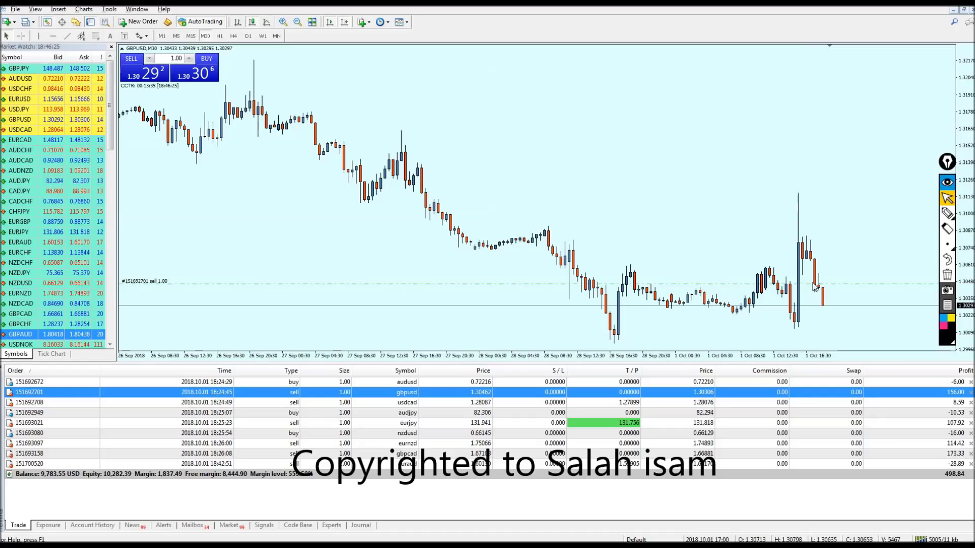
{"action": "left_click", "coordinate": [854, 443]}
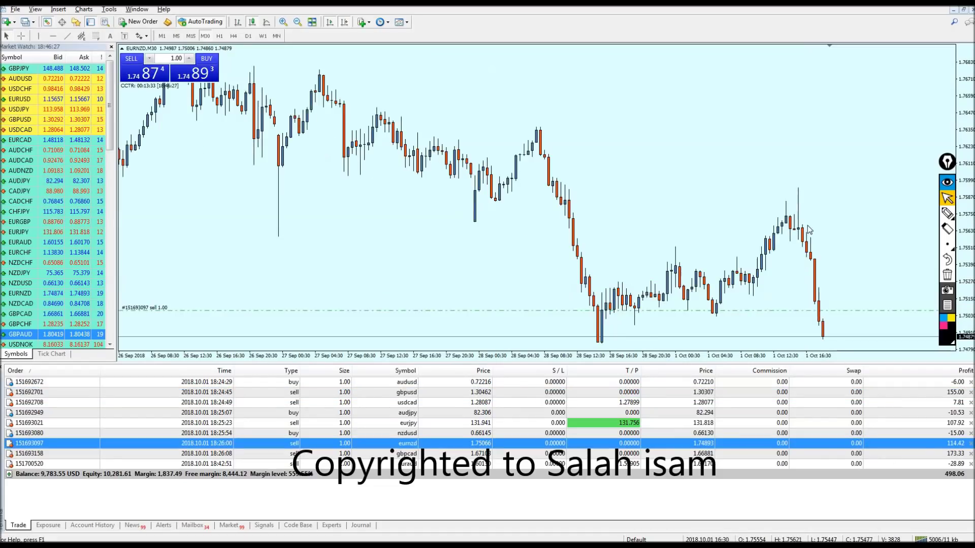
Step: Bring up the NZDUSD buy position's 30-minute chart and examine its recent price action around the entry level
{"action": "left_click", "coordinate": [853, 433]}
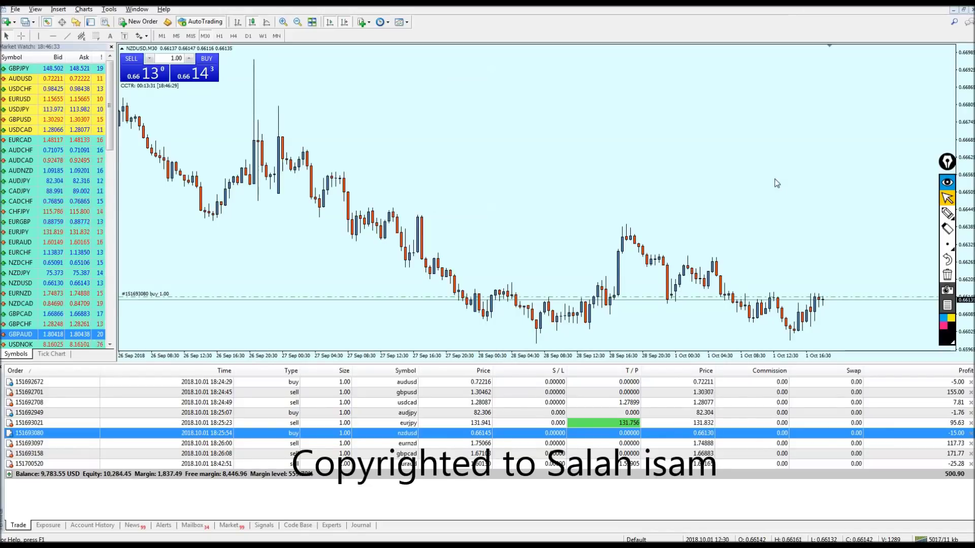
{"action": "scroll", "coordinate": [785, 244], "scroll_direction": "up", "scroll_amount": 10}
{"action": "right_click", "coordinate": [787, 264]}
{"action": "left_click", "coordinate": [774, 263]}
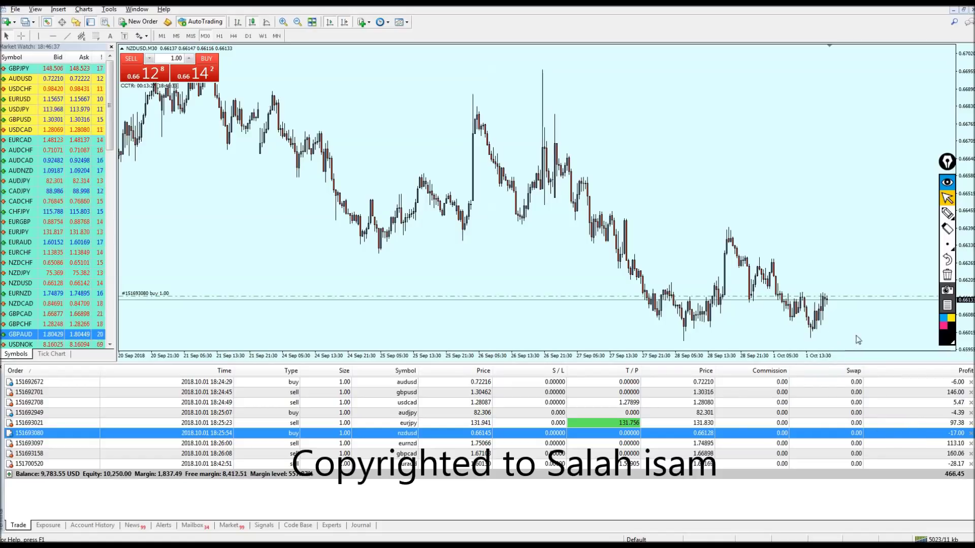
{"action": "key", "text": "plus"}
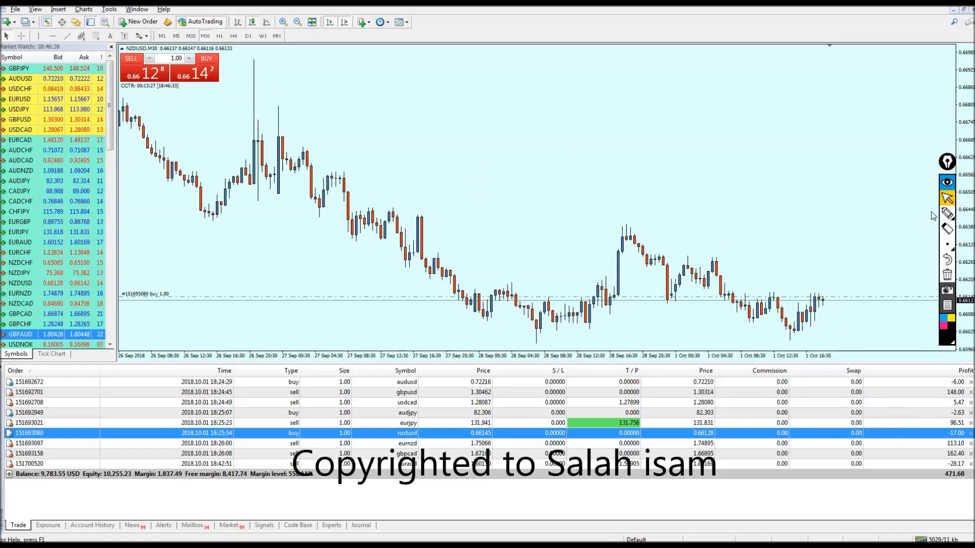
Step: Draw a falling trendline across NZDUSD's highs from the 28 September peak past the current price, and delete it
{"action": "left_click", "coordinate": [67, 35]}
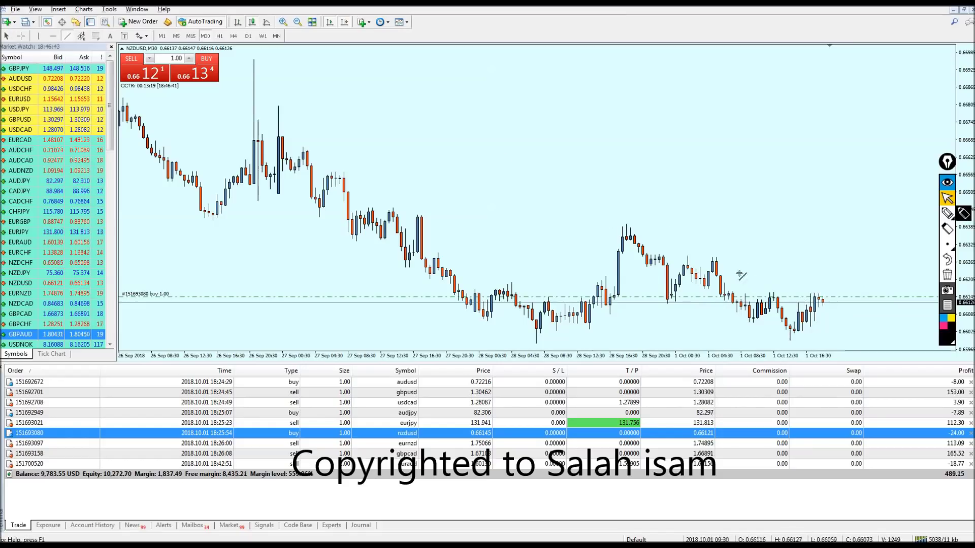
{"action": "left_click_drag", "start_coordinate": [627, 226], "coordinate": [904, 333]}
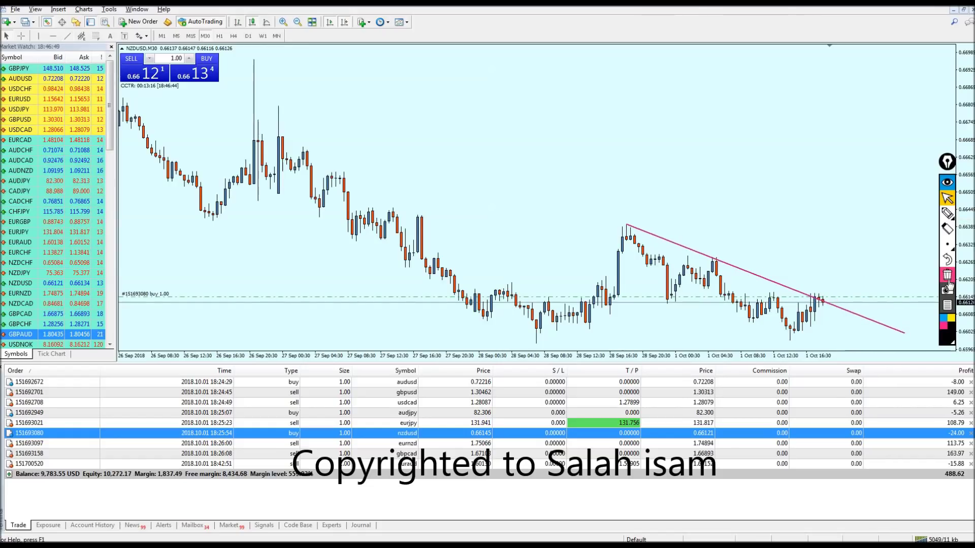
{"action": "double_click", "coordinate": [869, 319]}
{"action": "key", "text": "Delete"}
Step: Bring up the EURAUD sell position's chart and examine price against the rising trendline, entry and take profit
{"action": "left_click_drag", "start_coordinate": [842, 464], "coordinate": [802, 306]}
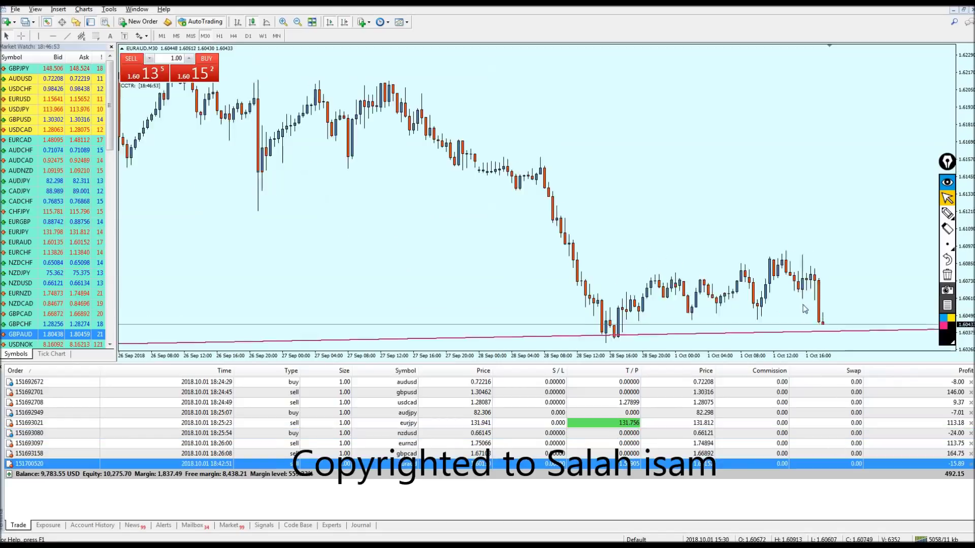
{"action": "key", "text": "minus"}
{"action": "key", "text": "minus"}
{"action": "key", "text": "minus"}
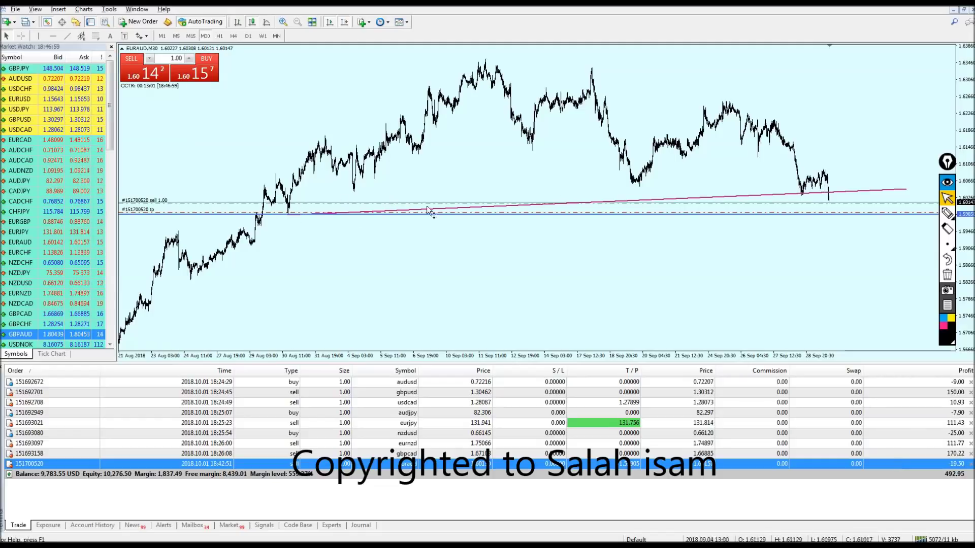
Step: Bring up the GBPCAD sell position's 30-minute chart and examine the overall decline and the candles around the entry
{"action": "left_click", "coordinate": [914, 454]}
{"action": "key", "text": "plus"}
{"action": "key", "text": "plus"}
{"action": "key", "text": "minus"}
{"action": "key", "text": "minus"}
{"action": "key", "text": "minus"}
{"action": "key", "text": "minus"}
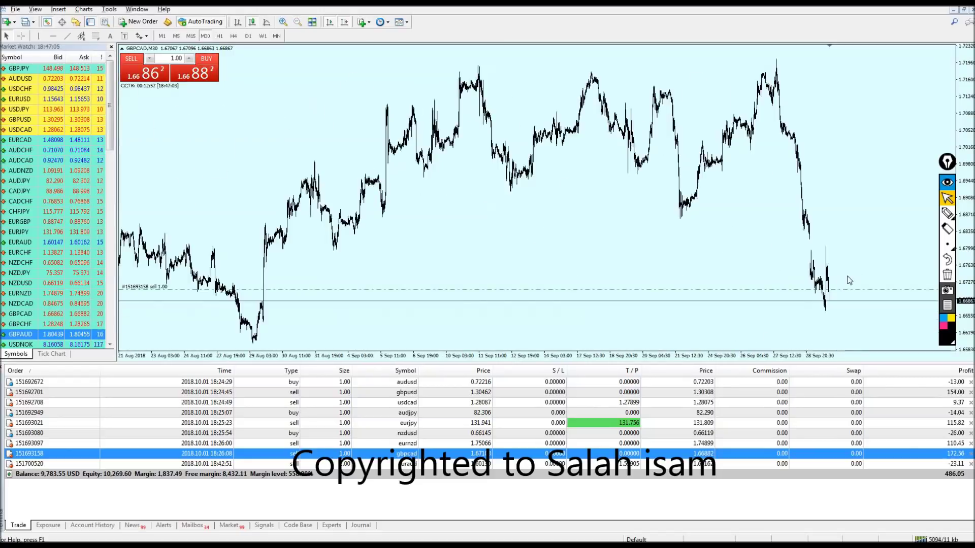
{"action": "key", "text": "plus"}
{"action": "key", "text": "plus"}
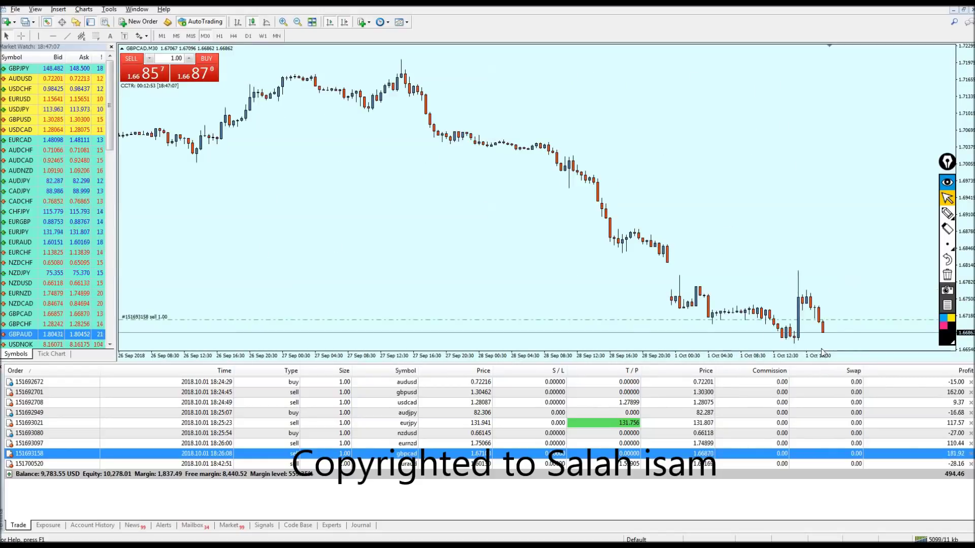
{"action": "middle_click", "coordinate": [812, 319]}
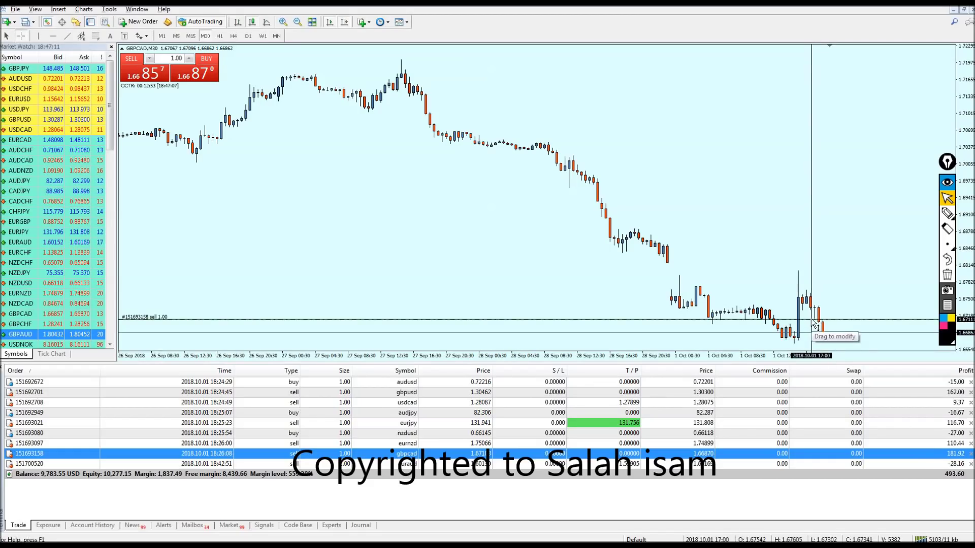
{"action": "key", "text": "plus"}
{"action": "key", "text": "plus"}
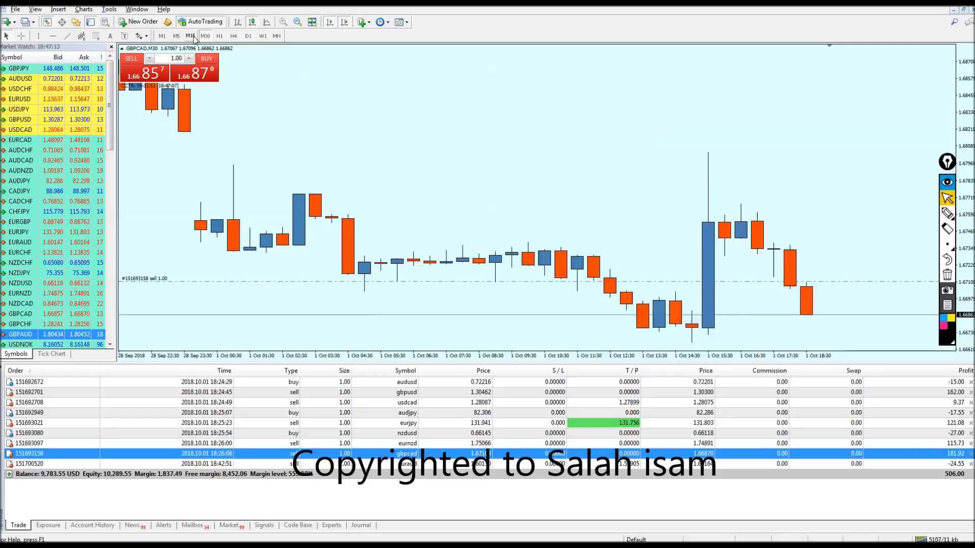
Step: Switch the GBPCAD chart to the 15-minute timeframe and draw a rising trendline from the 1 October low
{"action": "left_click", "coordinate": [190, 36]}
{"action": "key", "text": "minus"}
{"action": "key", "text": "minus"}
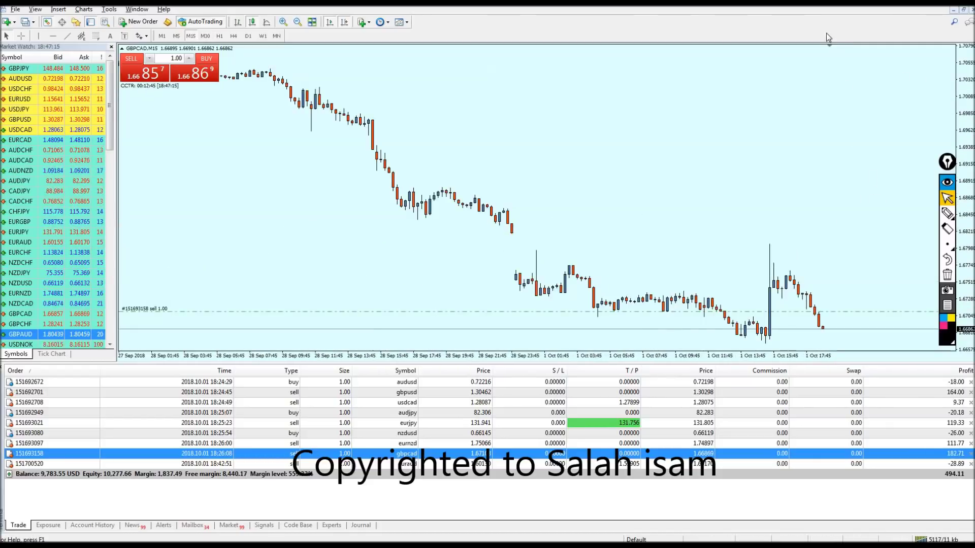
{"action": "key", "text": "minus"}
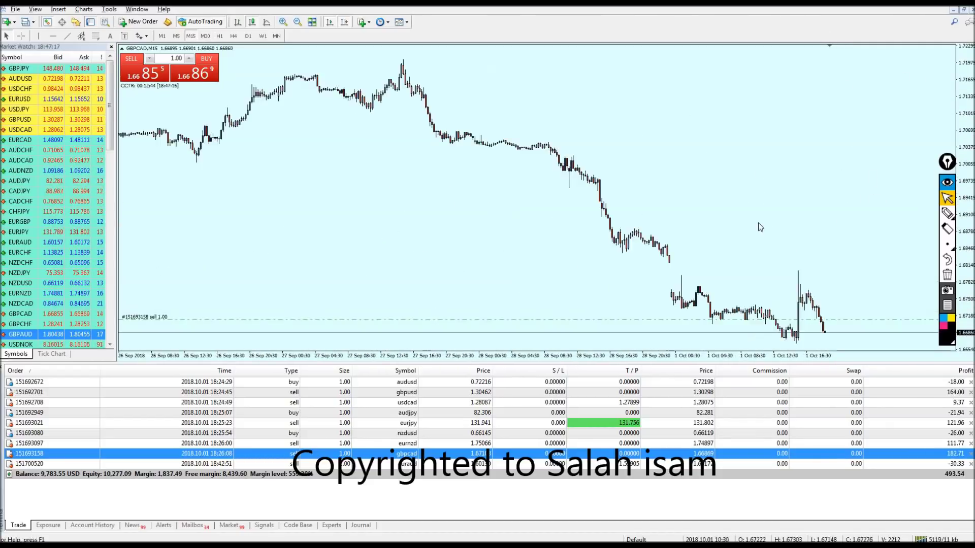
{"action": "key", "text": "plus"}
{"action": "key", "text": "plus"}
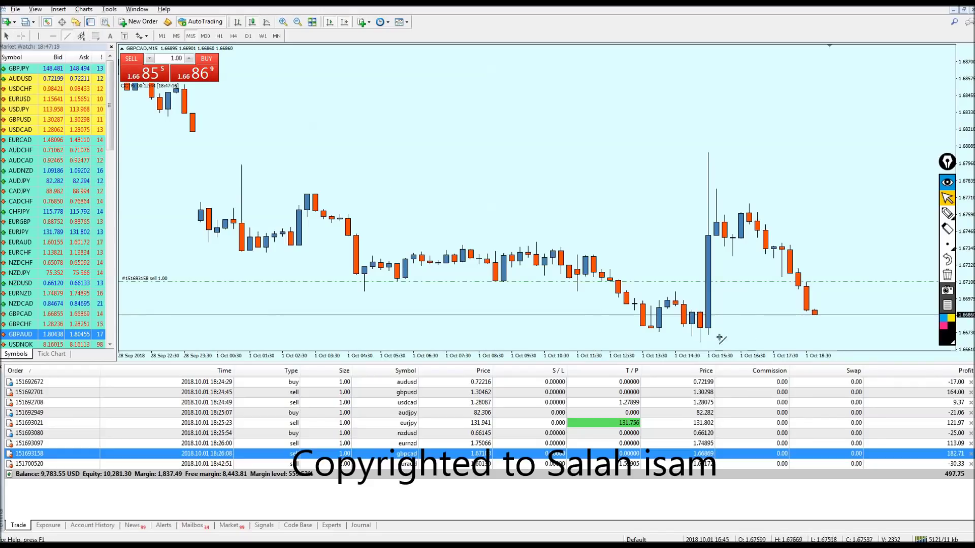
{"action": "left_click_drag", "start_coordinate": [783, 289], "coordinate": [855, 220]}
Step: Circle GBPCAD's three lows near the sell entry, sketch a horizontal support line from them to the trendline break, and clear the markings
{"action": "left_click", "coordinate": [947, 213]}
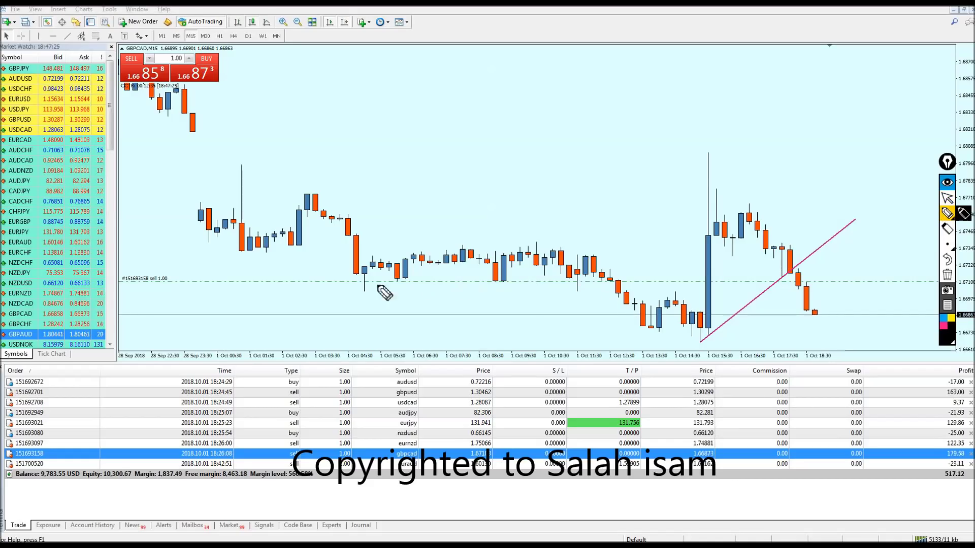
{"action": "mouse_move", "coordinate": [351, 290]}
{"action": "left_mouse_down"}
{"action": "mouse_move", "coordinate": [378, 266]}
{"action": "mouse_move", "coordinate": [364, 295]}
{"action": "left_mouse_up"}
{"action": "mouse_move", "coordinate": [564, 298]}
{"action": "left_mouse_down"}
{"action": "mouse_move", "coordinate": [579, 274]}
{"action": "mouse_move", "coordinate": [573, 301]}
{"action": "left_mouse_up"}
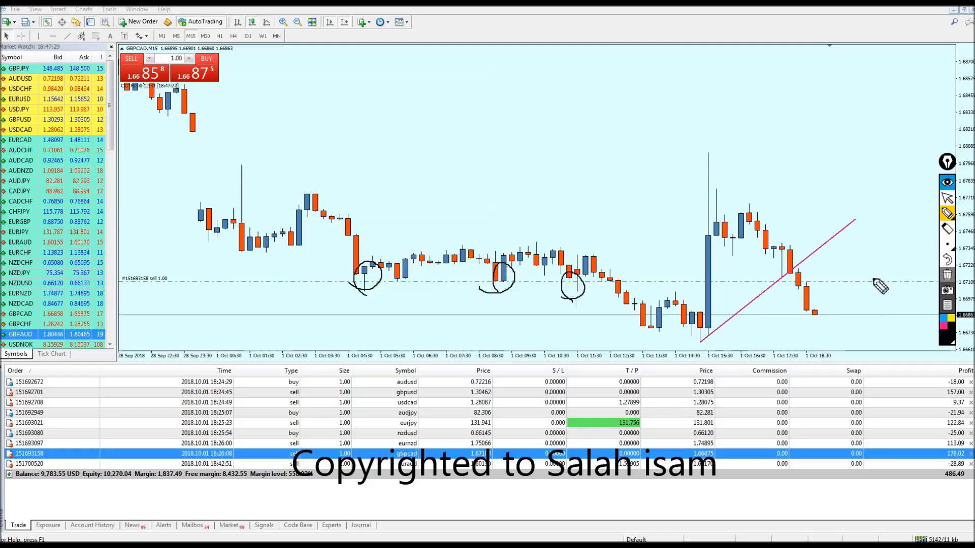
{"action": "left_click_drag", "start_coordinate": [501, 284], "coordinate": [592, 284]}
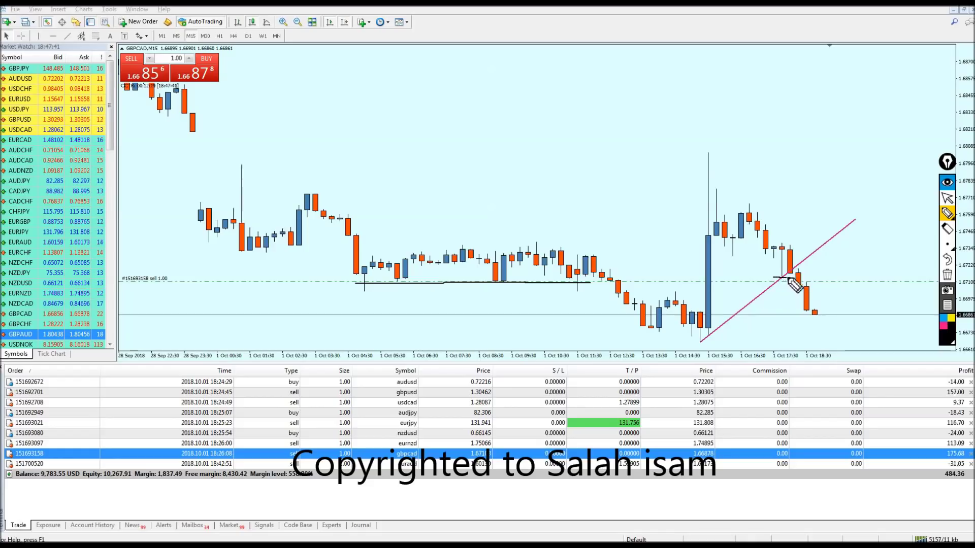
{"action": "left_click_drag", "start_coordinate": [780, 248], "coordinate": [788, 277]}
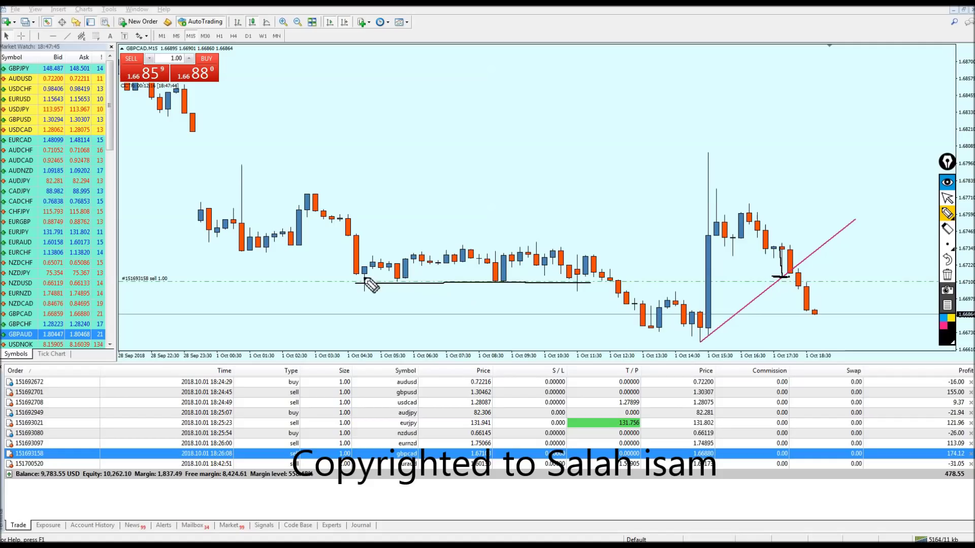
{"action": "left_click_drag", "start_coordinate": [512, 280], "coordinate": [792, 278]}
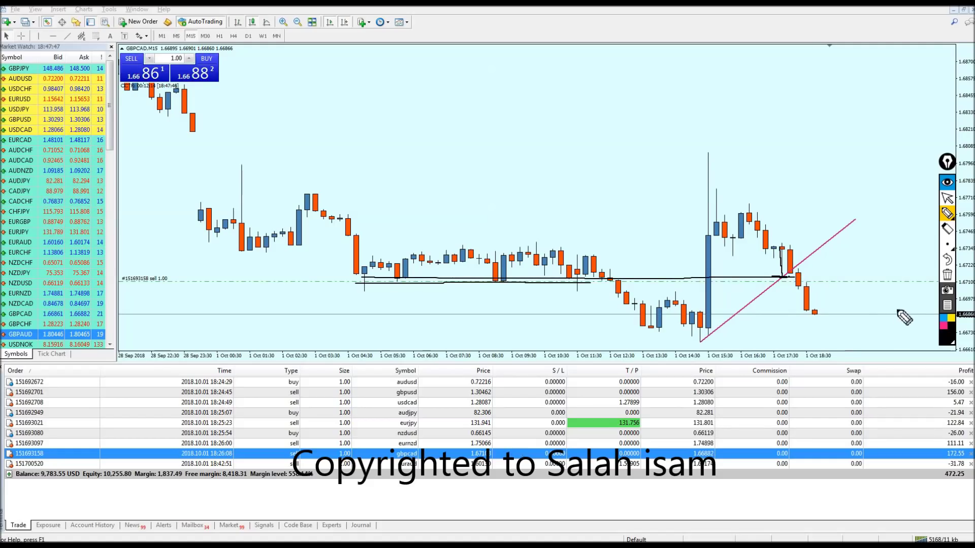
{"action": "left_click", "coordinate": [946, 276]}
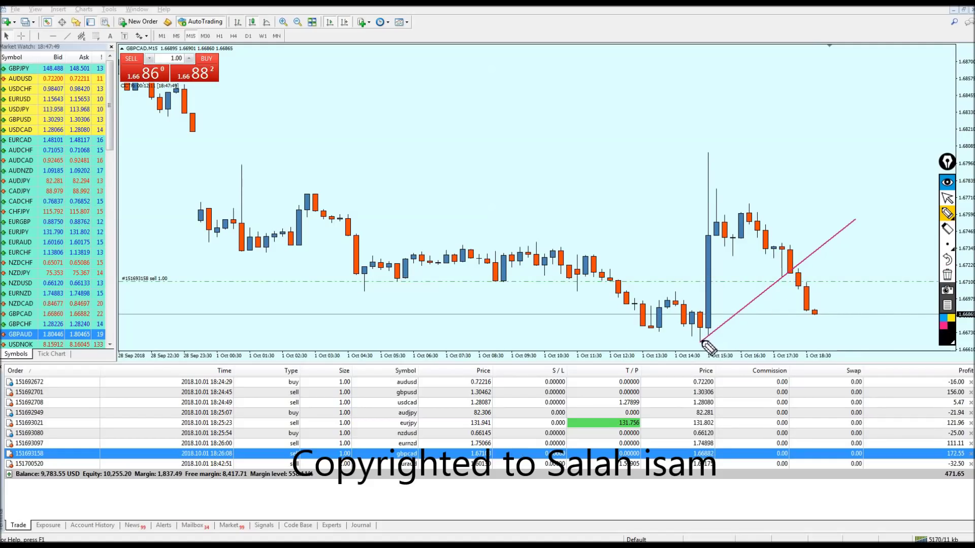
Step: Sketch over GBPCAD's rising trendline and broken support level, tracing the expected fall to a horizontal line at the 1 October low
{"action": "left_click_drag", "start_coordinate": [701, 341], "coordinate": [827, 238]}
{"action": "left_click_drag", "start_coordinate": [687, 278], "coordinate": [834, 268]}
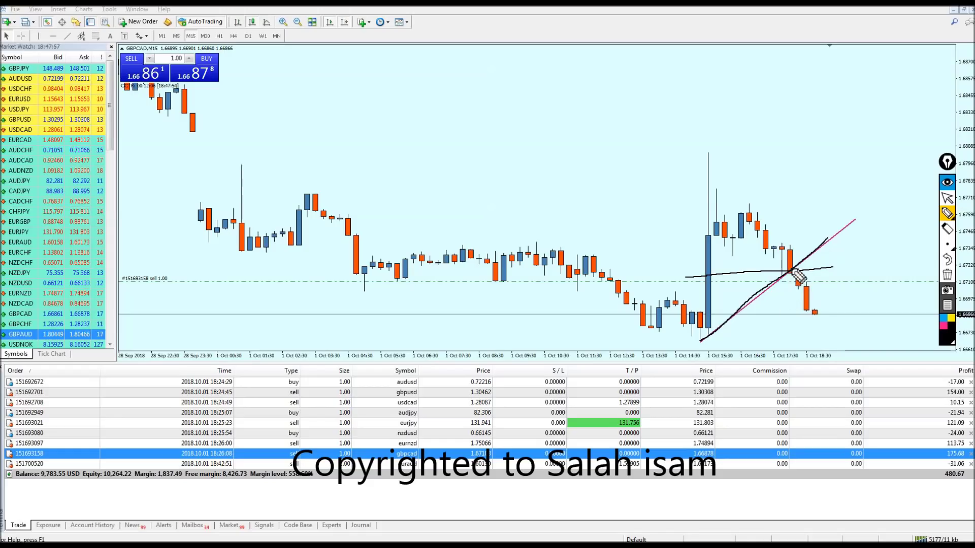
{"action": "left_click_drag", "start_coordinate": [798, 279], "coordinate": [806, 303]}
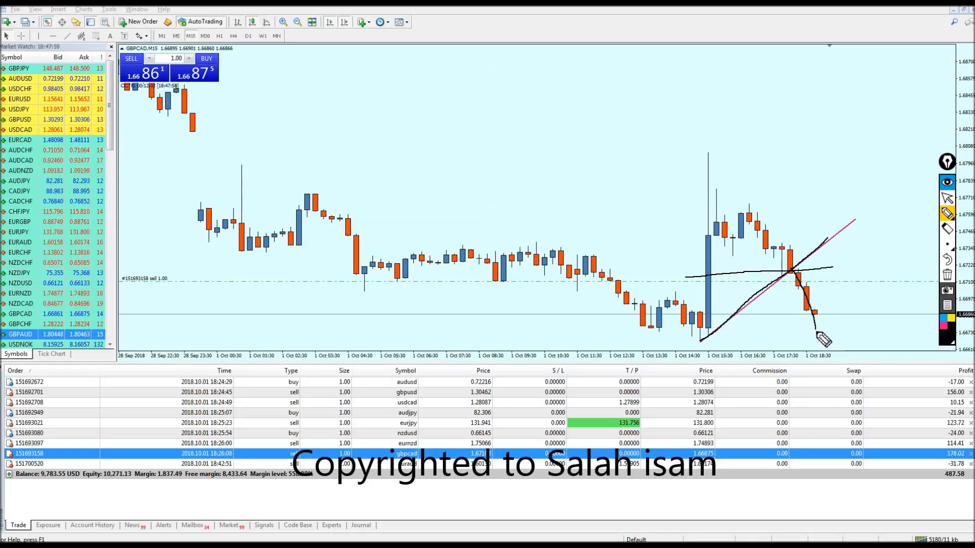
{"action": "left_click_drag", "start_coordinate": [700, 340], "coordinate": [853, 336]}
Step: Clear the sketched markings and set the GBPCAD sell position's take profit to 1.66737
{"action": "left_click", "coordinate": [947, 198]}
{"action": "left_click", "coordinate": [946, 275]}
{"action": "left_click_drag", "start_coordinate": [804, 282], "coordinate": [803, 331]}
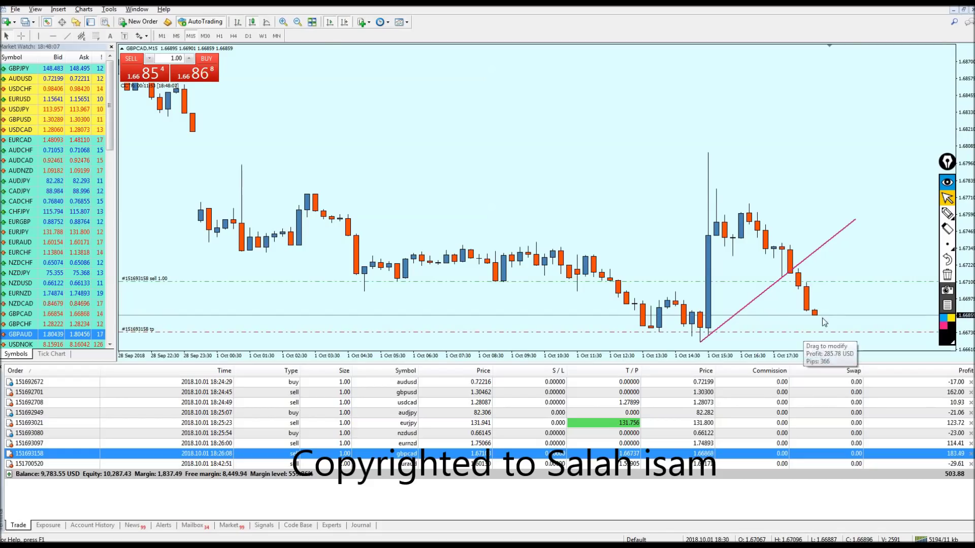
Step: Sketch GBPCAD's fall to the take profit level with arrows for a further drop and a rebound, and clear the markings
{"action": "left_click", "coordinate": [947, 214]}
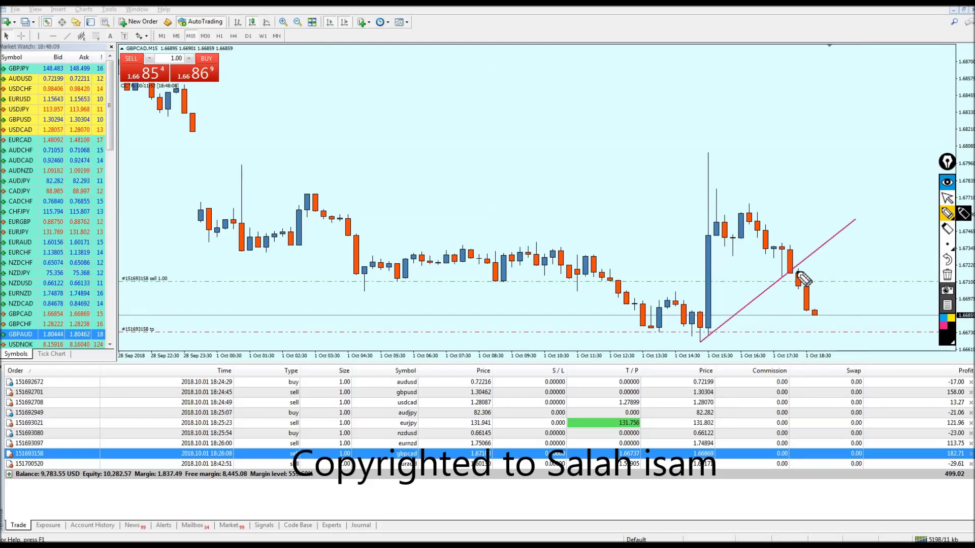
{"action": "left_click_drag", "start_coordinate": [794, 268], "coordinate": [816, 330]}
{"action": "left_click_drag", "start_coordinate": [692, 333], "coordinate": [846, 333]}
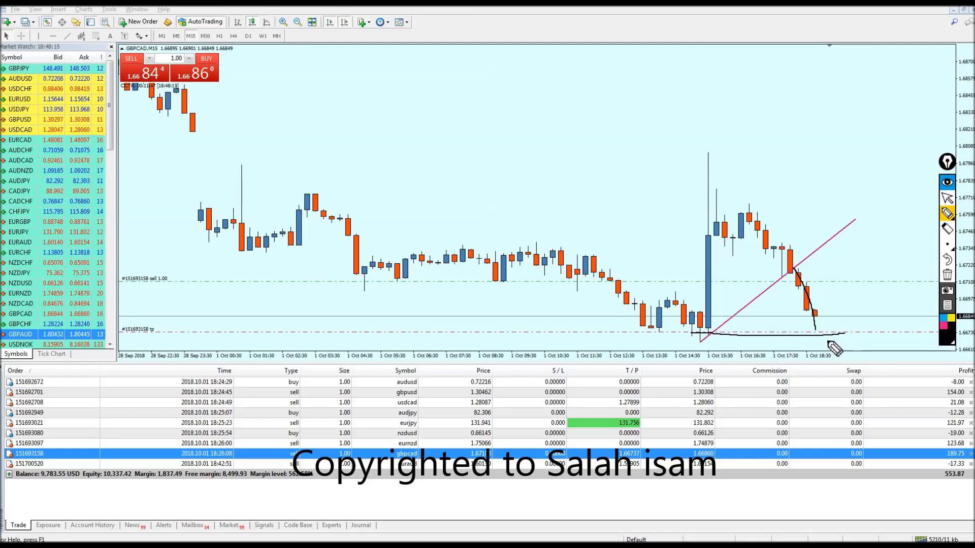
{"action": "left_click_drag", "start_coordinate": [818, 339], "coordinate": [847, 371]}
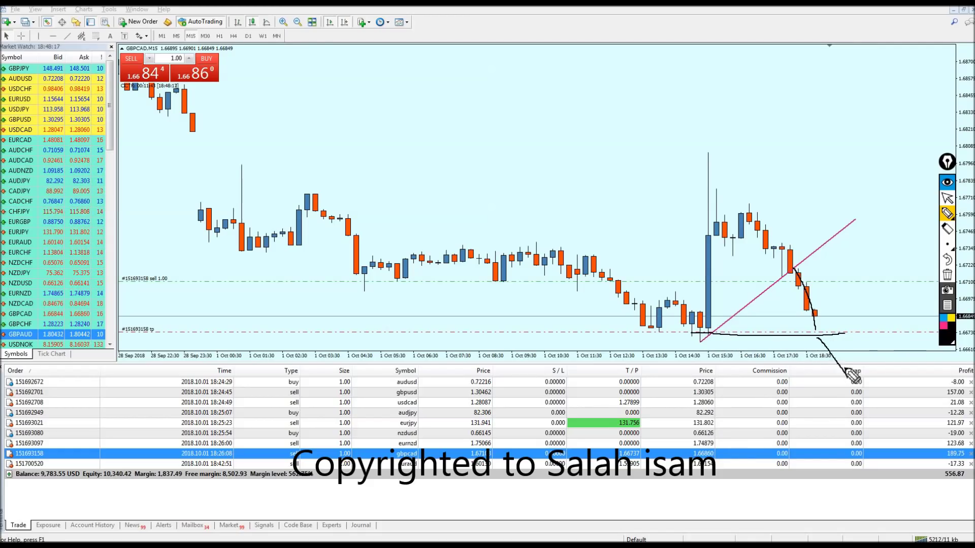
{"action": "left_click_drag", "start_coordinate": [848, 274], "coordinate": [860, 275]}
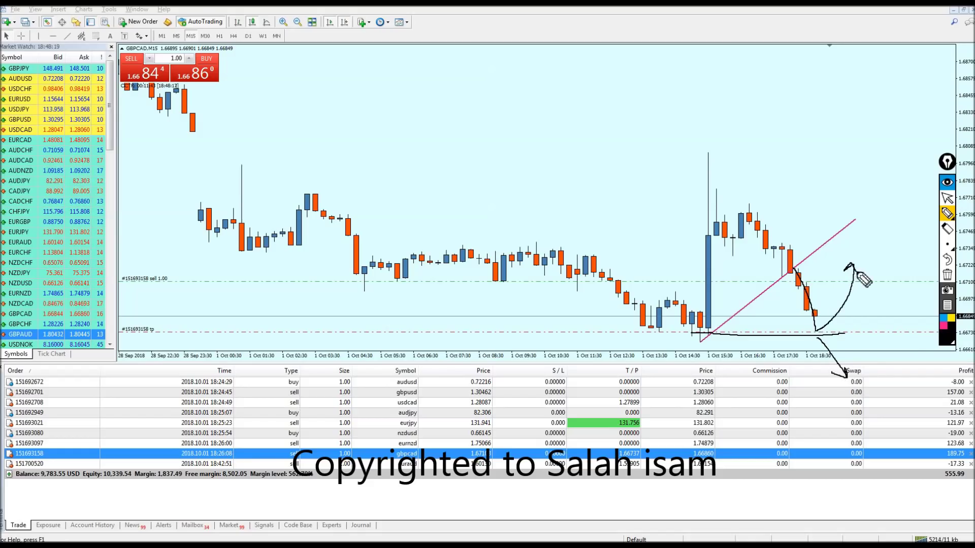
{"action": "left_click", "coordinate": [947, 198]}
{"action": "left_click", "coordinate": [947, 274]}
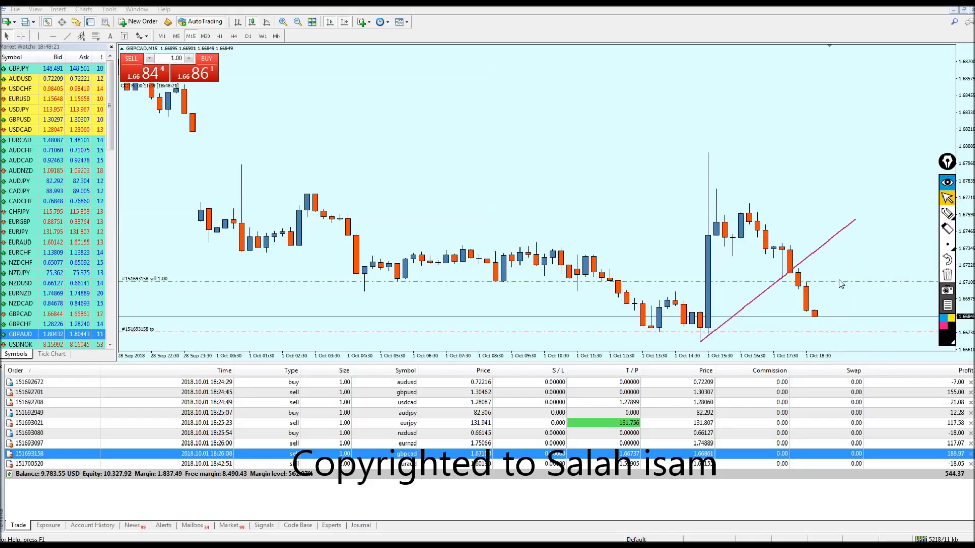
Step: Measure the distance from GBPCAD's sell entry to its take profit and delete the rising trendline
{"action": "middle_click", "coordinate": [809, 279]}
{"action": "left_click_drag", "start_coordinate": [800, 284], "coordinate": [821, 332]}
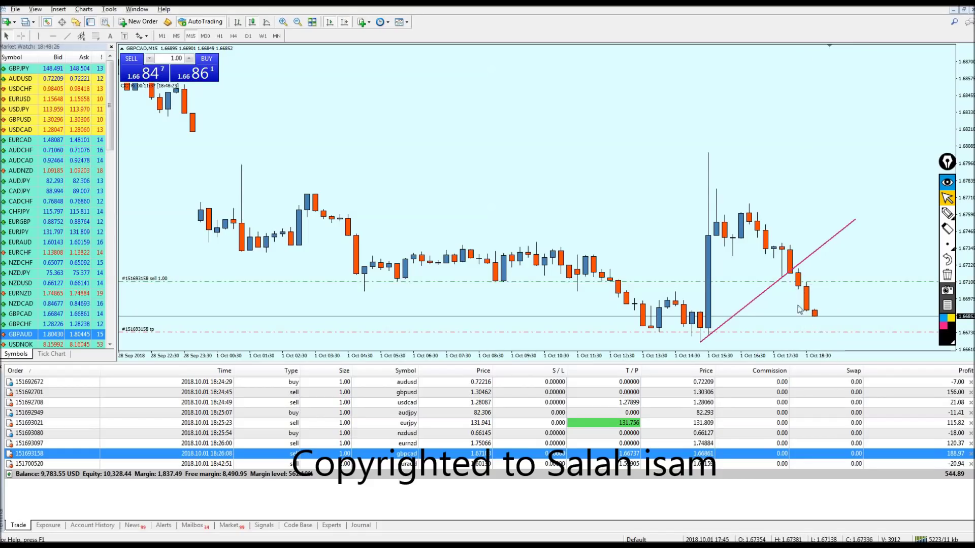
{"action": "double_click", "coordinate": [821, 246]}
{"action": "key", "text": "Delete"}
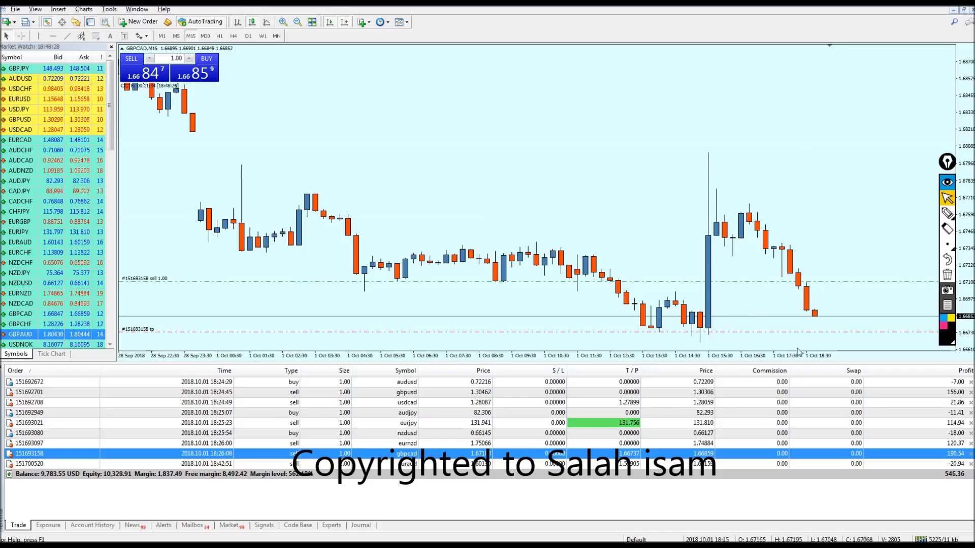
Step: Examine the EURNZD sell position's 15-minute chart, sketching three downward arrows above the decline and clearing them
{"action": "left_click", "coordinate": [903, 445]}
{"action": "key", "text": "minus"}
{"action": "key", "text": "minus"}
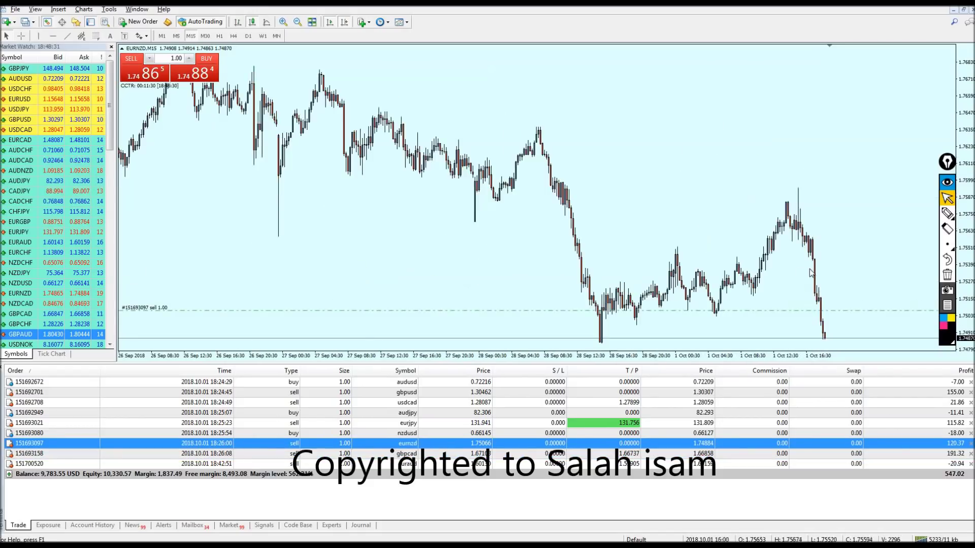
{"action": "key", "text": "plus"}
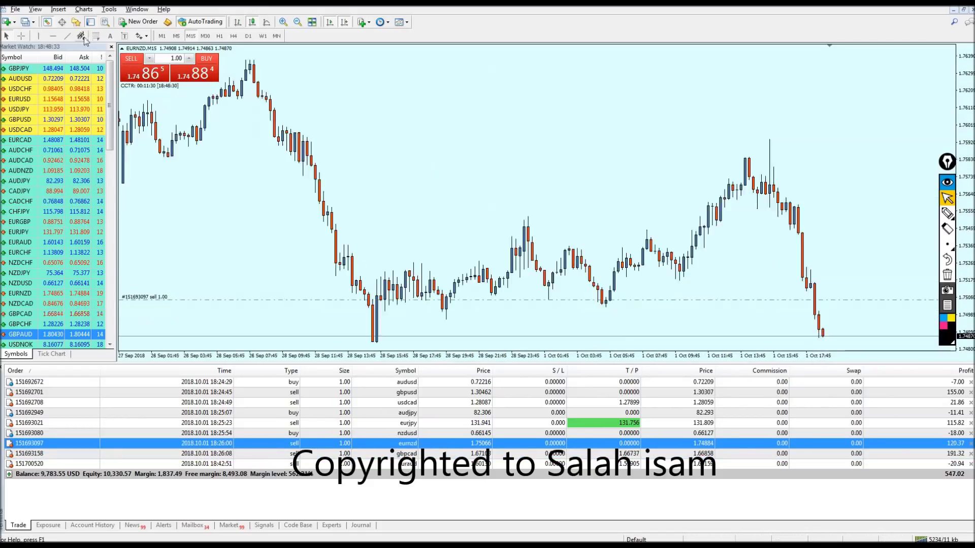
{"action": "key", "text": "minus"}
{"action": "left_click", "coordinate": [947, 213]}
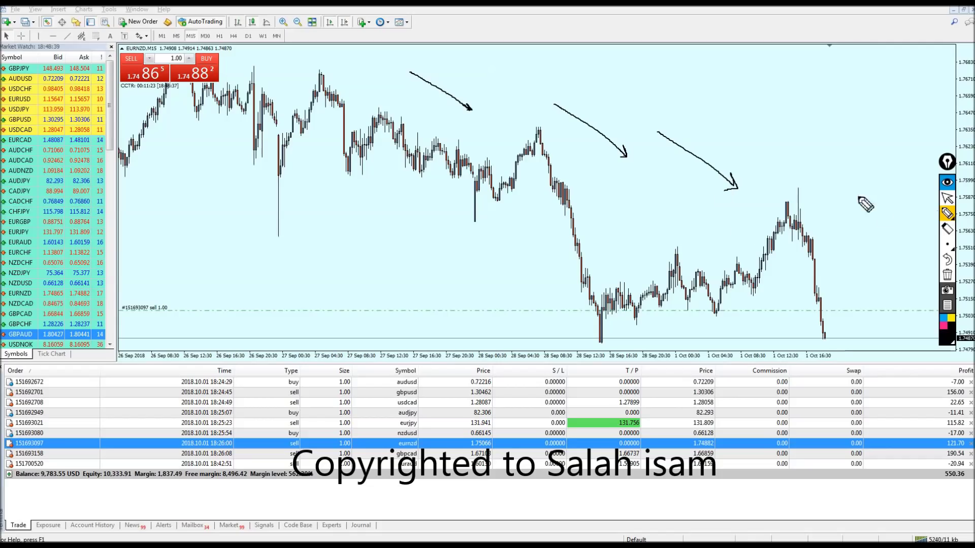
{"action": "left_click", "coordinate": [947, 275]}
Step: Draw a rising trendline on EURNZD from the 28 September low past the latest candles and add a horizontal line at the 1 October support low
{"action": "left_click", "coordinate": [466, 205]}
{"action": "key", "text": "plus"}
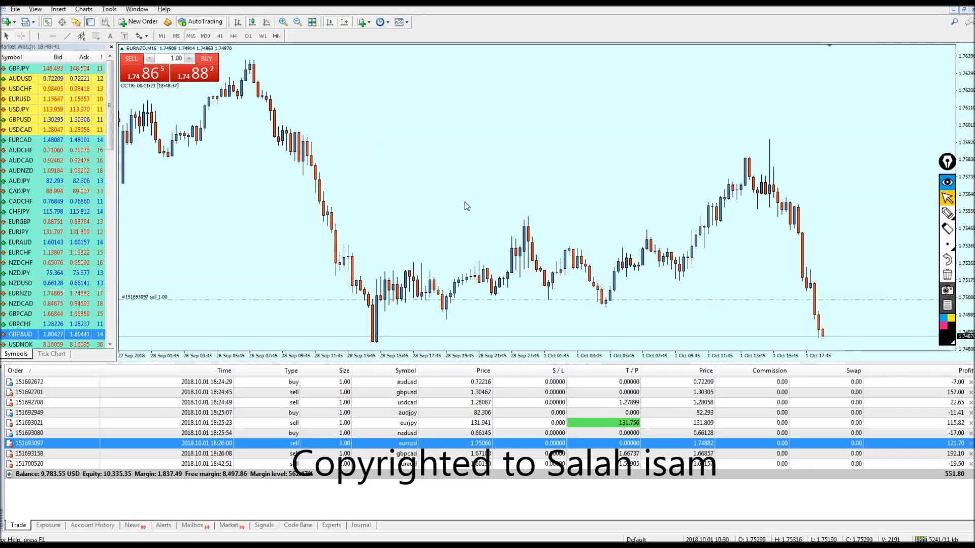
{"action": "left_click", "coordinate": [67, 36]}
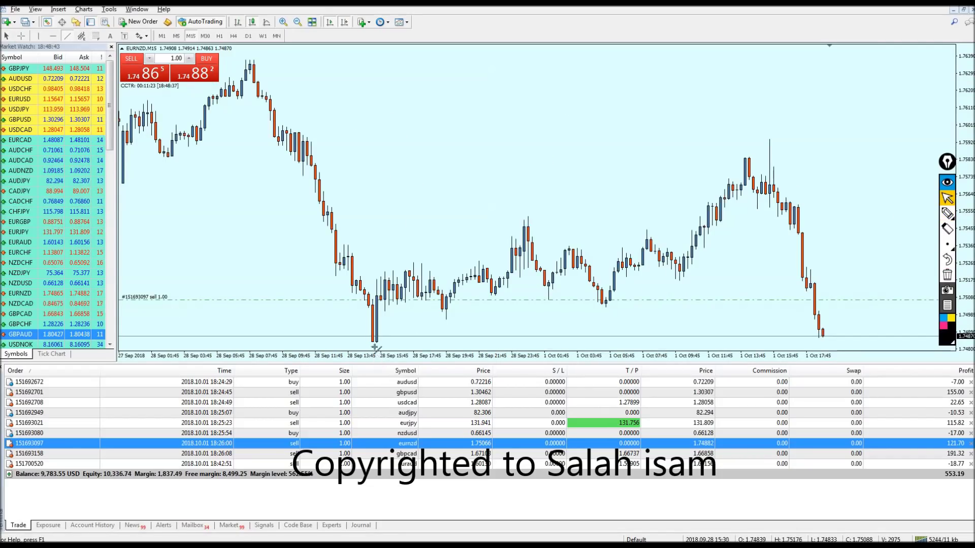
{"action": "left_click_drag", "start_coordinate": [376, 342], "coordinate": [876, 282]}
{"action": "mouse_move", "coordinate": [948, 214]}
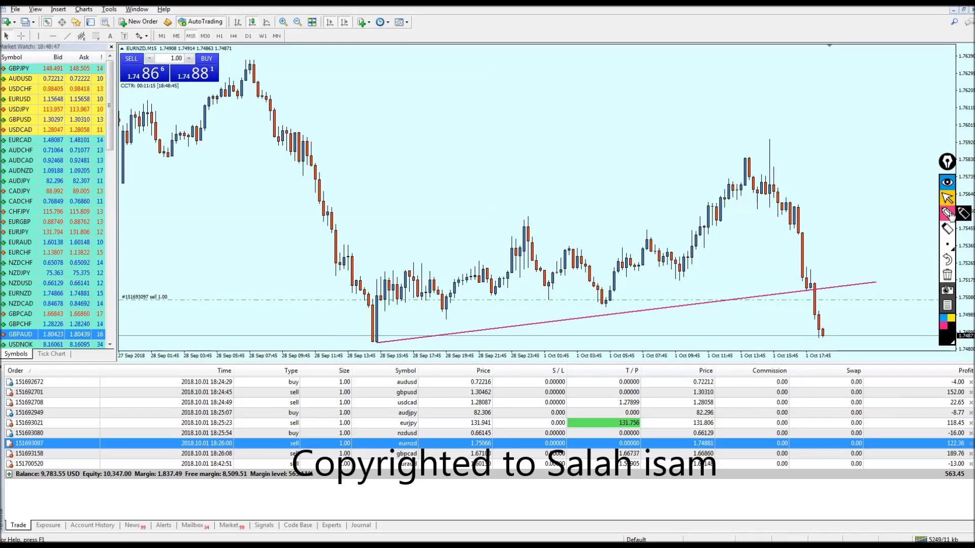
{"action": "left_click", "coordinate": [602, 304]}
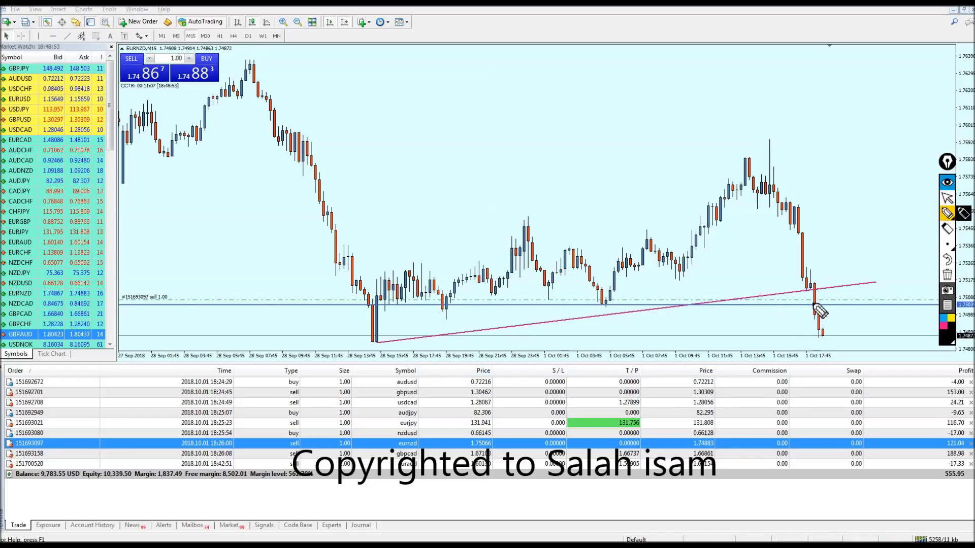
Step: Sketch EURNZD's trendline and support break with arrows and traced lines, mark the 28 September low, and clear the markings
{"action": "left_click_drag", "start_coordinate": [837, 257], "coordinate": [822, 280]}
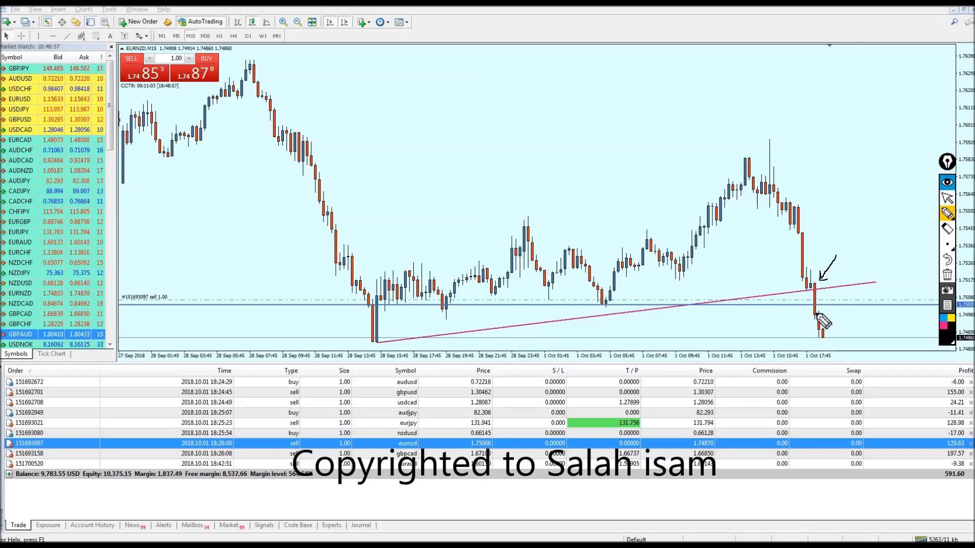
{"action": "left_click_drag", "start_coordinate": [378, 343], "coordinate": [874, 276]}
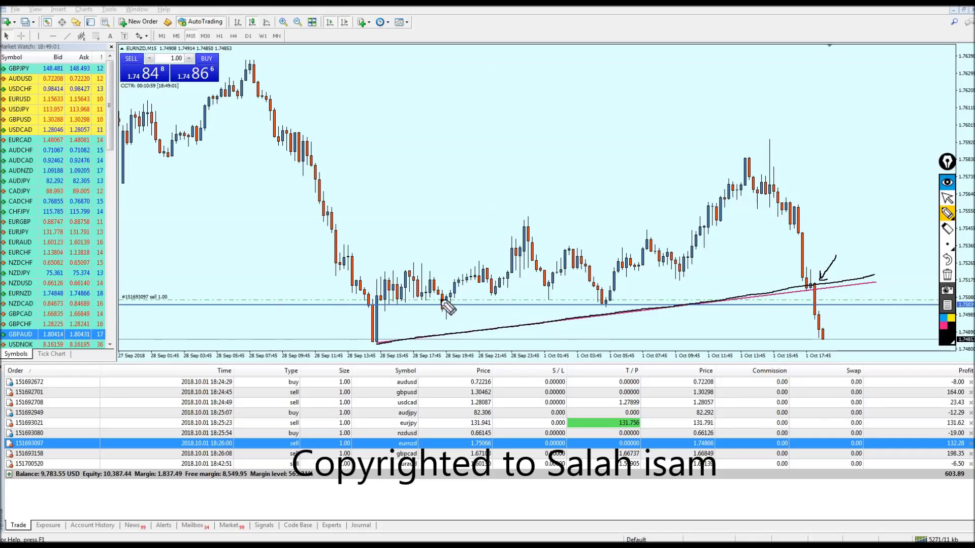
{"action": "left_click_drag", "start_coordinate": [398, 301], "coordinate": [867, 288]}
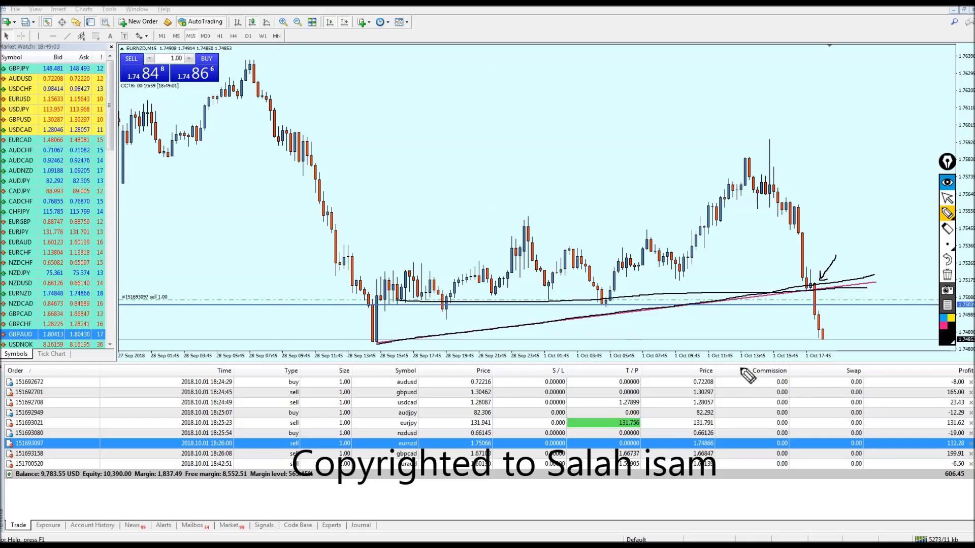
{"action": "left_click_drag", "start_coordinate": [812, 284], "coordinate": [823, 330]}
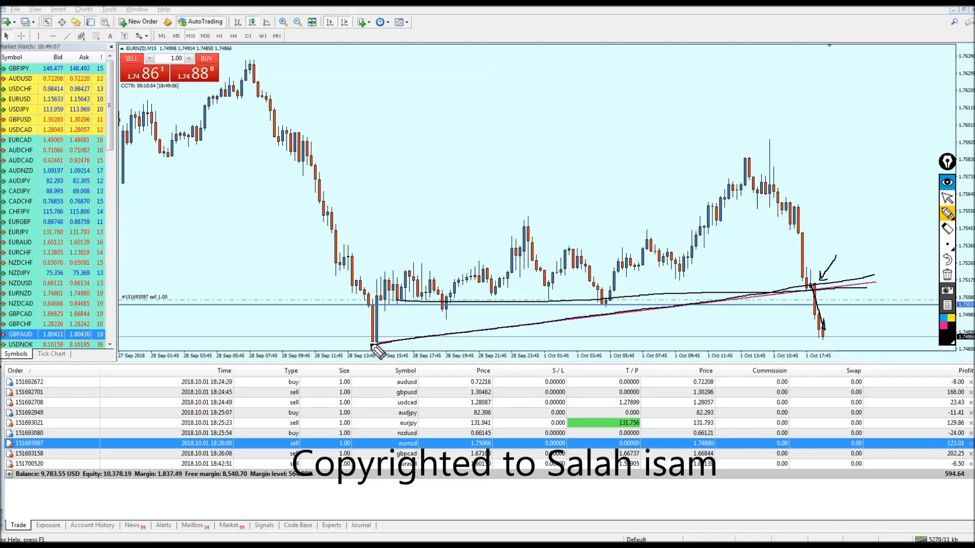
{"action": "left_click_drag", "start_coordinate": [377, 350], "coordinate": [869, 349]}
{"action": "left_click", "coordinate": [947, 198]}
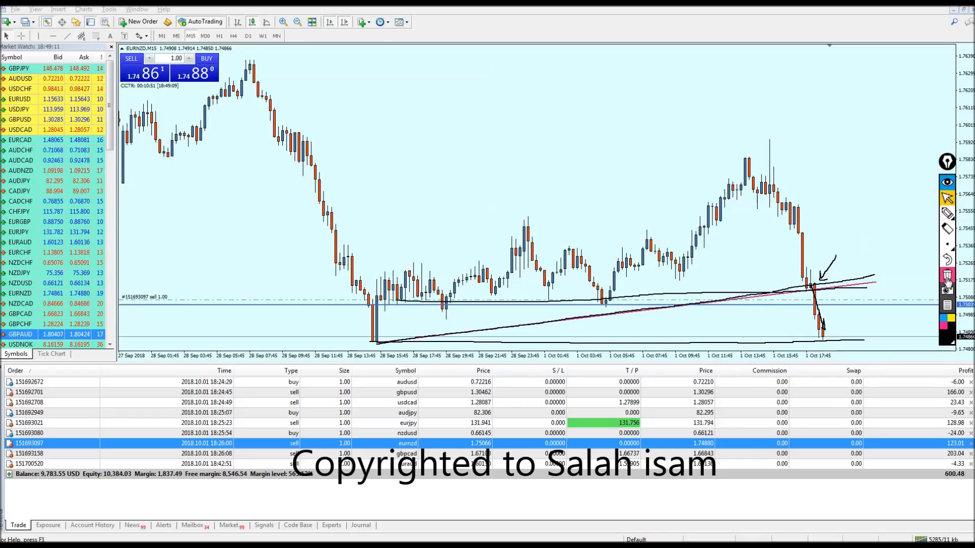
Step: Close the EURNZD sell position and tidy its chart by lowering the horizontal line to the 28 September low and deleting the trendline
{"action": "left_click", "coordinate": [970, 444]}
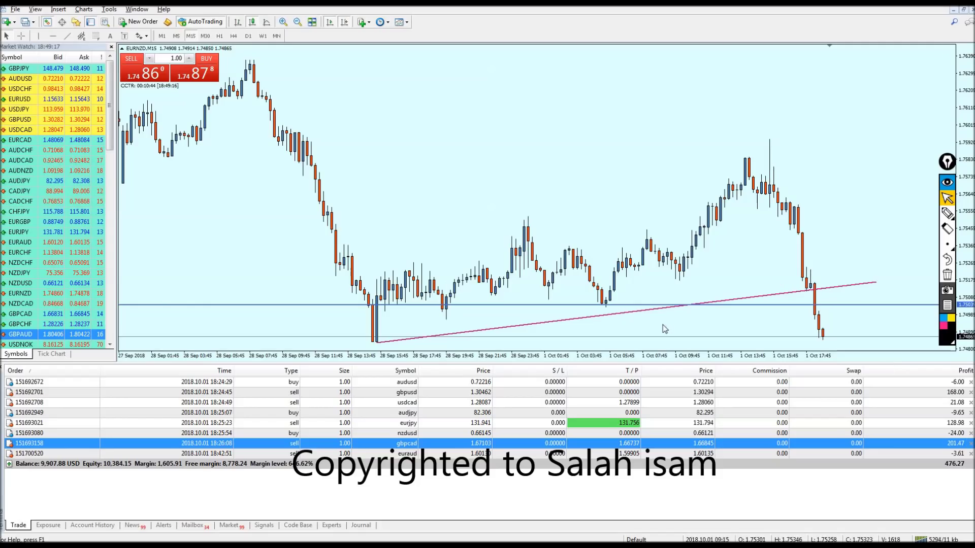
{"action": "left_click_drag", "start_coordinate": [613, 306], "coordinate": [617, 345]}
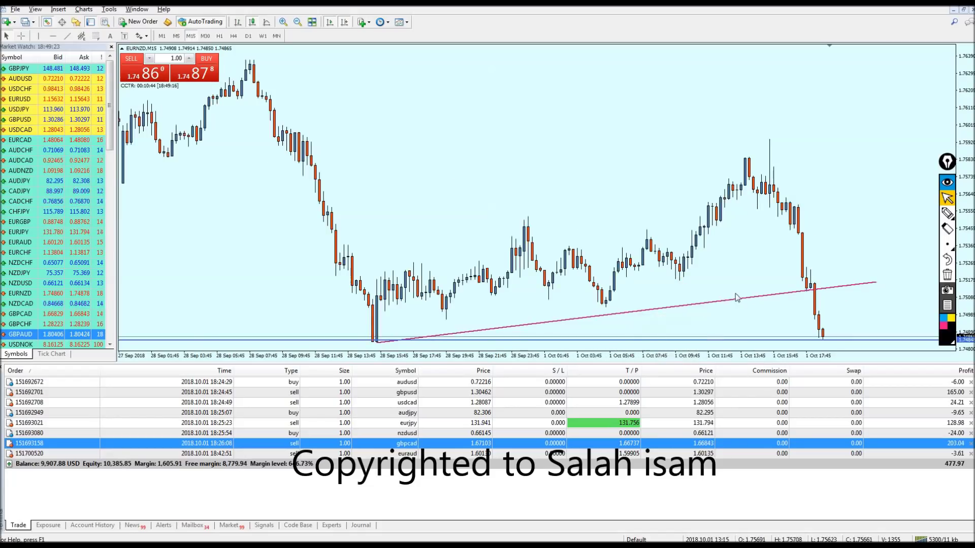
{"action": "key", "text": "Delete"}
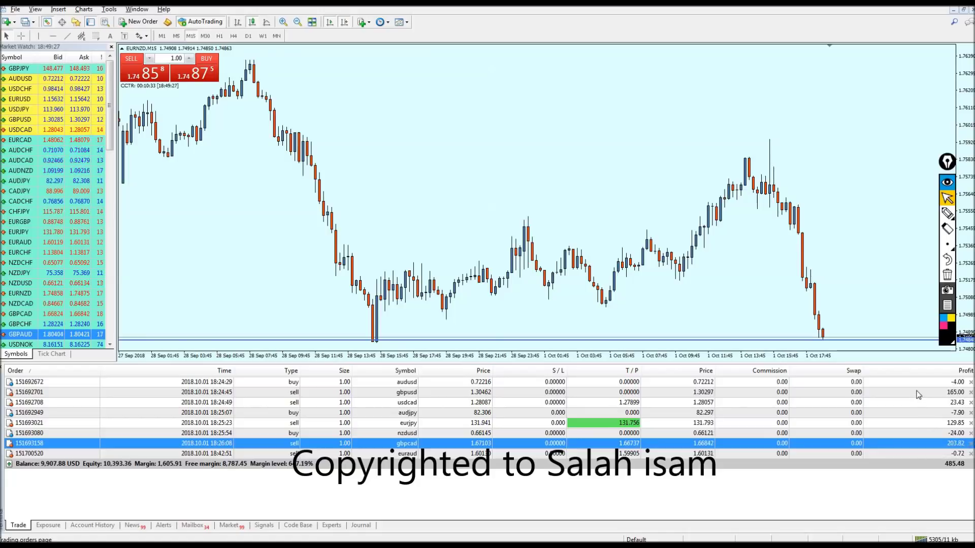
Step: Examine the 15-minute charts of the GBPUSD, AUDUSD and USDCAD positions at different zoom levels
{"action": "left_click_drag", "start_coordinate": [916, 392], "coordinate": [818, 248]}
{"action": "key", "text": "minus"}
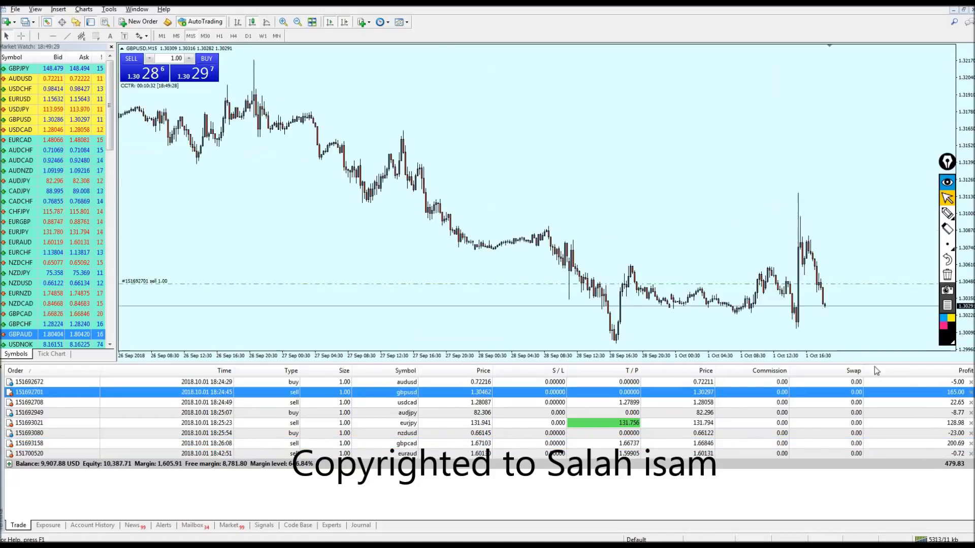
{"action": "left_click", "coordinate": [955, 381]}
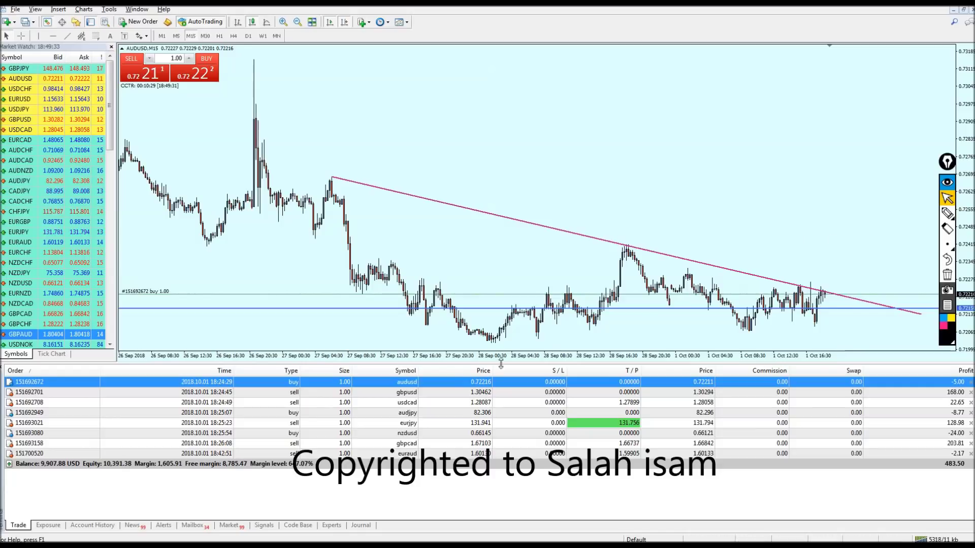
{"action": "key", "text": "Down"}
{"action": "key", "text": "Down"}
{"action": "key", "text": "plus"}
{"action": "key", "text": "plus"}
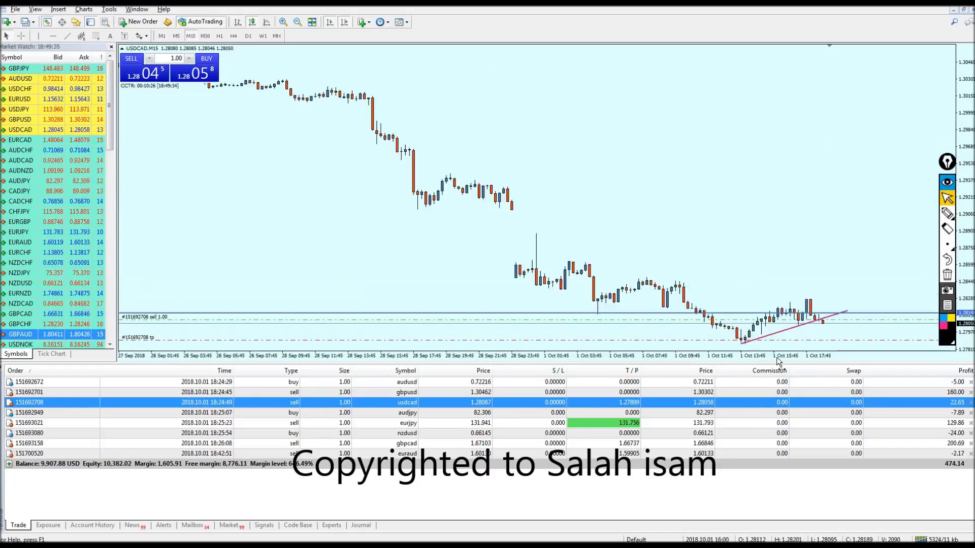
{"action": "key", "text": "minus"}
{"action": "key", "text": "minus"}
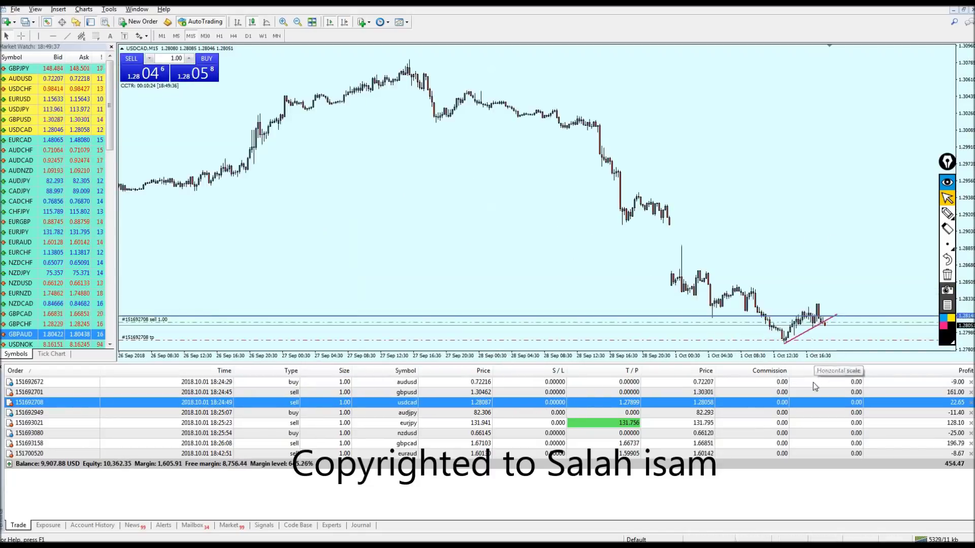
{"action": "key", "text": "plus"}
{"action": "key", "text": "plus"}
Step: Measure from the latest AUDJPY candles upward and add a horizontal line at the 26 September spike high
{"action": "key", "text": "Down"}
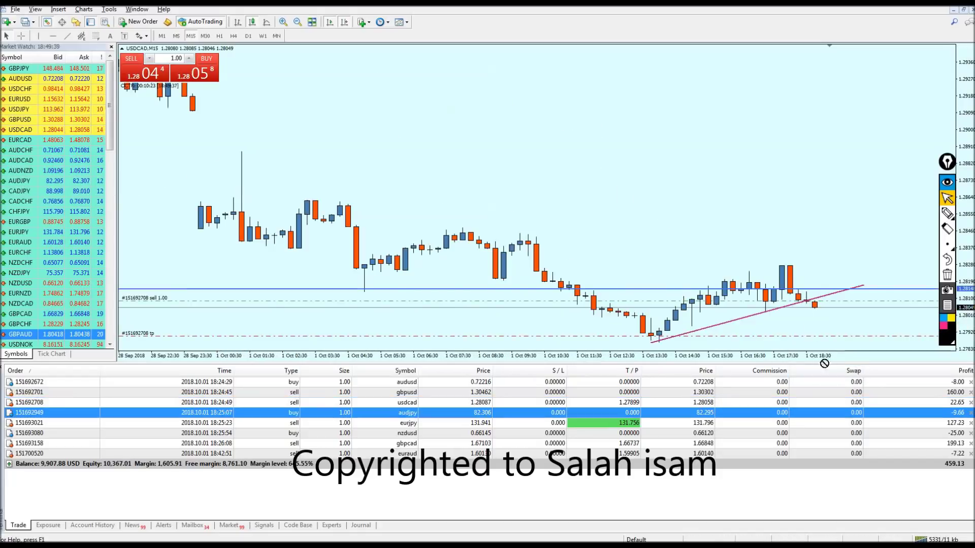
{"action": "key", "text": "minus"}
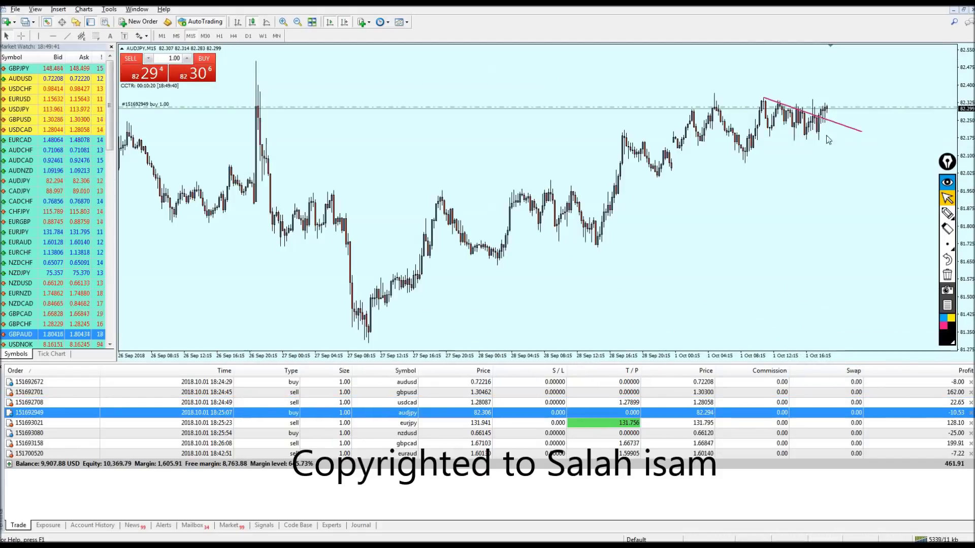
{"action": "middle_click", "coordinate": [836, 109]}
{"action": "left_click_drag", "start_coordinate": [829, 106], "coordinate": [836, 80]}
{"action": "left_click", "coordinate": [53, 36]}
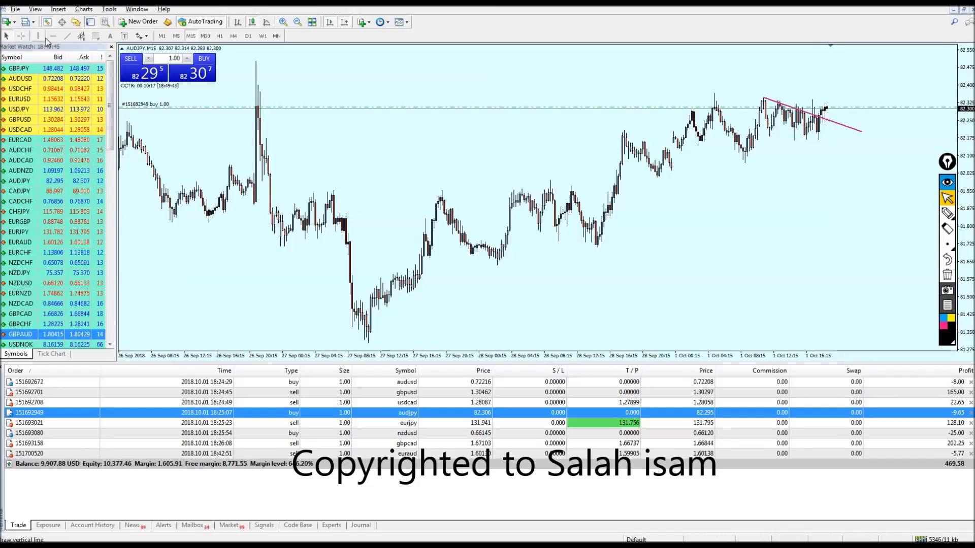
{"action": "left_click", "coordinate": [261, 66]}
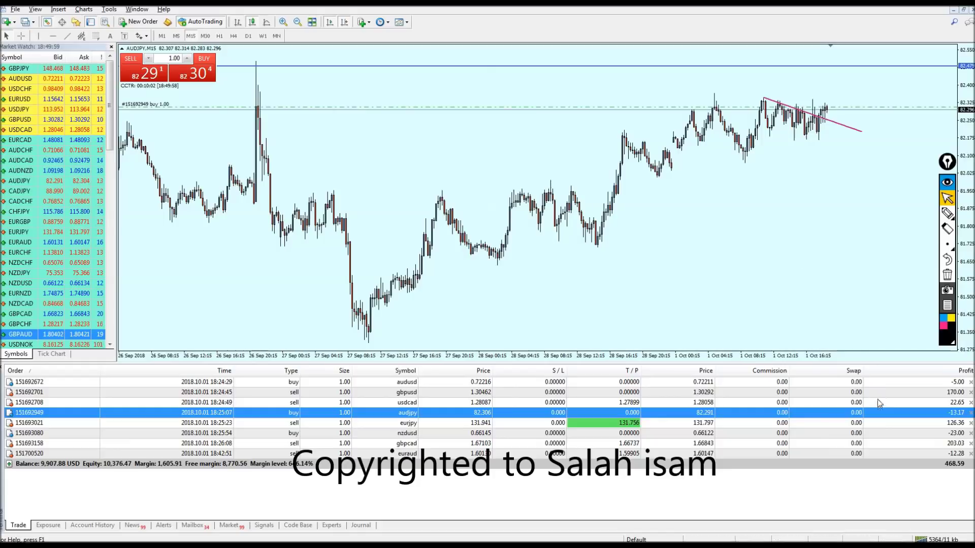
Step: Review the EURJPY and GBPCAD charts and close both sell positions
{"action": "left_click", "coordinate": [877, 424]}
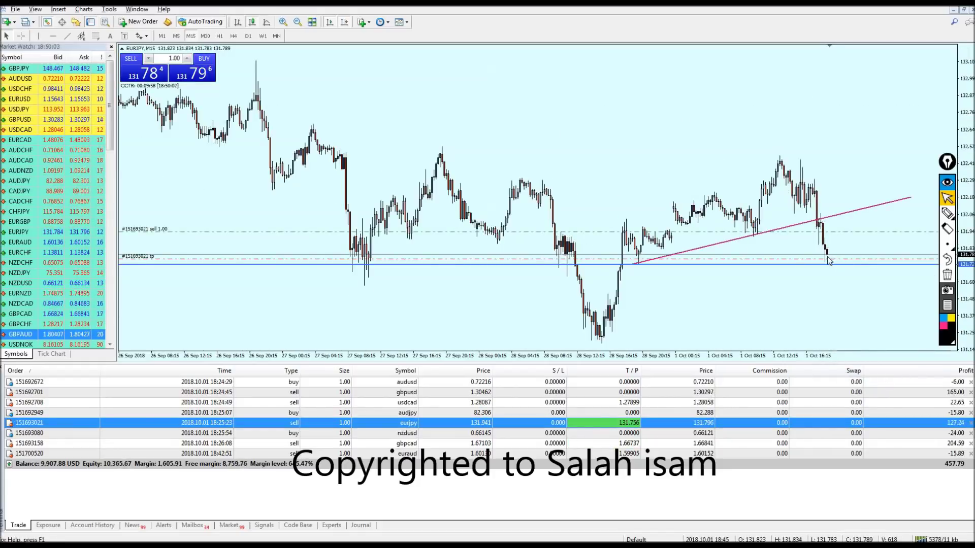
{"action": "left_click", "coordinate": [970, 423]}
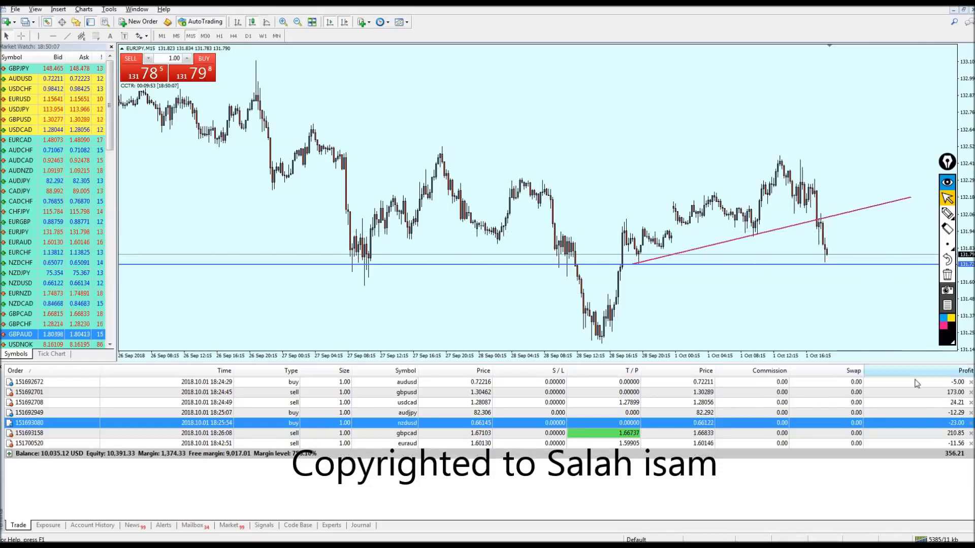
{"action": "left_click", "coordinate": [882, 433]}
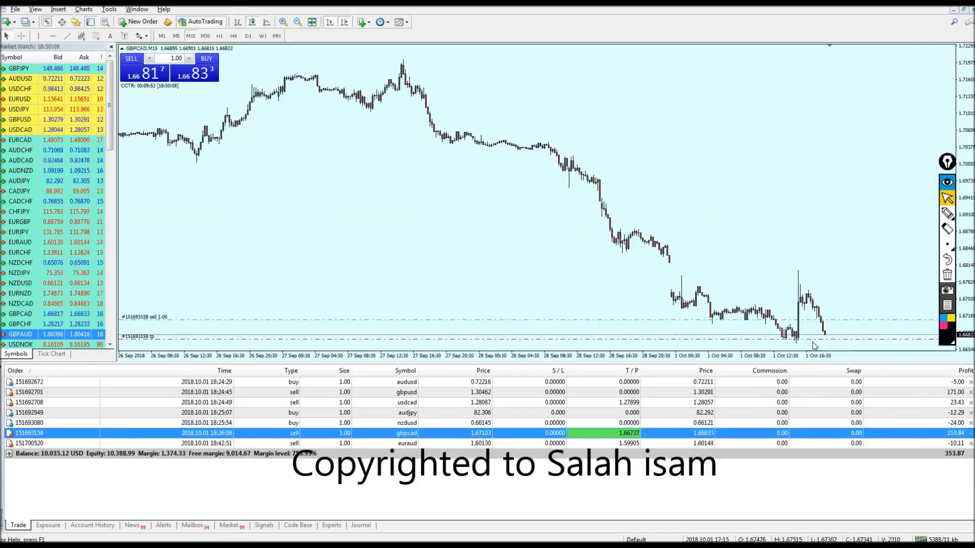
{"action": "left_click_drag", "start_coordinate": [797, 275], "coordinate": [770, 356]}
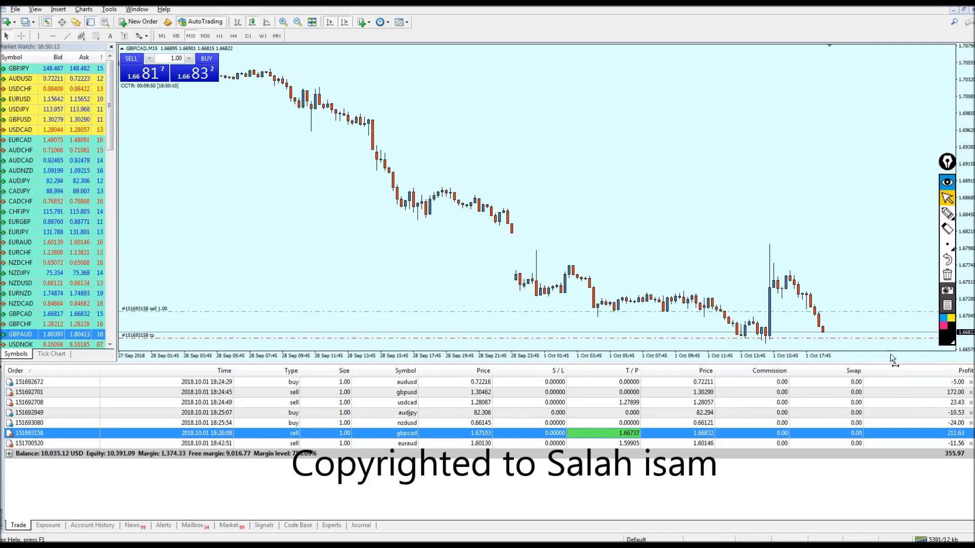
Step: Measure the latest drop on the GBPUSD chart and close the GBPUSD sell position
{"action": "left_click", "coordinate": [943, 391]}
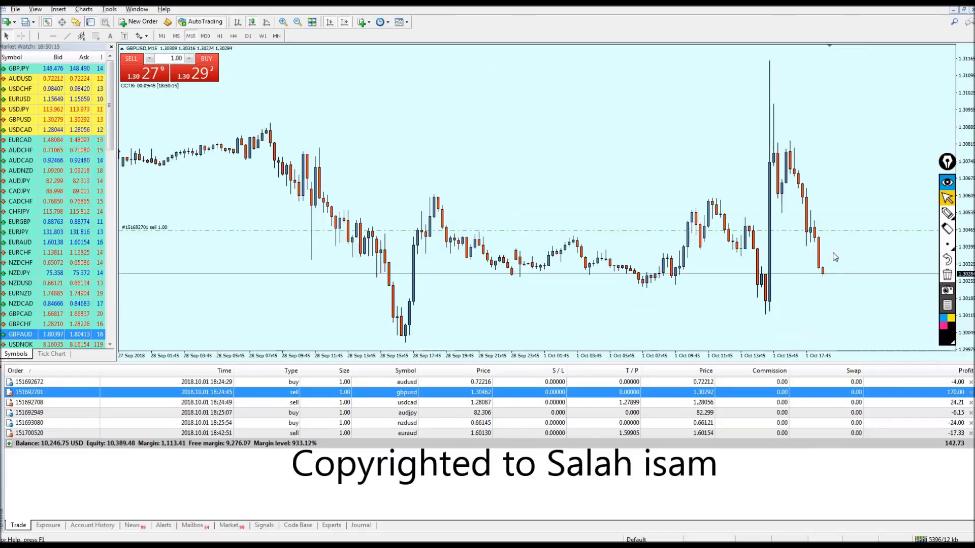
{"action": "middle_click", "coordinate": [811, 259]}
{"action": "left_click_drag", "start_coordinate": [814, 232], "coordinate": [824, 276]}
{"action": "left_click", "coordinate": [970, 393]}
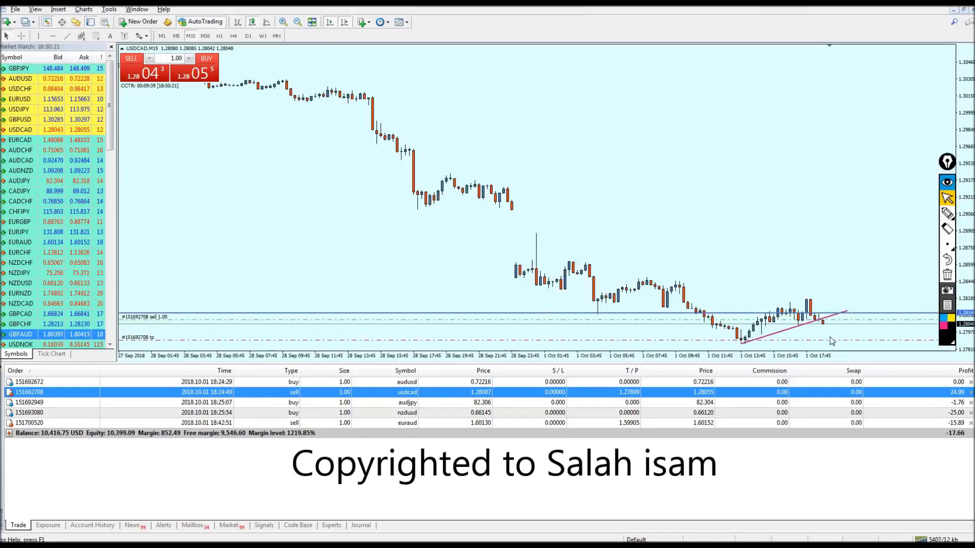
Step: Close the USDCAD sell position and check the charts of the NZDUSD and AUDUSD buy positions
{"action": "left_click_drag", "start_coordinate": [947, 412], "coordinate": [852, 287]}
{"action": "key", "text": "minus"}
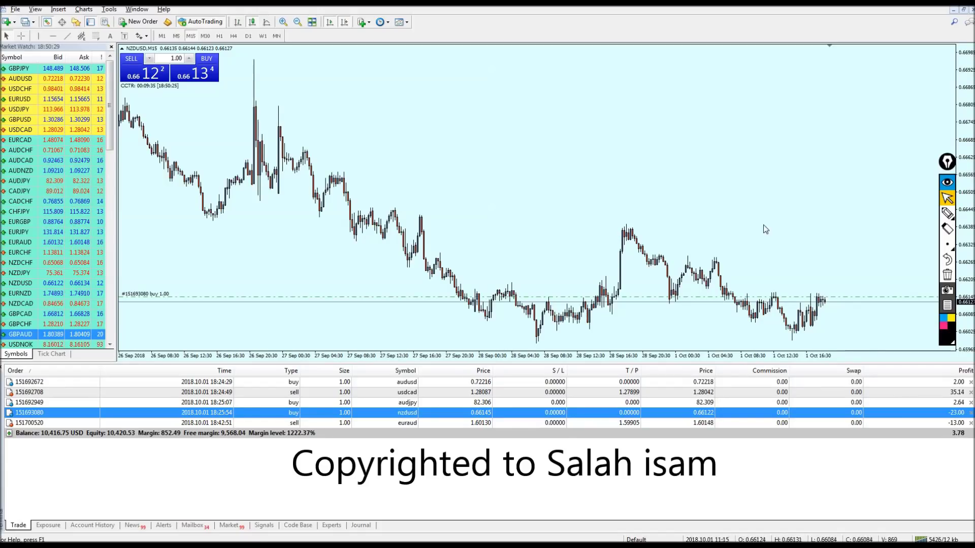
{"action": "key", "text": "Up"}
{"action": "key", "text": "Up"}
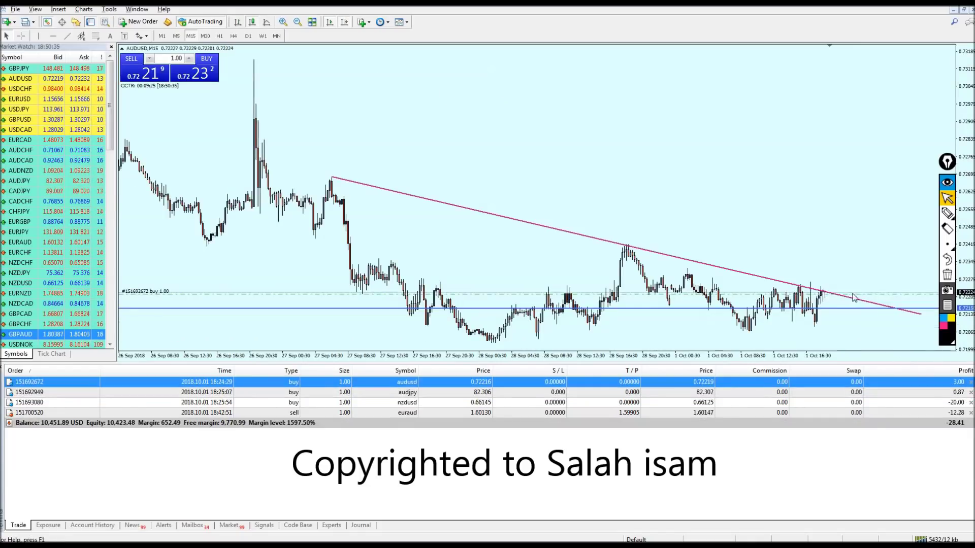
{"action": "left_click", "coordinate": [911, 403]}
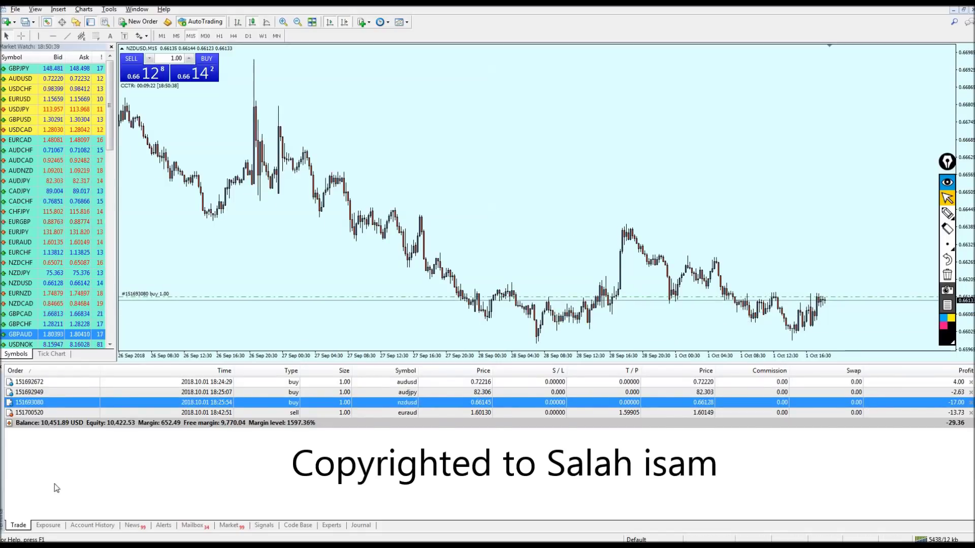
Step: Review the closed trades in the account history, circling the total profit/loss, underlining the profitable trades and marking the losing ones
{"action": "left_click", "coordinate": [90, 526]}
{"action": "left_click", "coordinate": [947, 213]}
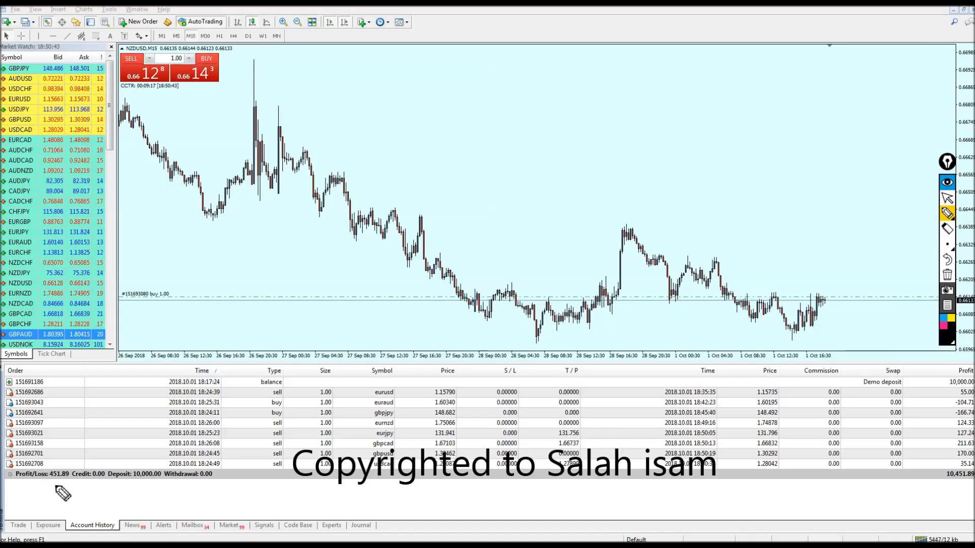
{"action": "mouse_move", "coordinate": [49, 485]}
{"action": "left_mouse_down"}
{"action": "mouse_move", "coordinate": [80, 484]}
{"action": "mouse_move", "coordinate": [51, 484]}
{"action": "left_mouse_up"}
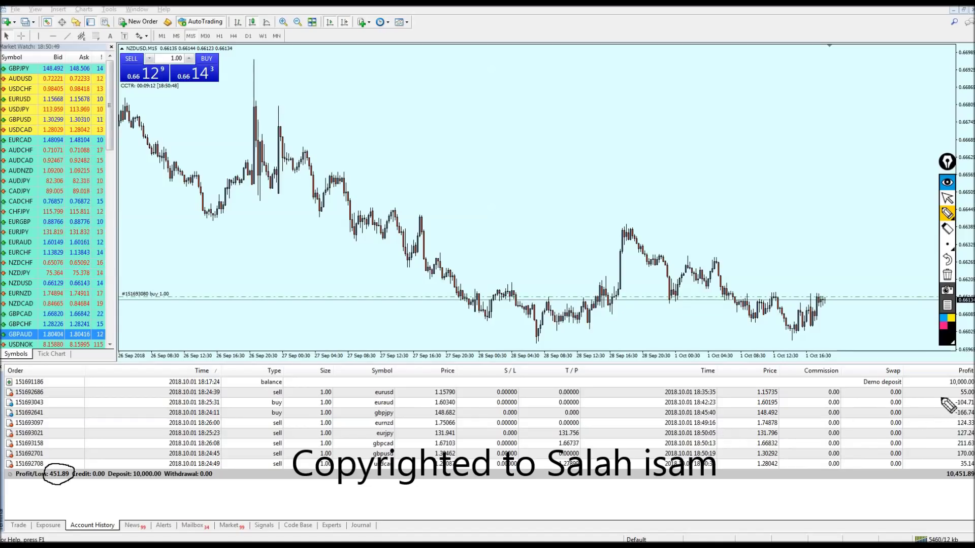
{"action": "left_click_drag", "start_coordinate": [949, 393], "coordinate": [957, 392]}
{"action": "left_click_drag", "start_coordinate": [946, 424], "coordinate": [958, 447]}
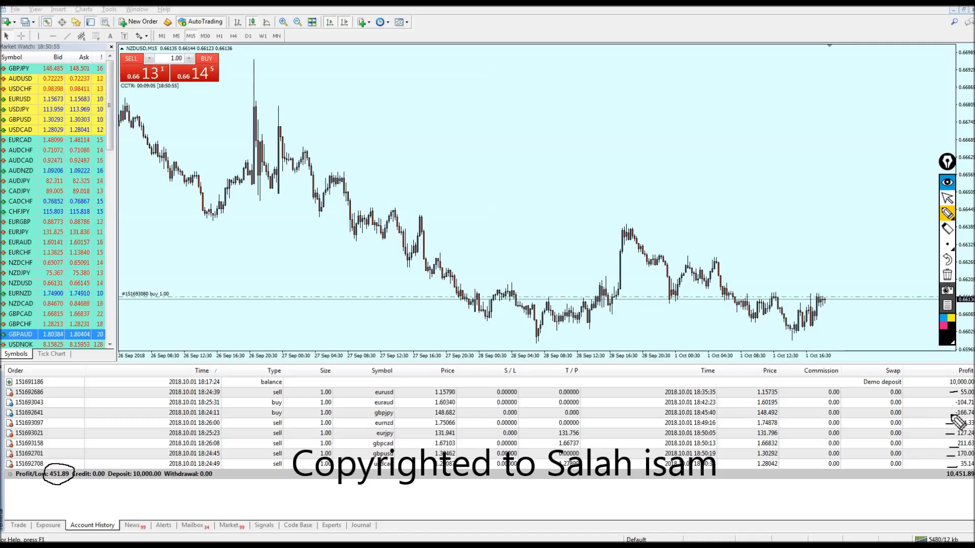
{"action": "mouse_move", "coordinate": [943, 409]}
{"action": "left_mouse_down"}
{"action": "mouse_move", "coordinate": [950, 417]}
{"action": "mouse_move", "coordinate": [942, 416]}
{"action": "mouse_move", "coordinate": [950, 399]}
{"action": "left_mouse_up"}
{"action": "left_click", "coordinate": [947, 198]}
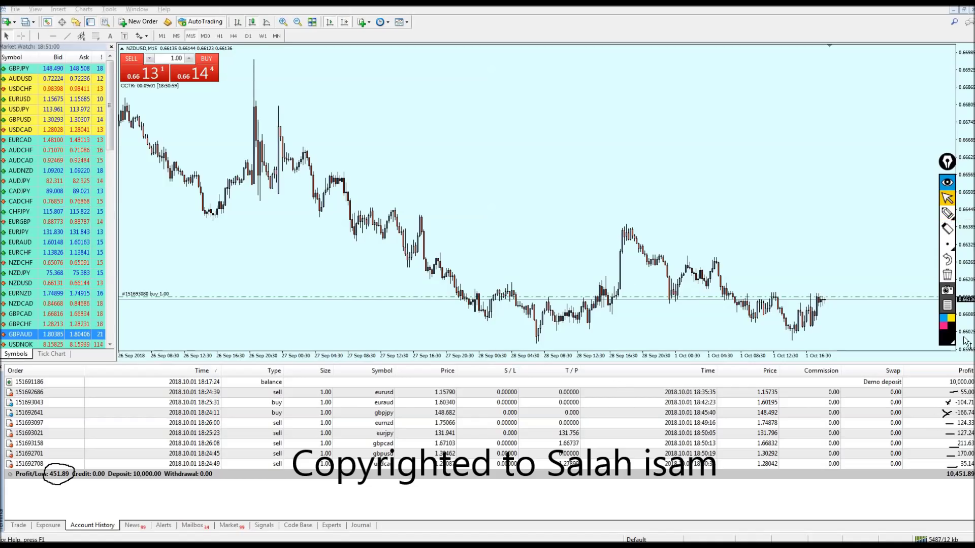
Step: Return to the list of open positions and clear the sketched markings
{"action": "left_click", "coordinate": [18, 528]}
{"action": "mouse_move", "coordinate": [946, 251]}
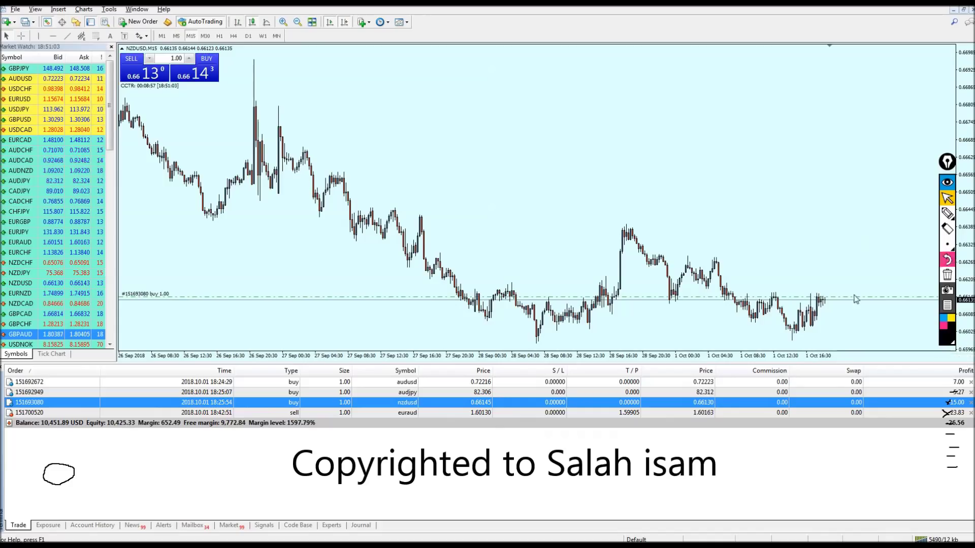
{"action": "left_click", "coordinate": [948, 277]}
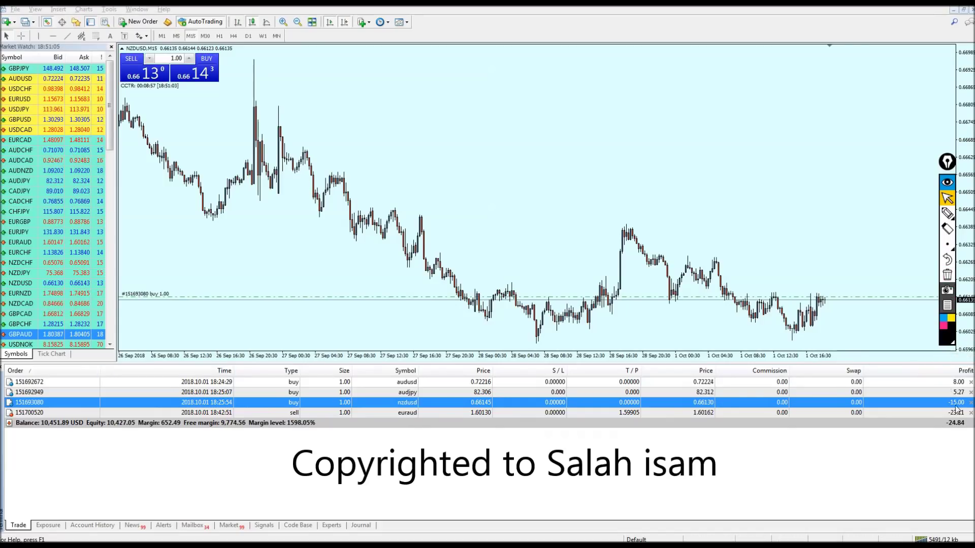
Step: Close the AUDUSD and AUDJPY buy positions
{"action": "left_click", "coordinate": [962, 381]}
{"action": "left_click", "coordinate": [971, 382]}
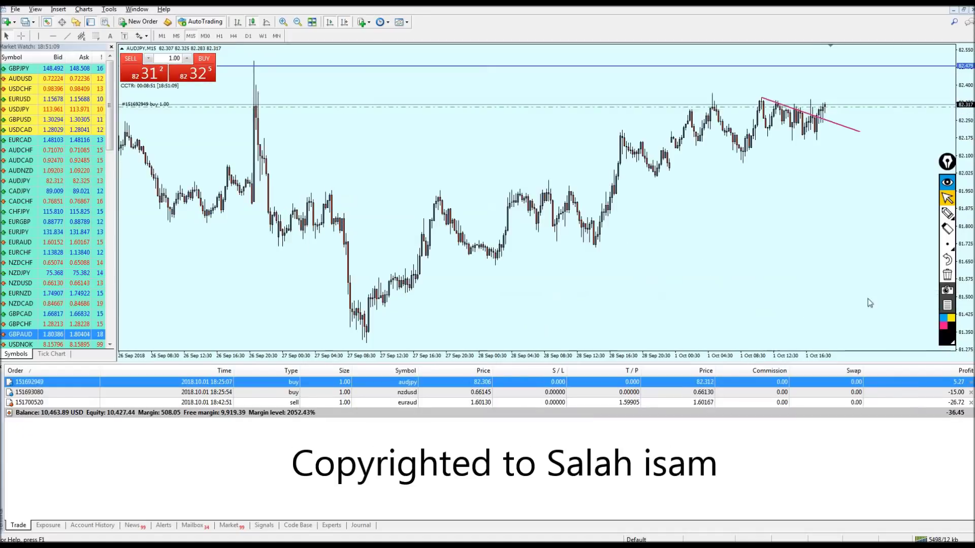
{"action": "left_click", "coordinate": [970, 382]}
Step: Load the EURAUD sell position's chart on the H1 timeframe and enlarge the chart area above the positions list
{"action": "left_click_drag", "start_coordinate": [895, 386], "coordinate": [842, 277]}
{"action": "left_click_drag", "start_coordinate": [909, 391], "coordinate": [862, 254]}
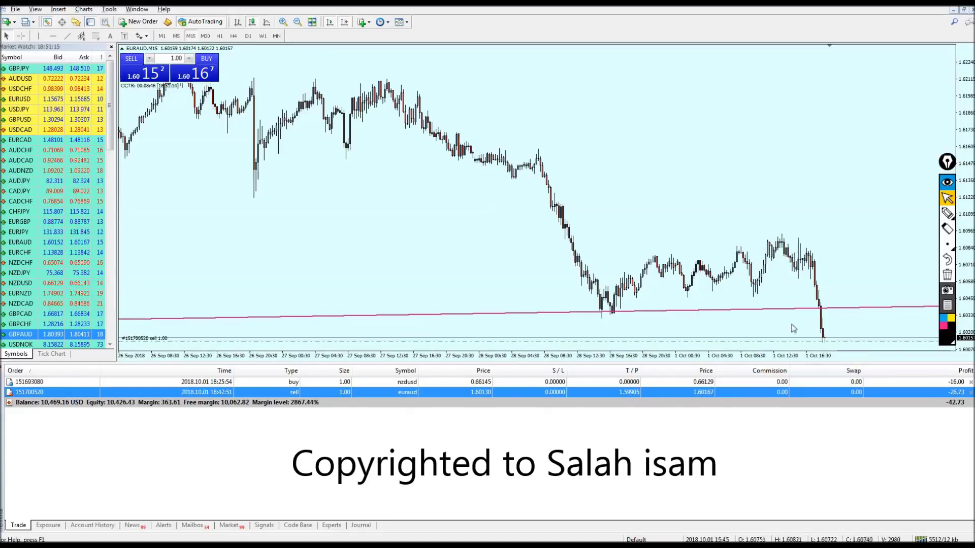
{"action": "key", "text": "minus"}
{"action": "key", "text": "minus"}
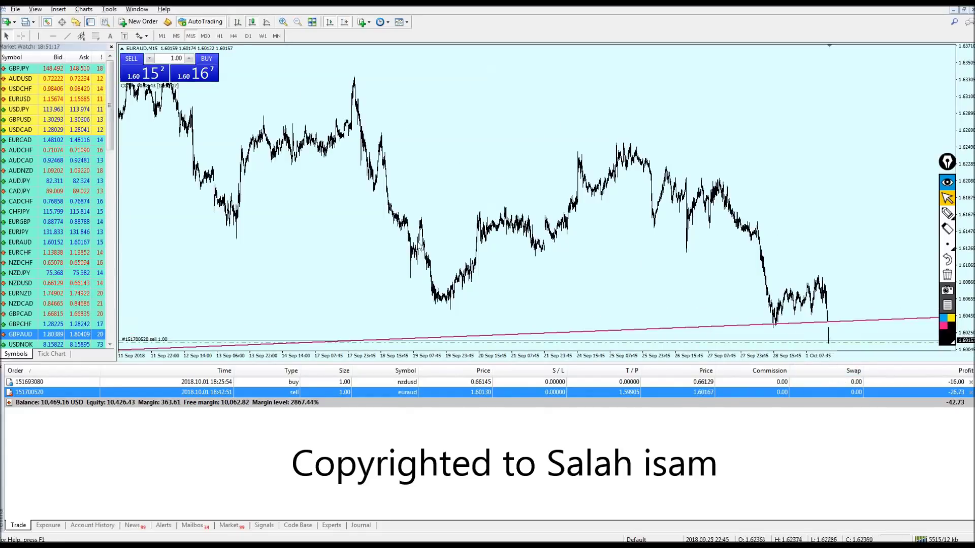
{"action": "left_click", "coordinate": [219, 36]}
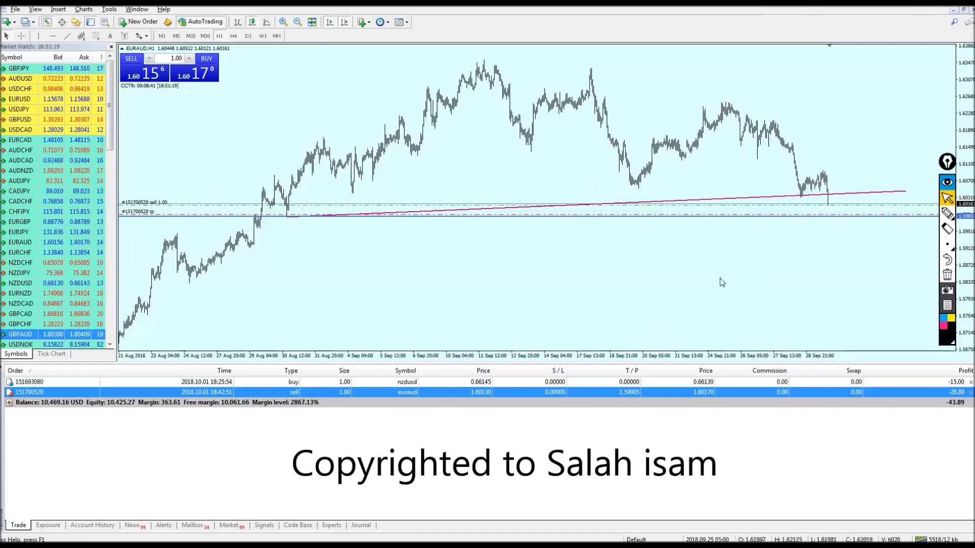
{"action": "key", "text": "plus"}
{"action": "key", "text": "minus"}
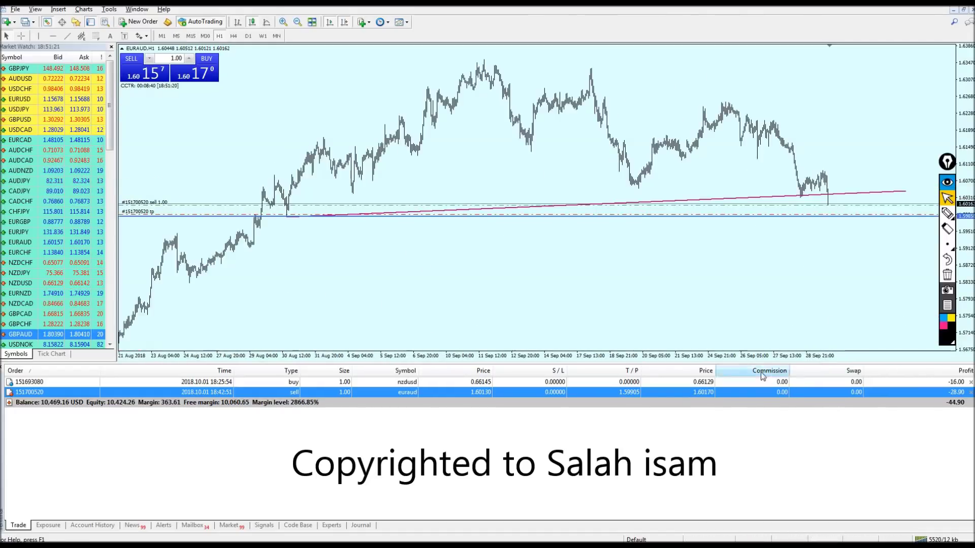
{"action": "left_click_drag", "start_coordinate": [757, 363], "coordinate": [758, 453]}
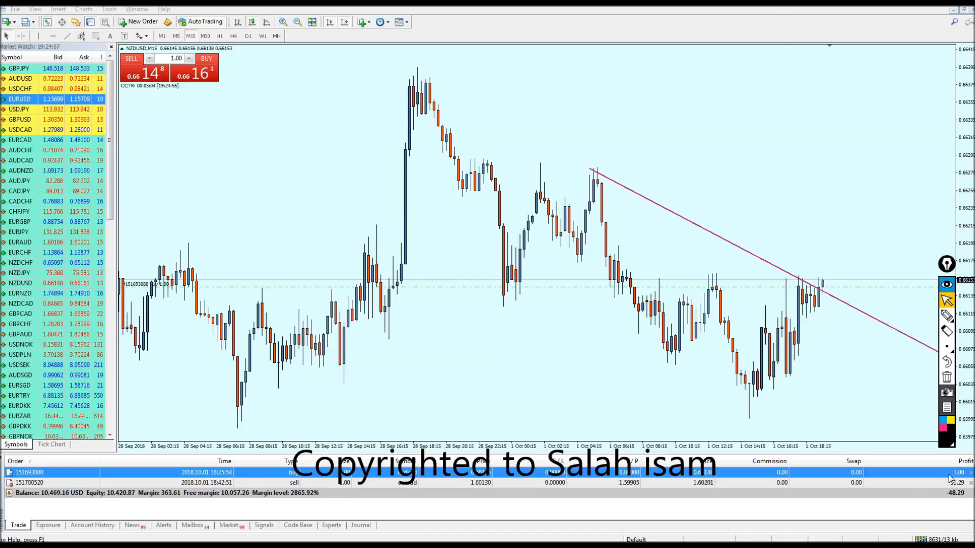
Step: Close the NZDUSD buy position and examine the EURAUD chart on the M15 and H1 timeframes
{"action": "left_click", "coordinate": [970, 473]}
{"action": "left_click_drag", "start_coordinate": [918, 475], "coordinate": [842, 315]}
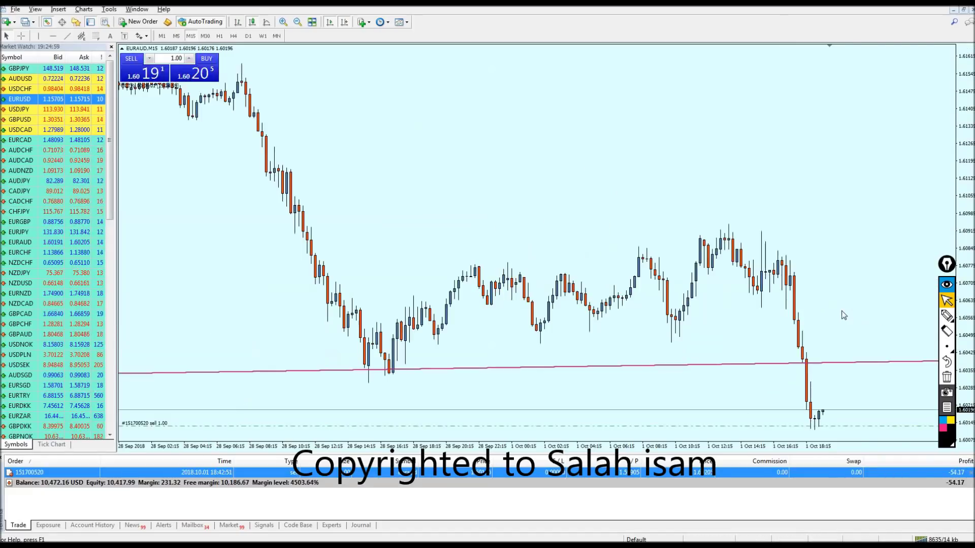
{"action": "key", "text": "minus"}
{"action": "key", "text": "minus"}
{"action": "key", "text": "minus"}
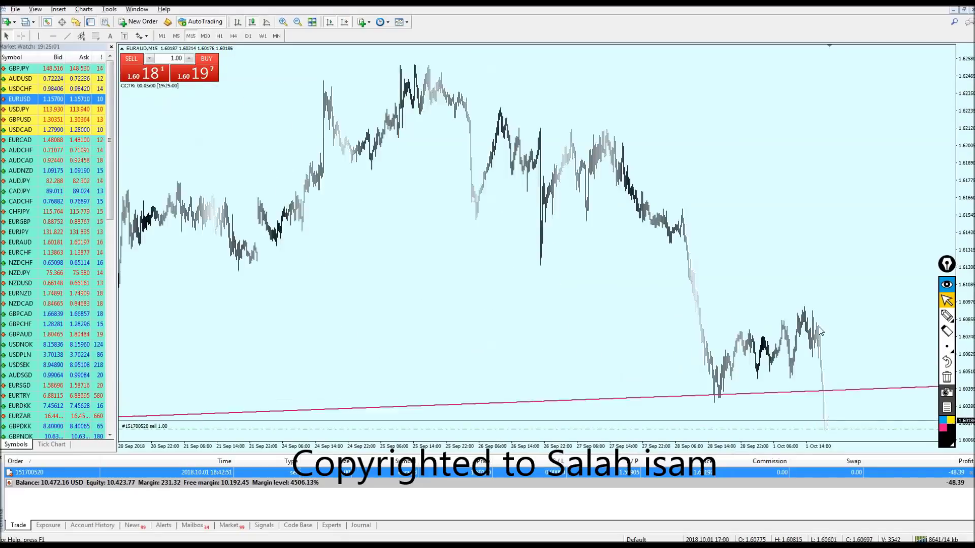
{"action": "key", "text": "plus"}
{"action": "key", "text": "plus"}
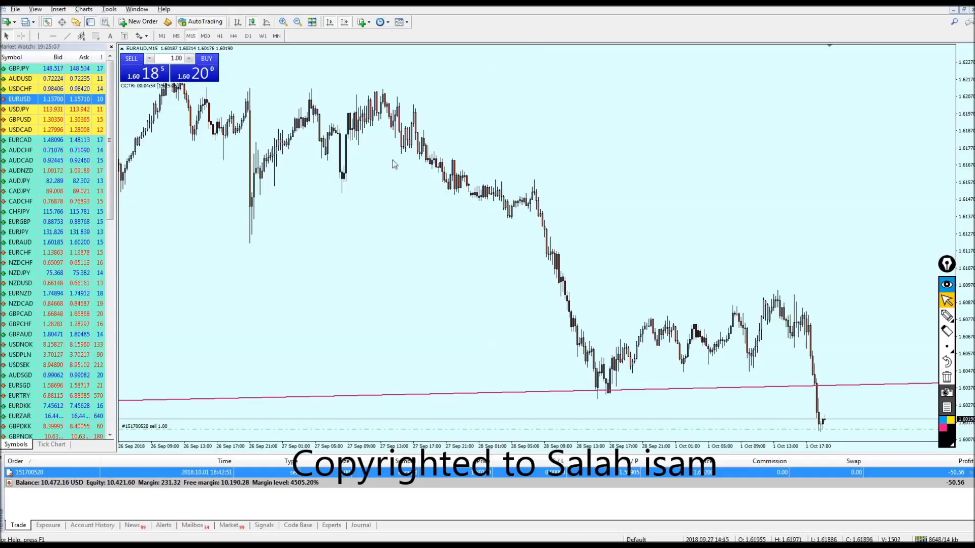
{"action": "left_click", "coordinate": [219, 35]}
{"action": "key", "text": "minus"}
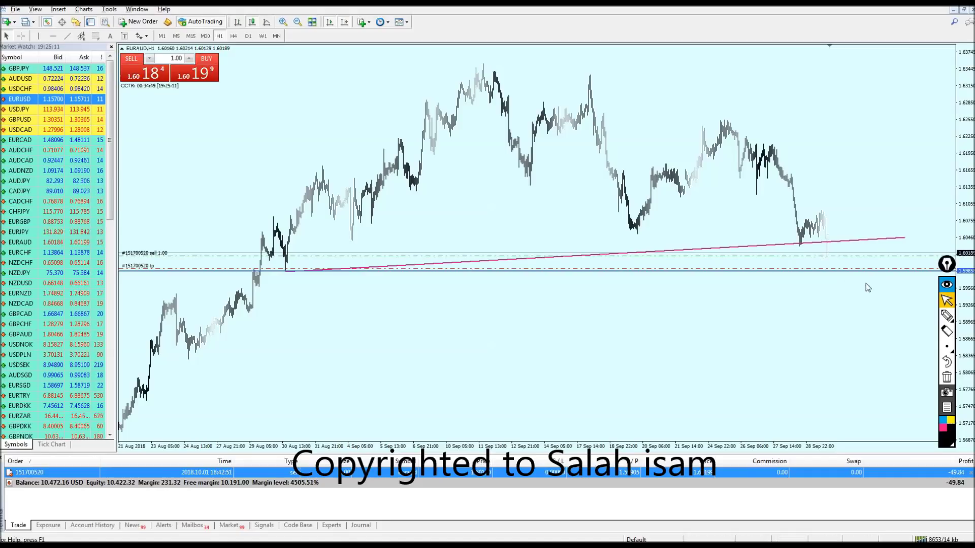
Step: Measure from the latest EURAUD price down to the blue horizontal level and close the EURAUD sell position
{"action": "middle_click", "coordinate": [828, 255]}
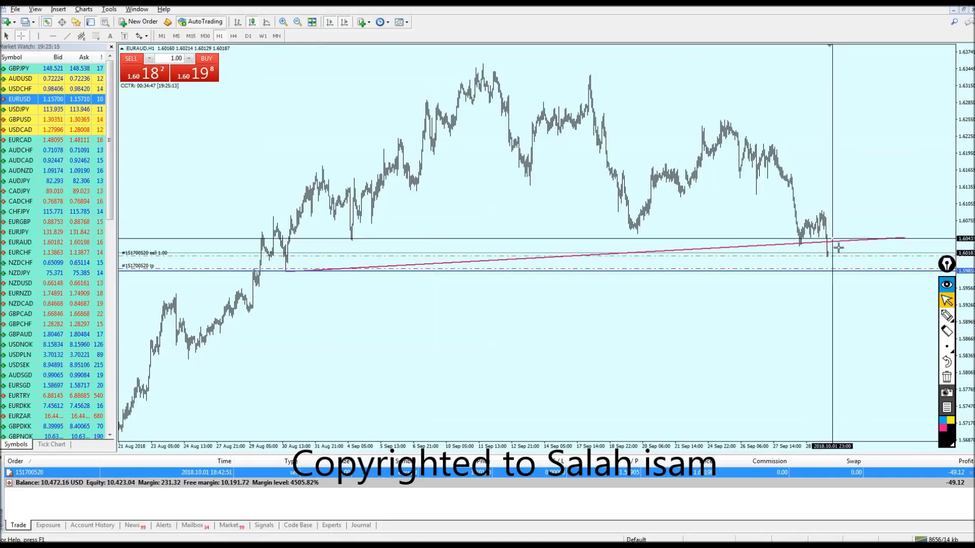
{"action": "left_click_drag", "start_coordinate": [828, 253], "coordinate": [838, 271]}
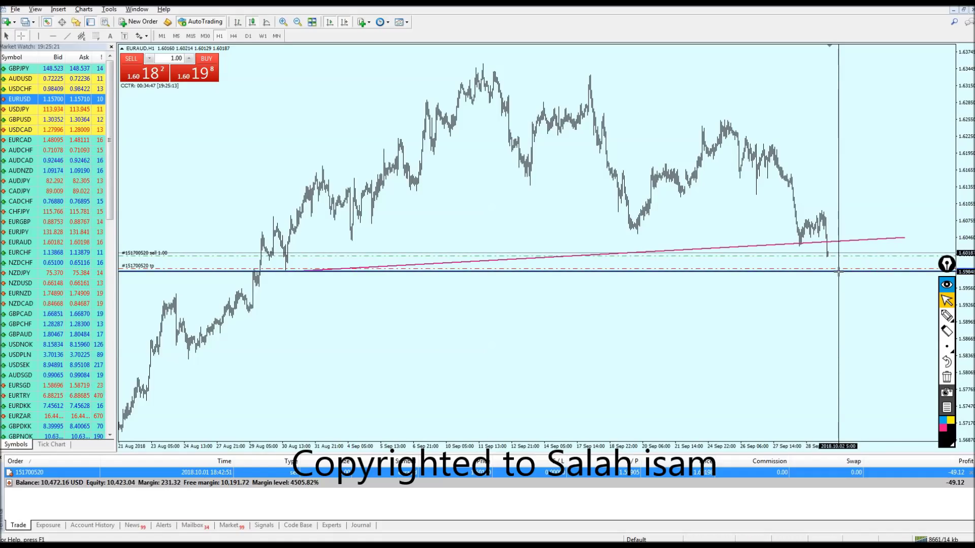
{"action": "middle_click", "coordinate": [839, 272]}
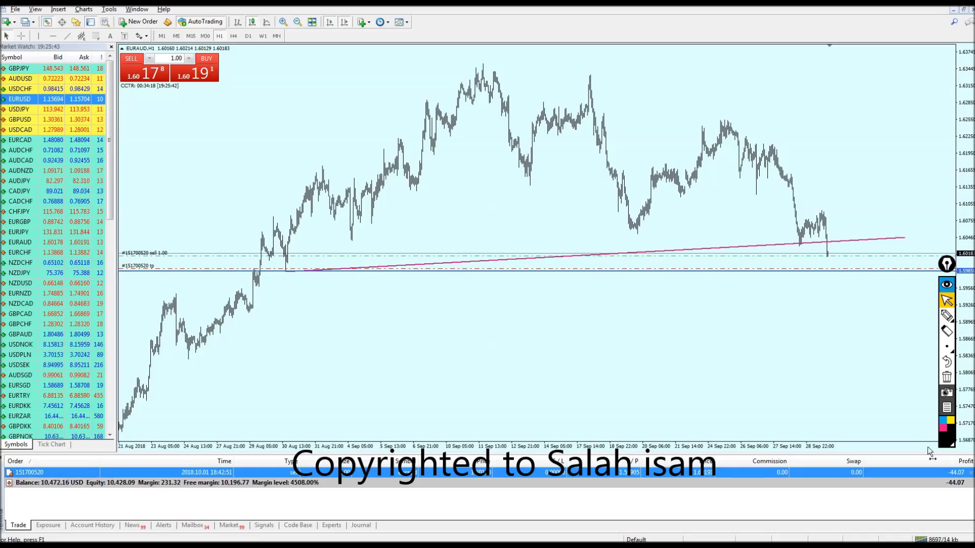
{"action": "left_click", "coordinate": [971, 473]}
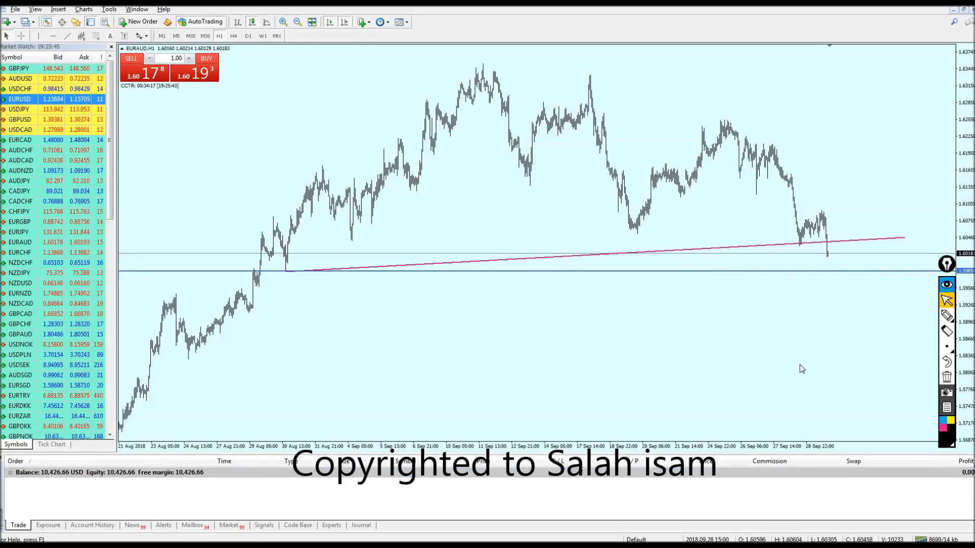
Step: Open the account history and enlarge the list to show all closed trades
{"action": "left_click", "coordinate": [92, 525]}
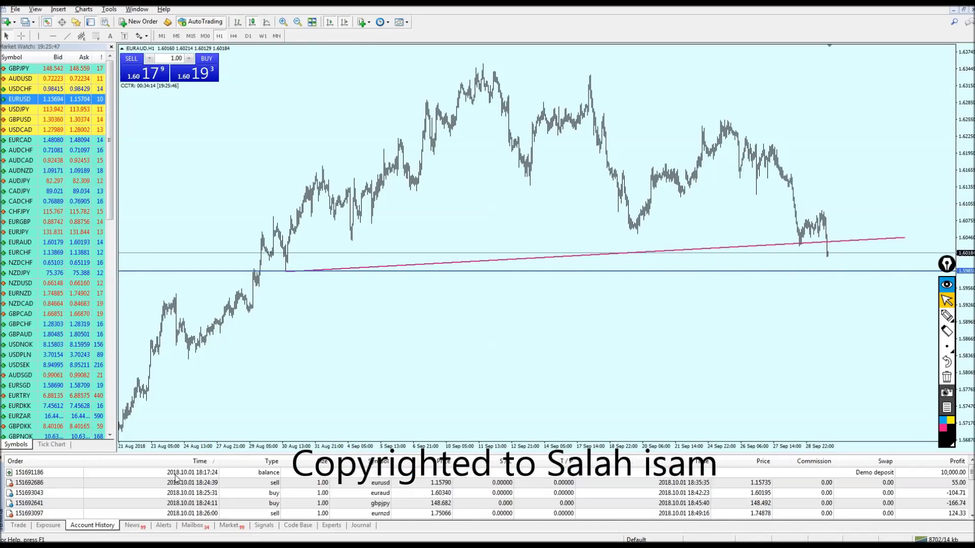
{"action": "left_click_drag", "start_coordinate": [467, 455], "coordinate": [467, 343]}
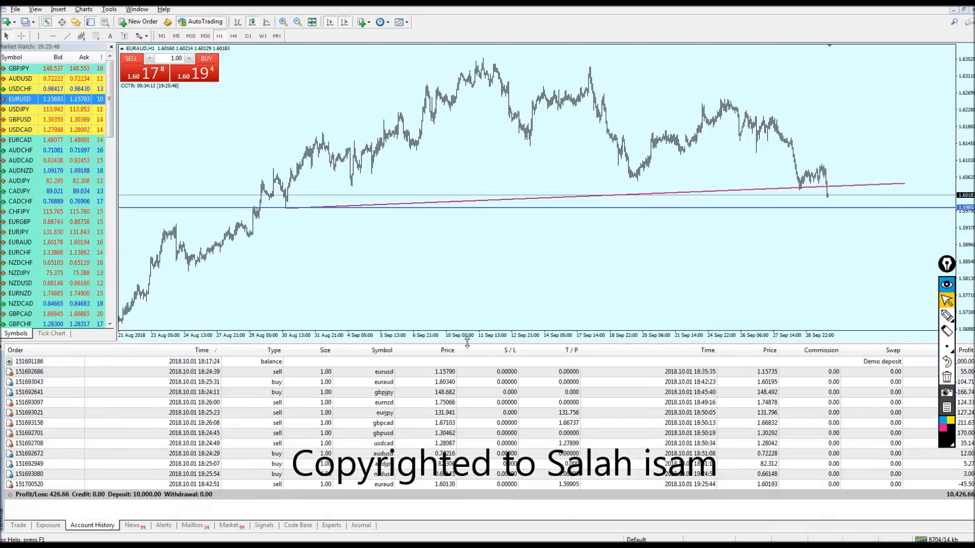
{"action": "left_click_drag", "start_coordinate": [946, 263], "coordinate": [920, 109]}
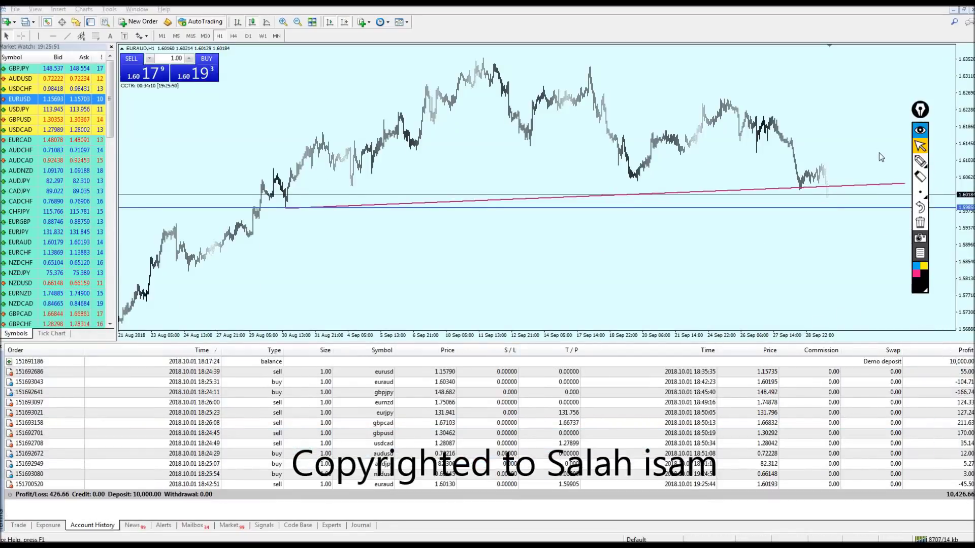
Step: Tick the profitable closed trades, mark the losing ones with crosses and circle the total profit/loss
{"action": "left_click", "coordinate": [920, 161]}
{"action": "left_click_drag", "start_coordinate": [947, 373], "coordinate": [953, 369]}
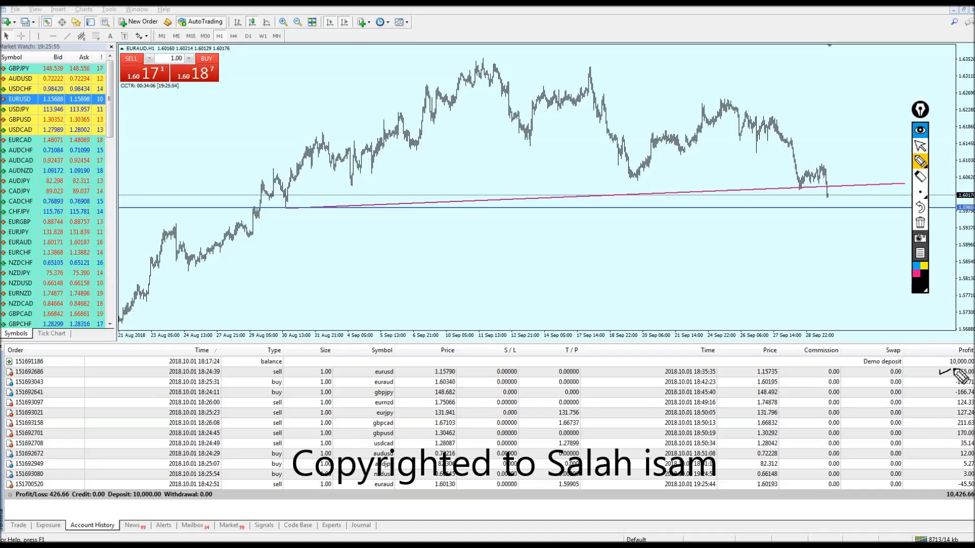
{"action": "mouse_move", "coordinate": [933, 404]}
{"action": "left_mouse_down"}
{"action": "mouse_move", "coordinate": [953, 420]}
{"action": "mouse_move", "coordinate": [953, 472]}
{"action": "left_mouse_up"}
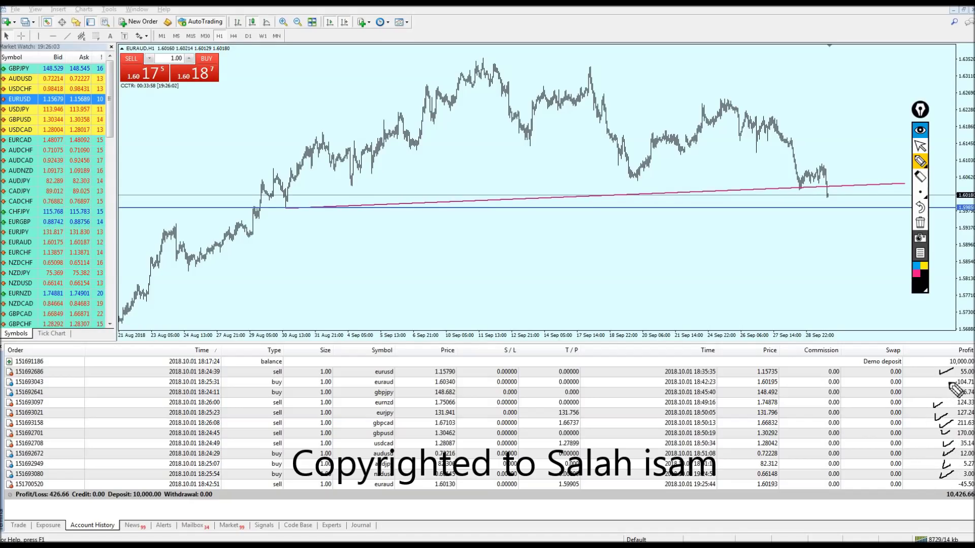
{"action": "left_click_drag", "start_coordinate": [937, 378], "coordinate": [947, 386]}
{"action": "mouse_move", "coordinate": [947, 378]}
{"action": "left_mouse_down"}
{"action": "mouse_move", "coordinate": [938, 386]}
{"action": "mouse_move", "coordinate": [948, 397]}
{"action": "mouse_move", "coordinate": [938, 397]}
{"action": "left_mouse_up"}
{"action": "mouse_move", "coordinate": [937, 479]}
{"action": "left_mouse_down"}
{"action": "mouse_move", "coordinate": [947, 487]}
{"action": "mouse_move", "coordinate": [935, 487]}
{"action": "left_mouse_up"}
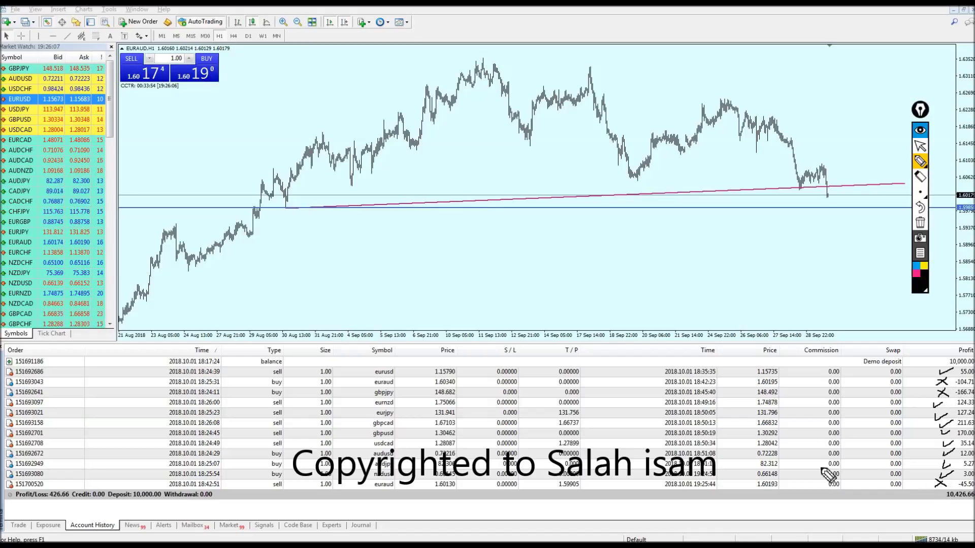
{"action": "mouse_move", "coordinate": [76, 503]}
{"action": "left_mouse_down"}
{"action": "mouse_move", "coordinate": [56, 515]}
{"action": "mouse_move", "coordinate": [43, 495]}
{"action": "left_mouse_up"}
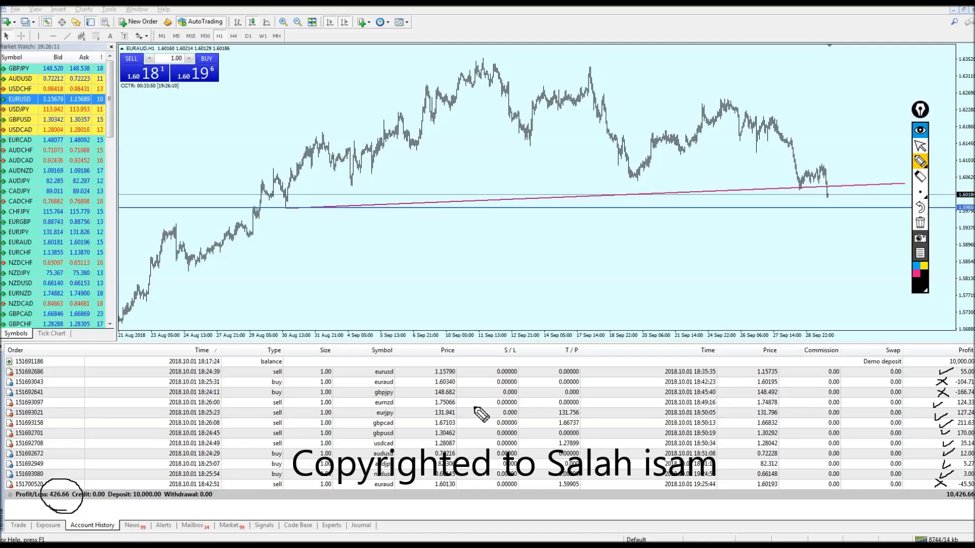
Step: Clear the sketched markings from the account history
{"action": "left_click", "coordinate": [919, 147]}
{"action": "left_click", "coordinate": [920, 223]}
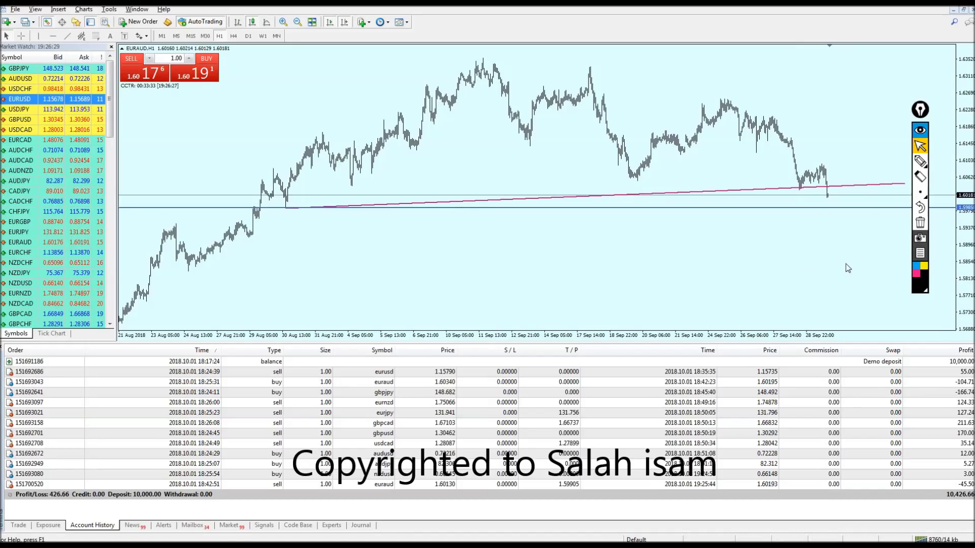
Step: Examine the losing EURAUD and GBPJPY buy trades from the account history on their H1 charts
{"action": "left_click_drag", "start_coordinate": [862, 382], "coordinate": [830, 260]}
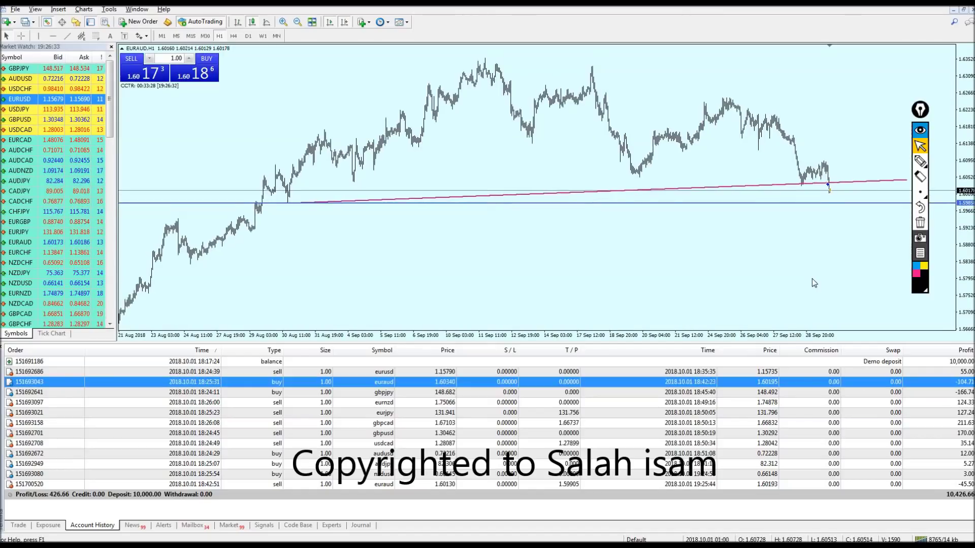
{"action": "left_click_drag", "start_coordinate": [901, 391], "coordinate": [823, 265]}
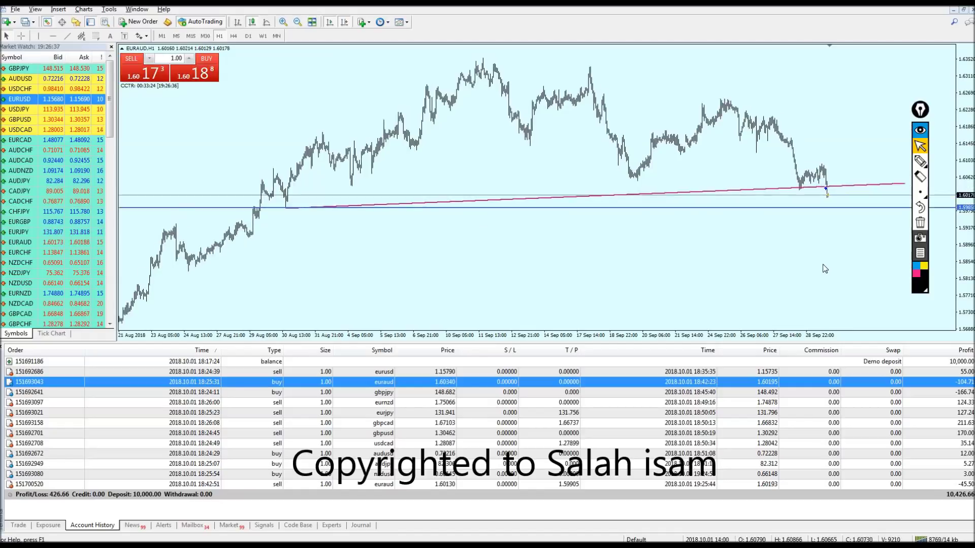
{"action": "key", "text": "plus"}
{"action": "left_click_drag", "start_coordinate": [908, 394], "coordinate": [837, 279]}
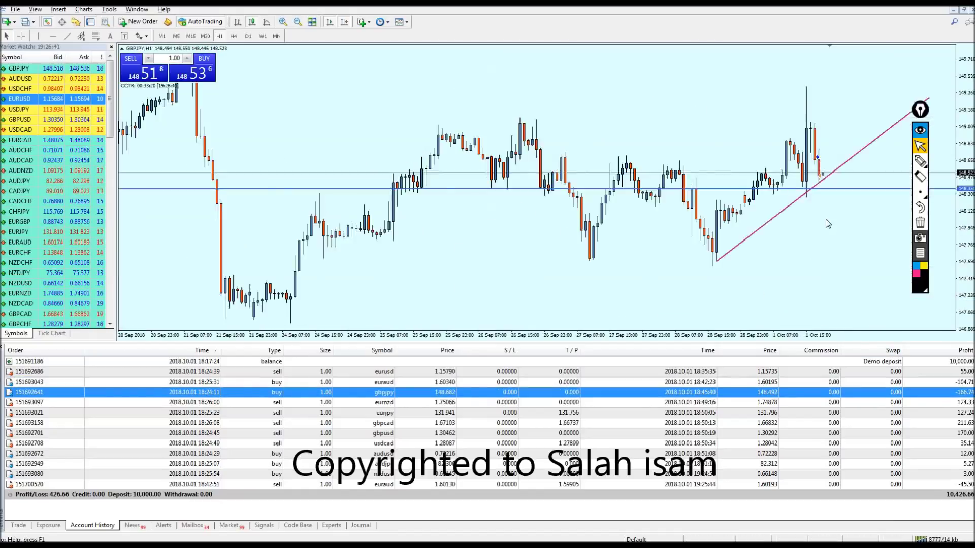
{"action": "key", "text": "plus"}
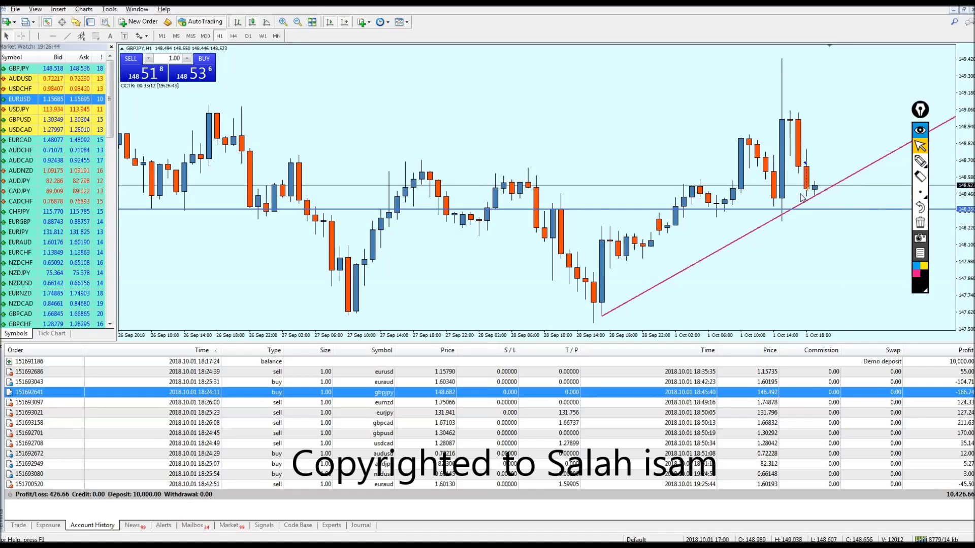
{"action": "key", "text": "minus"}
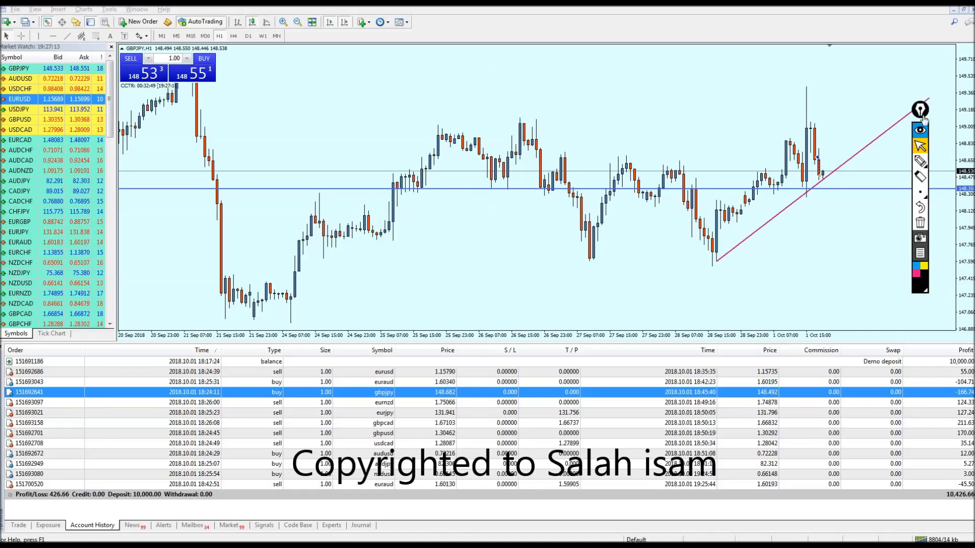
{"action": "left_click_drag", "start_coordinate": [922, 114], "coordinate": [937, 142]}
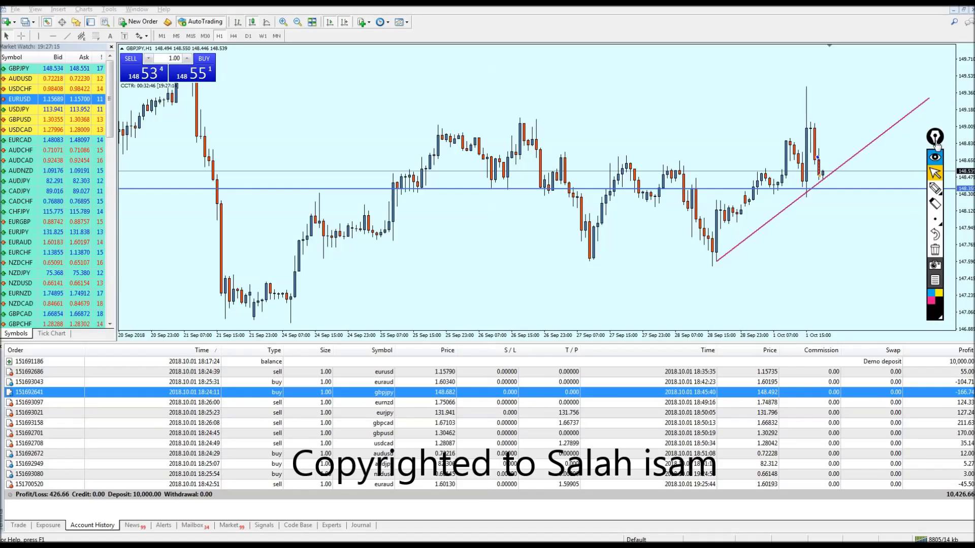